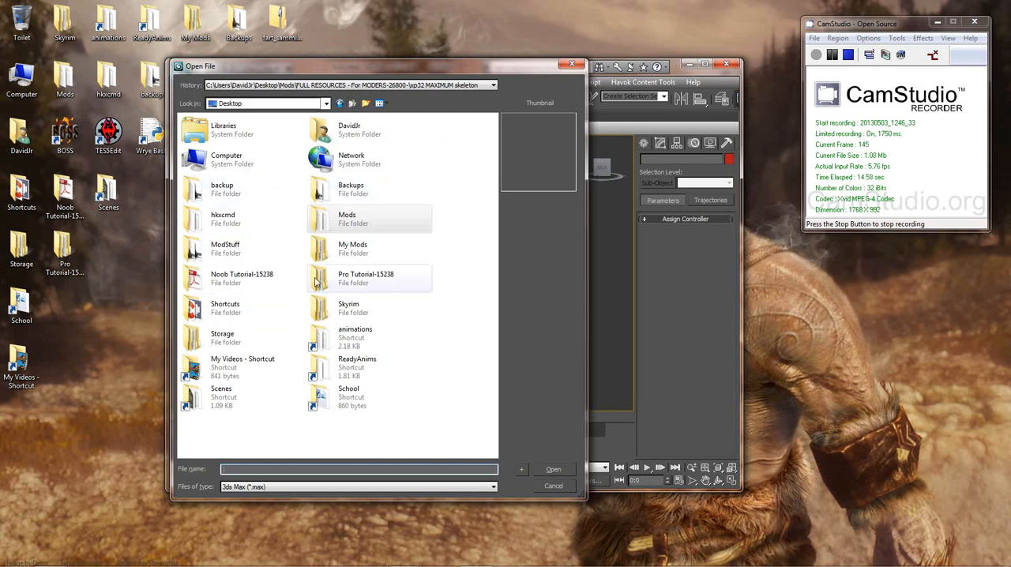
Step: Open the scene file 0FEMALEBODY1hm from the 3dsMax scenes folder in My Documents, continuing despite missing external files
{"action": "double_click", "coordinate": [356, 134]}
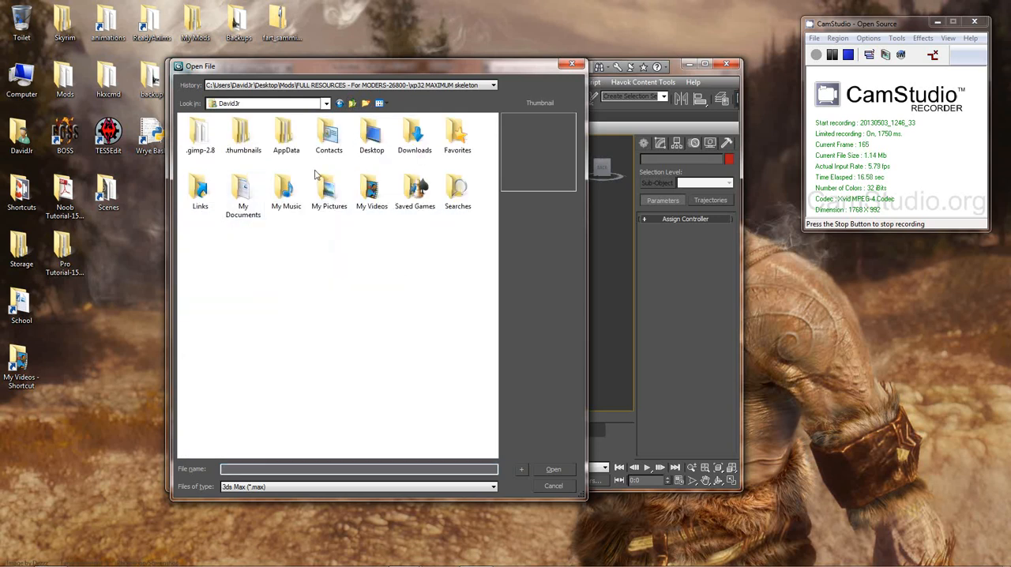
{"action": "double_click", "coordinate": [242, 192]}
{"action": "double_click", "coordinate": [204, 142]}
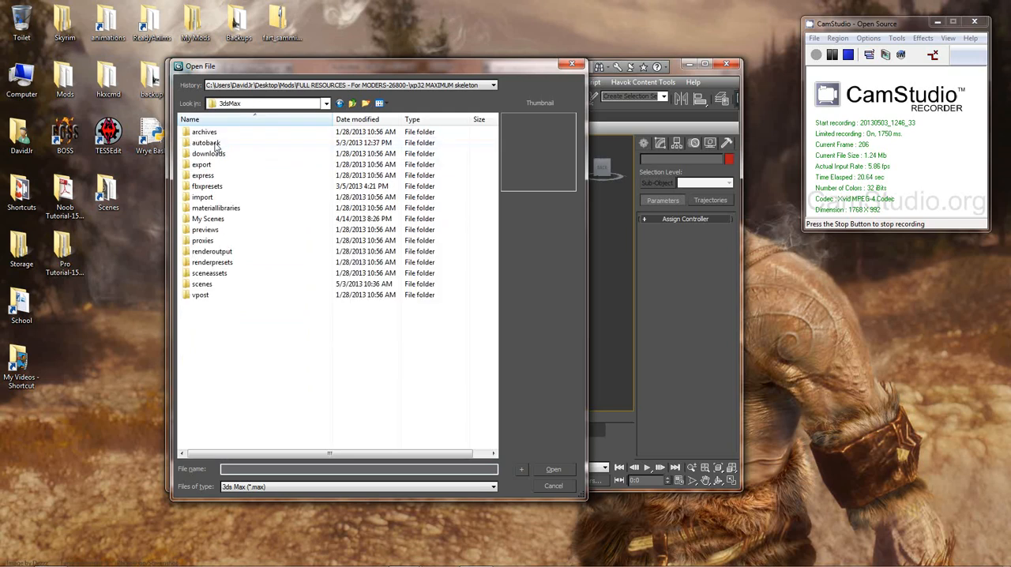
{"action": "double_click", "coordinate": [207, 286]}
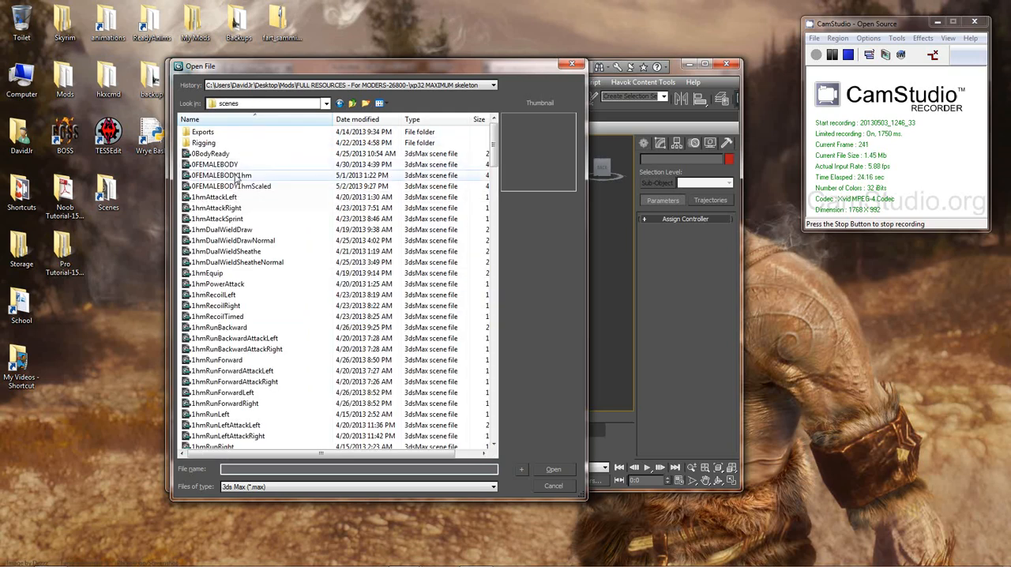
{"action": "double_click", "coordinate": [237, 175]}
{"action": "left_click", "coordinate": [590, 383]}
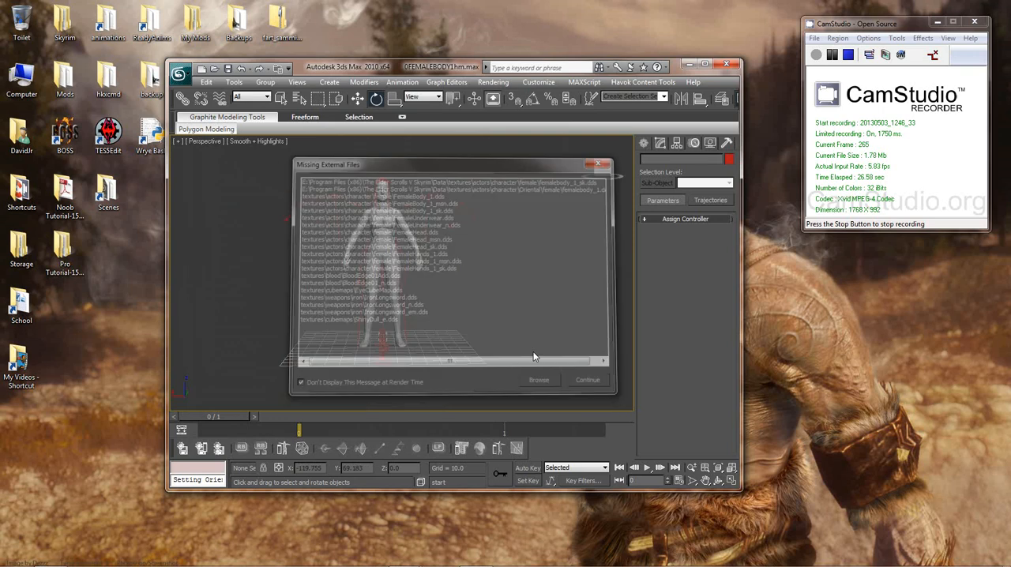
Step: Examine the female body, its rig and the sword in hand from several angles and distances
{"action": "middle_click_drag", "start_coordinate": [496, 311], "coordinate": [340, 299], "text": "alt"}
{"action": "scroll", "coordinate": [439, 300], "scroll_direction": "up", "scroll_amount": 5}
{"action": "scroll", "coordinate": [339, 299], "scroll_direction": "up", "scroll_amount": 4}
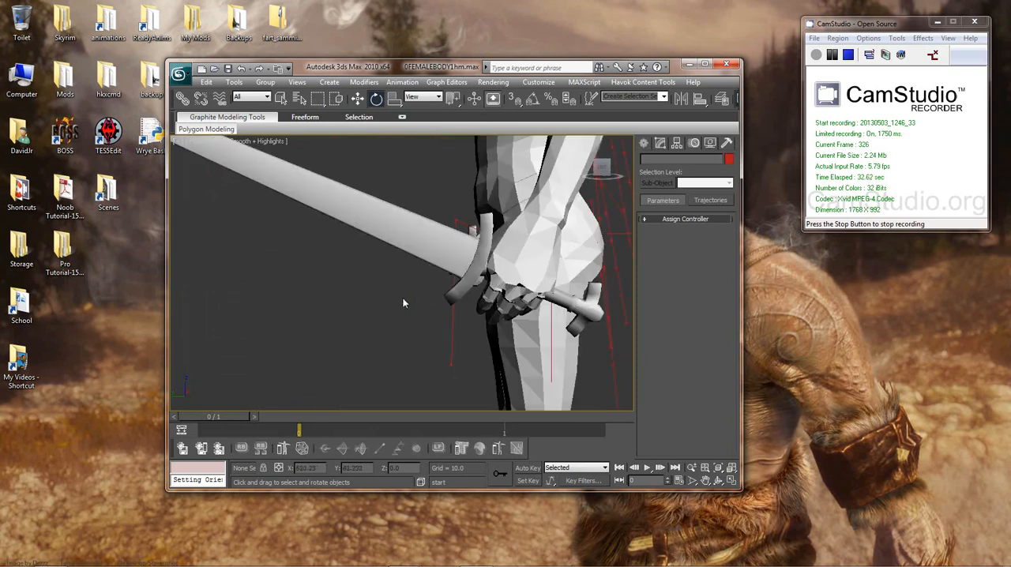
{"action": "middle_click_drag", "start_coordinate": [431, 306], "coordinate": [408, 293], "text": "alt"}
{"action": "scroll", "coordinate": [397, 295], "scroll_direction": "up", "scroll_amount": 3}
{"action": "scroll", "coordinate": [396, 295], "scroll_direction": "down", "scroll_amount": 7}
{"action": "scroll", "coordinate": [497, 277], "scroll_direction": "up", "scroll_amount": 6}
{"action": "scroll", "coordinate": [492, 278], "scroll_direction": "down", "scroll_amount": 8}
{"action": "scroll", "coordinate": [410, 294], "scroll_direction": "down", "scroll_amount": 10}
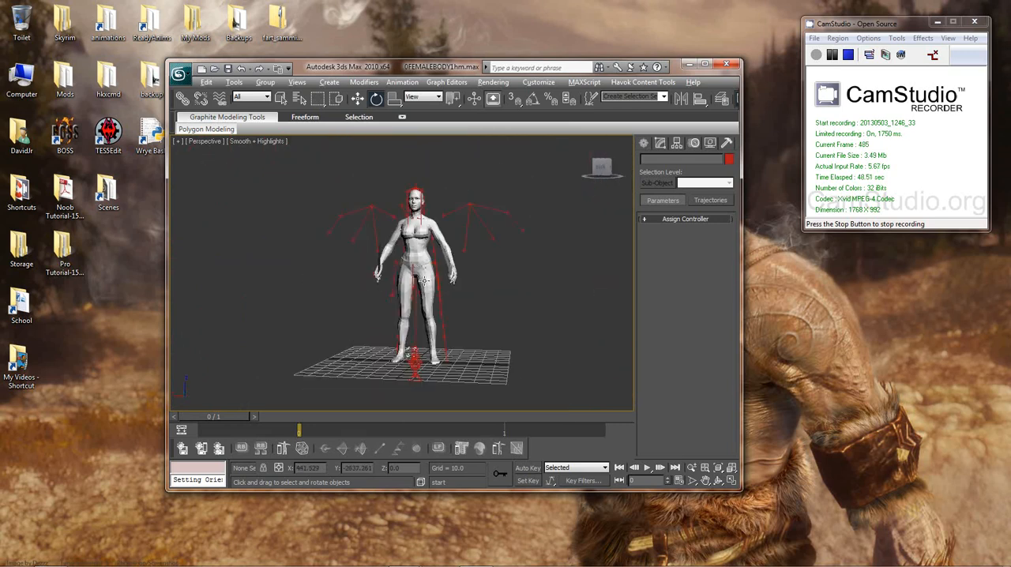
{"action": "mouse_move", "coordinate": [423, 281]}
{"action": "middle_mouse_down", "text": "alt"}
{"action": "mouse_move", "coordinate": [501, 294]}
{"action": "mouse_move", "coordinate": [574, 289]}
{"action": "mouse_move", "coordinate": [429, 301]}
{"action": "mouse_move", "coordinate": [438, 272]}
{"action": "middle_mouse_up", "text": "alt"}
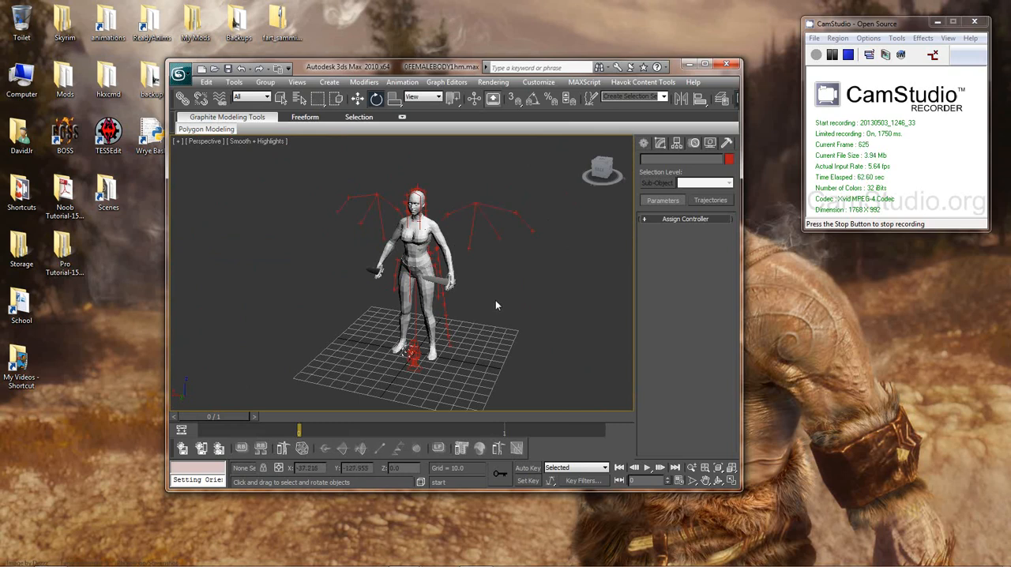
{"action": "mouse_move", "coordinate": [500, 288]}
{"action": "middle_mouse_down", "text": "alt"}
{"action": "mouse_move", "coordinate": [564, 278]}
{"action": "mouse_move", "coordinate": [468, 274]}
{"action": "mouse_move", "coordinate": [477, 249]}
{"action": "mouse_move", "coordinate": [395, 261]}
{"action": "mouse_move", "coordinate": [619, 275]}
{"action": "mouse_move", "coordinate": [565, 255]}
{"action": "mouse_move", "coordinate": [443, 247]}
{"action": "mouse_move", "coordinate": [514, 282]}
{"action": "middle_mouse_up", "text": "alt"}
Step: Select the whole figure with its rig and toggle the Bone On property in Bone Tools
{"action": "left_click_drag", "start_coordinate": [299, 167], "coordinate": [568, 377]}
{"action": "left_click", "coordinate": [403, 82]}
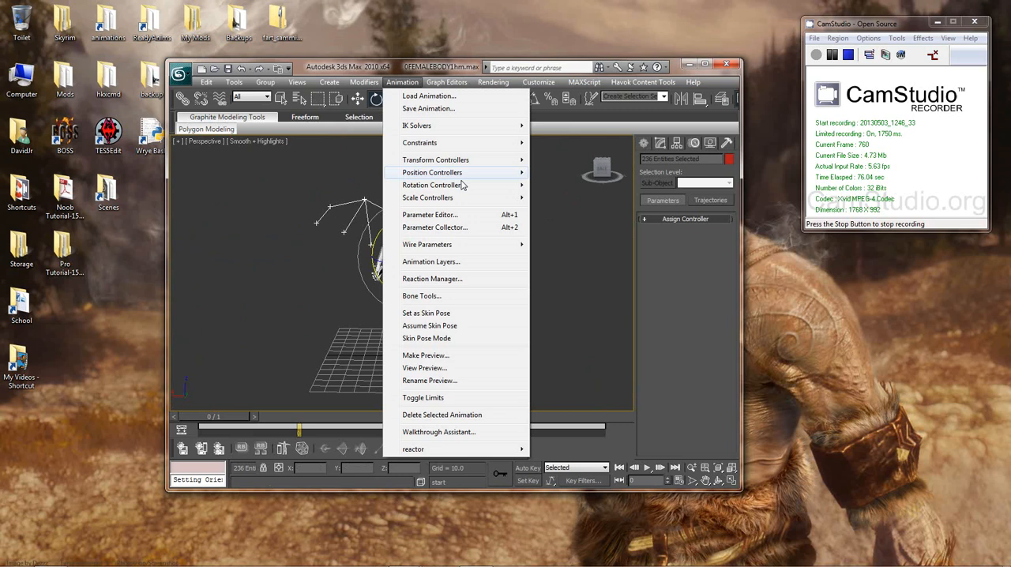
{"action": "left_click", "coordinate": [424, 297]}
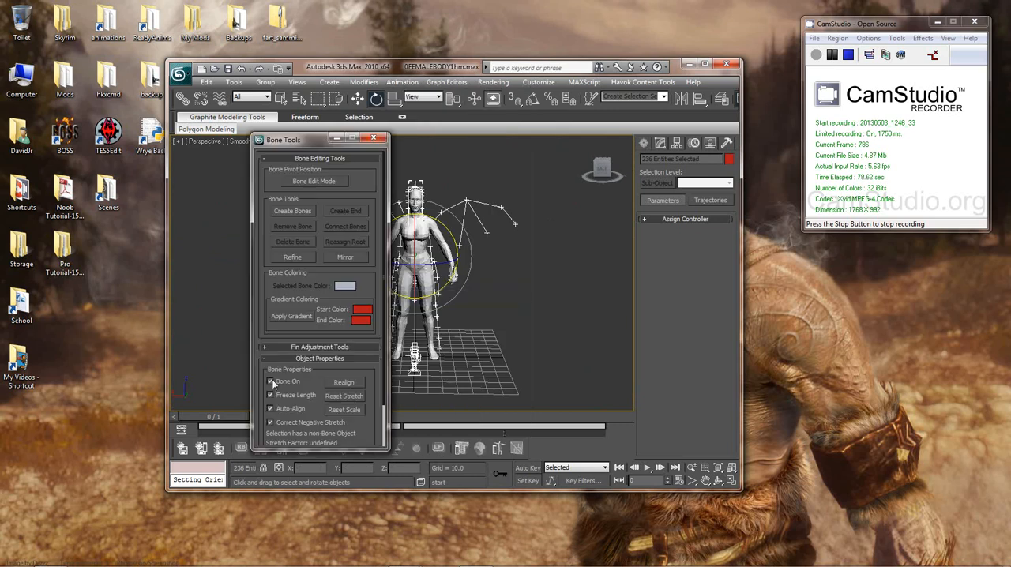
{"action": "left_click", "coordinate": [270, 382]}
{"action": "left_click", "coordinate": [271, 382]}
{"action": "left_click", "coordinate": [271, 381]}
{"action": "left_click", "coordinate": [373, 139]}
Step: Start importing a file into the scene and go up from the Skyrim meshes folder to the Desktop
{"action": "mouse_move", "coordinate": [492, 280]}
{"action": "middle_mouse_down"}
{"action": "mouse_move", "coordinate": [489, 291]}
{"action": "mouse_move", "coordinate": [490, 256]}
{"action": "mouse_move", "coordinate": [480, 287]}
{"action": "middle_mouse_up"}
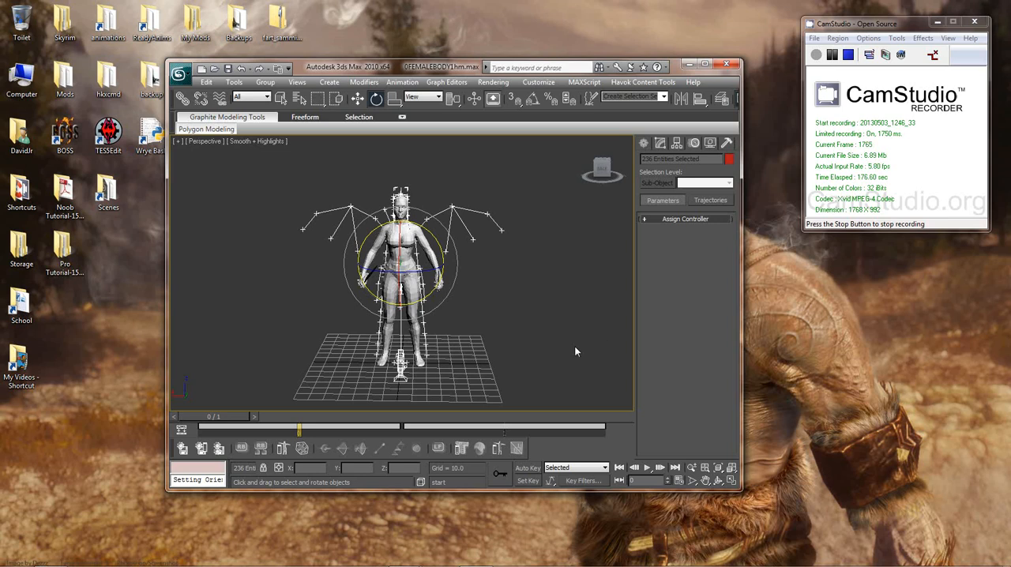
{"action": "middle_click_drag", "start_coordinate": [533, 307], "coordinate": [576, 307]}
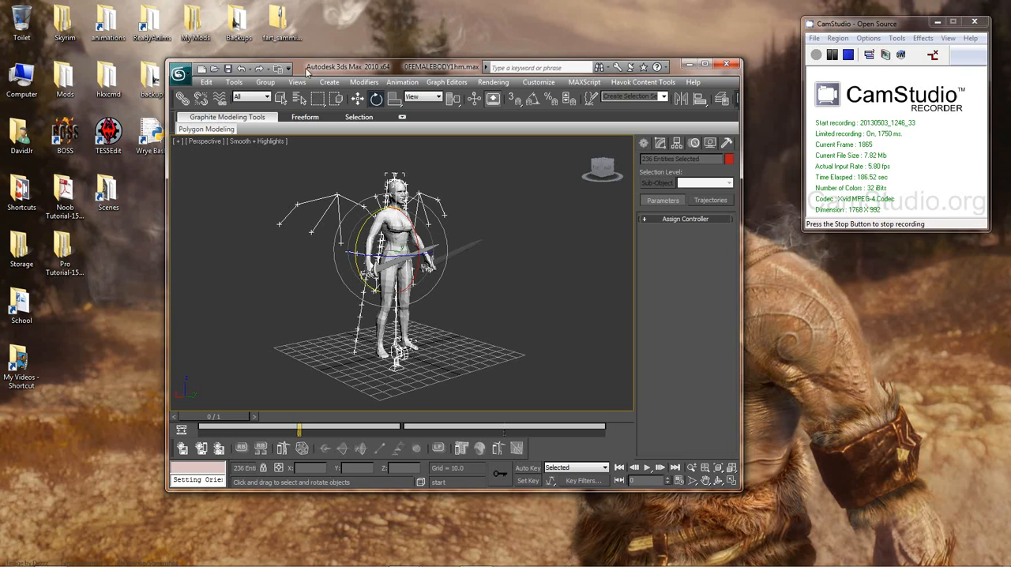
{"action": "left_click", "coordinate": [178, 75]}
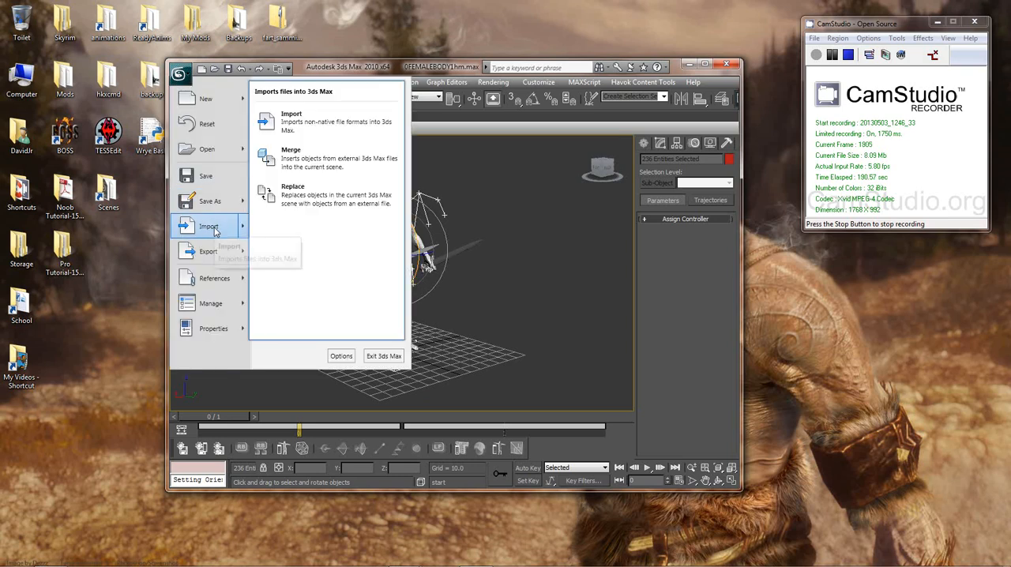
{"action": "left_click", "coordinate": [208, 228]}
{"action": "left_click", "coordinate": [352, 86]}
{"action": "left_click", "coordinate": [352, 85]}
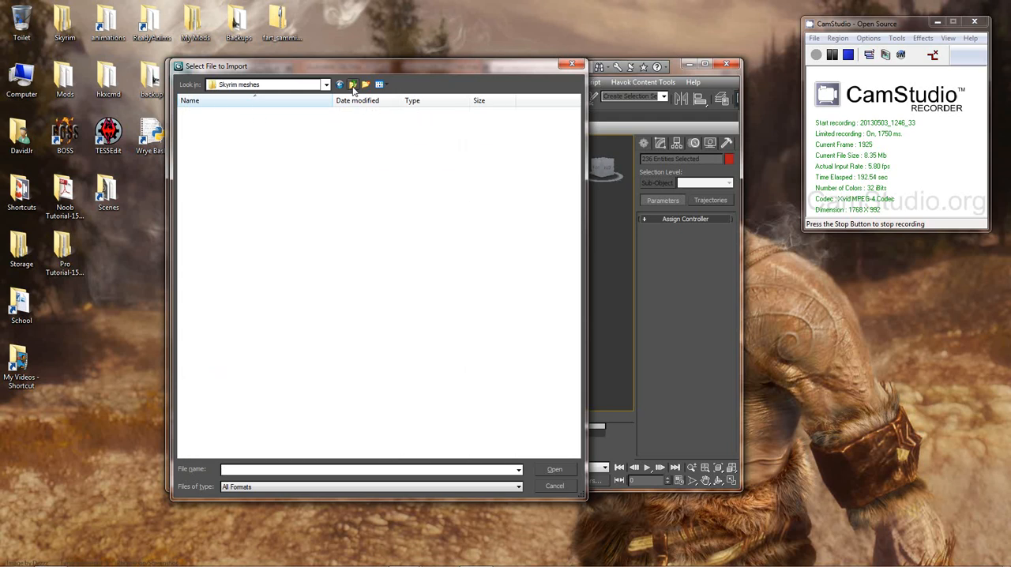
{"action": "left_click", "coordinate": [352, 86]}
{"action": "left_click", "coordinate": [352, 85]}
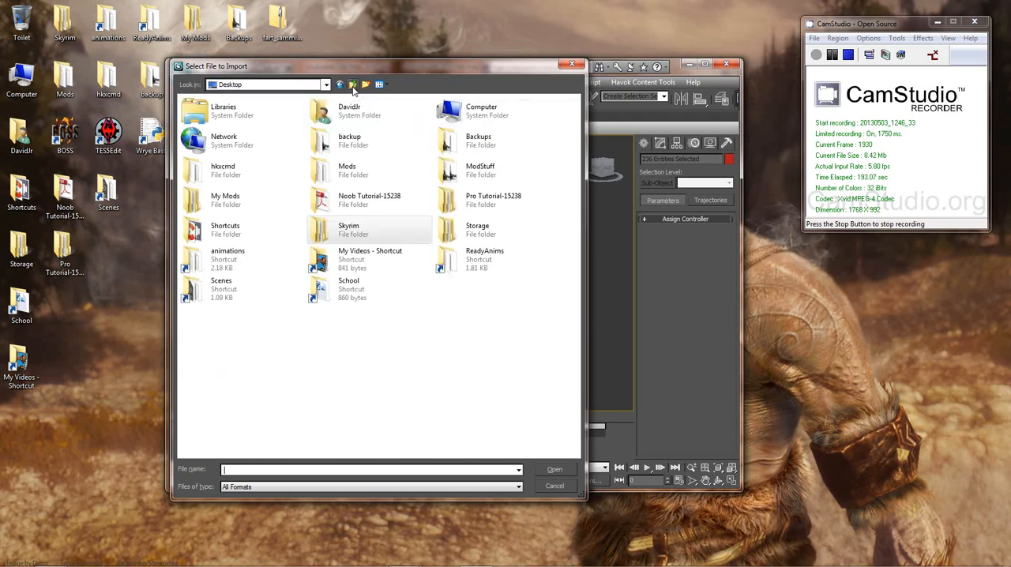
Step: Browse through Skyrim, Unpacked New, actors and character to the ReadyAnims folder of KF animation files
{"action": "double_click", "coordinate": [310, 229]}
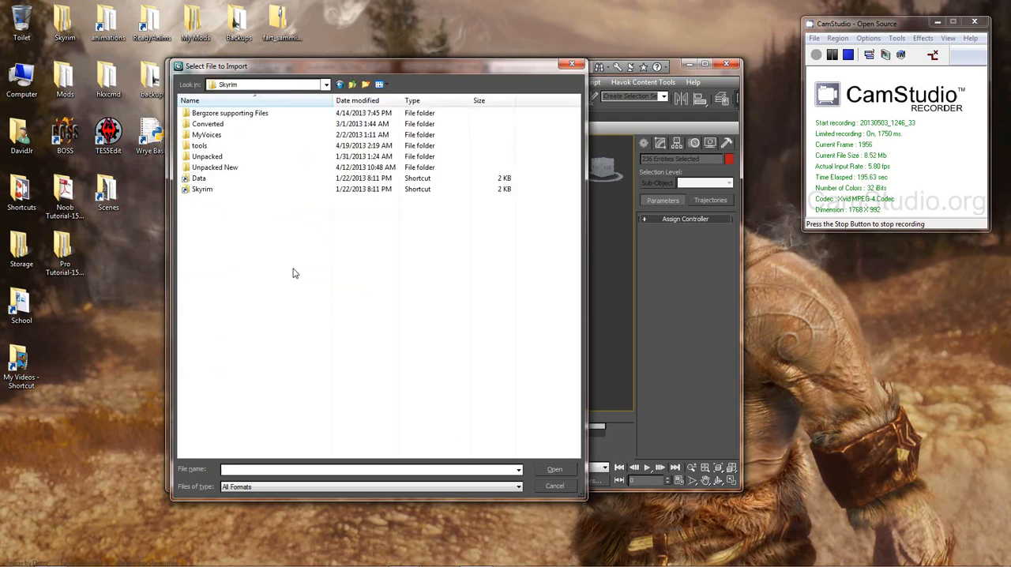
{"action": "double_click", "coordinate": [215, 167]}
{"action": "double_click", "coordinate": [223, 136]}
{"action": "double_click", "coordinate": [215, 116]}
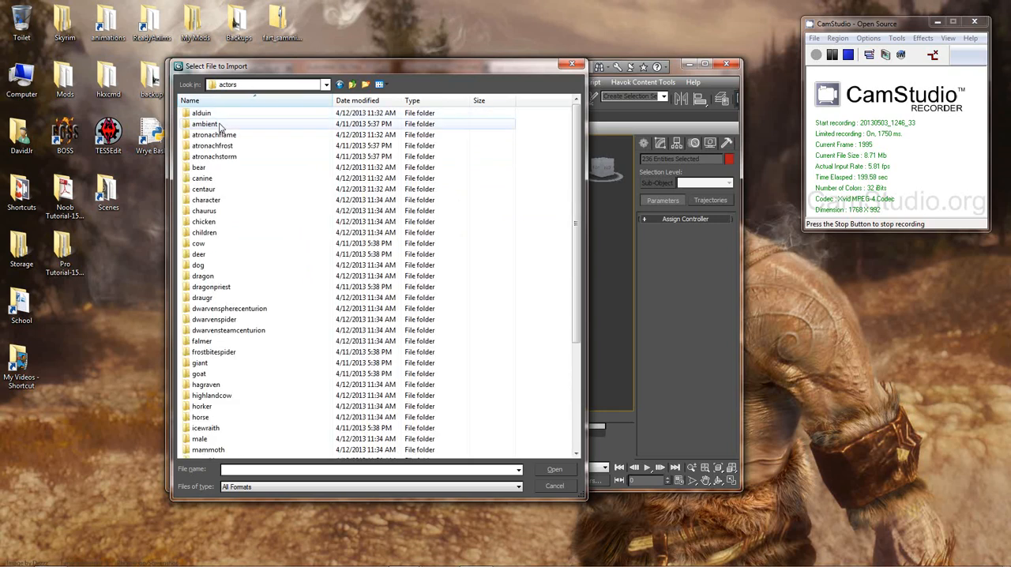
{"action": "double_click", "coordinate": [215, 200]}
{"action": "double_click", "coordinate": [209, 124]}
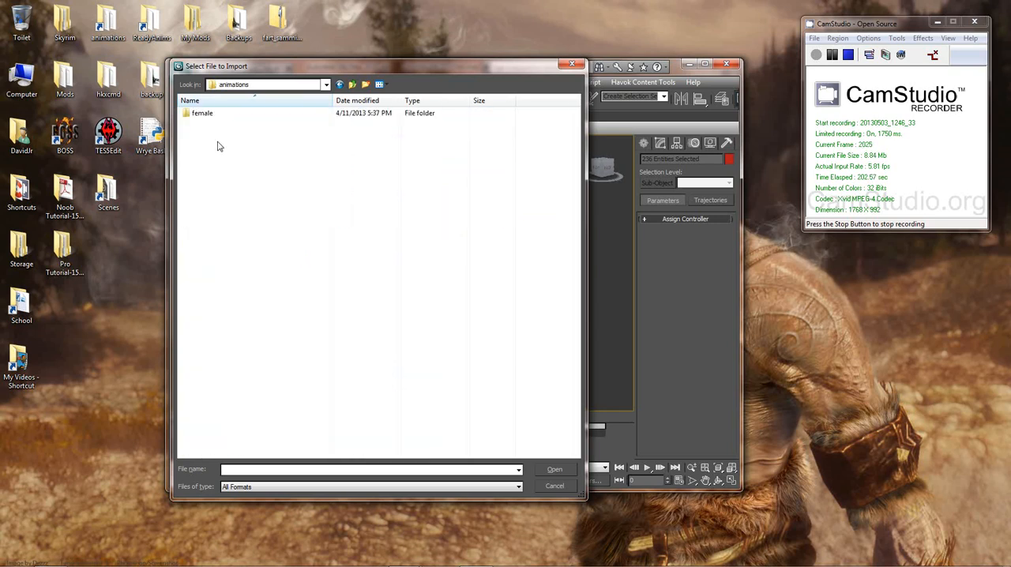
{"action": "left_click", "coordinate": [214, 149]}
{"action": "double_click", "coordinate": [214, 148]}
Step: Look through the ReadyAnims files, comparing the one-handed 1hm animations with the mt run, jump, turn and walk animations
{"action": "left_click", "coordinate": [280, 245]}
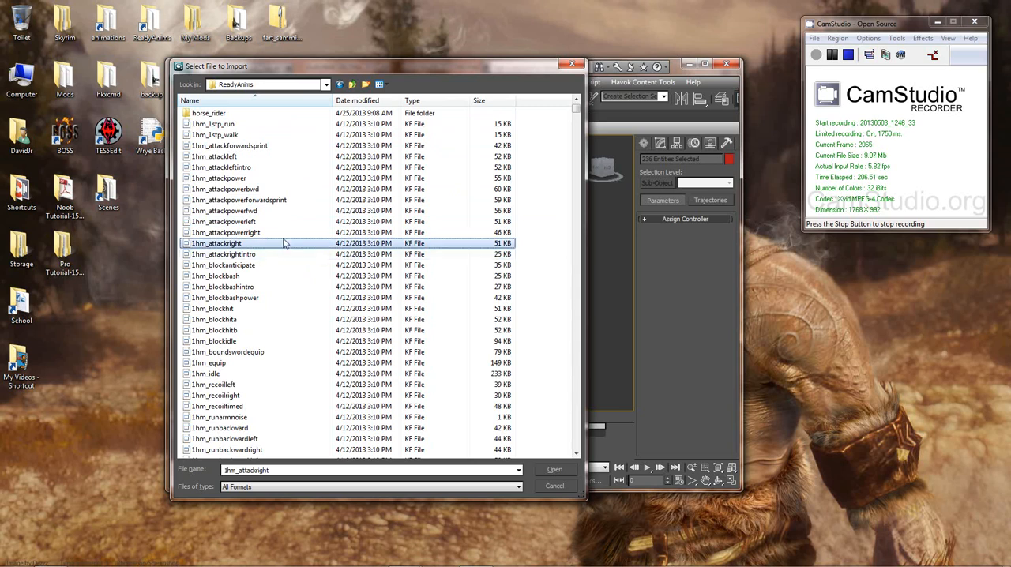
{"action": "left_click", "coordinate": [261, 232]}
{"action": "left_click", "coordinate": [229, 135]}
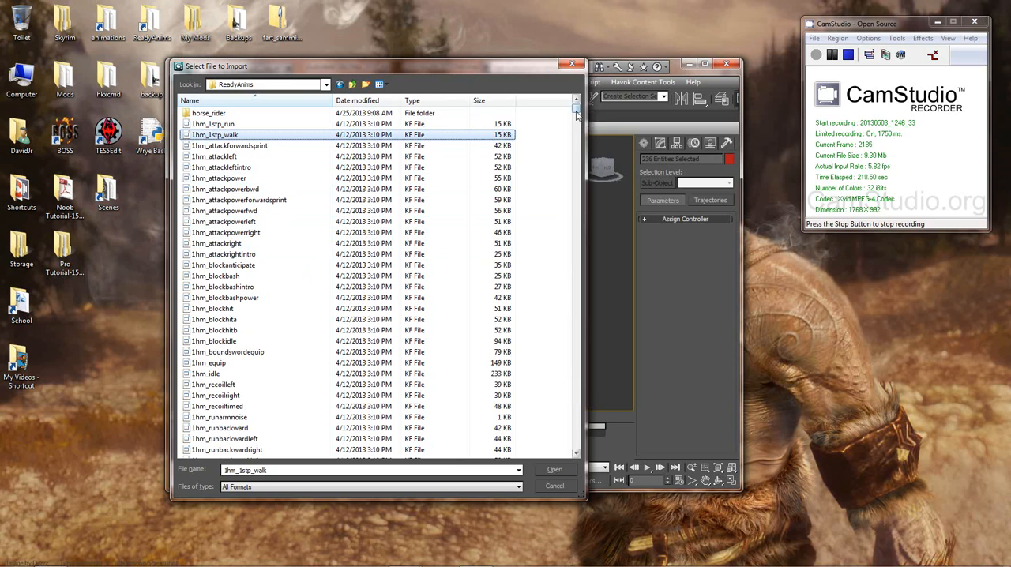
{"action": "left_click_drag", "start_coordinate": [579, 112], "coordinate": [582, 368]}
{"action": "left_click", "coordinate": [217, 243]}
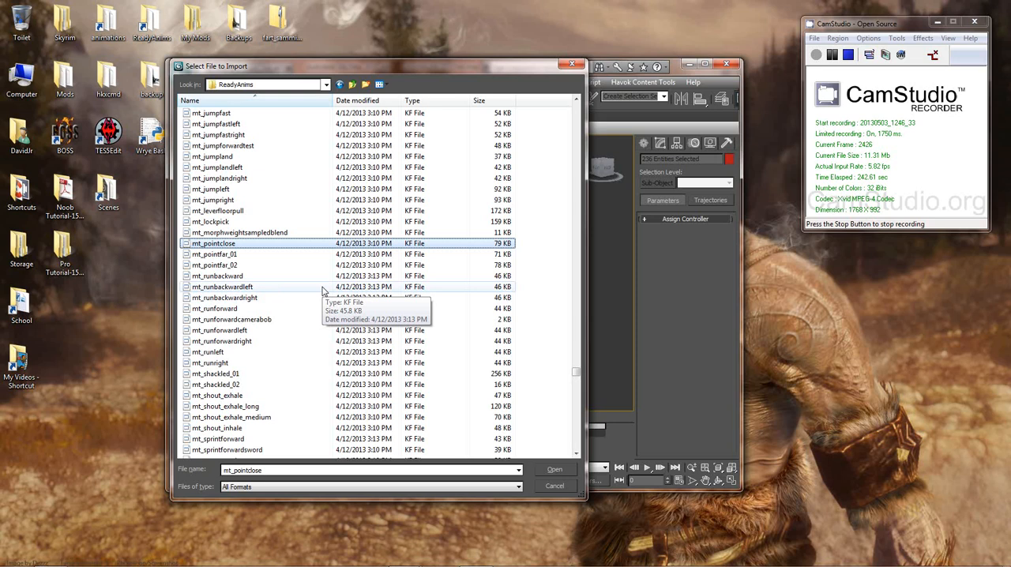
{"action": "left_click", "coordinate": [238, 200]}
{"action": "scroll", "coordinate": [291, 242], "scroll_direction": "up", "scroll_amount": 3}
{"action": "scroll", "coordinate": [290, 242], "scroll_direction": "up", "scroll_amount": 15}
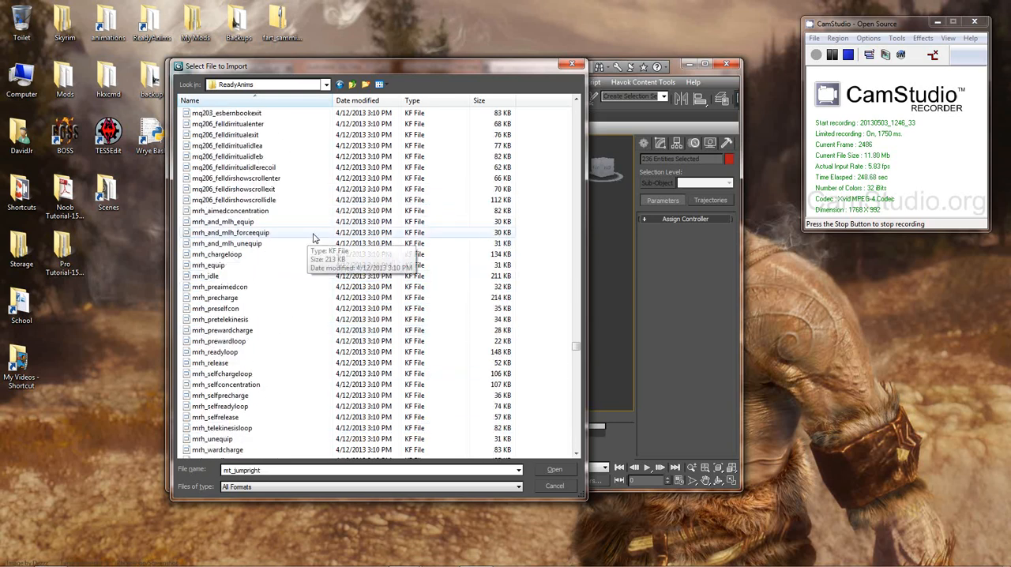
{"action": "scroll", "coordinate": [311, 244], "scroll_direction": "down", "scroll_amount": 9}
{"action": "scroll", "coordinate": [311, 241], "scroll_direction": "down", "scroll_amount": 15}
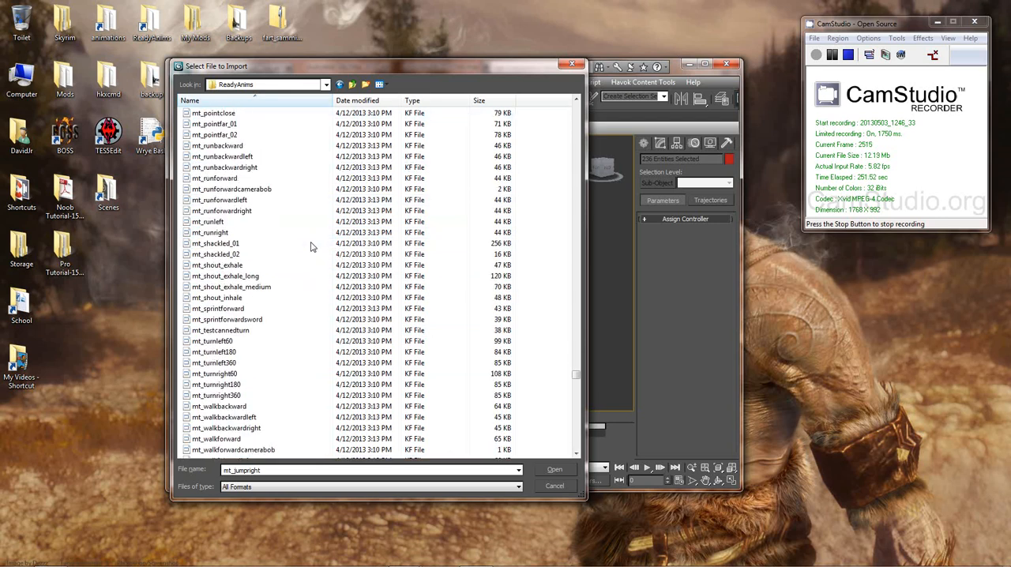
{"action": "left_click", "coordinate": [260, 190]}
{"action": "left_click", "coordinate": [251, 352]}
{"action": "scroll", "coordinate": [264, 355], "scroll_direction": "down", "scroll_amount": 6}
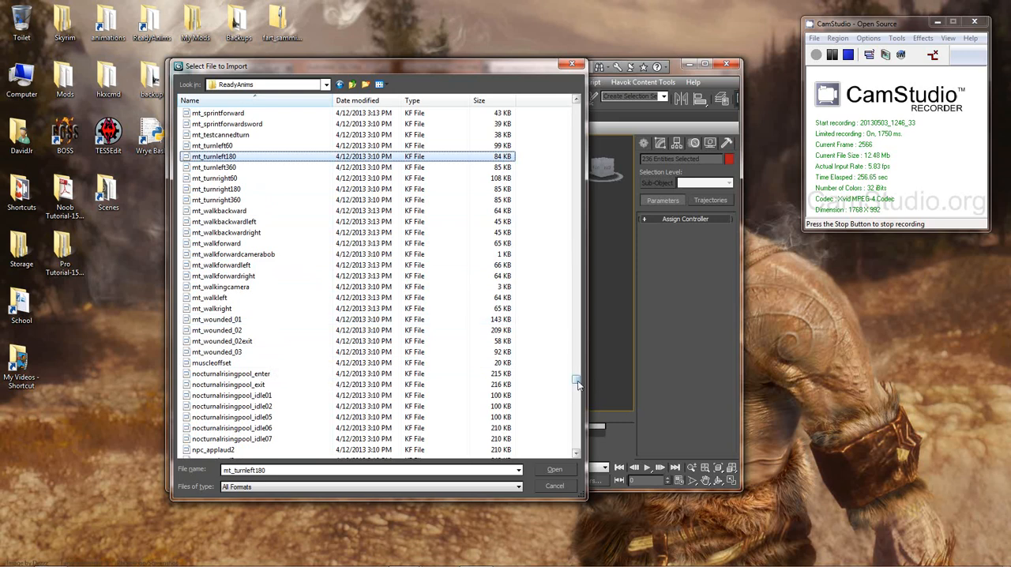
Step: Return to the start of the ReadyAnims list and review the 1hm and 2hm attack animation files
{"action": "left_click_drag", "start_coordinate": [577, 383], "coordinate": [578, 111]}
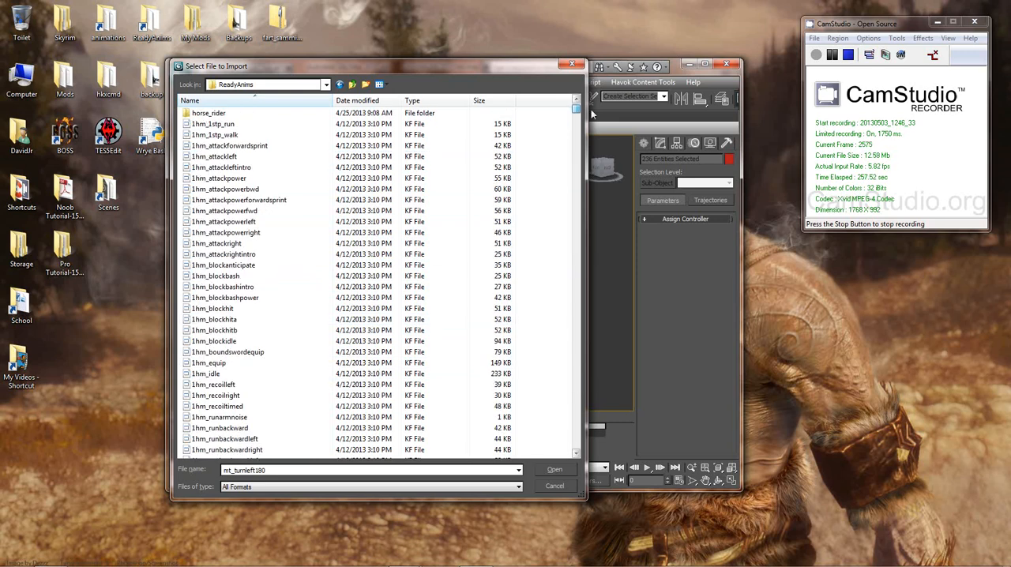
{"action": "left_click", "coordinate": [229, 146]}
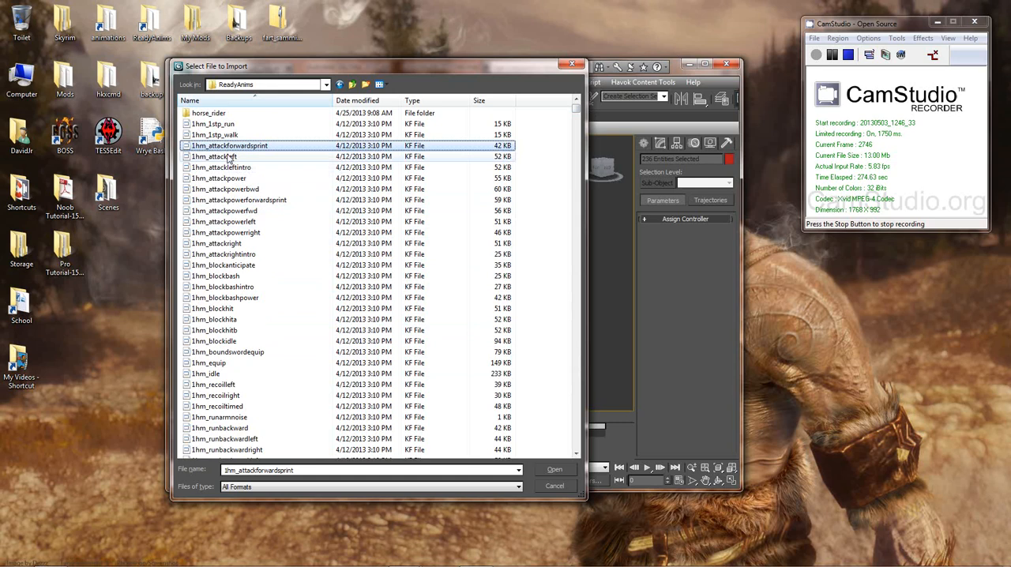
{"action": "left_click", "coordinate": [229, 157]}
{"action": "scroll", "coordinate": [284, 220], "scroll_direction": "down", "scroll_amount": 3}
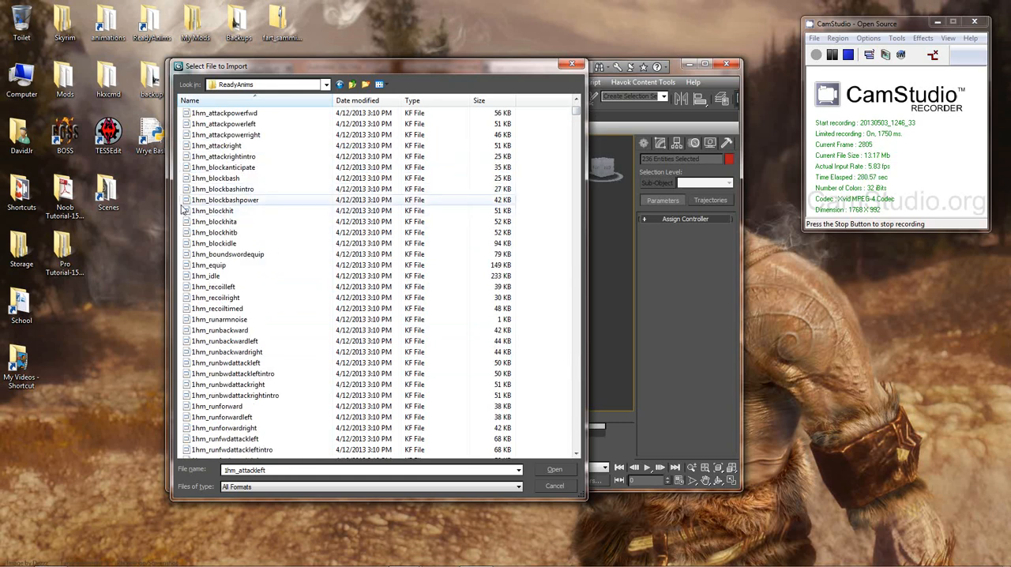
{"action": "scroll", "coordinate": [249, 312], "scroll_direction": "down", "scroll_amount": 14}
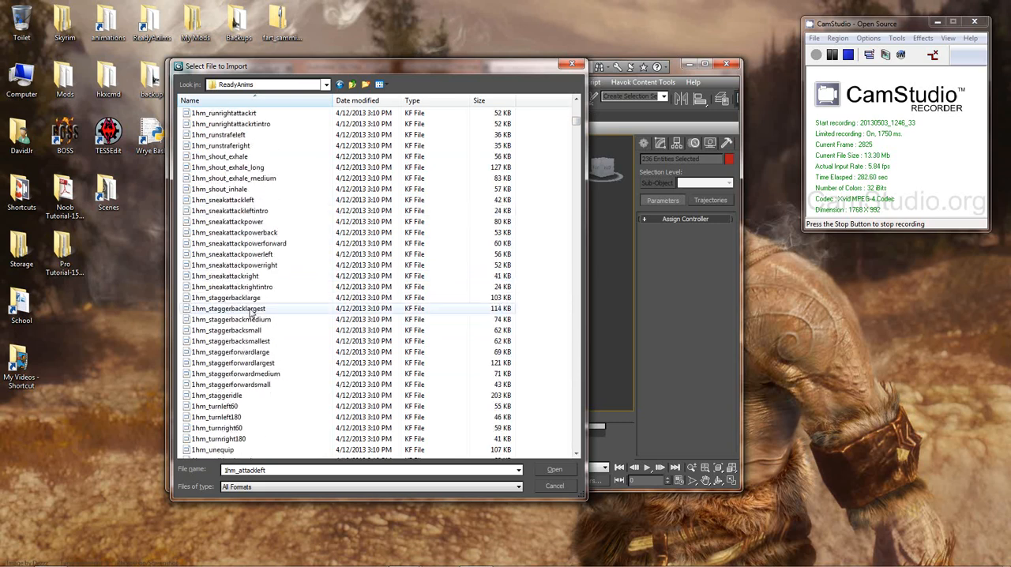
{"action": "scroll", "coordinate": [252, 314], "scroll_direction": "down", "scroll_amount": 15}
{"action": "left_click", "coordinate": [235, 276]}
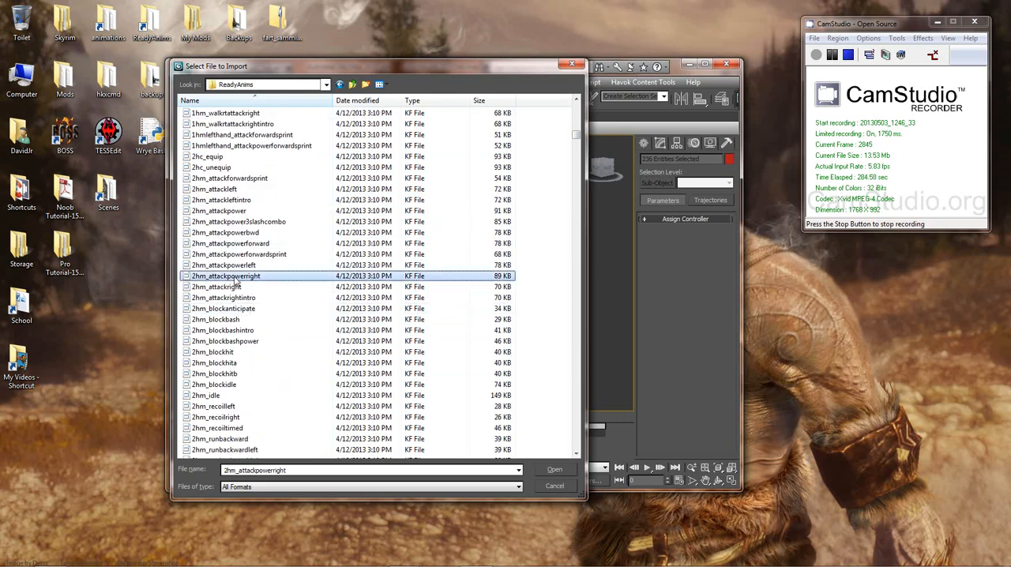
{"action": "scroll", "coordinate": [260, 261], "scroll_direction": "down", "scroll_amount": 2}
{"action": "scroll", "coordinate": [261, 237], "scroll_direction": "up", "scroll_amount": 1}
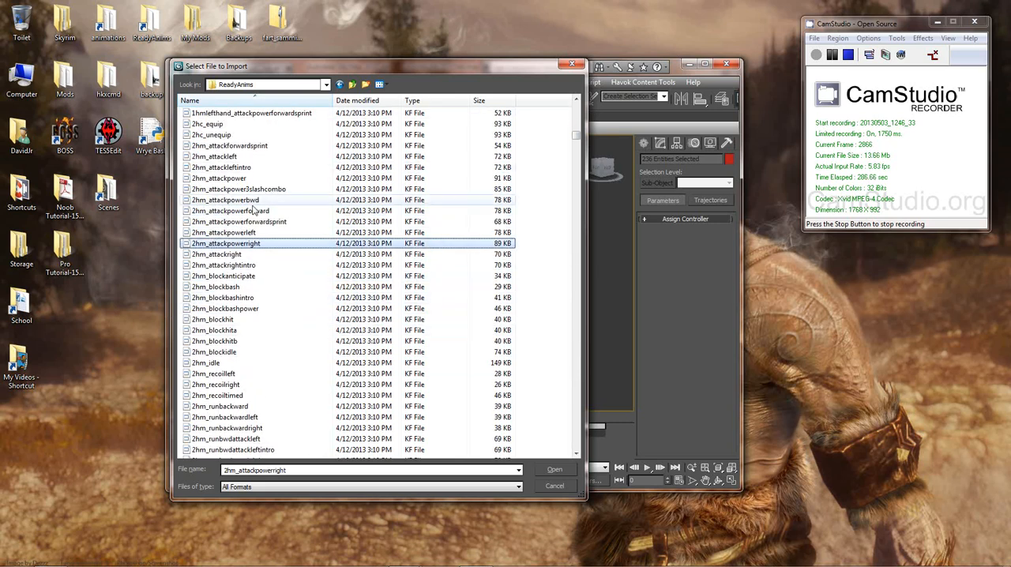
{"action": "left_click", "coordinate": [256, 211]}
{"action": "scroll", "coordinate": [261, 221], "scroll_direction": "down", "scroll_amount": 20}
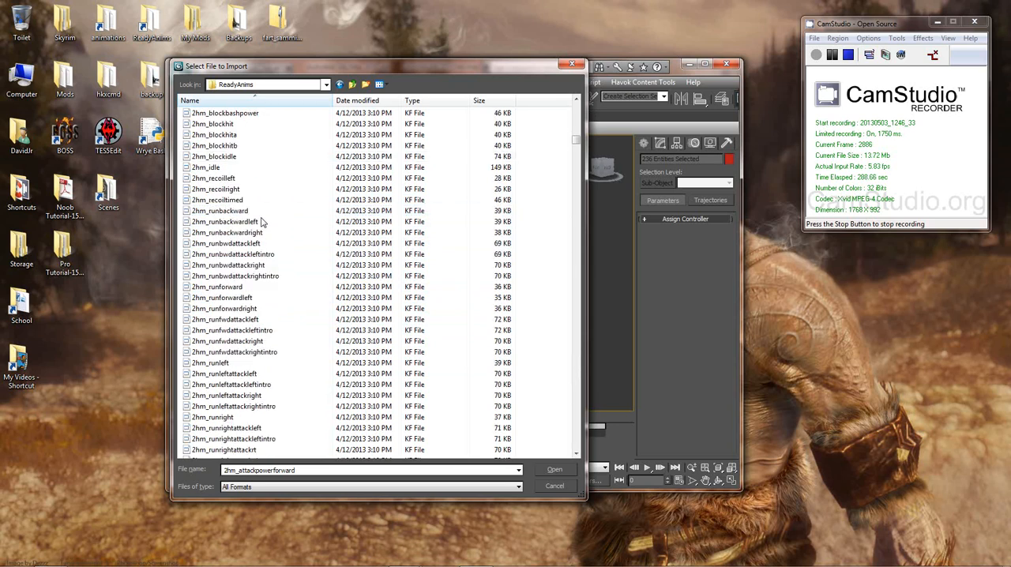
Step: Look through the two-handed 2hm and 2hw animation files, checking the block, attack and power attack entries
{"action": "scroll", "coordinate": [260, 221], "scroll_direction": "down", "scroll_amount": 2}
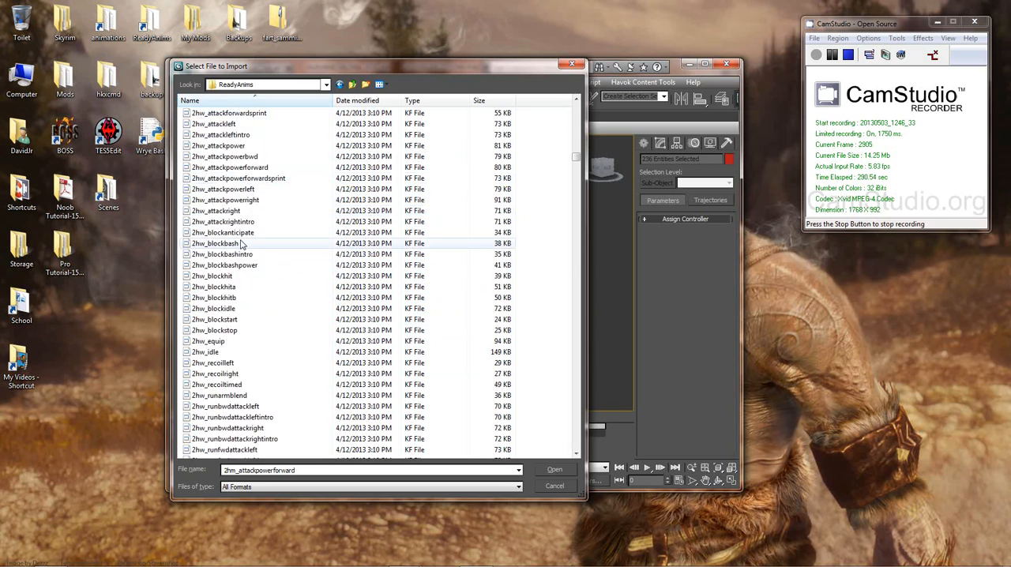
{"action": "left_click", "coordinate": [292, 244]}
{"action": "scroll", "coordinate": [284, 241], "scroll_direction": "down", "scroll_amount": 2}
{"action": "scroll", "coordinate": [283, 237], "scroll_direction": "down", "scroll_amount": 3}
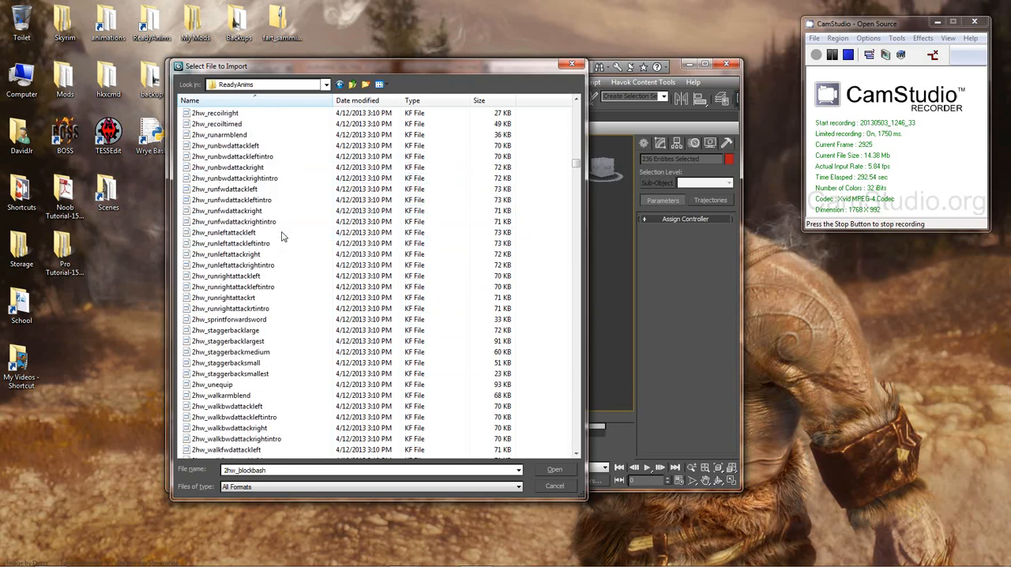
{"action": "scroll", "coordinate": [260, 269], "scroll_direction": "up", "scroll_amount": 6}
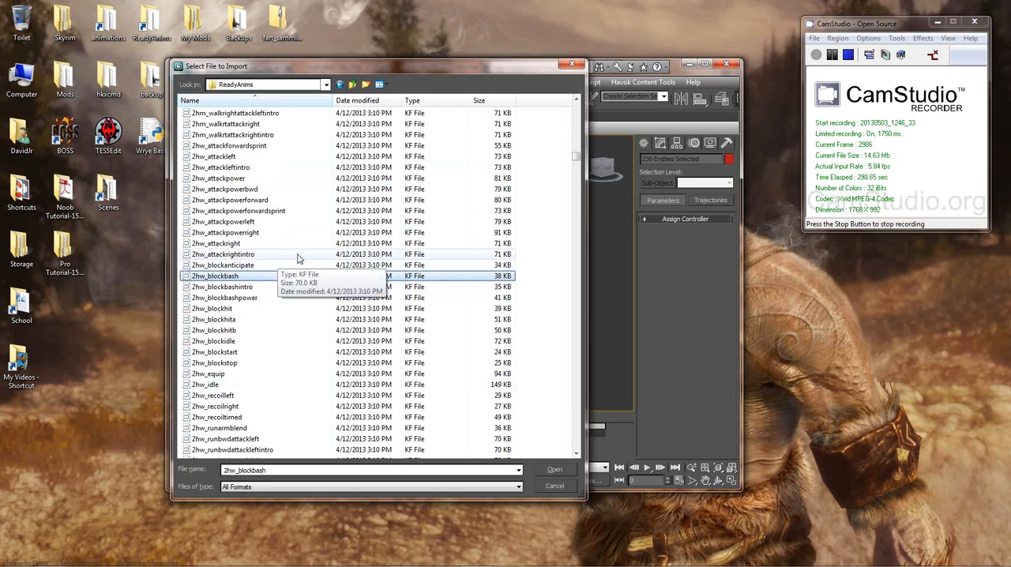
{"action": "left_click", "coordinate": [248, 158]}
{"action": "left_click", "coordinate": [237, 189]}
{"action": "scroll", "coordinate": [268, 237], "scroll_direction": "down", "scroll_amount": 15}
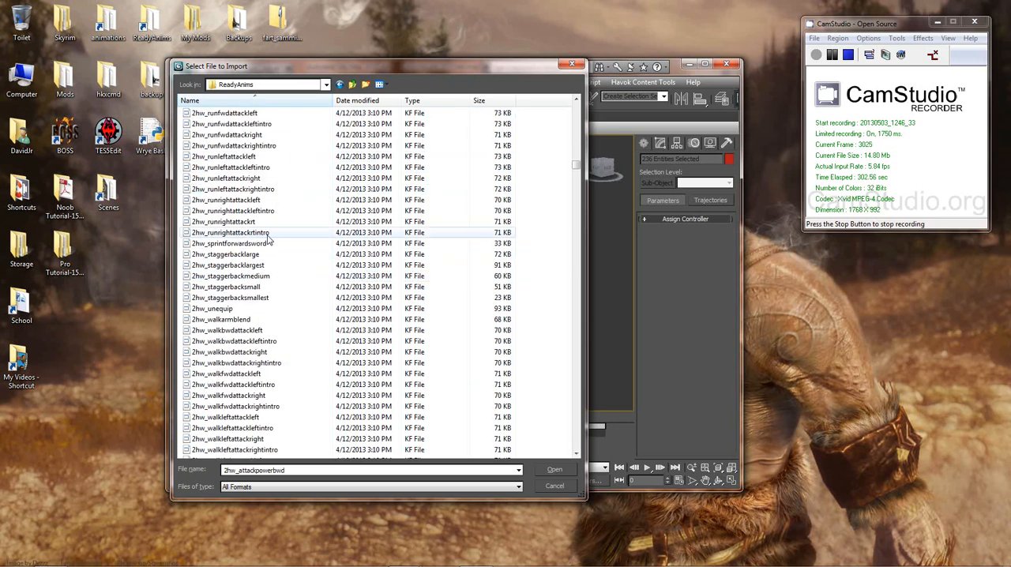
Step: Examine the animobject drinking and eating animations and the aobarstool and aobartable files in the ReadyAnims folder
{"action": "scroll", "coordinate": [269, 238], "scroll_direction": "down", "scroll_amount": 15}
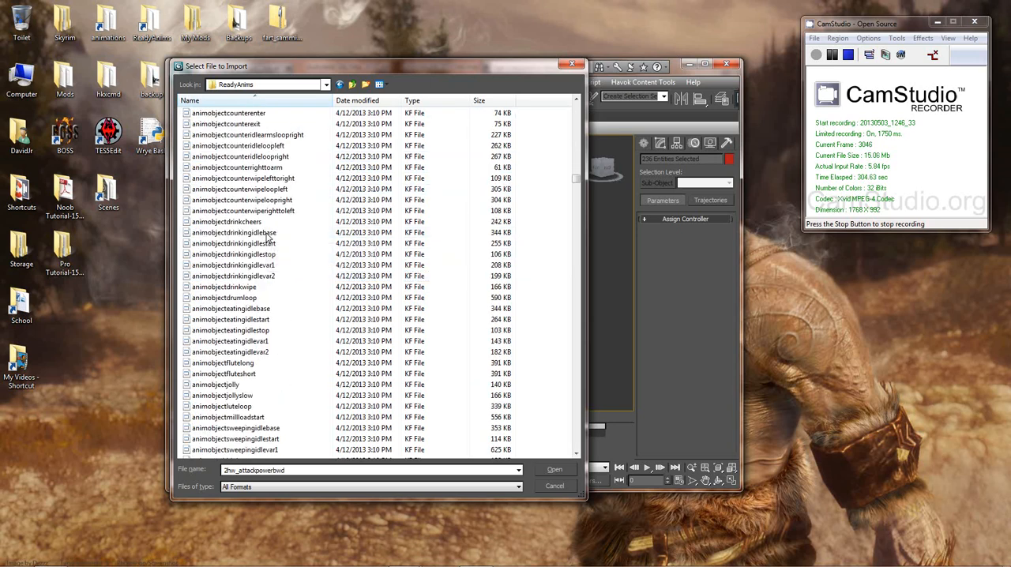
{"action": "scroll", "coordinate": [268, 237], "scroll_direction": "down", "scroll_amount": 7}
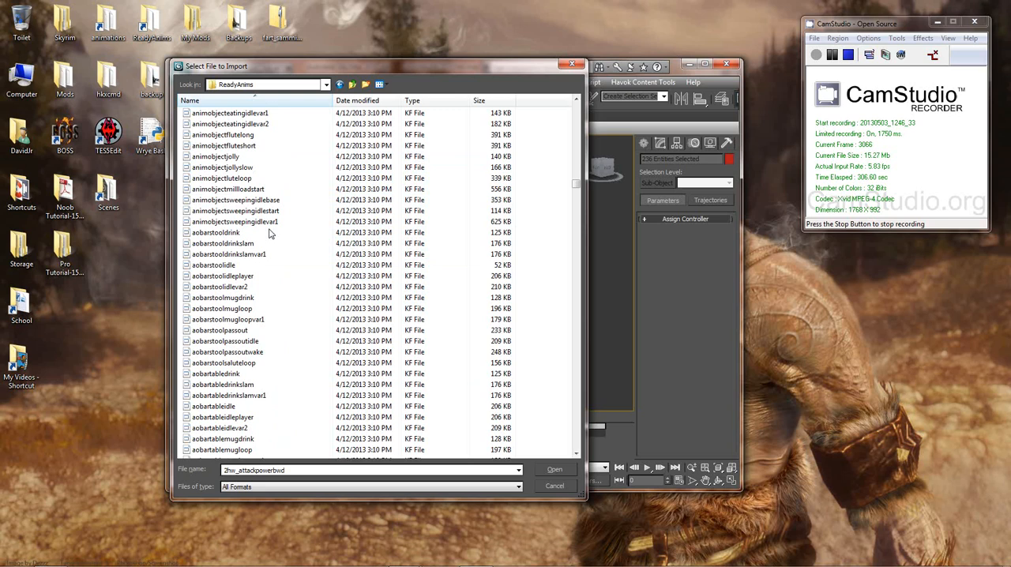
{"action": "left_click", "coordinate": [214, 237]}
{"action": "left_click", "coordinate": [241, 171]}
{"action": "scroll", "coordinate": [243, 177], "scroll_direction": "up", "scroll_amount": 7}
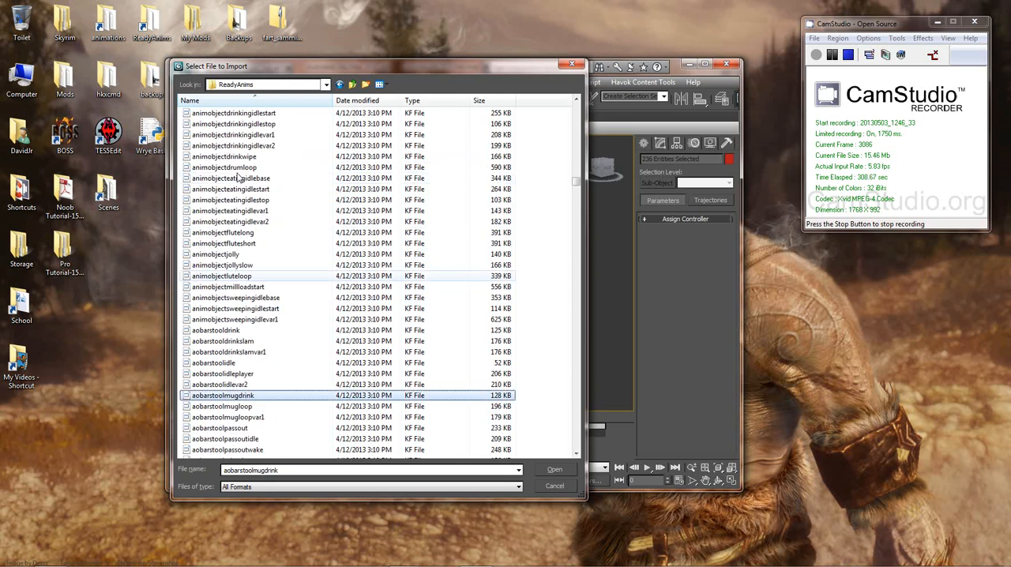
{"action": "left_click", "coordinate": [250, 181]}
{"action": "scroll", "coordinate": [269, 194], "scroll_direction": "up", "scroll_amount": 3}
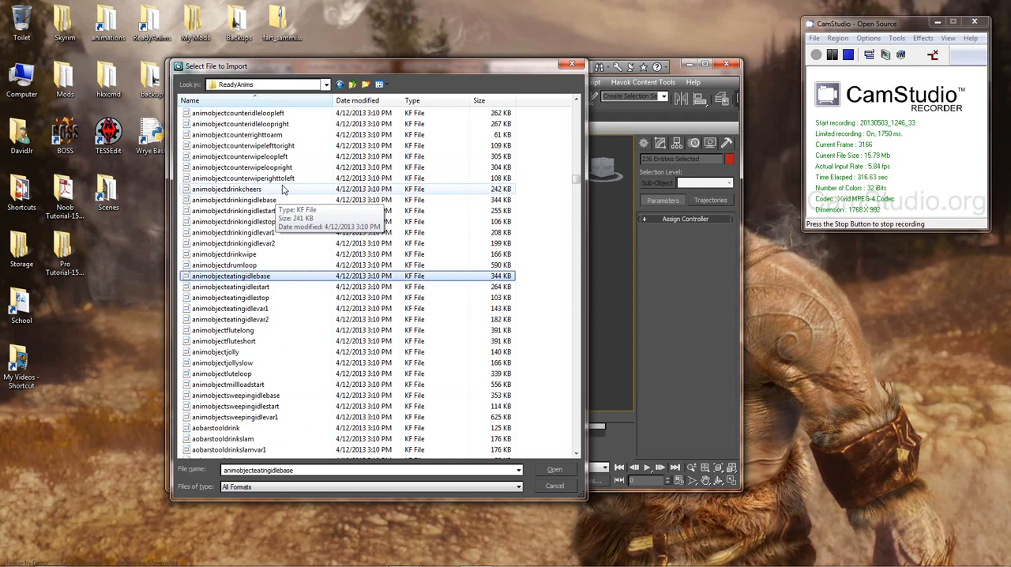
{"action": "left_click", "coordinate": [281, 221]}
{"action": "scroll", "coordinate": [278, 245], "scroll_direction": "down", "scroll_amount": 10}
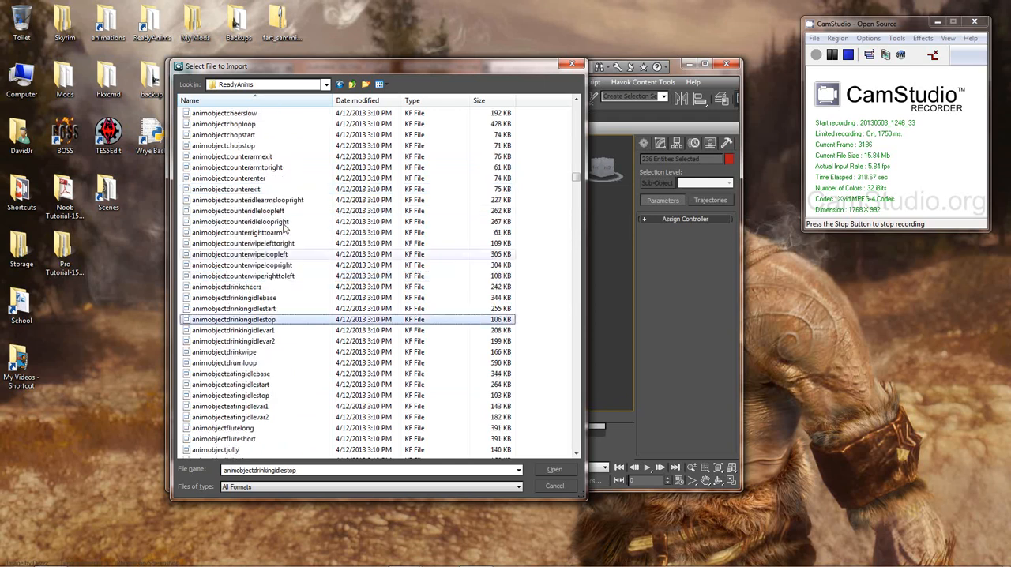
{"action": "scroll", "coordinate": [279, 255], "scroll_direction": "down", "scroll_amount": 1}
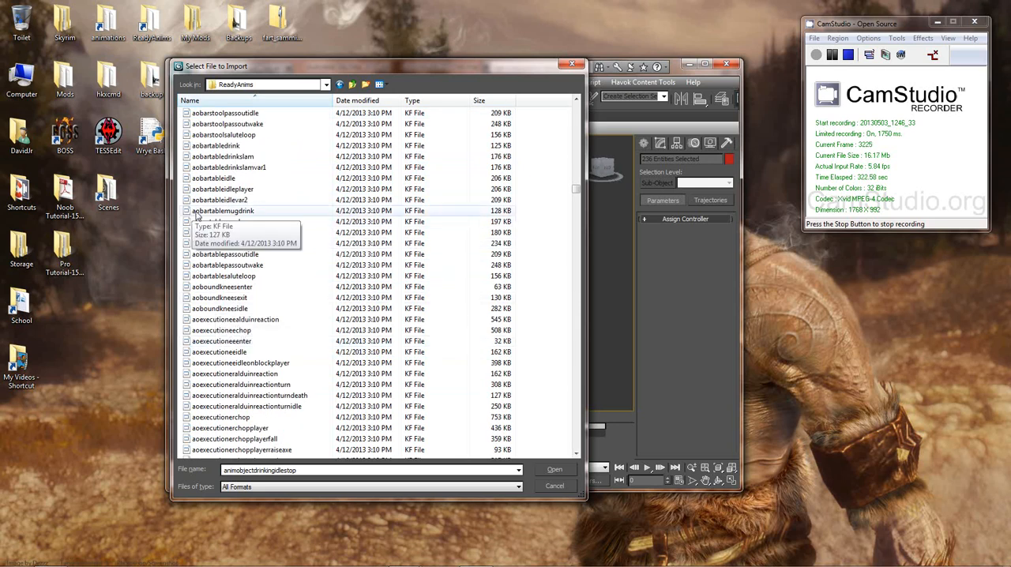
{"action": "left_click", "coordinate": [328, 277]}
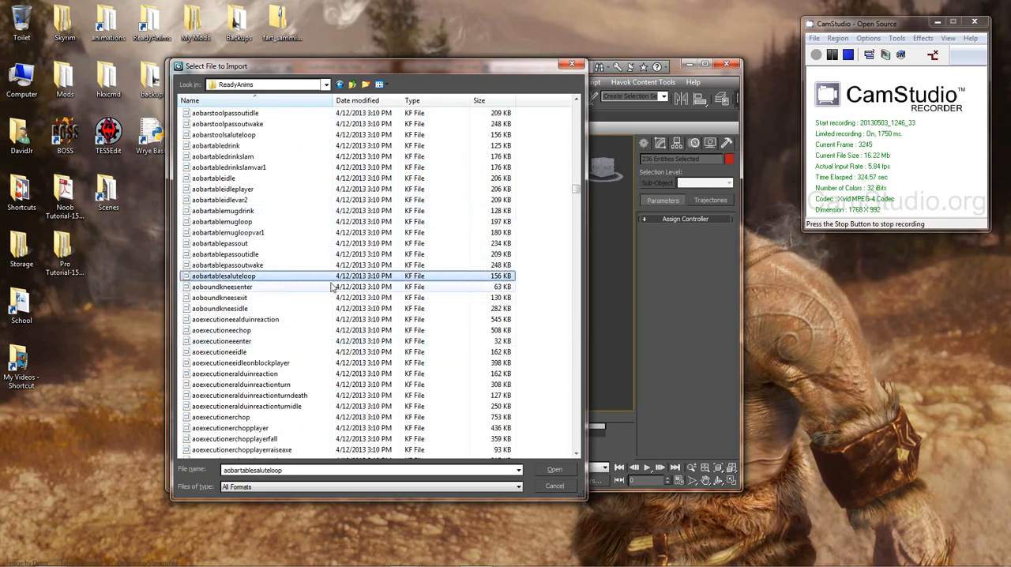
Step: Review the aoexecution and aohammer animation files and the beasth2h idle and attack files
{"action": "scroll", "coordinate": [323, 286], "scroll_direction": "down", "scroll_amount": 5}
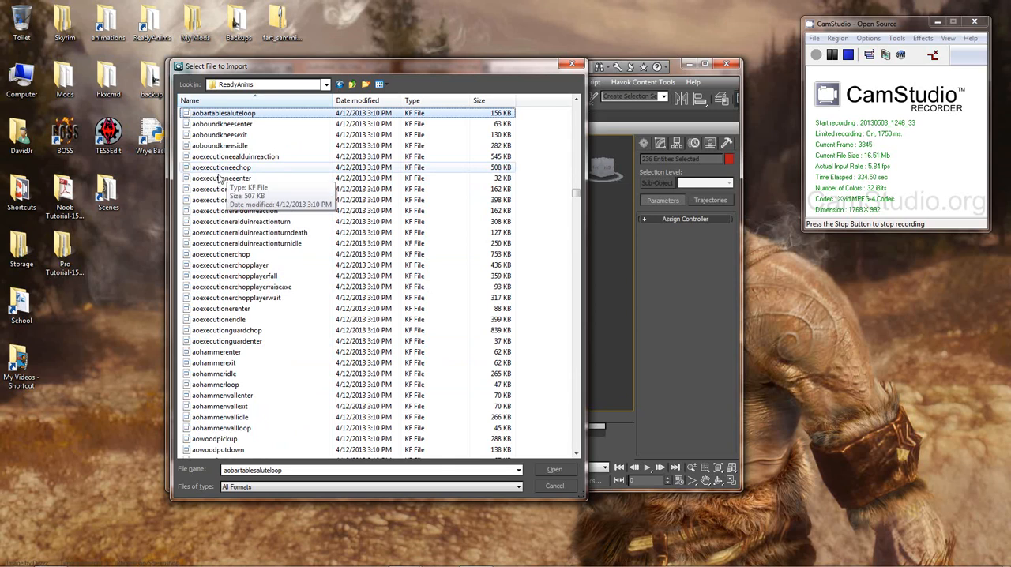
{"action": "left_click", "coordinate": [225, 200]}
{"action": "scroll", "coordinate": [237, 237], "scroll_direction": "down", "scroll_amount": 6}
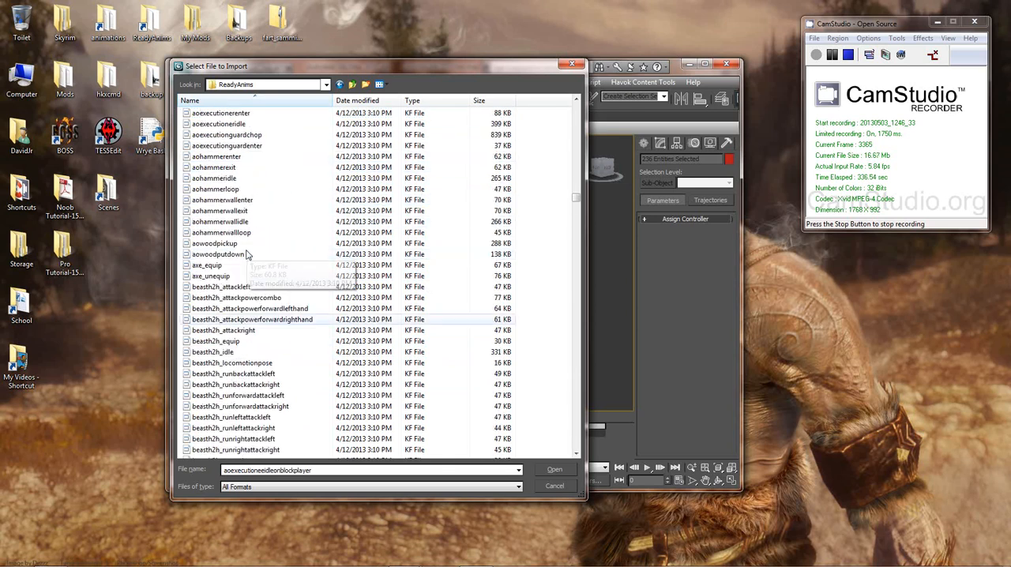
{"action": "scroll", "coordinate": [248, 253], "scroll_direction": "up", "scroll_amount": 1}
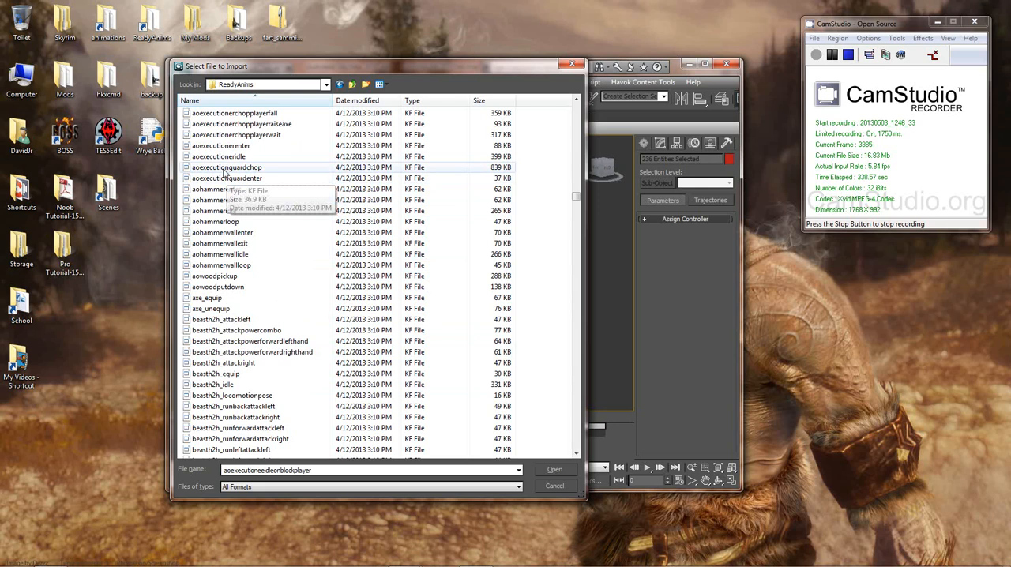
{"action": "scroll", "coordinate": [229, 189], "scroll_direction": "down", "scroll_amount": 10}
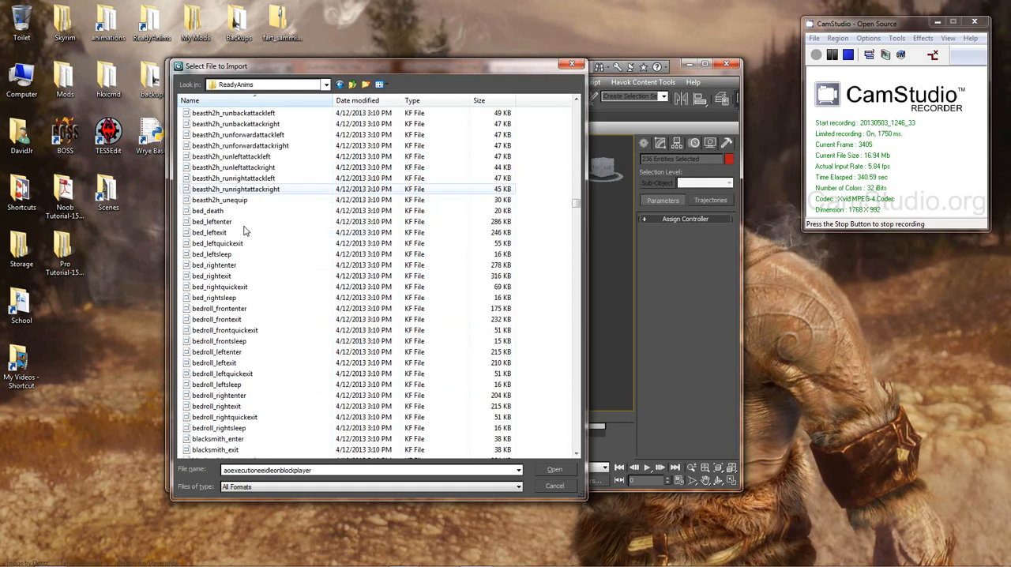
{"action": "scroll", "coordinate": [244, 210], "scroll_direction": "up", "scroll_amount": 4}
{"action": "left_click", "coordinate": [229, 188]}
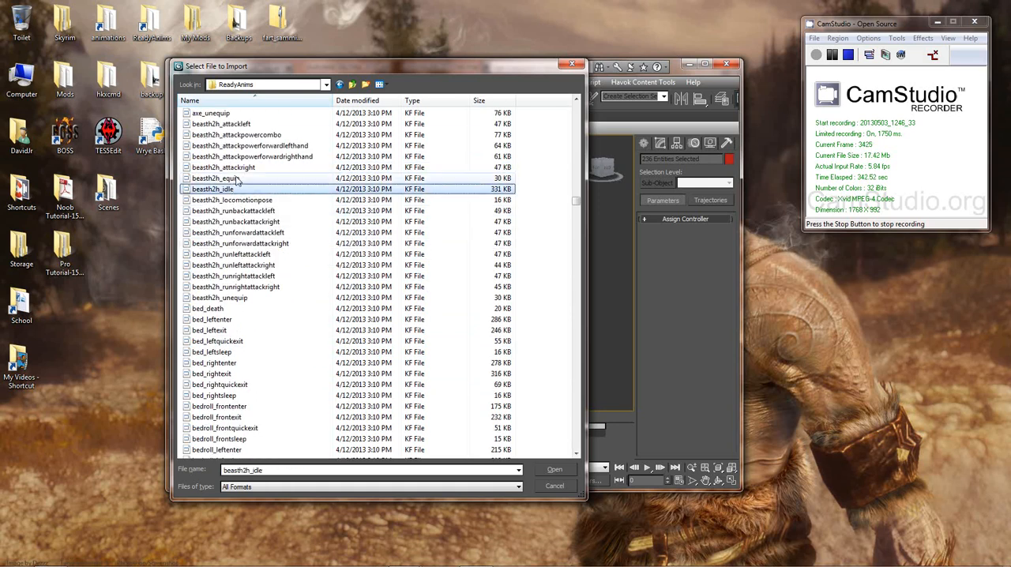
{"action": "left_click", "coordinate": [237, 168]}
Step: Browse onward through the blacksmith, bleedout, bow, cart prisoner and dual-wield dw animation files
{"action": "scroll", "coordinate": [276, 245], "scroll_direction": "down", "scroll_amount": 2}
{"action": "scroll", "coordinate": [272, 249], "scroll_direction": "down", "scroll_amount": 12}
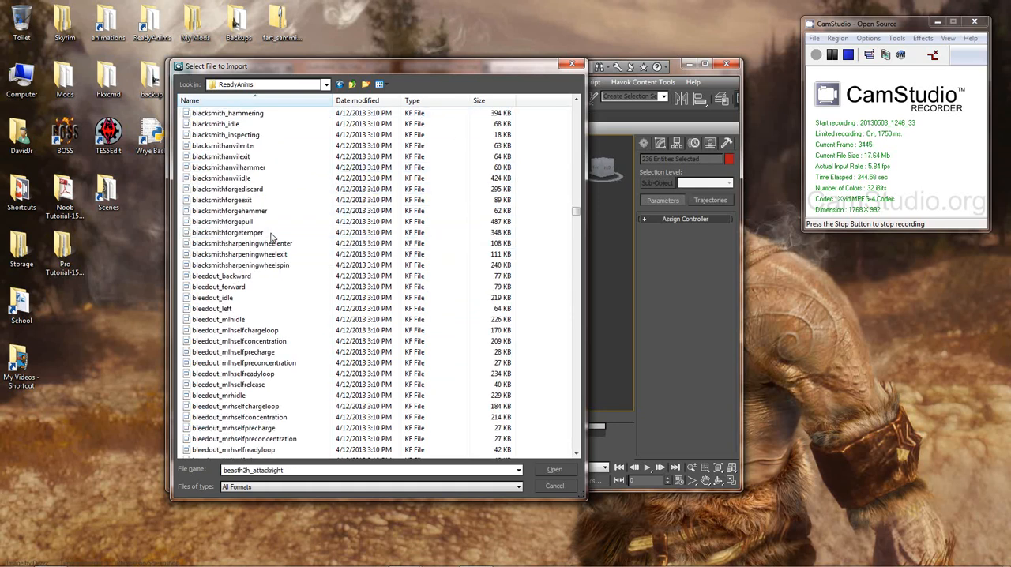
{"action": "scroll", "coordinate": [273, 235], "scroll_direction": "down", "scroll_amount": 20}
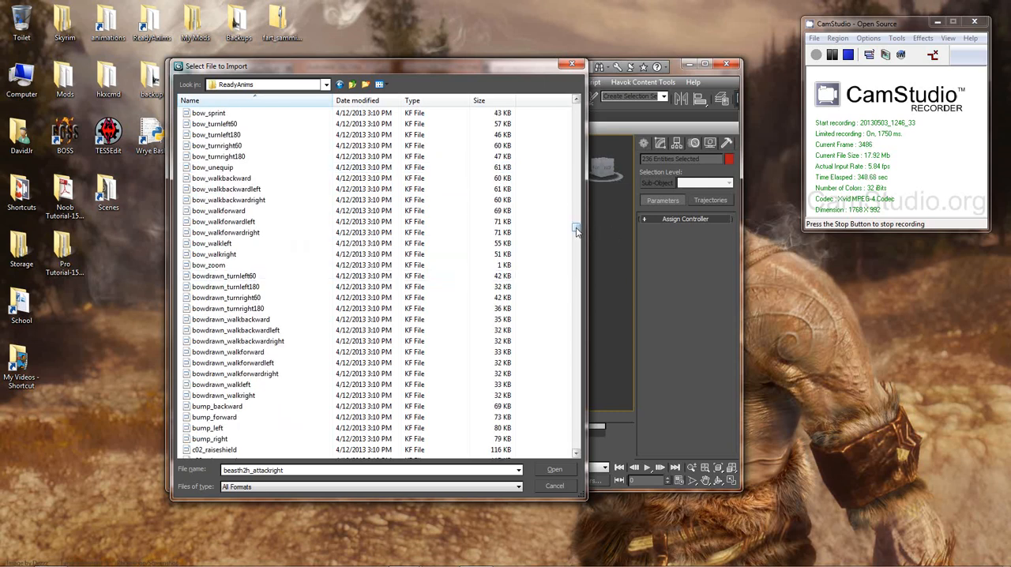
{"action": "left_click", "coordinate": [285, 211]}
{"action": "scroll", "coordinate": [290, 279], "scroll_direction": "down", "scroll_amount": 12}
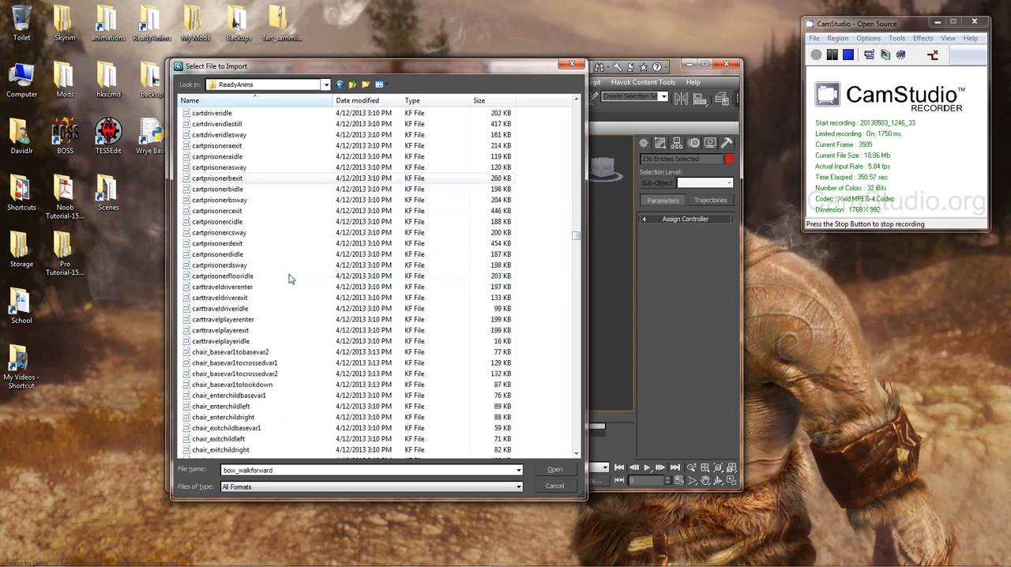
{"action": "scroll", "coordinate": [289, 273], "scroll_direction": "down", "scroll_amount": 20}
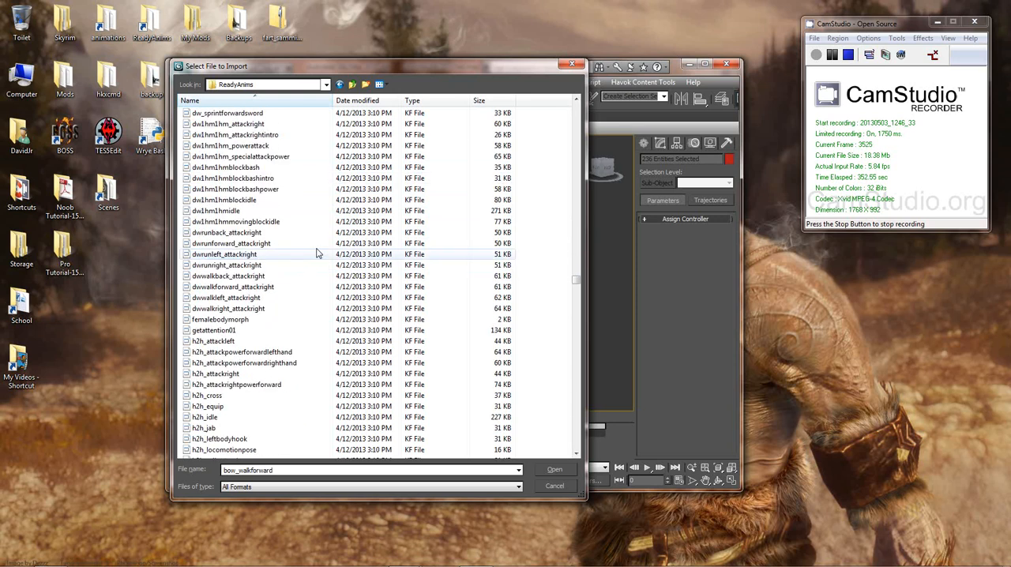
{"action": "scroll", "coordinate": [316, 253], "scroll_direction": "down", "scroll_amount": 20}
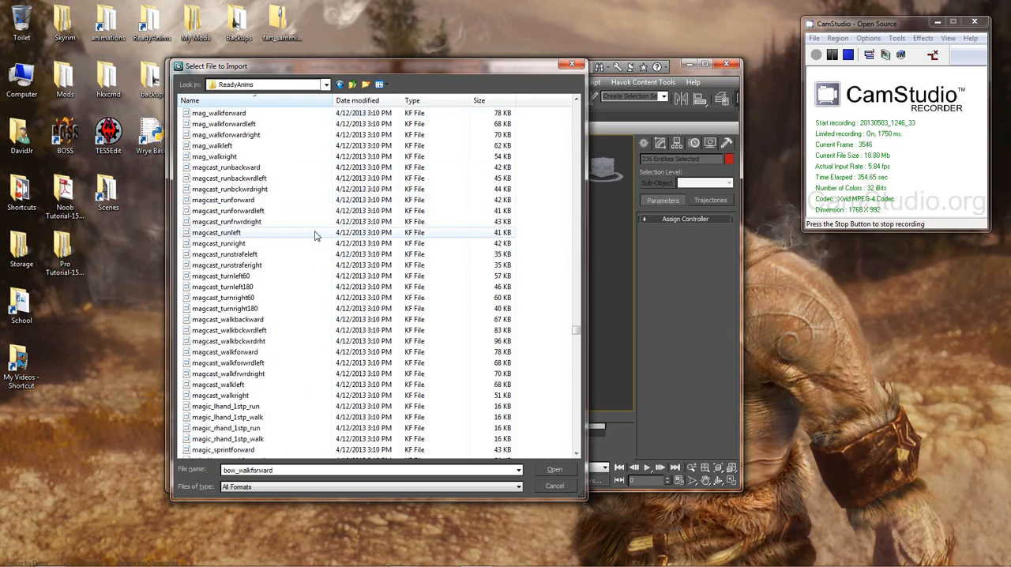
Step: Compare the mag and magcast run, turn and walk animation files in the ReadyAnims list
{"action": "scroll", "coordinate": [312, 213], "scroll_direction": "up", "scroll_amount": 6}
{"action": "left_click", "coordinate": [308, 192]}
{"action": "scroll", "coordinate": [255, 251], "scroll_direction": "up", "scroll_amount": 4}
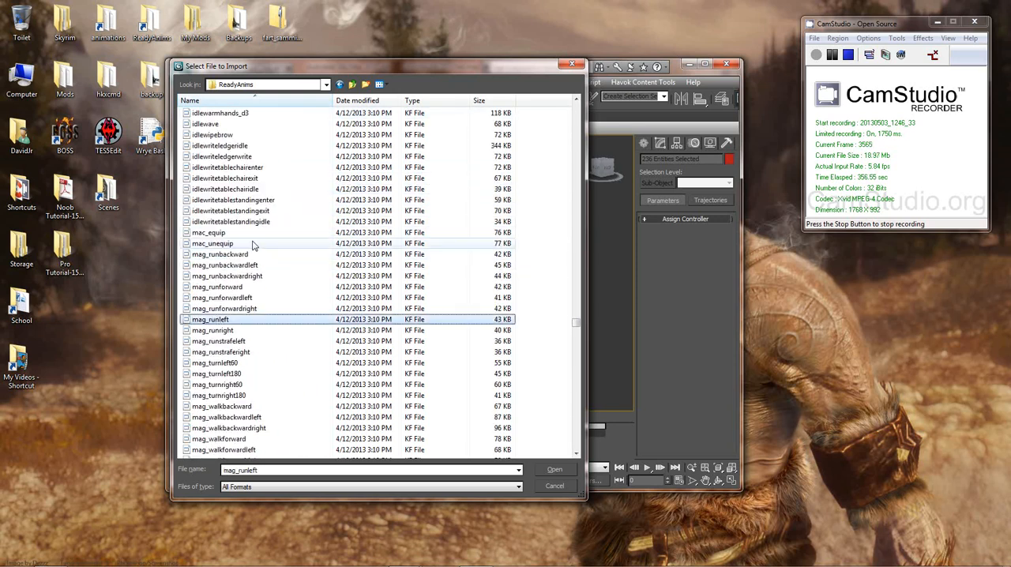
{"action": "scroll", "coordinate": [255, 246], "scroll_direction": "down", "scroll_amount": 11}
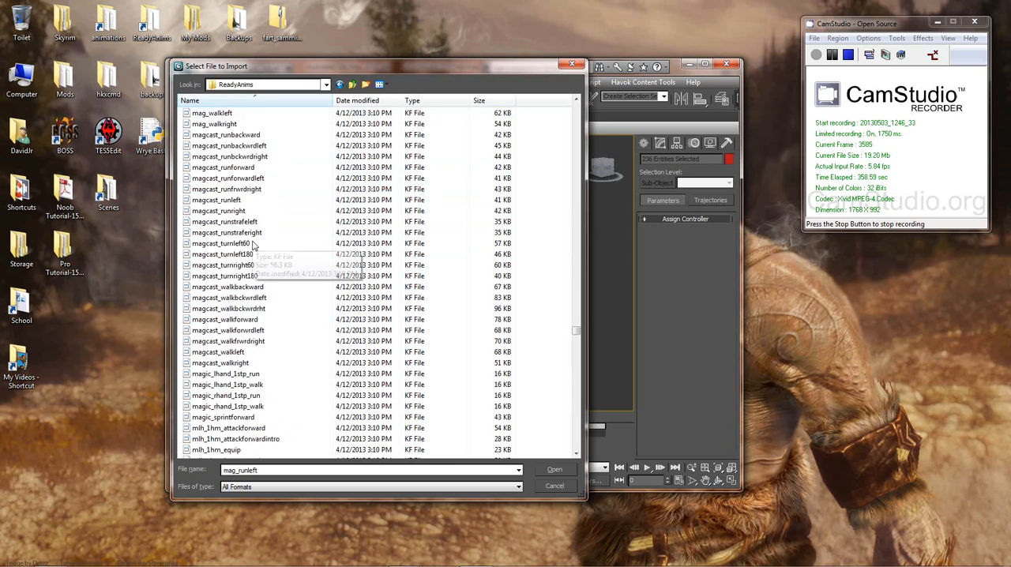
{"action": "left_click", "coordinate": [237, 267]}
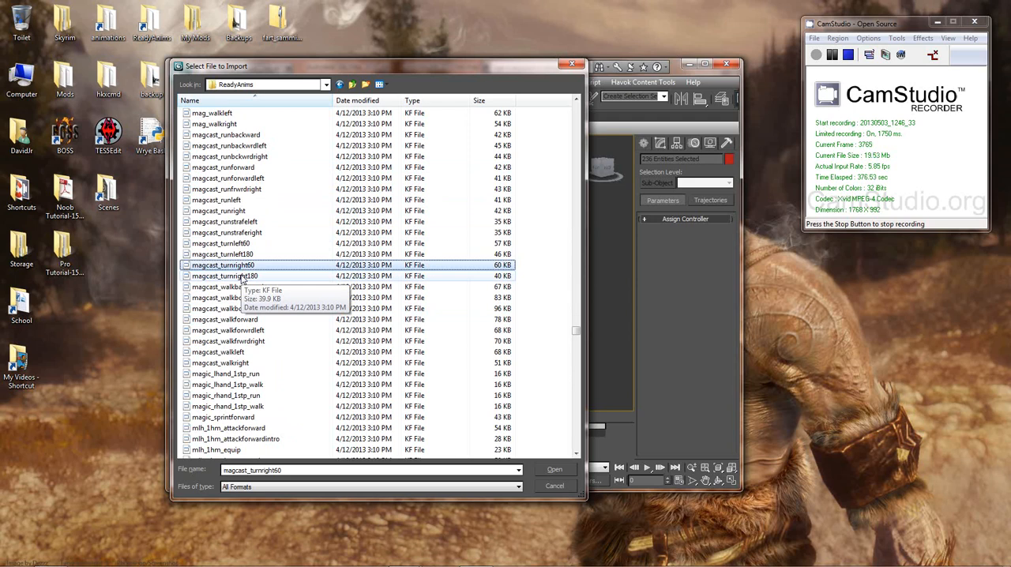
{"action": "left_click", "coordinate": [237, 232]}
{"action": "scroll", "coordinate": [246, 267], "scroll_direction": "up", "scroll_amount": 3}
{"action": "left_click", "coordinate": [245, 255]}
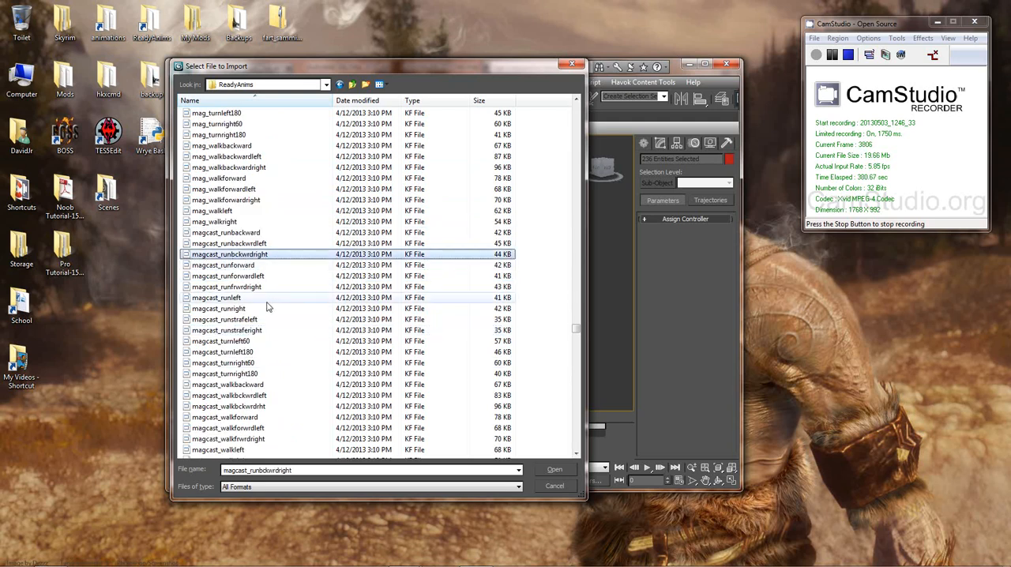
{"action": "scroll", "coordinate": [263, 304], "scroll_direction": "down", "scroll_amount": 5}
{"action": "scroll", "coordinate": [263, 302], "scroll_direction": "up", "scroll_amount": 6}
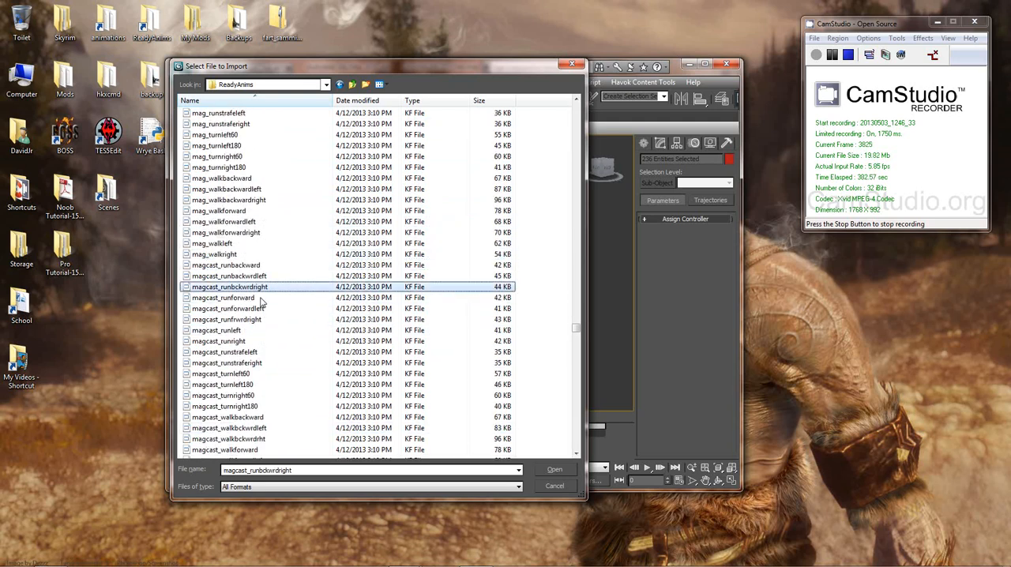
{"action": "left_click", "coordinate": [217, 202]}
{"action": "scroll", "coordinate": [264, 242], "scroll_direction": "up", "scroll_amount": 2}
{"action": "scroll", "coordinate": [263, 242], "scroll_direction": "up", "scroll_amount": 4}
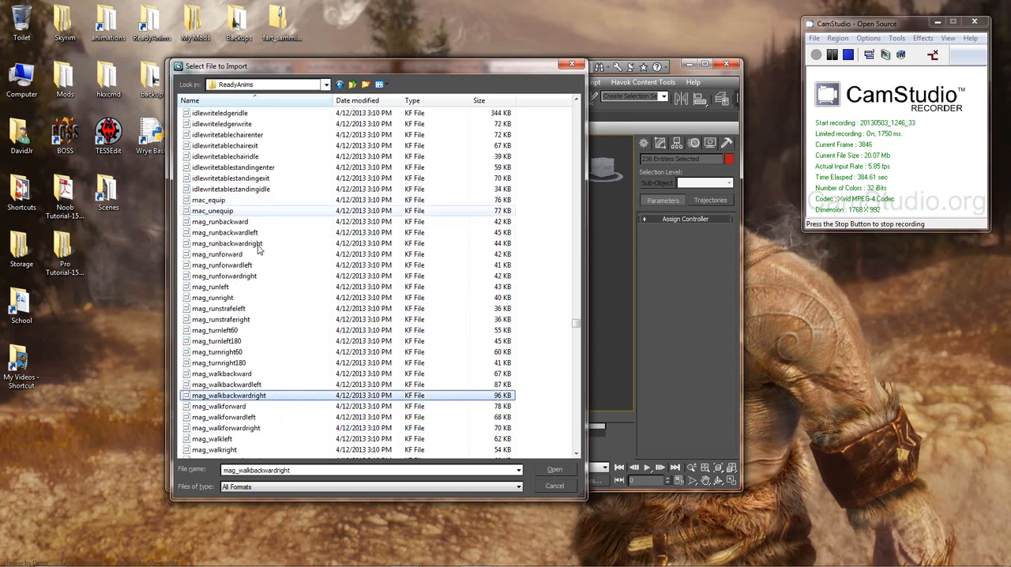
{"action": "left_click", "coordinate": [254, 288]}
{"action": "scroll", "coordinate": [261, 314], "scroll_direction": "down", "scroll_amount": 14}
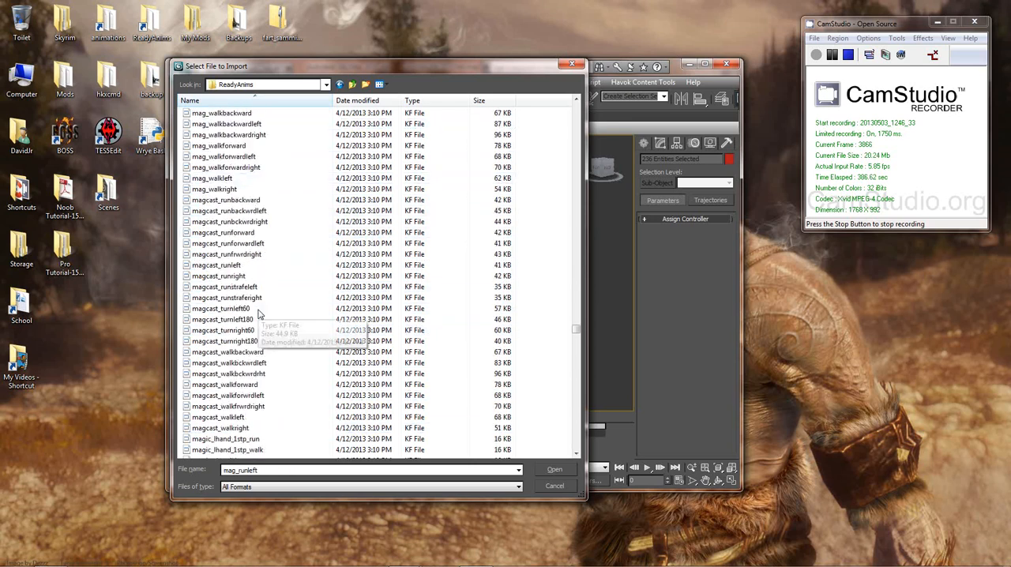
Step: Inspect the magic left-hand mlh and right-hand mrh animation files, including the precharge and ward entries
{"action": "scroll", "coordinate": [244, 294], "scroll_direction": "down", "scroll_amount": 5}
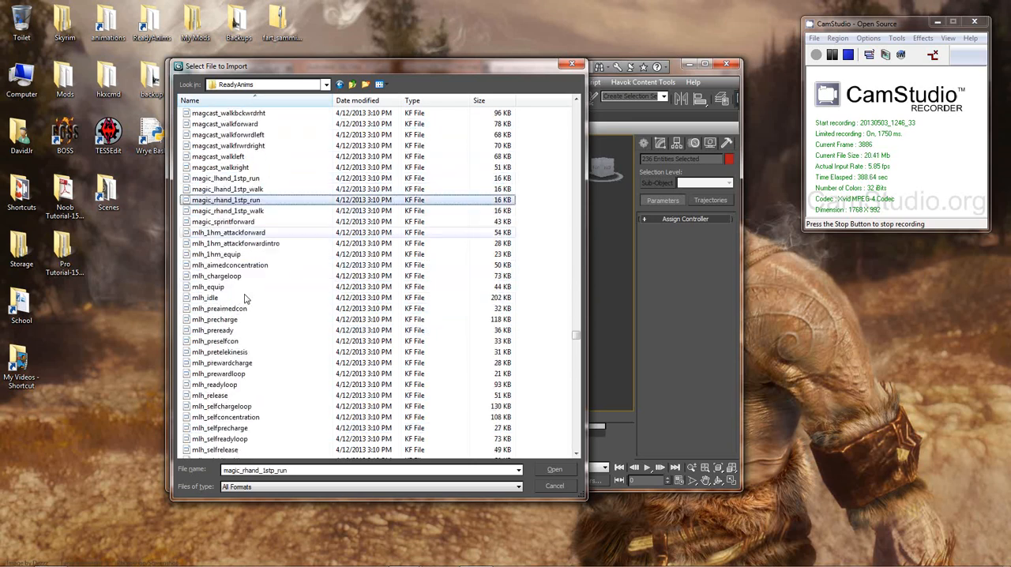
{"action": "left_click", "coordinate": [250, 299]}
{"action": "scroll", "coordinate": [251, 300], "scroll_direction": "down", "scroll_amount": 3}
{"action": "left_click", "coordinate": [265, 233]}
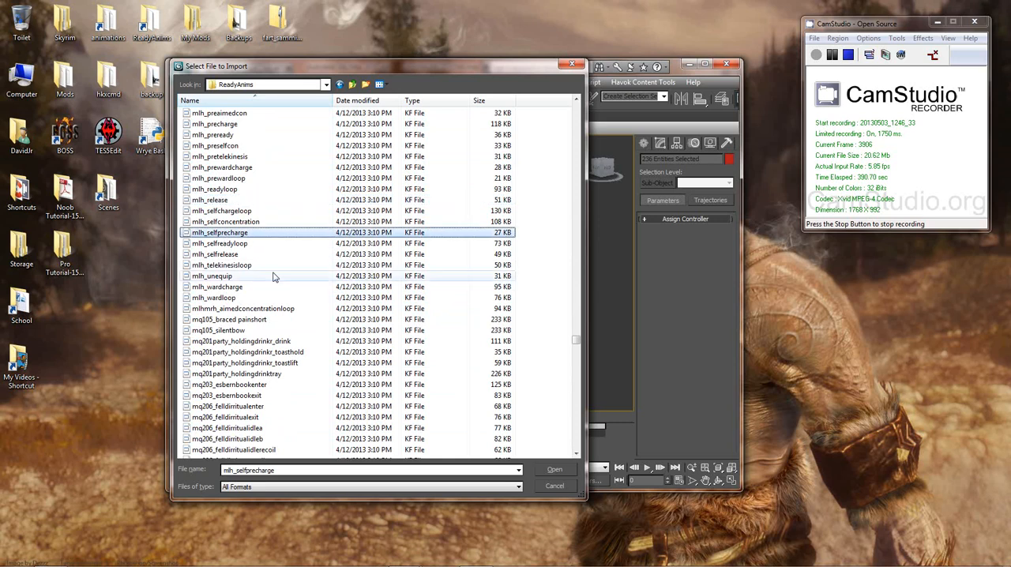
{"action": "scroll", "coordinate": [273, 277], "scroll_direction": "down", "scroll_amount": 5}
{"action": "scroll", "coordinate": [271, 279], "scroll_direction": "down", "scroll_amount": 5}
{"action": "left_click", "coordinate": [229, 299]}
{"action": "scroll", "coordinate": [247, 298], "scroll_direction": "down", "scroll_amount": 15}
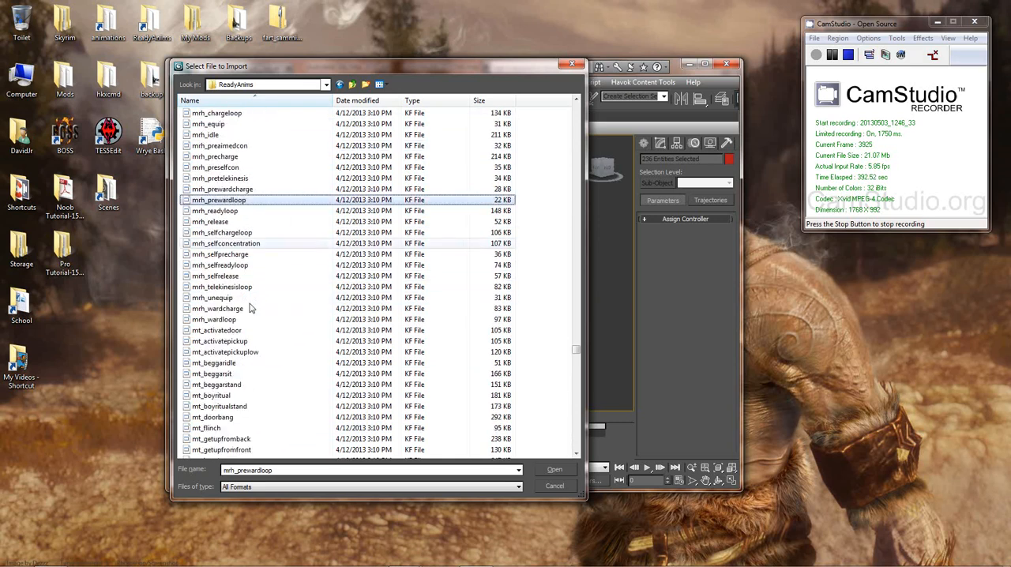
{"action": "left_click", "coordinate": [247, 309]}
Step: Look through the mt idle and walk, nocturnalrisingpool, npc turn and offset carry animation files
{"action": "scroll", "coordinate": [253, 296], "scroll_direction": "down", "scroll_amount": 8}
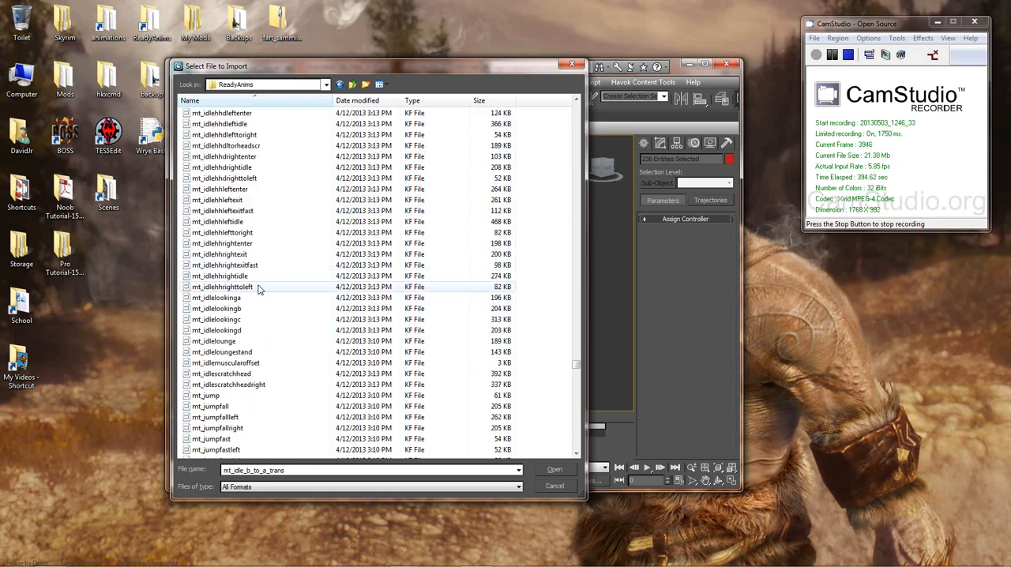
{"action": "left_click", "coordinate": [232, 267]}
{"action": "scroll", "coordinate": [253, 276], "scroll_direction": "down", "scroll_amount": 20}
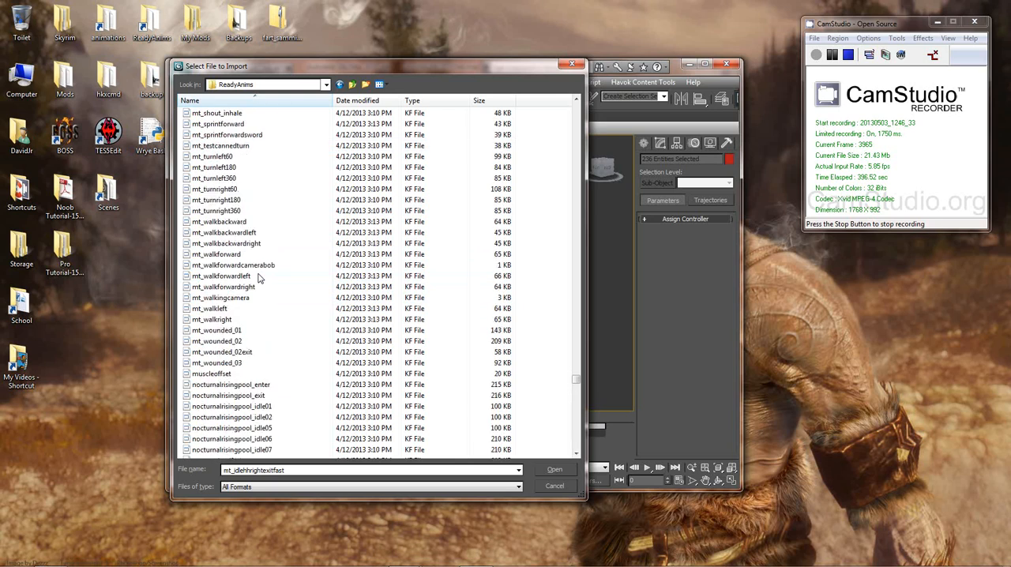
{"action": "left_click", "coordinate": [232, 276]}
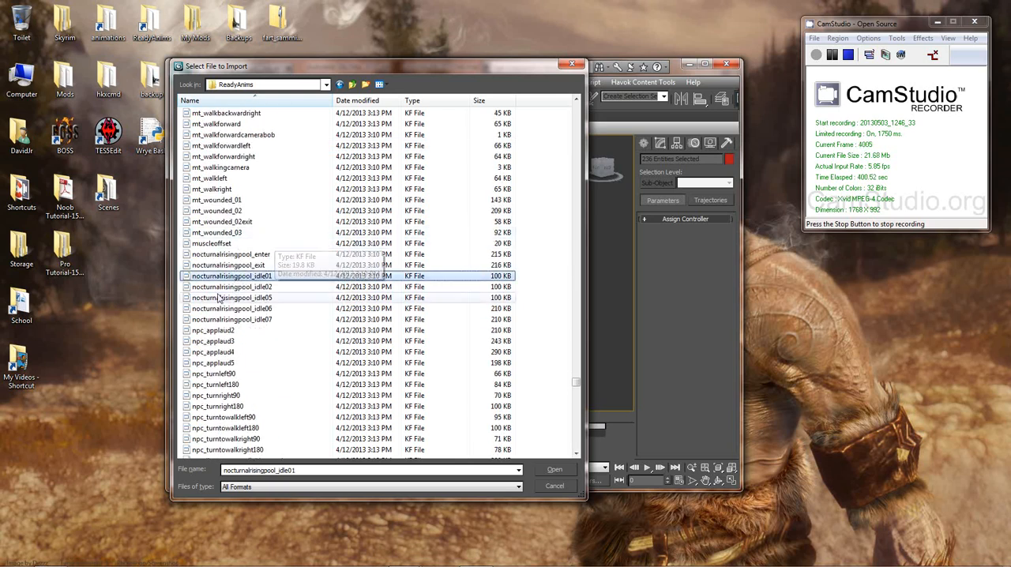
{"action": "scroll", "coordinate": [249, 284], "scroll_direction": "down", "scroll_amount": 6}
{"action": "left_click", "coordinate": [223, 233]}
{"action": "scroll", "coordinate": [219, 247], "scroll_direction": "down", "scroll_amount": 20}
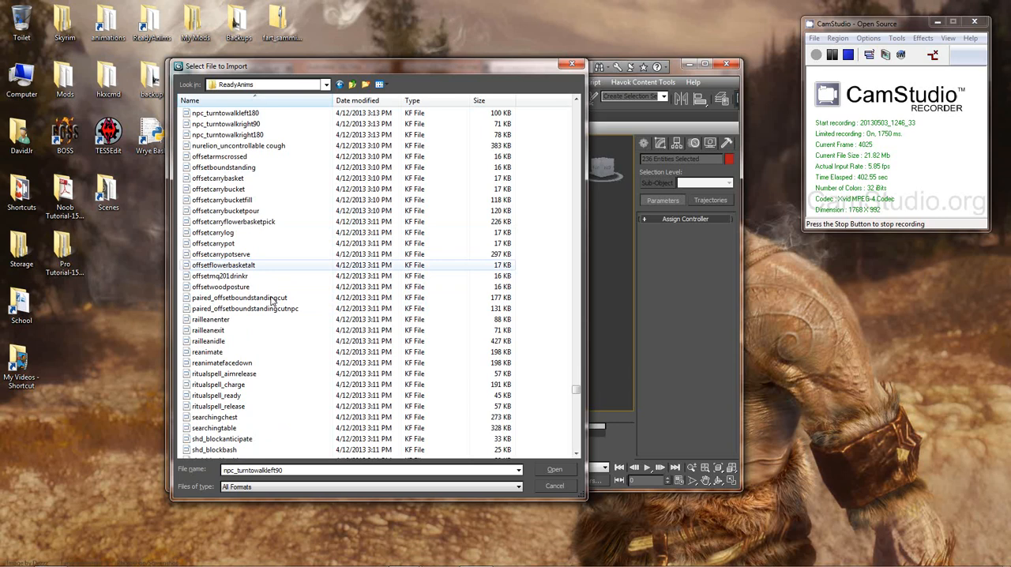
{"action": "scroll", "coordinate": [261, 292], "scroll_direction": "up", "scroll_amount": 4}
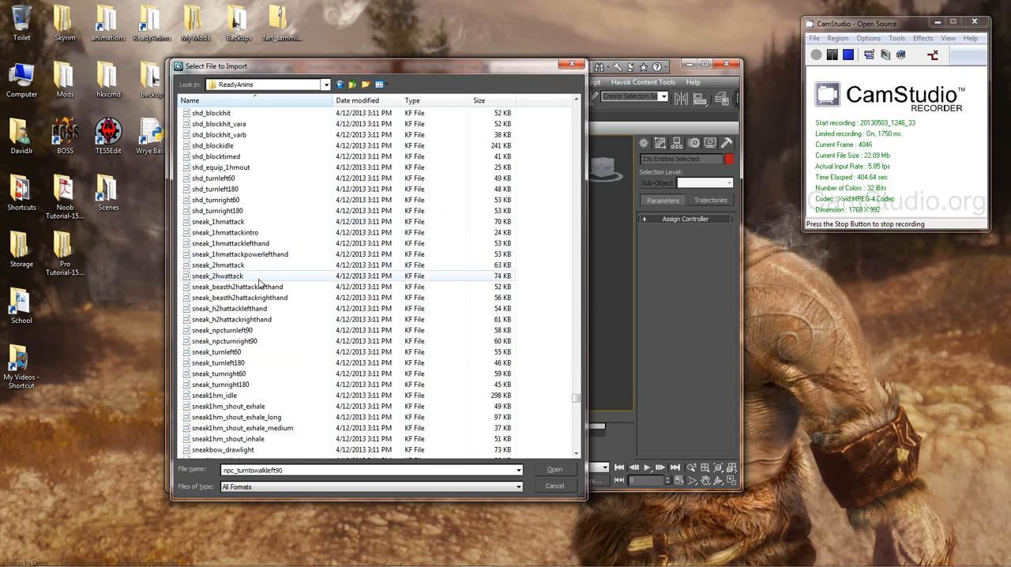
Step: Examine the shield shd animation files, including shd_blockhit, shd_blockbashpower and shd_equip_1hmout
{"action": "left_click", "coordinate": [265, 287]}
{"action": "scroll", "coordinate": [271, 324], "scroll_direction": "up", "scroll_amount": 6}
{"action": "scroll", "coordinate": [271, 324], "scroll_direction": "up", "scroll_amount": 4}
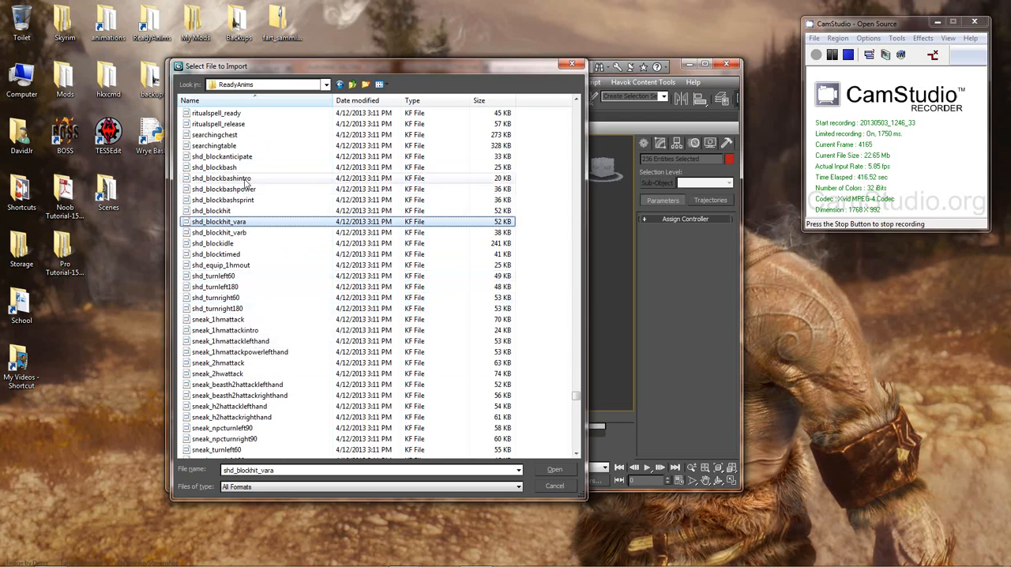
{"action": "left_click", "coordinate": [223, 211]}
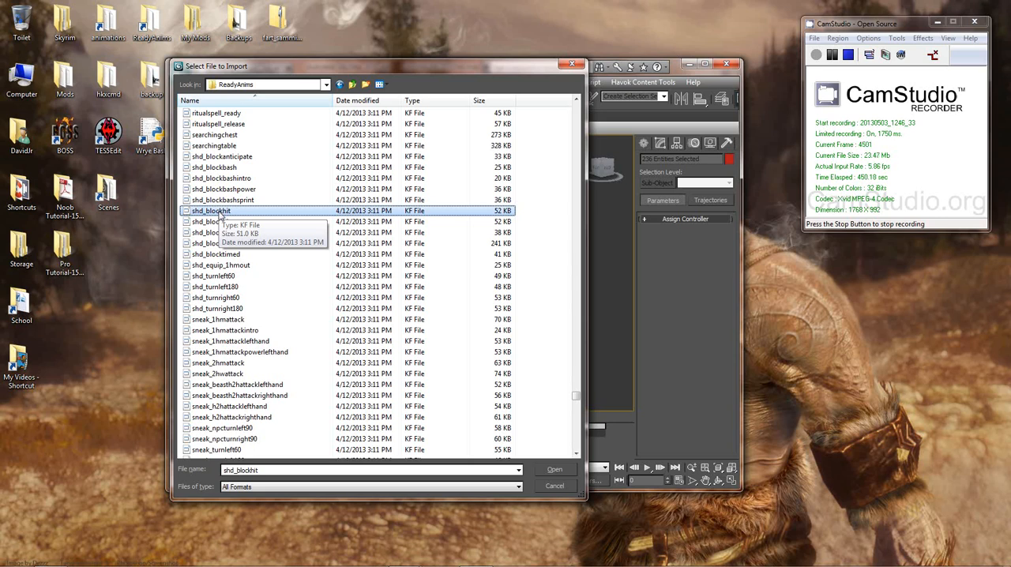
{"action": "left_click", "coordinate": [224, 190]}
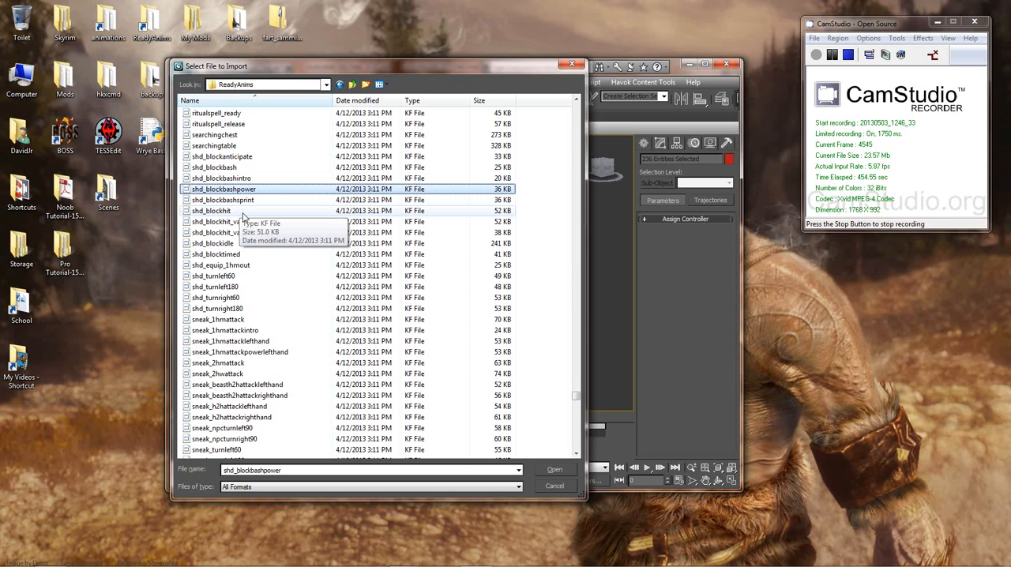
{"action": "left_click", "coordinate": [239, 266]}
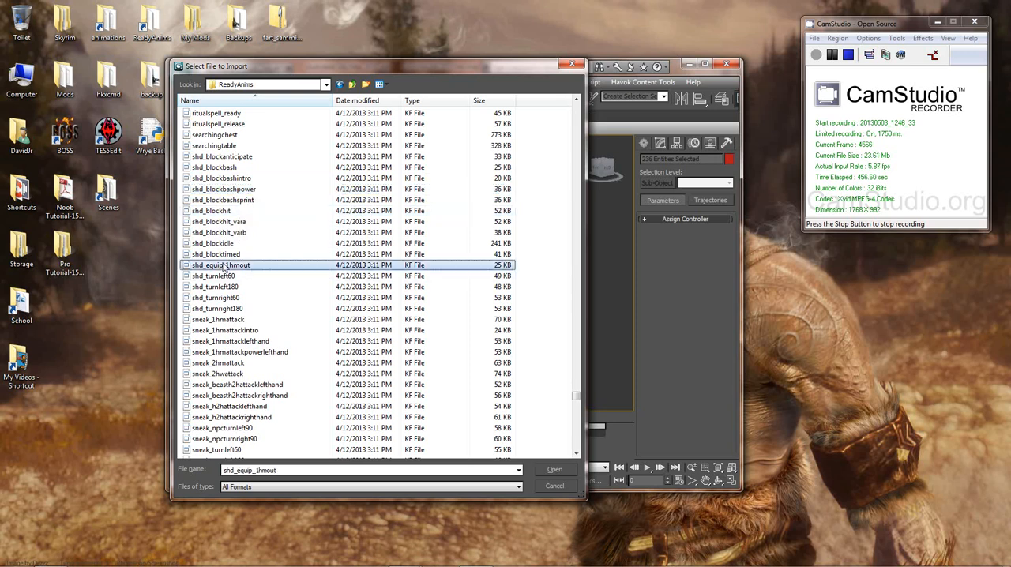
Step: Compare the sneak attack animation files, from sneak_1hmattackintro to the sneak_h2hattack left-hand and right-hand entries
{"action": "left_click", "coordinate": [230, 331]}
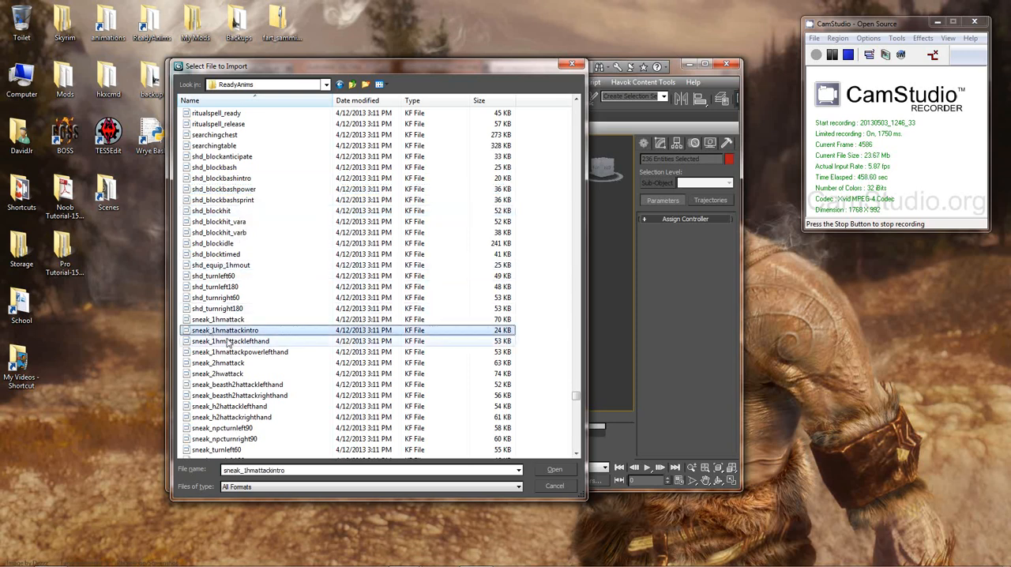
{"action": "scroll", "coordinate": [234, 339], "scroll_direction": "down", "scroll_amount": 4}
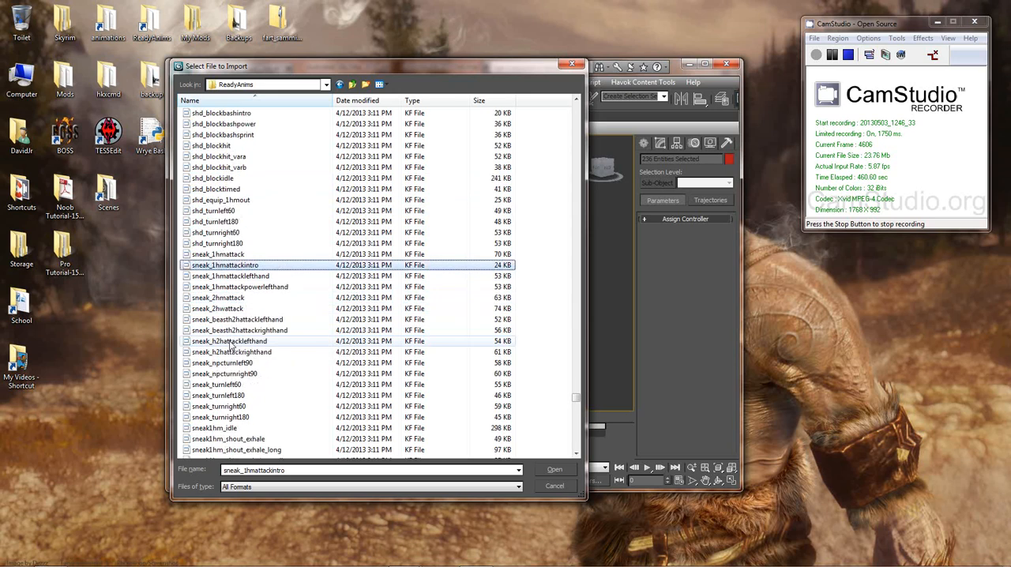
{"action": "left_click", "coordinate": [237, 287]}
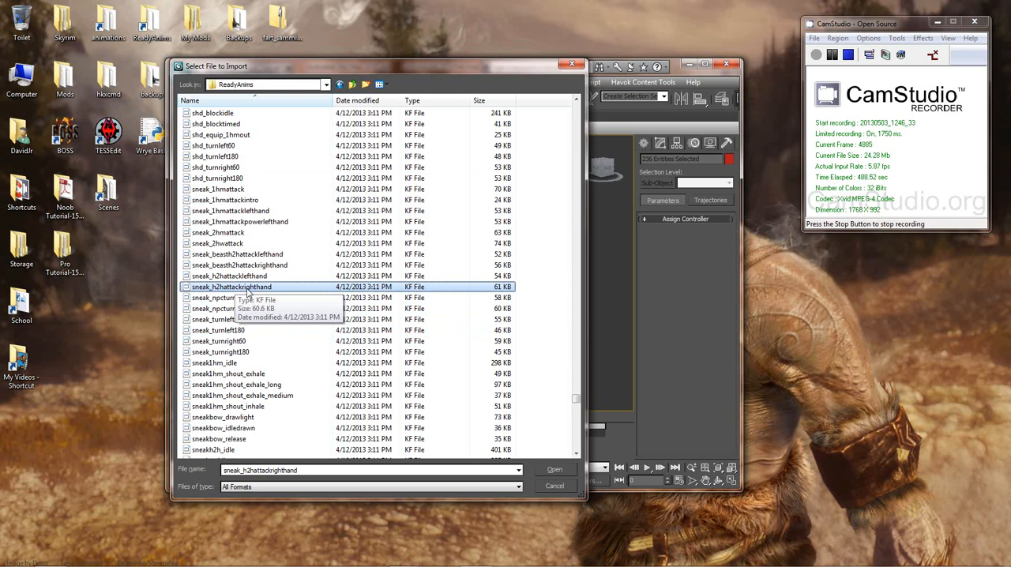
{"action": "left_click", "coordinate": [229, 276]}
{"action": "scroll", "coordinate": [249, 330], "scroll_direction": "down", "scroll_amount": 3}
{"action": "scroll", "coordinate": [250, 330], "scroll_direction": "down", "scroll_amount": 2}
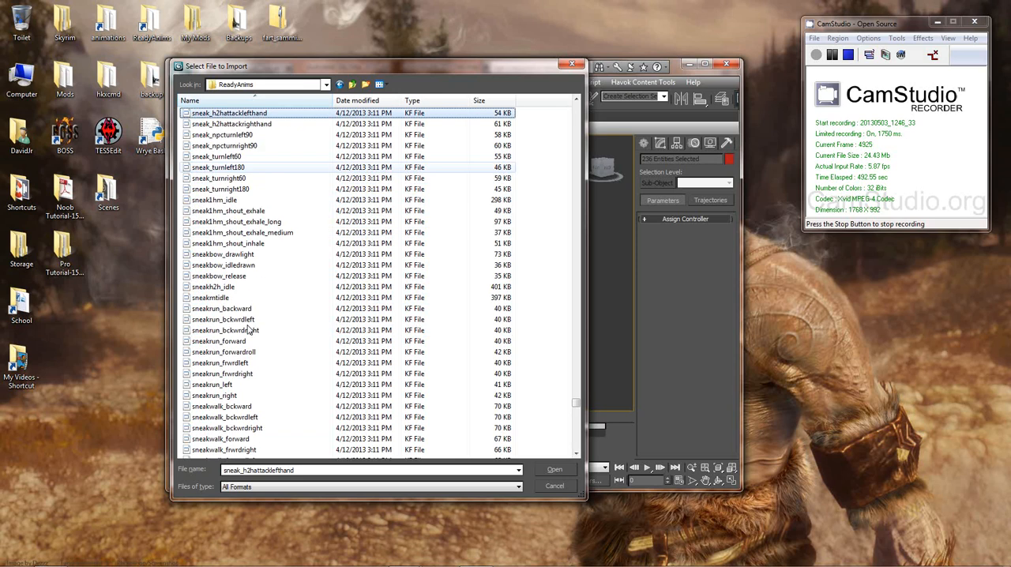
Step: Review the sneakrun, sneakwalk and sneakbow movement files and the special_cicero dance entries
{"action": "left_click", "coordinate": [250, 325]}
{"action": "scroll", "coordinate": [250, 331], "scroll_direction": "down", "scroll_amount": 5}
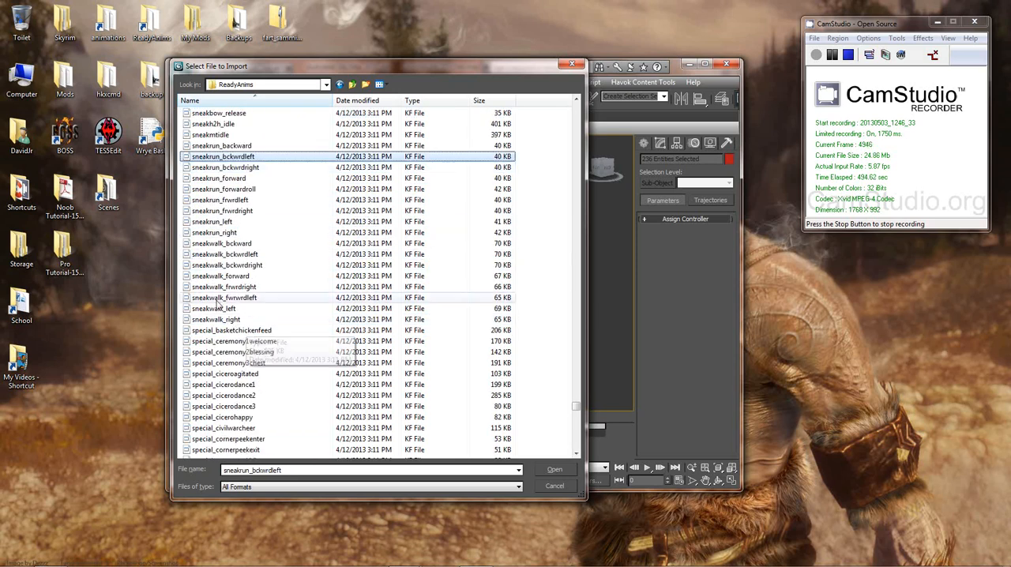
{"action": "left_click", "coordinate": [231, 298]}
{"action": "scroll", "coordinate": [230, 269], "scroll_direction": "up", "scroll_amount": 2}
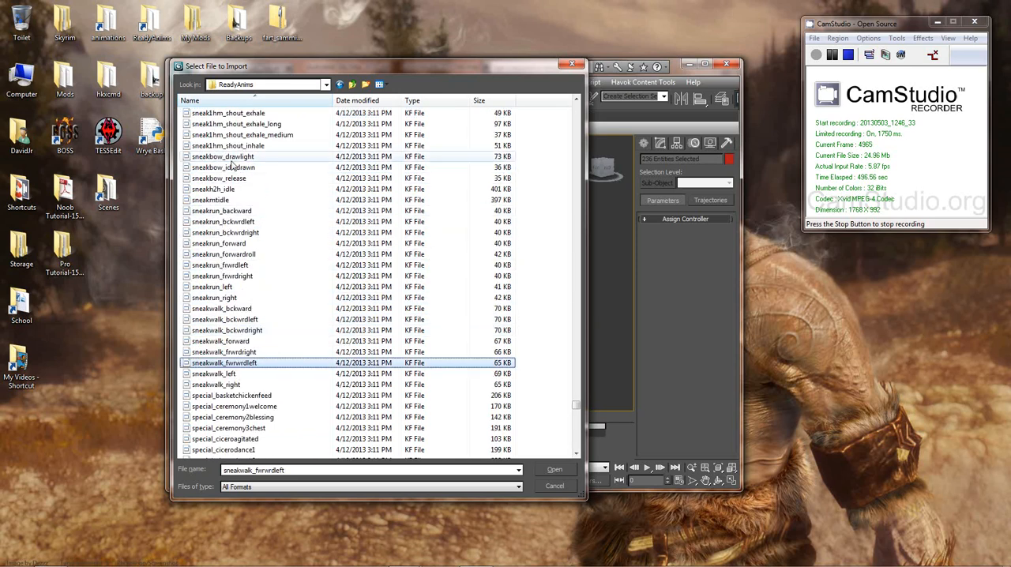
{"action": "left_click", "coordinate": [224, 157]}
{"action": "scroll", "coordinate": [227, 212], "scroll_direction": "down", "scroll_amount": 4}
{"action": "left_click", "coordinate": [231, 331]}
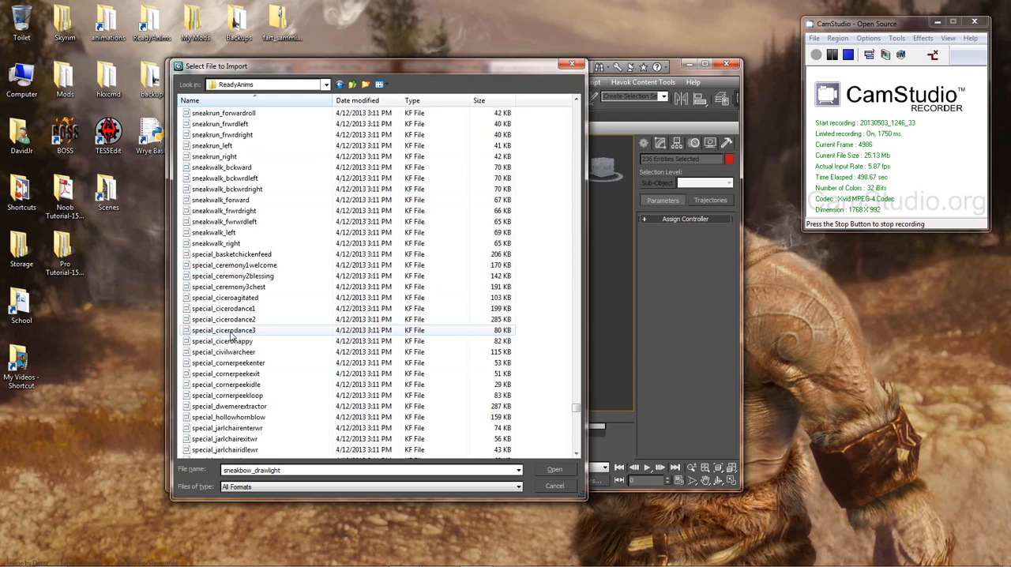
Step: Browse the staffmagic, torch tor, vampire_feed and wall idle files through to the ww_stage entries ending the list
{"action": "scroll", "coordinate": [233, 324], "scroll_direction": "down", "scroll_amount": 9}
{"action": "left_click", "coordinate": [224, 267]}
{"action": "scroll", "coordinate": [237, 316], "scroll_direction": "down", "scroll_amount": 20}
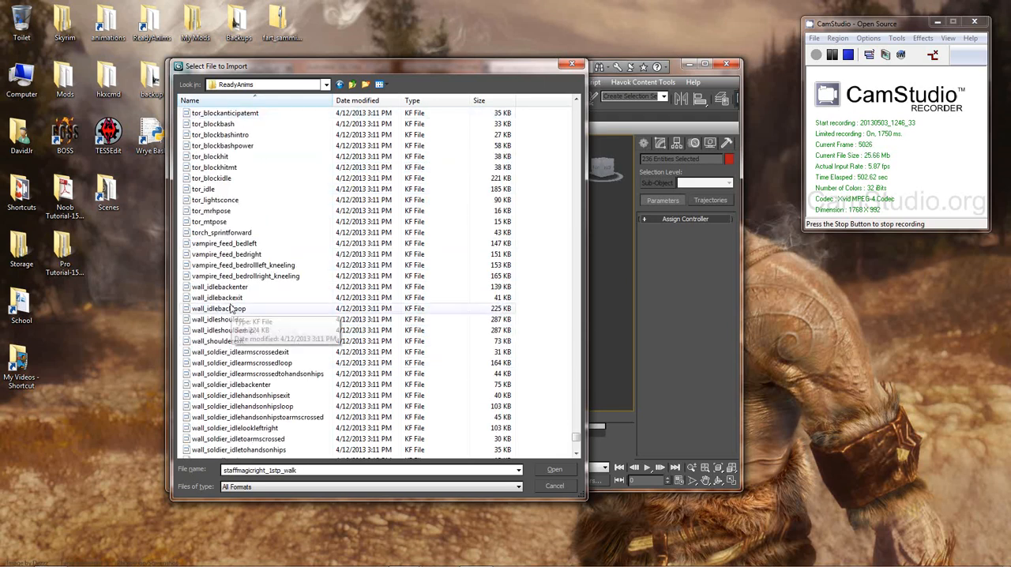
{"action": "scroll", "coordinate": [241, 340], "scroll_direction": "up", "scroll_amount": 2}
{"action": "left_click", "coordinate": [210, 222]}
{"action": "left_click", "coordinate": [222, 374]}
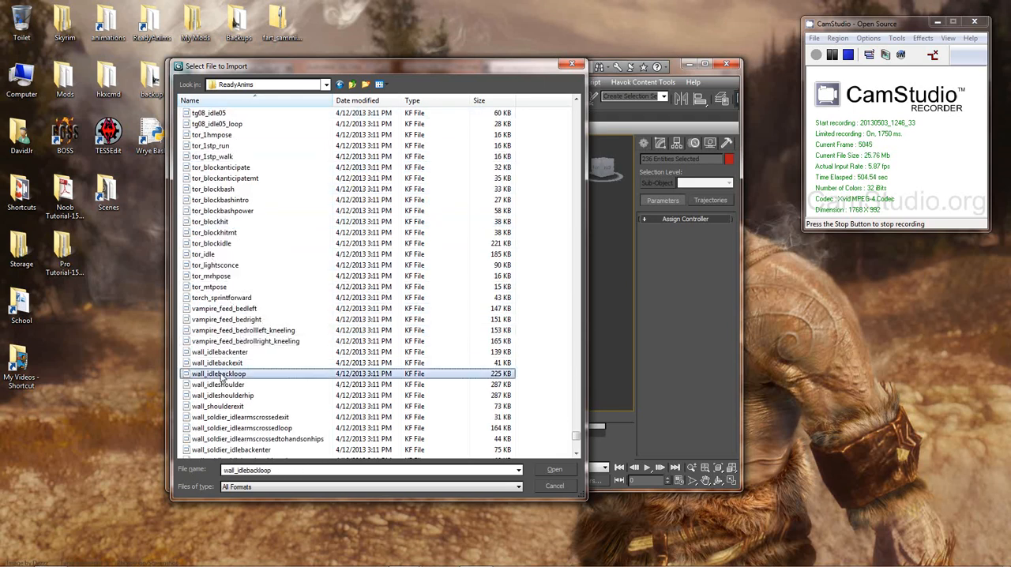
{"action": "scroll", "coordinate": [237, 356], "scroll_direction": "down", "scroll_amount": 9}
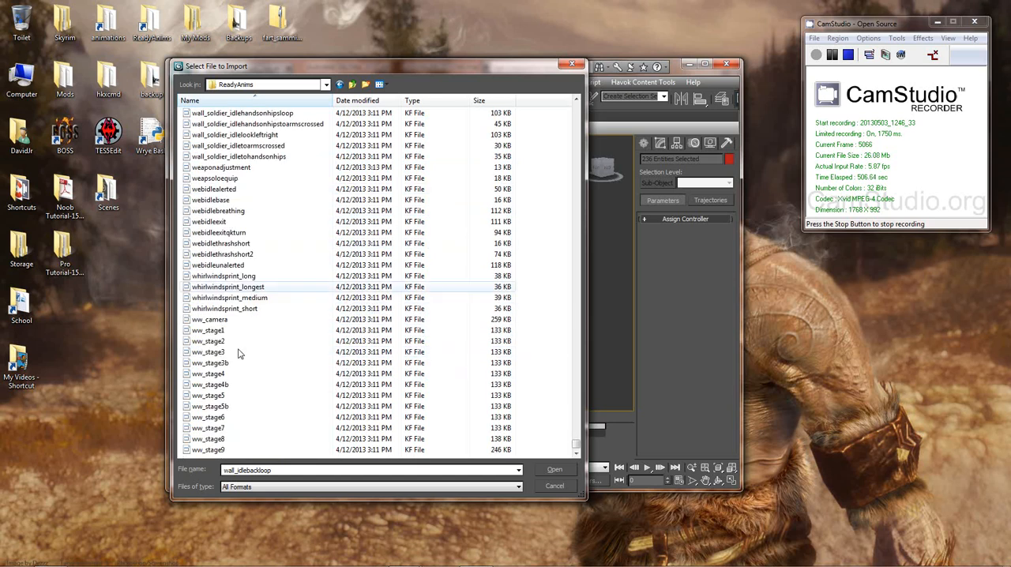
Step: Go back up the ReadyAnims list to inspect the mac_equip, mac_unequip and idlewritetable animation files
{"action": "scroll", "coordinate": [237, 347], "scroll_direction": "up", "scroll_amount": 4}
{"action": "scroll", "coordinate": [233, 336], "scroll_direction": "up", "scroll_amount": 20}
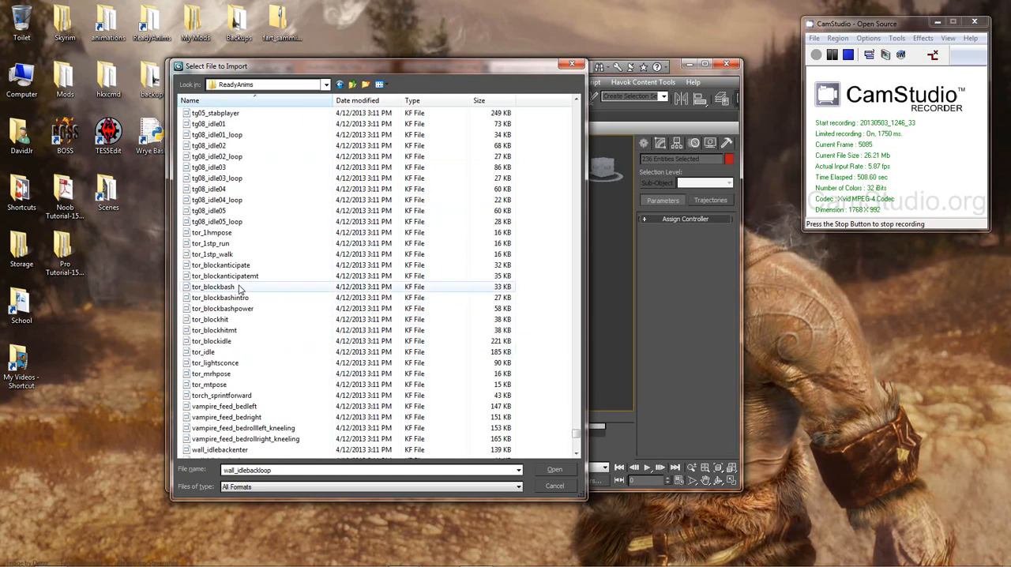
{"action": "scroll", "coordinate": [269, 300], "scroll_direction": "up", "scroll_amount": 20}
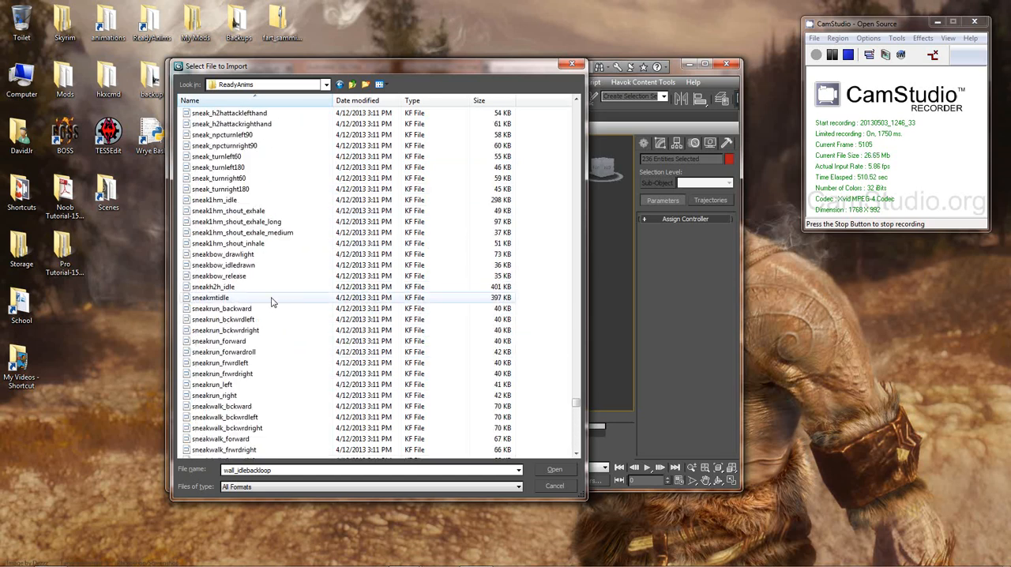
{"action": "scroll", "coordinate": [285, 294], "scroll_direction": "up", "scroll_amount": 20}
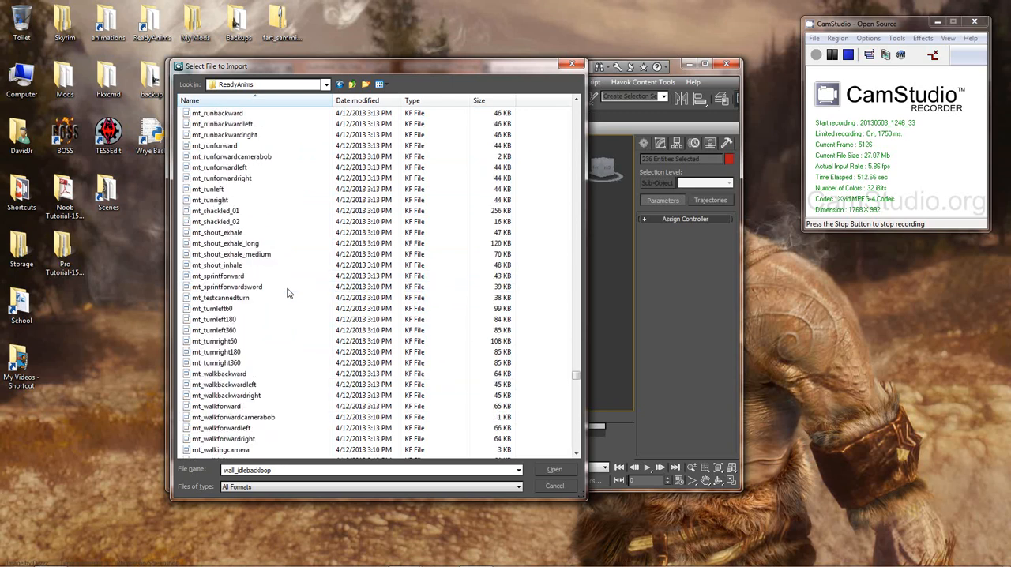
{"action": "scroll", "coordinate": [279, 294], "scroll_direction": "up", "scroll_amount": 20}
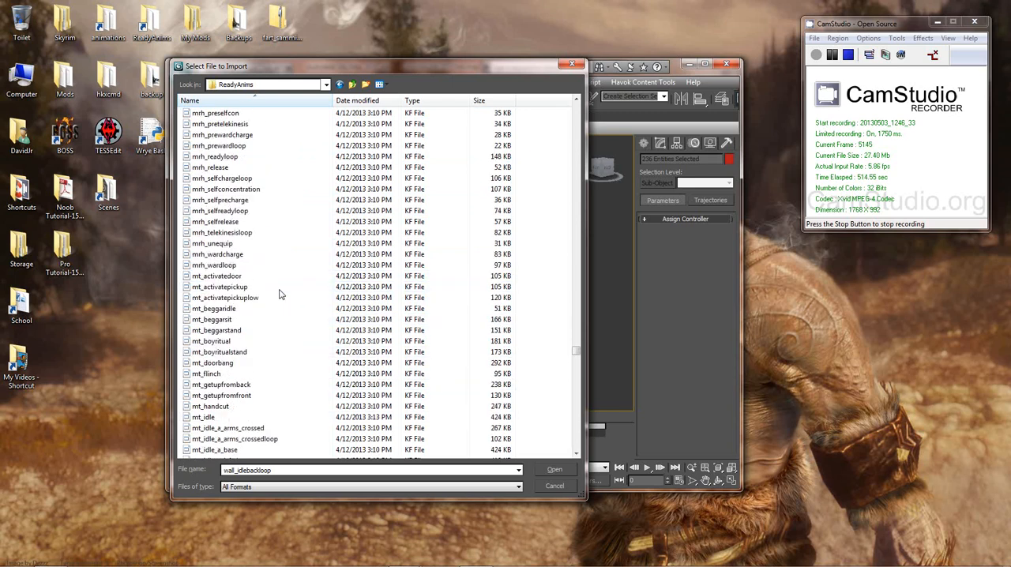
{"action": "scroll", "coordinate": [280, 293], "scroll_direction": "up", "scroll_amount": 20}
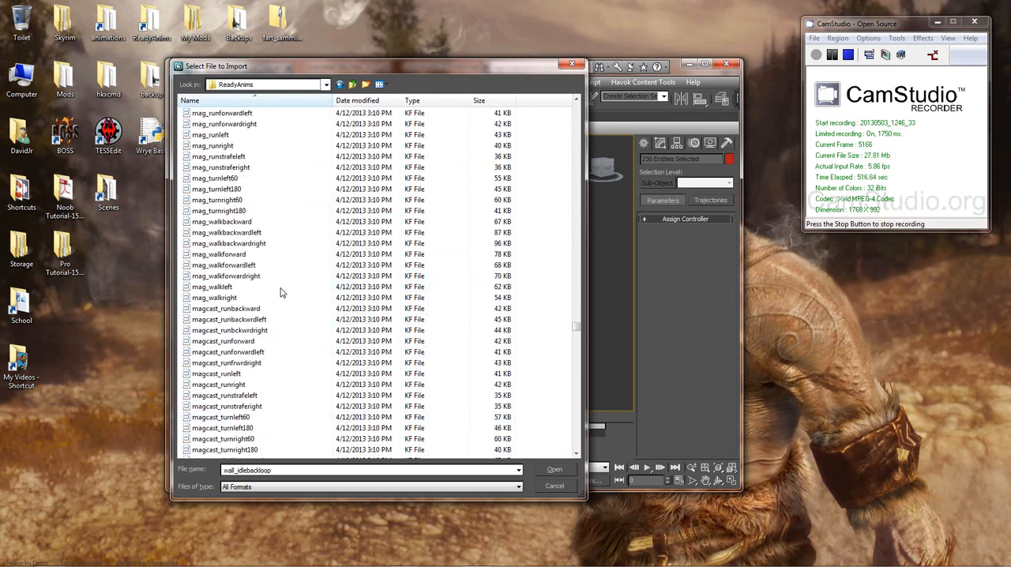
{"action": "left_click", "coordinate": [220, 277]}
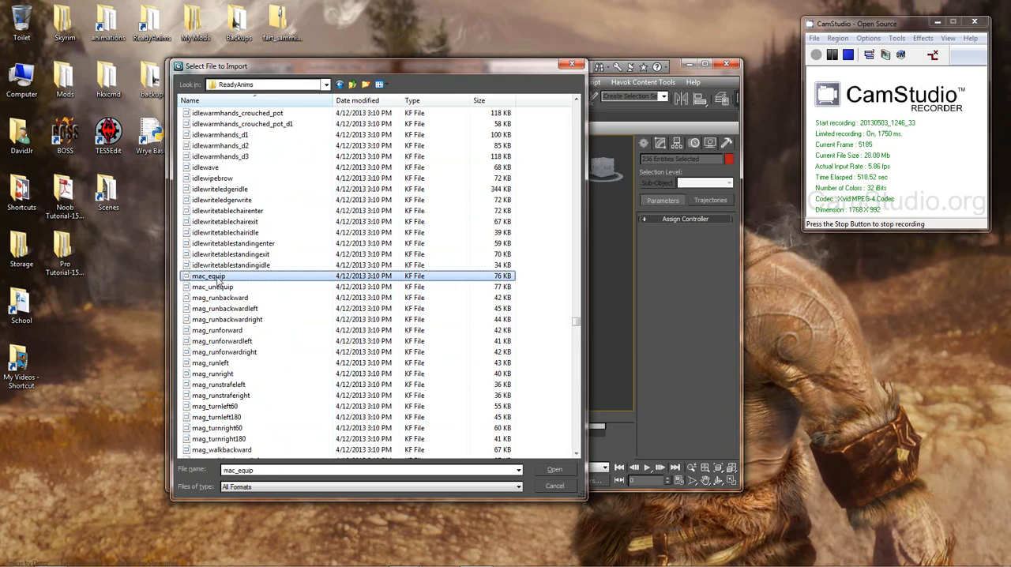
{"action": "left_click", "coordinate": [220, 287]}
{"action": "left_click", "coordinate": [237, 221]}
Step: Check the hand-to-hand h2h attack and run files, including h2h_runforwardcross, and return to the numbered weapon files
{"action": "scroll", "coordinate": [276, 255], "scroll_direction": "up", "scroll_amount": 5}
{"action": "scroll", "coordinate": [277, 254], "scroll_direction": "up", "scroll_amount": 20}
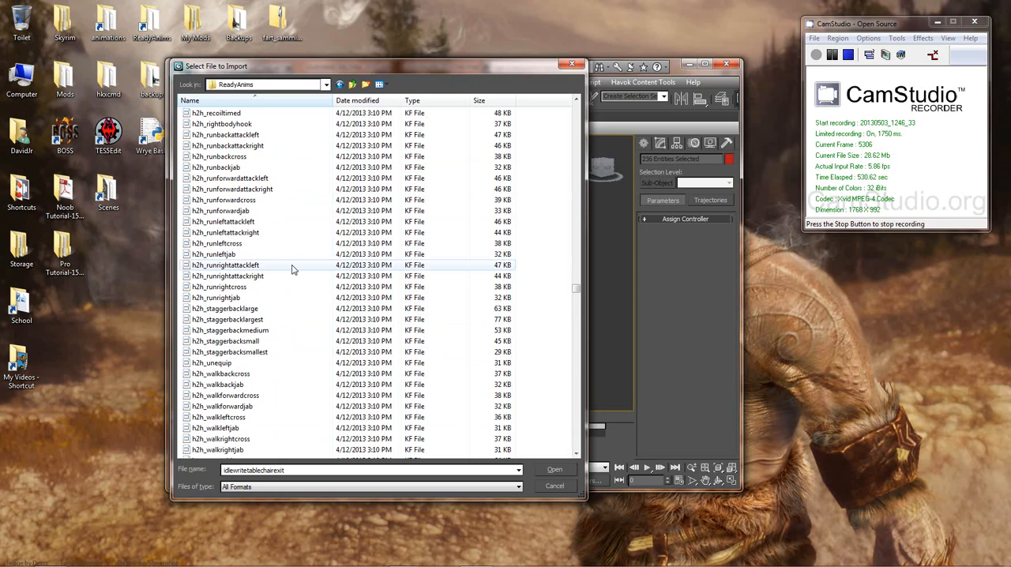
{"action": "left_click", "coordinate": [269, 200]}
{"action": "scroll", "coordinate": [264, 224], "scroll_direction": "up", "scroll_amount": 5}
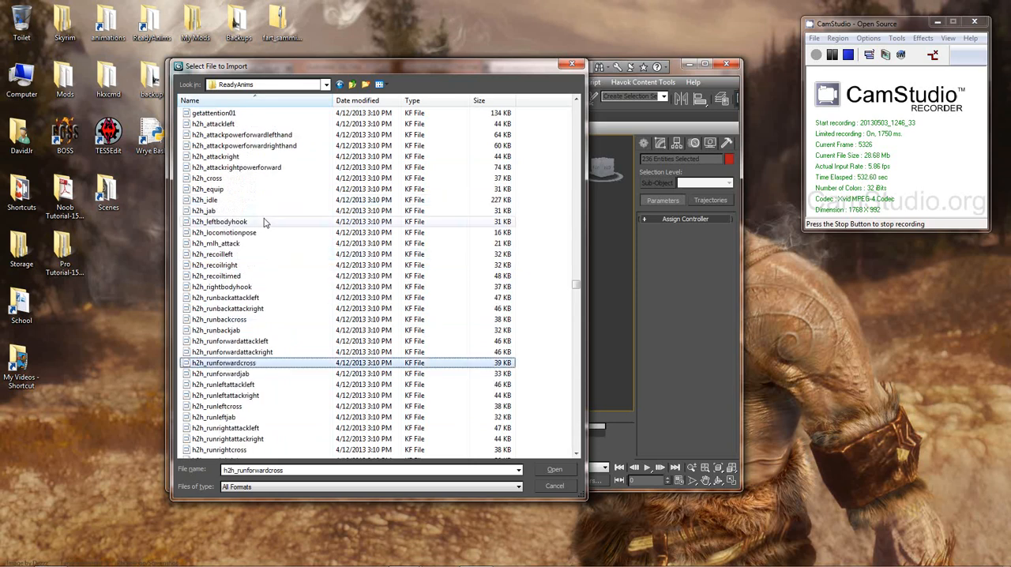
{"action": "left_click_drag", "start_coordinate": [576, 283], "coordinate": [577, 136]}
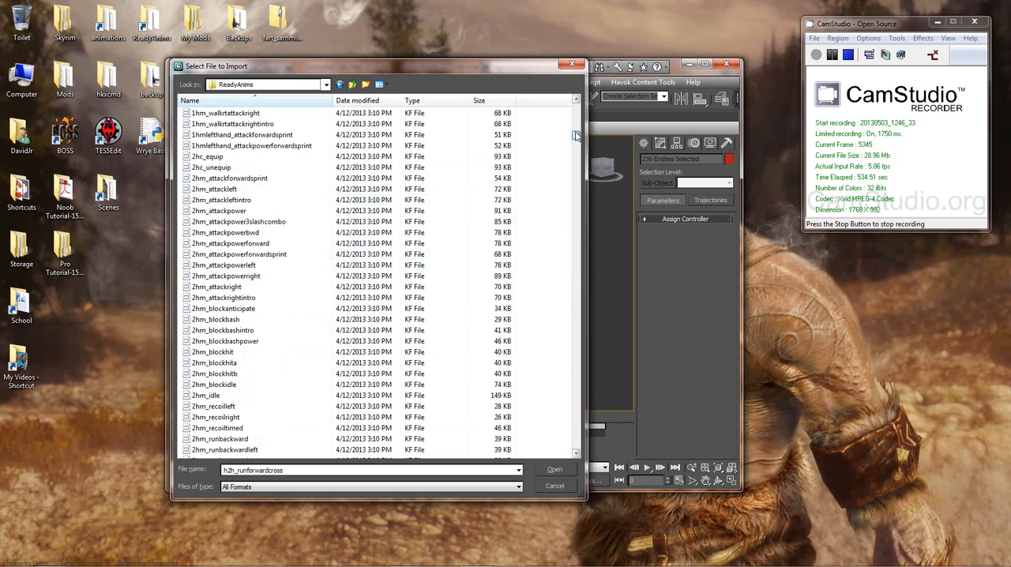
Step: Examine the one-handed 1hm block, run, sneak attack, stagger, turn and walk animation files at the start of ReadyAnims
{"action": "left_click", "coordinate": [245, 233]}
{"action": "scroll", "coordinate": [261, 245], "scroll_direction": "up", "scroll_amount": 6}
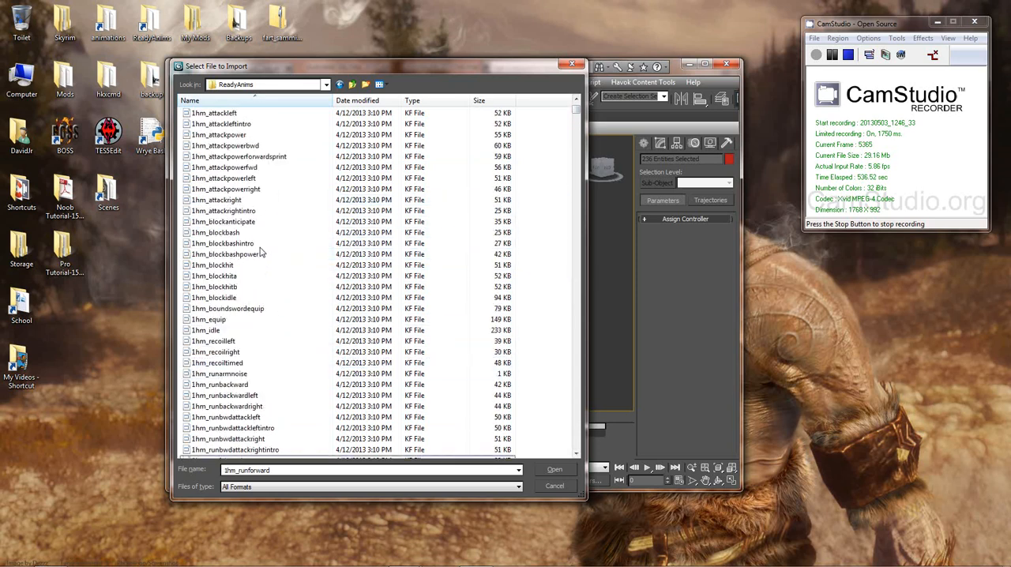
{"action": "scroll", "coordinate": [262, 251], "scroll_direction": "up", "scroll_amount": 2}
{"action": "scroll", "coordinate": [264, 249], "scroll_direction": "down", "scroll_amount": 9}
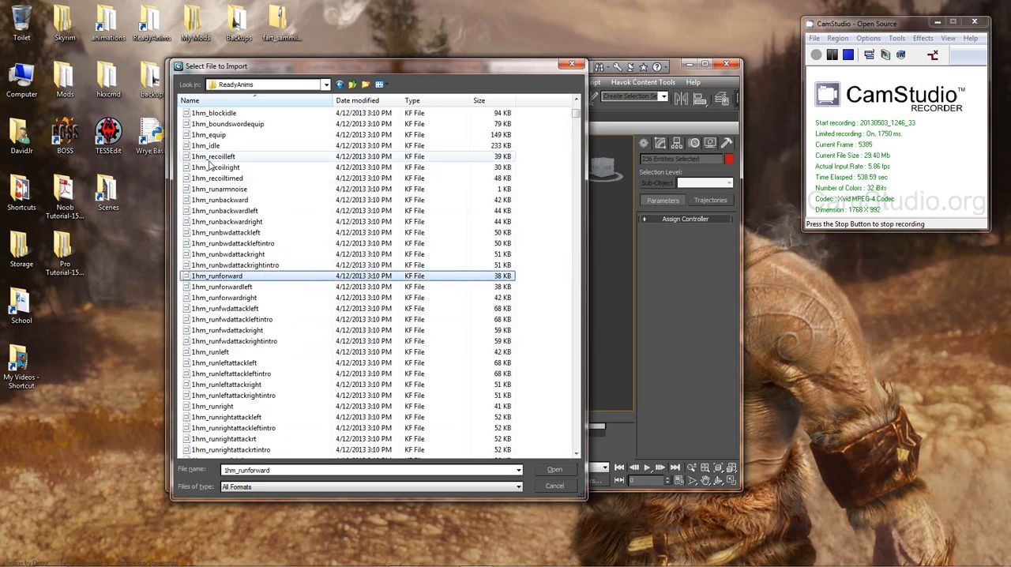
{"action": "key", "text": "Page_Up"}
{"action": "scroll", "coordinate": [269, 248], "scroll_direction": "down", "scroll_amount": 20}
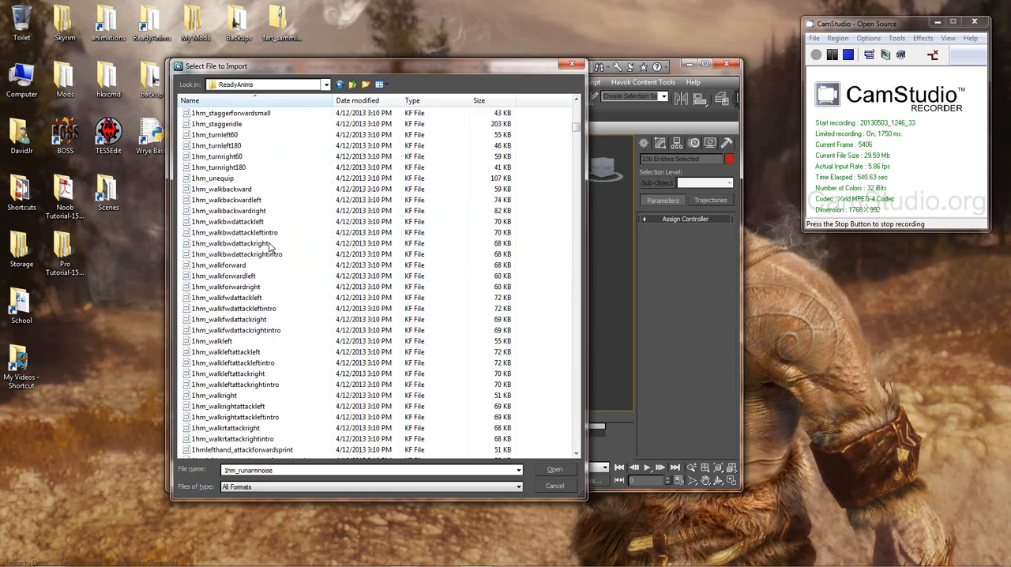
{"action": "scroll", "coordinate": [269, 248], "scroll_direction": "up", "scroll_amount": 20}
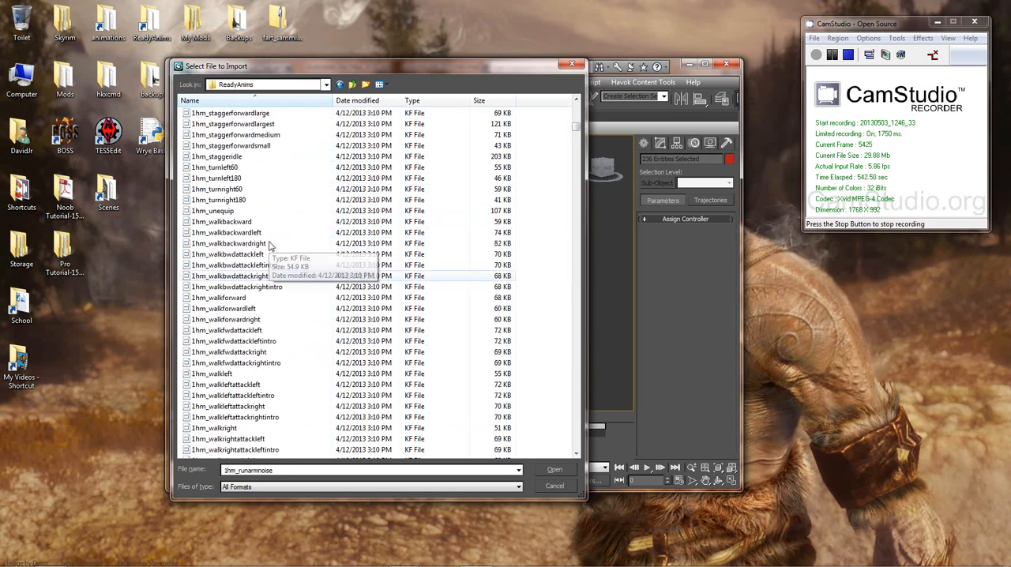
{"action": "scroll", "coordinate": [316, 241], "scroll_direction": "up", "scroll_amount": 7}
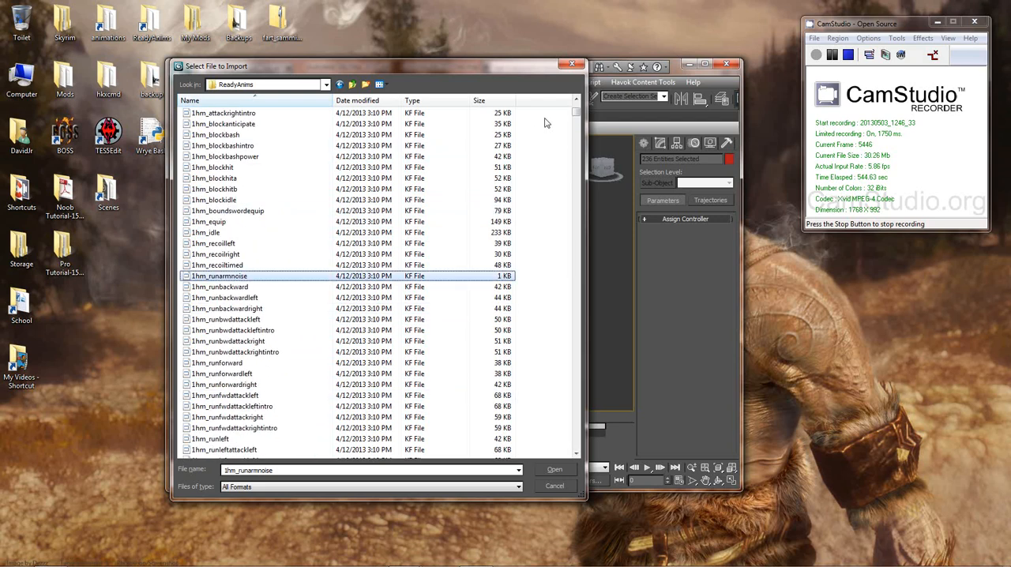
{"action": "scroll", "coordinate": [542, 124], "scroll_direction": "up", "scroll_amount": 5}
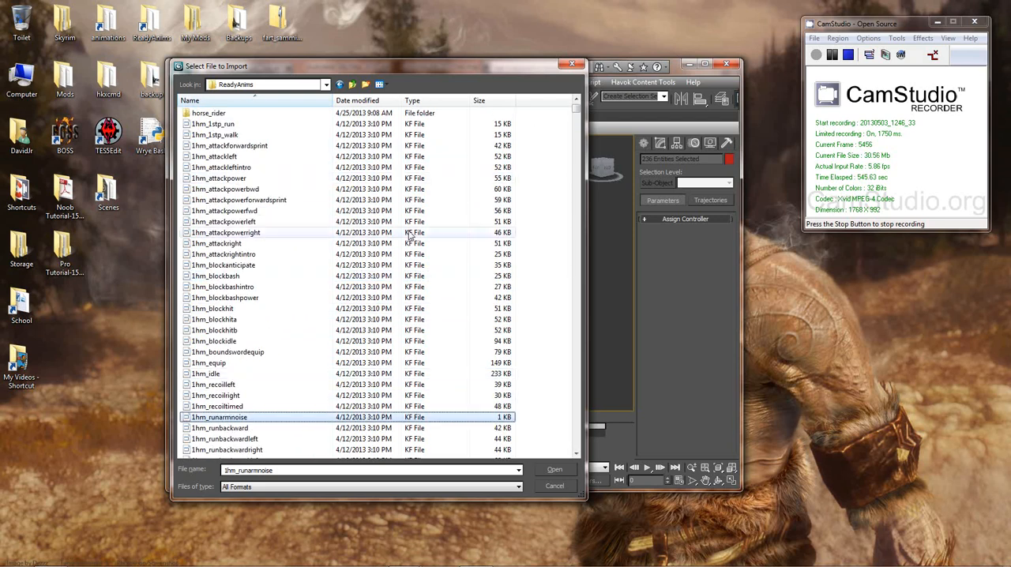
{"action": "left_click", "coordinate": [276, 287]}
{"action": "scroll", "coordinate": [276, 286], "scroll_direction": "down", "scroll_amount": 9}
{"action": "scroll", "coordinate": [276, 284], "scroll_direction": "down", "scroll_amount": 7}
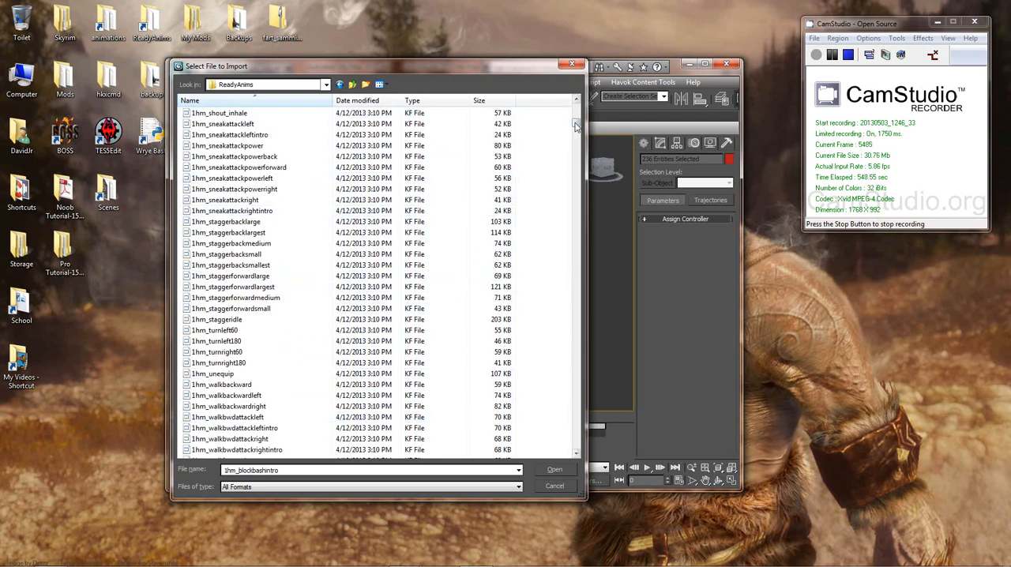
Step: Browse ReadyAnims from the crafting and dialogue files through the dmag entries to the dual-wield dw files
{"action": "left_click_drag", "start_coordinate": [577, 123], "coordinate": [578, 256]}
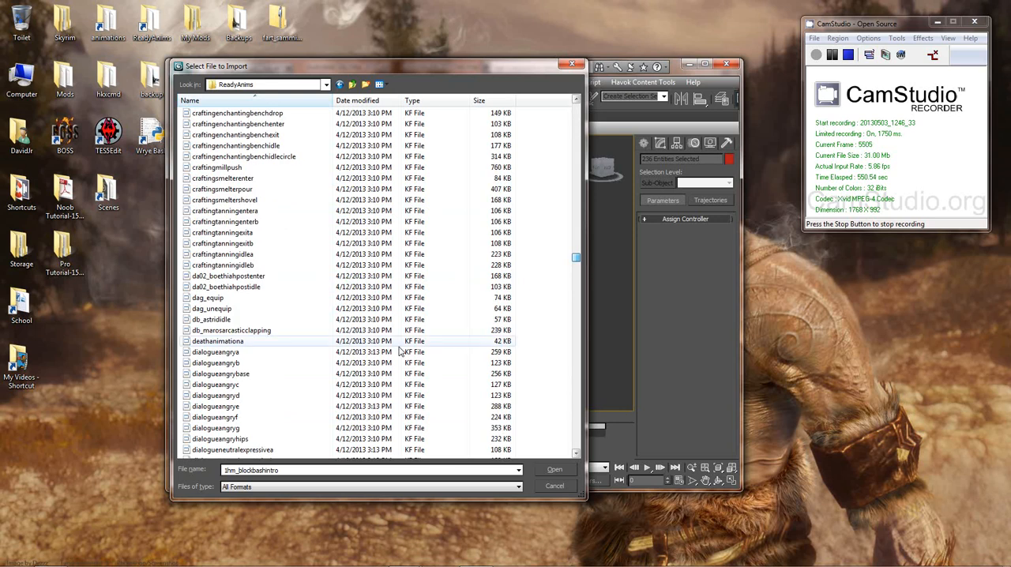
{"action": "left_click", "coordinate": [230, 406]}
{"action": "scroll", "coordinate": [241, 379], "scroll_direction": "down", "scroll_amount": 12}
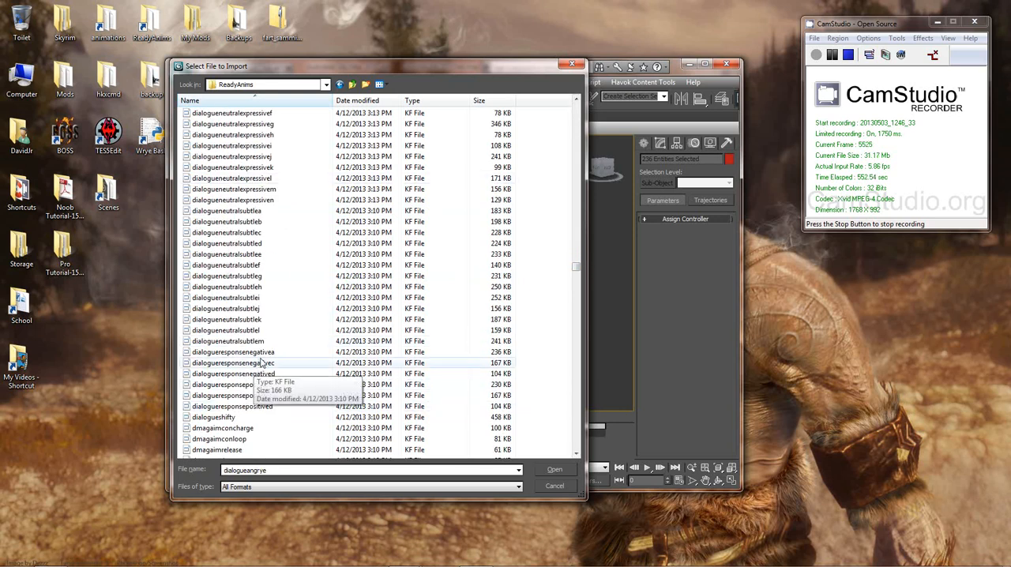
{"action": "scroll", "coordinate": [264, 363], "scroll_direction": "down", "scroll_amount": 5}
{"action": "scroll", "coordinate": [265, 363], "scroll_direction": "down", "scroll_amount": 8}
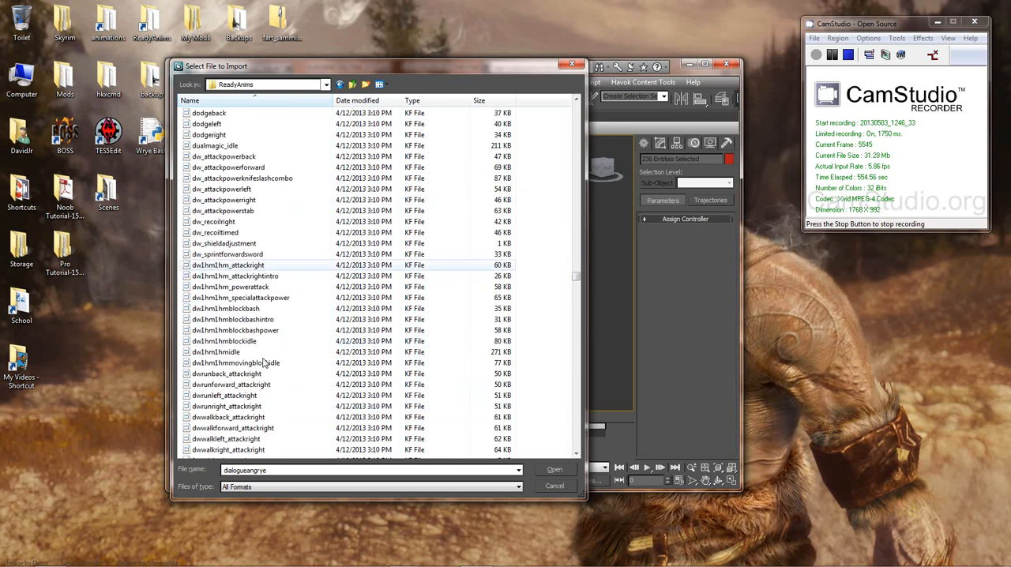
Step: Inspect the dual-wield files dw_attackpowerback, dw_attackpowerforward, dw1hm1hmidle and dw1hm1hmmovingblockidle
{"action": "left_click", "coordinate": [204, 158]}
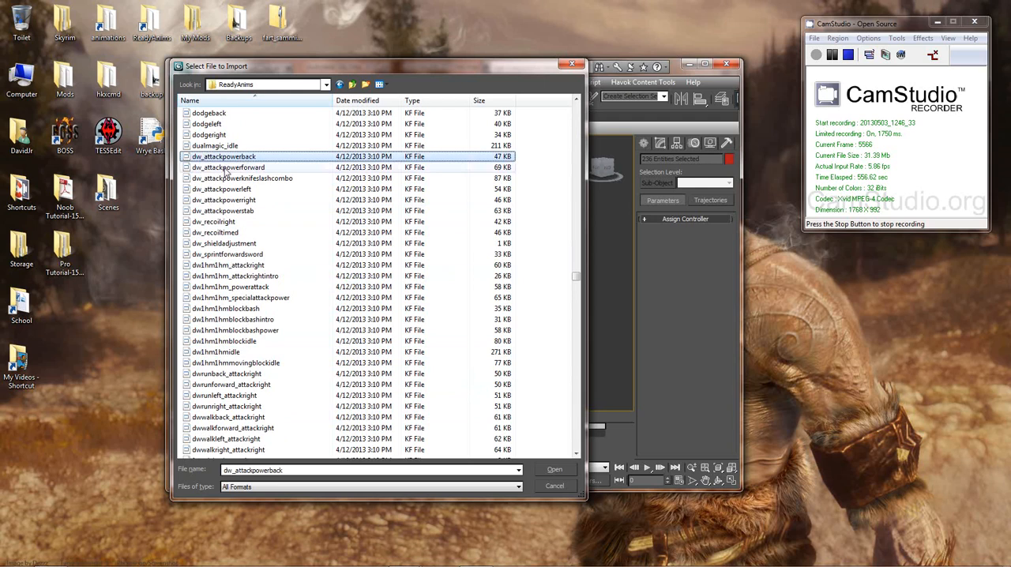
{"action": "left_click", "coordinate": [203, 169]}
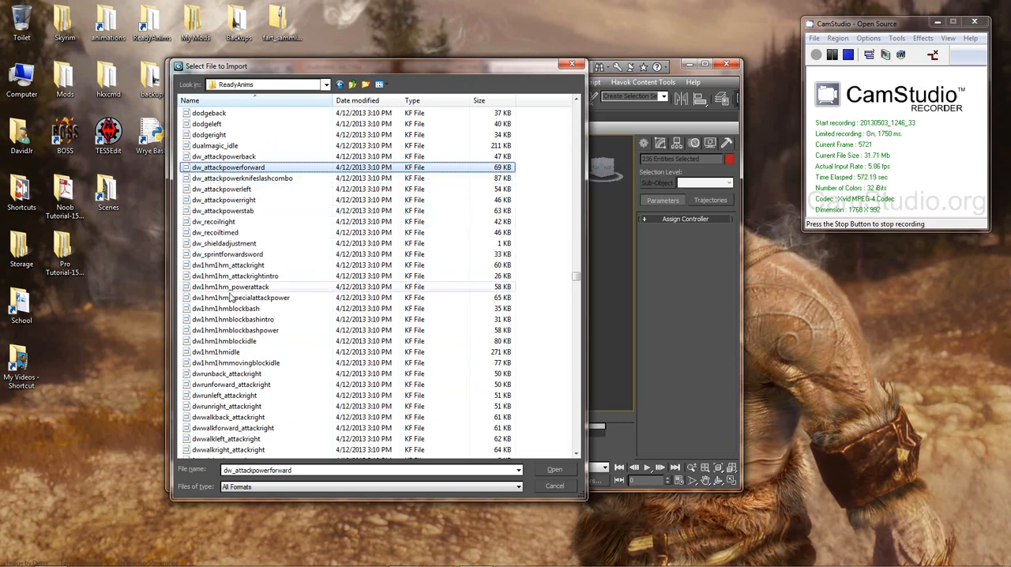
{"action": "left_click", "coordinate": [207, 352]}
{"action": "scroll", "coordinate": [251, 267], "scroll_direction": "down", "scroll_amount": 3}
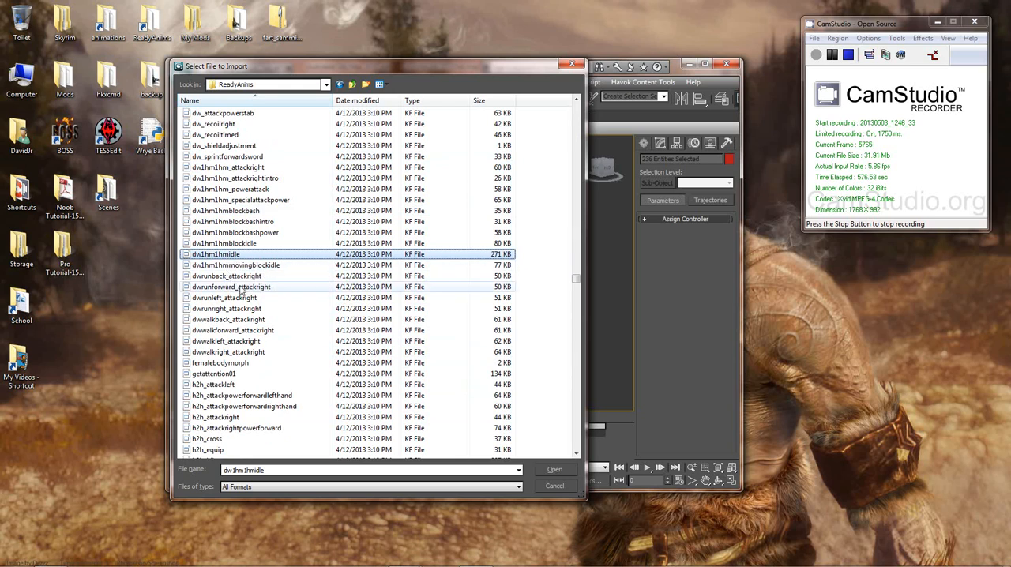
{"action": "scroll", "coordinate": [279, 297], "scroll_direction": "up", "scroll_amount": 2}
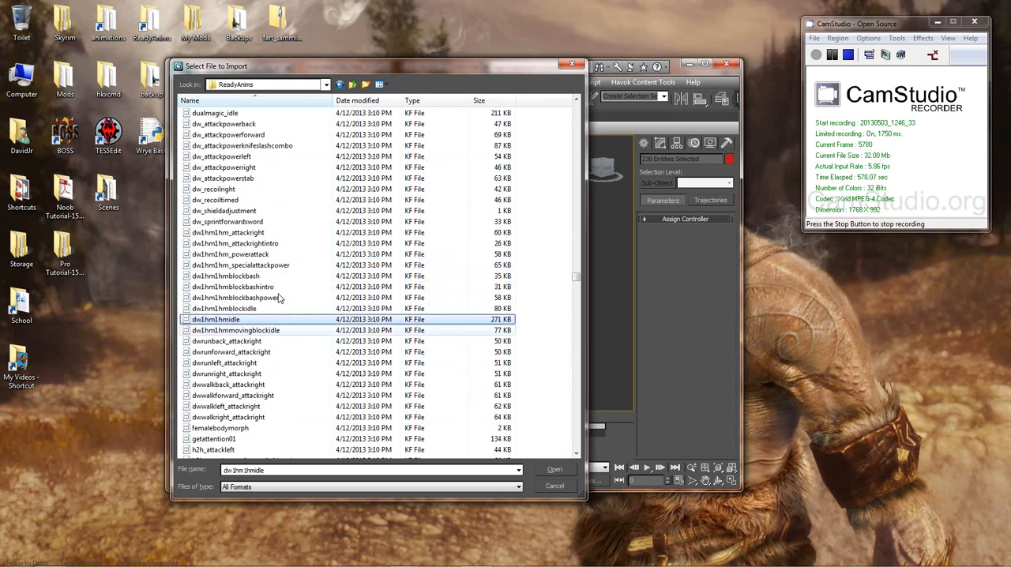
{"action": "left_click", "coordinate": [266, 331]}
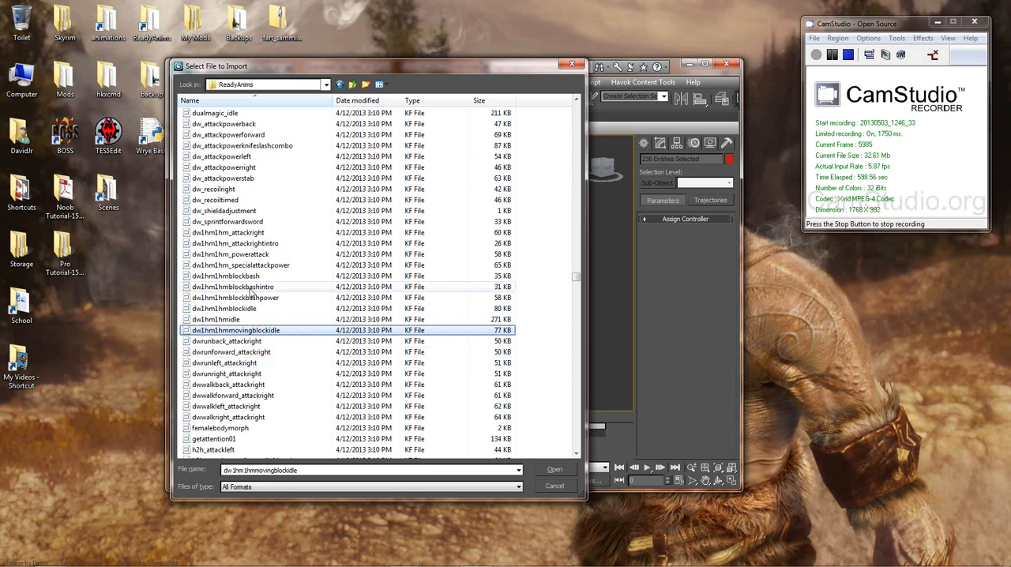
Step: Check the dual-wield block files from dw1hm1hmblockidle up to dw1hm1hmblockbash, including blockbashintro and blockbashpower
{"action": "left_click", "coordinate": [237, 308]}
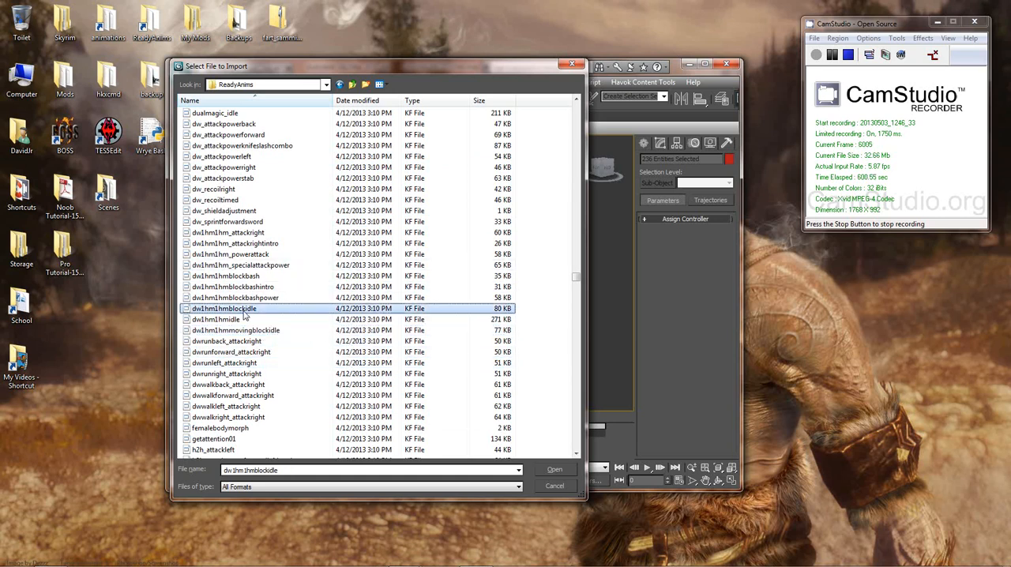
{"action": "left_click", "coordinate": [239, 297]}
{"action": "left_click", "coordinate": [236, 276]}
{"action": "left_click", "coordinate": [235, 287]}
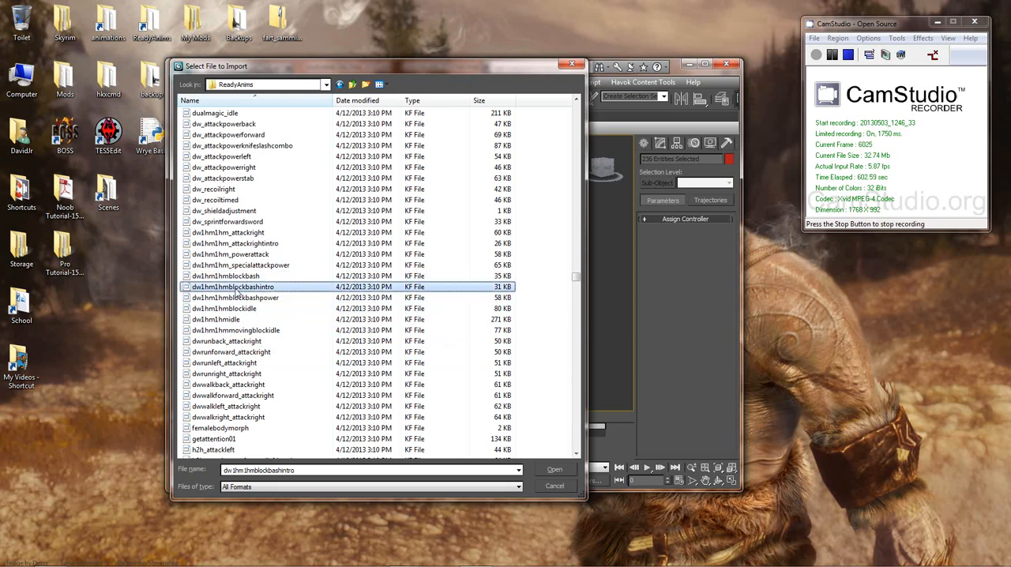
{"action": "left_click", "coordinate": [254, 297]}
{"action": "left_click", "coordinate": [248, 308]}
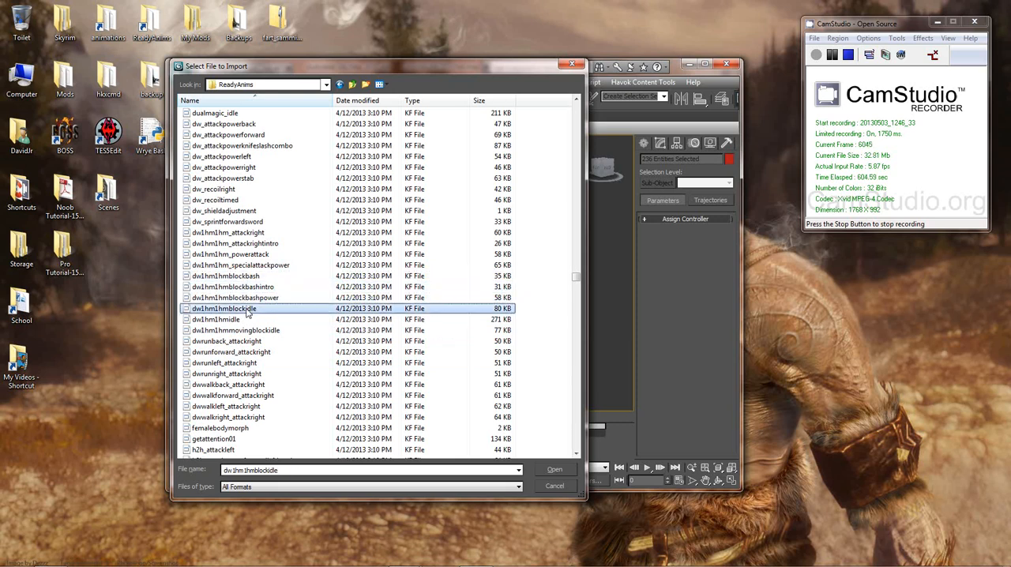
{"action": "left_click", "coordinate": [257, 299]}
{"action": "left_click", "coordinate": [251, 288]}
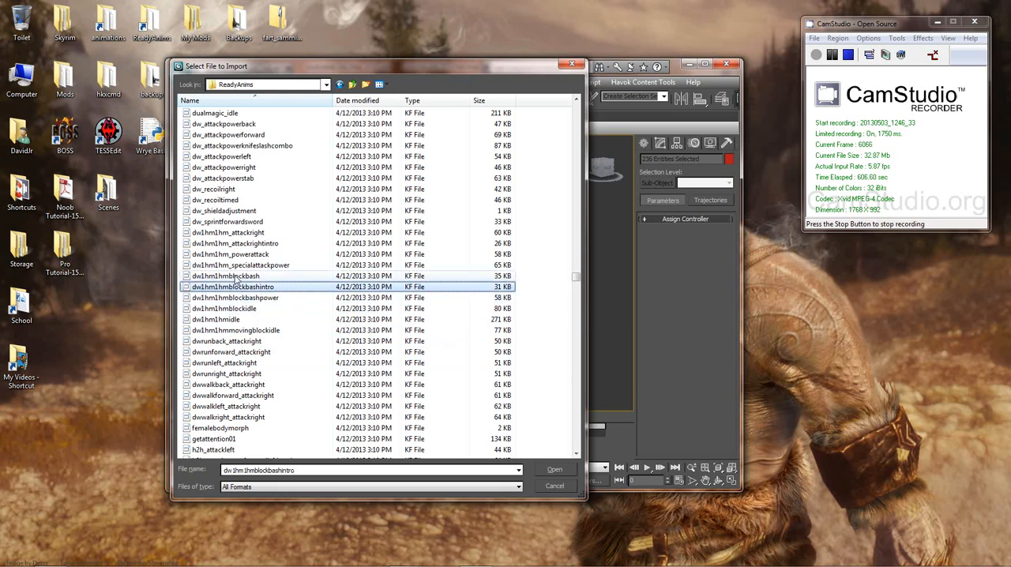
{"action": "left_click", "coordinate": [235, 277]}
Step: Compare the dual-wield attack files dw1hm1hm_powerattack, dw1hm1hm_specialattackpower and dw1hm1hm_attackrightintro with the neighbouring block bash files
{"action": "left_click", "coordinate": [251, 255]}
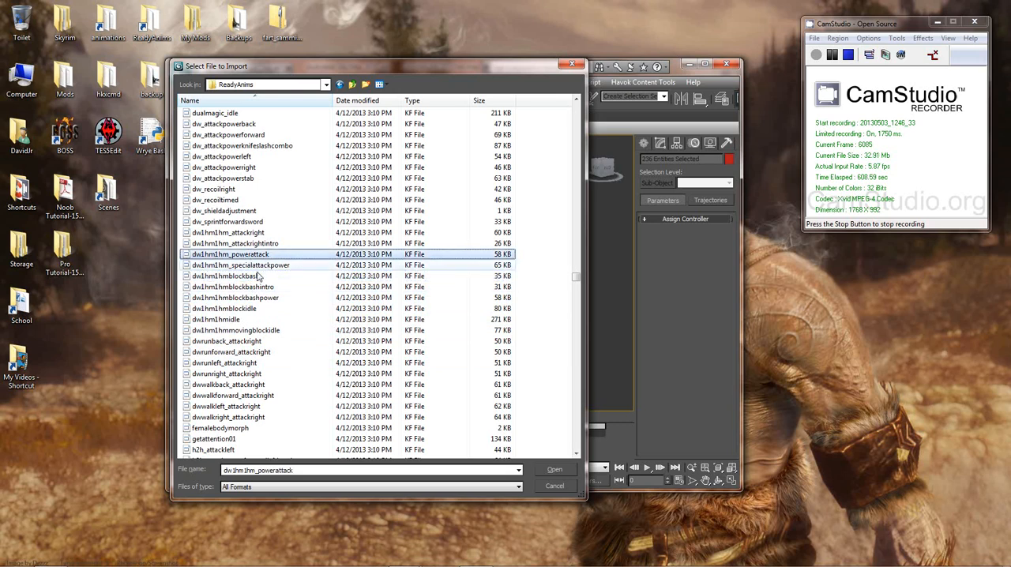
{"action": "left_click", "coordinate": [243, 288]}
{"action": "left_click", "coordinate": [248, 308]}
{"action": "left_click", "coordinate": [253, 298]}
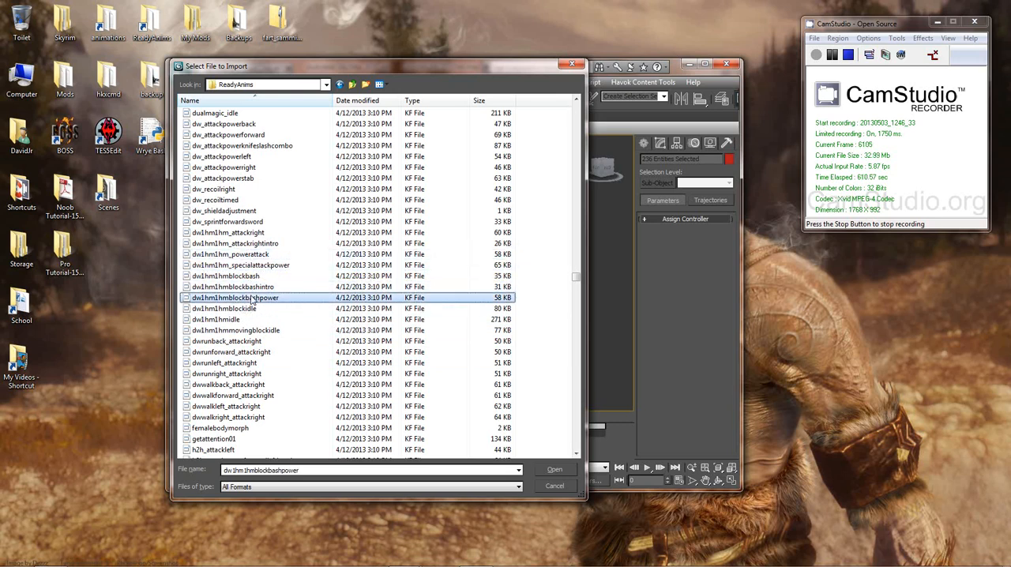
{"action": "left_click", "coordinate": [250, 287]}
{"action": "left_click", "coordinate": [248, 277]}
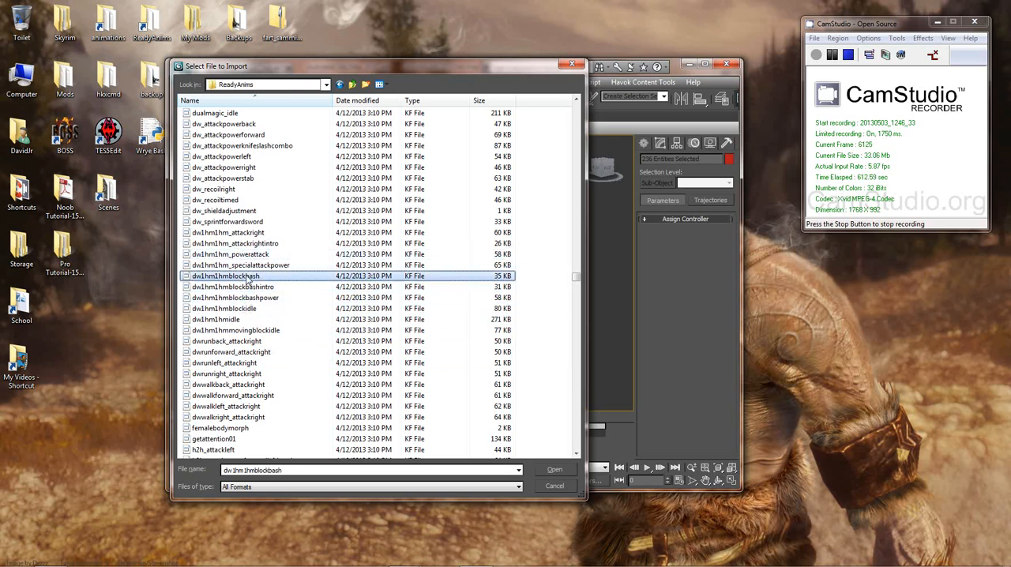
{"action": "left_click", "coordinate": [241, 265]}
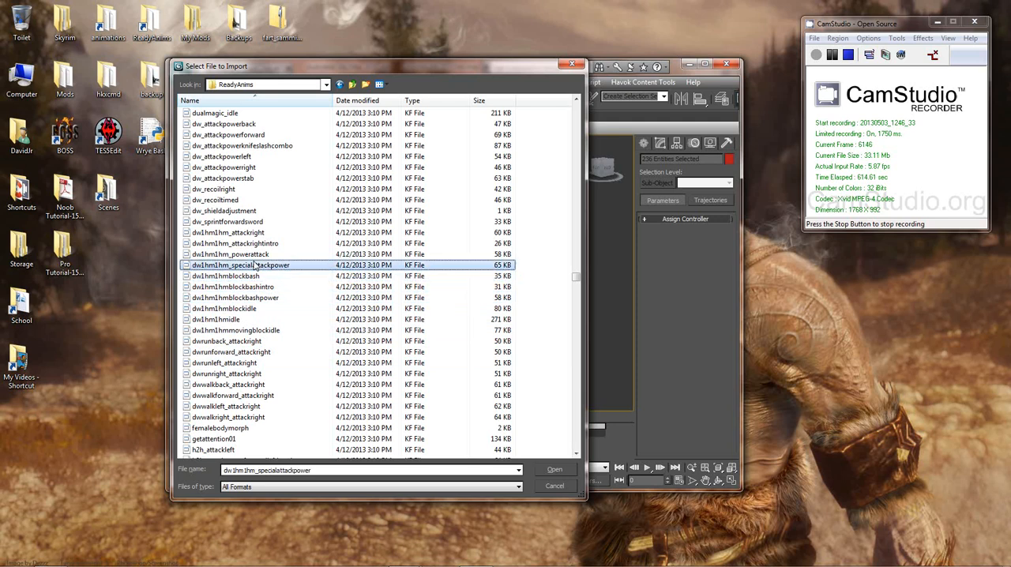
{"action": "scroll", "coordinate": [261, 308], "scroll_direction": "up", "scroll_amount": 3}
{"action": "left_click", "coordinate": [241, 340]}
{"action": "scroll", "coordinate": [245, 331], "scroll_direction": "down", "scroll_amount": 3}
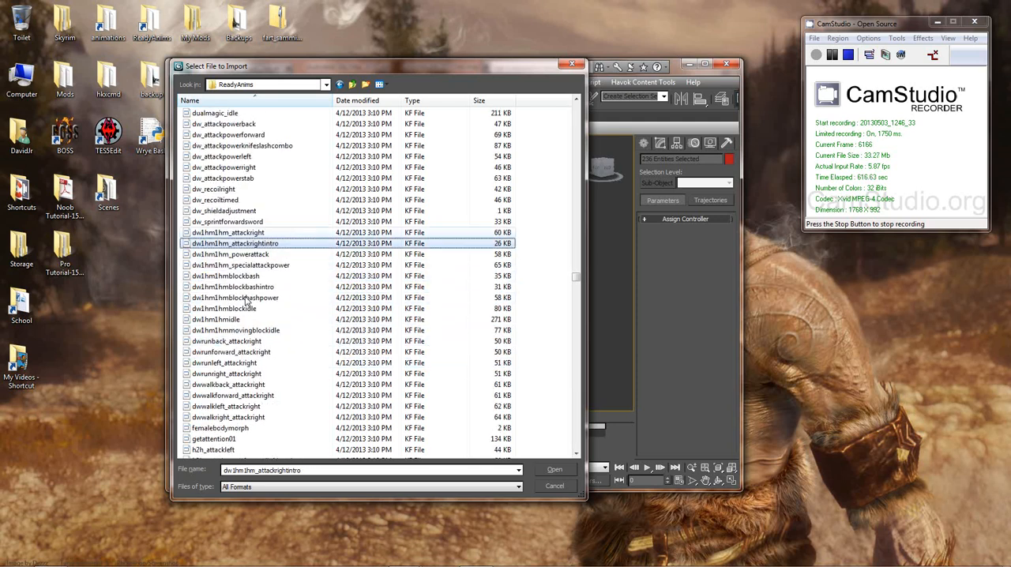
{"action": "scroll", "coordinate": [256, 296], "scroll_direction": "up", "scroll_amount": 7}
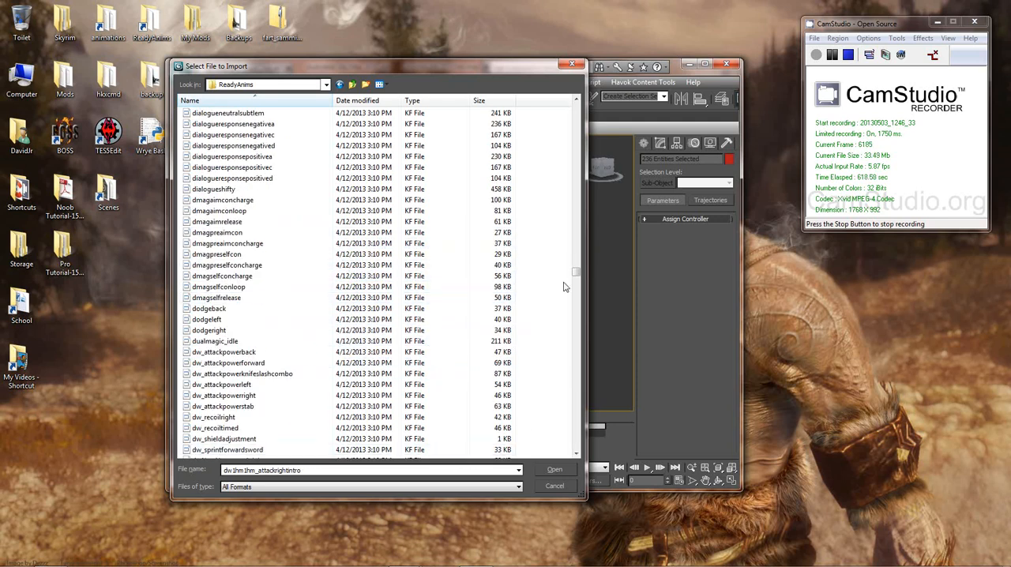
Step: Import the one-handed forward power attack animation 1hm_attackpowerfwd onto the female body rig
{"action": "left_click_drag", "start_coordinate": [577, 274], "coordinate": [575, 103]}
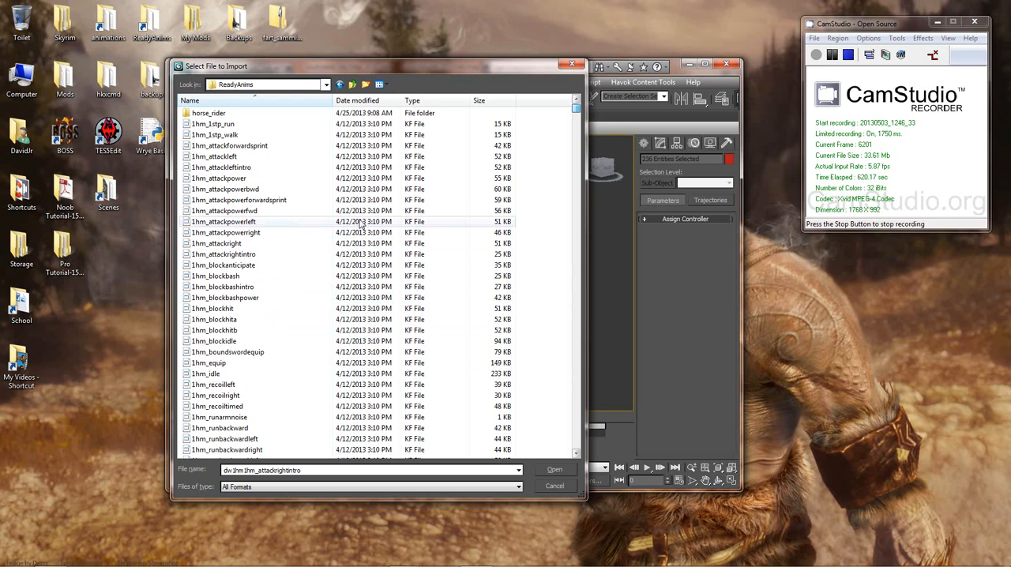
{"action": "left_click", "coordinate": [289, 211]}
{"action": "scroll", "coordinate": [237, 207], "scroll_direction": "down", "scroll_amount": 1}
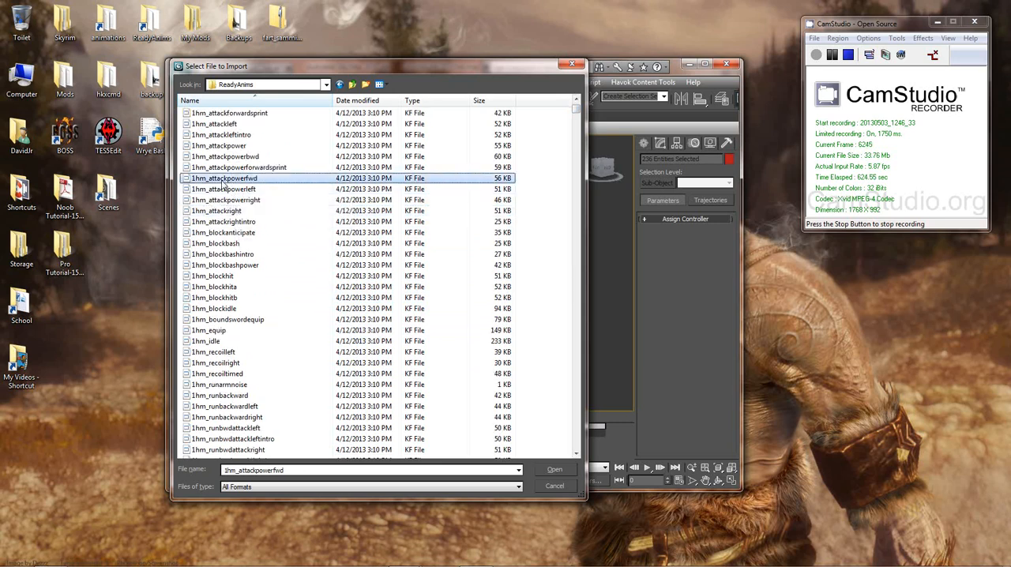
{"action": "double_click", "coordinate": [224, 180]}
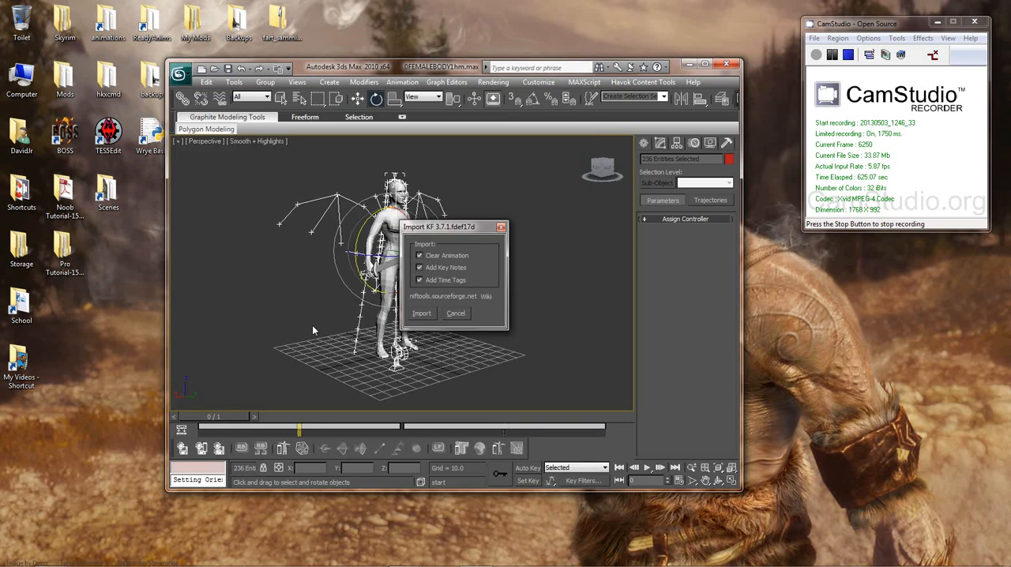
{"action": "left_click", "coordinate": [422, 314]}
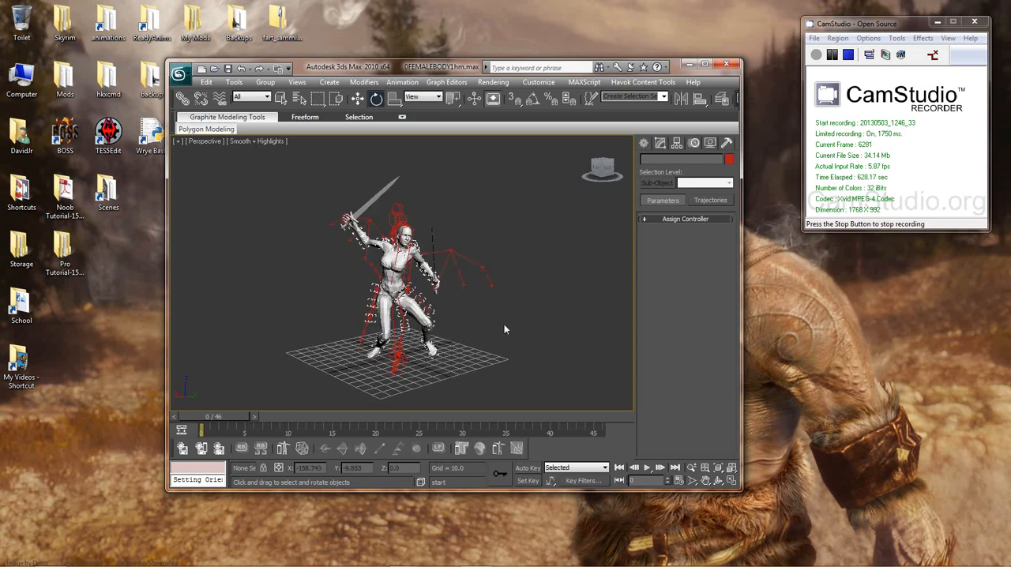
Step: Examine the imported attack pose on the female body from several angles, including both weapon hands
{"action": "mouse_move", "coordinate": [504, 329]}
{"action": "middle_mouse_down", "text": "alt"}
{"action": "mouse_move", "coordinate": [448, 310]}
{"action": "mouse_move", "coordinate": [476, 312]}
{"action": "mouse_move", "coordinate": [486, 277]}
{"action": "mouse_move", "coordinate": [524, 302]}
{"action": "mouse_move", "coordinate": [512, 334]}
{"action": "middle_mouse_up", "text": "alt"}
{"action": "scroll", "coordinate": [486, 278], "scroll_direction": "up", "scroll_amount": 5}
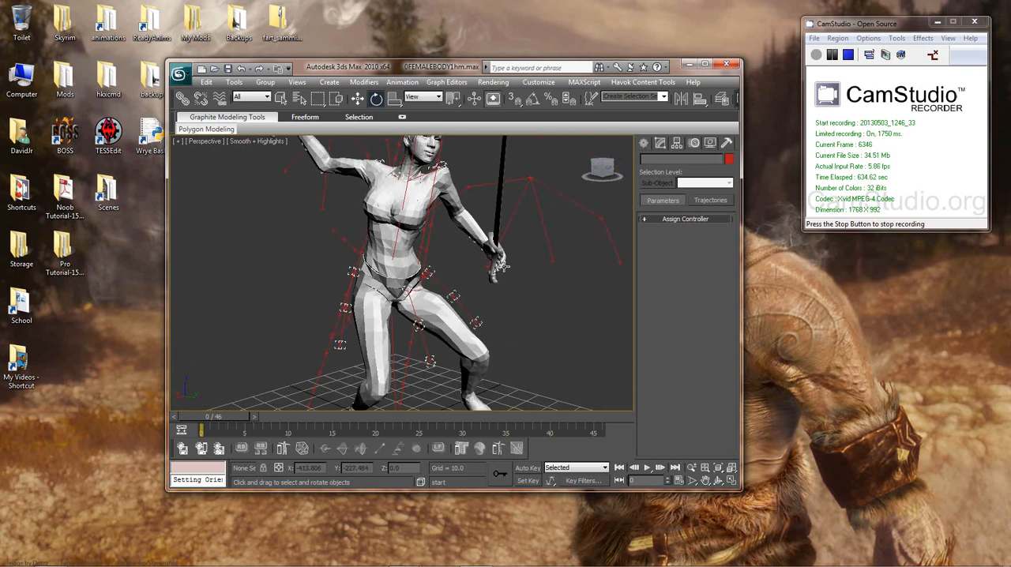
{"action": "middle_click_drag", "start_coordinate": [503, 267], "coordinate": [490, 324], "text": "alt"}
{"action": "scroll", "coordinate": [474, 271], "scroll_direction": "down", "scroll_amount": 4}
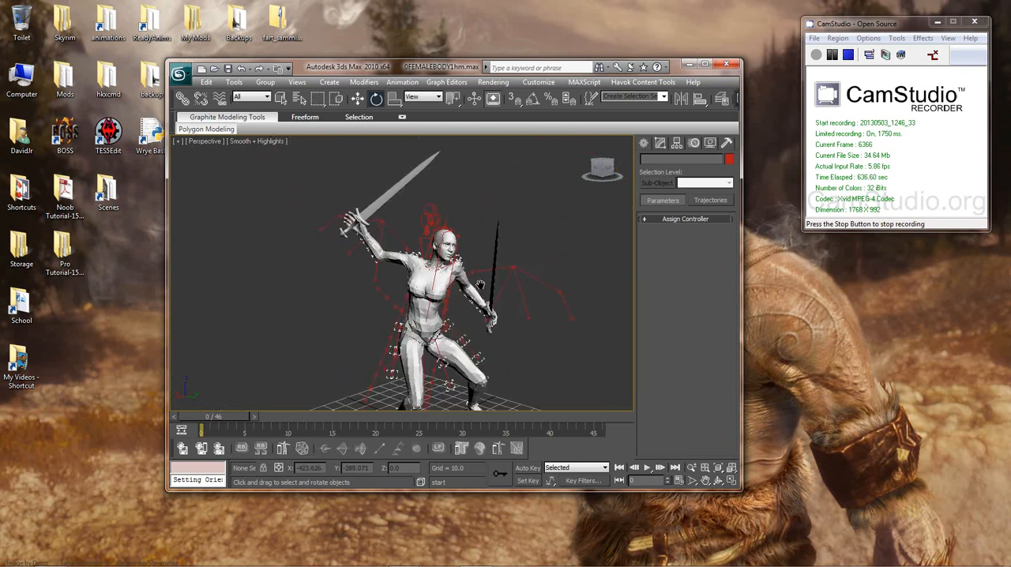
{"action": "middle_click_drag", "start_coordinate": [484, 281], "coordinate": [464, 231], "text": "alt"}
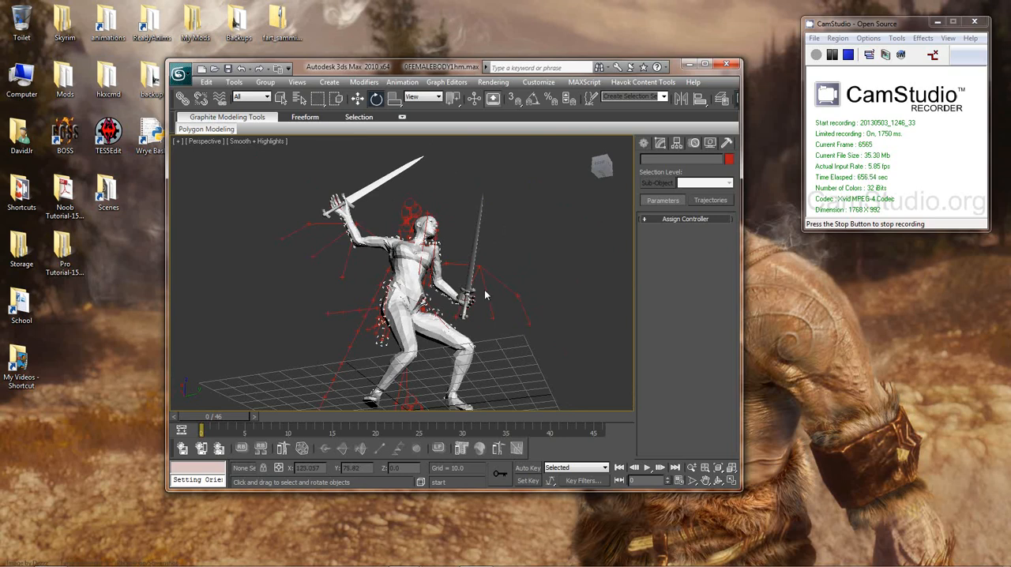
{"action": "middle_click_drag", "start_coordinate": [423, 275], "coordinate": [444, 255]}
{"action": "scroll", "coordinate": [444, 255], "scroll_direction": "down", "scroll_amount": 2}
{"action": "scroll", "coordinate": [440, 253], "scroll_direction": "up", "scroll_amount": 2}
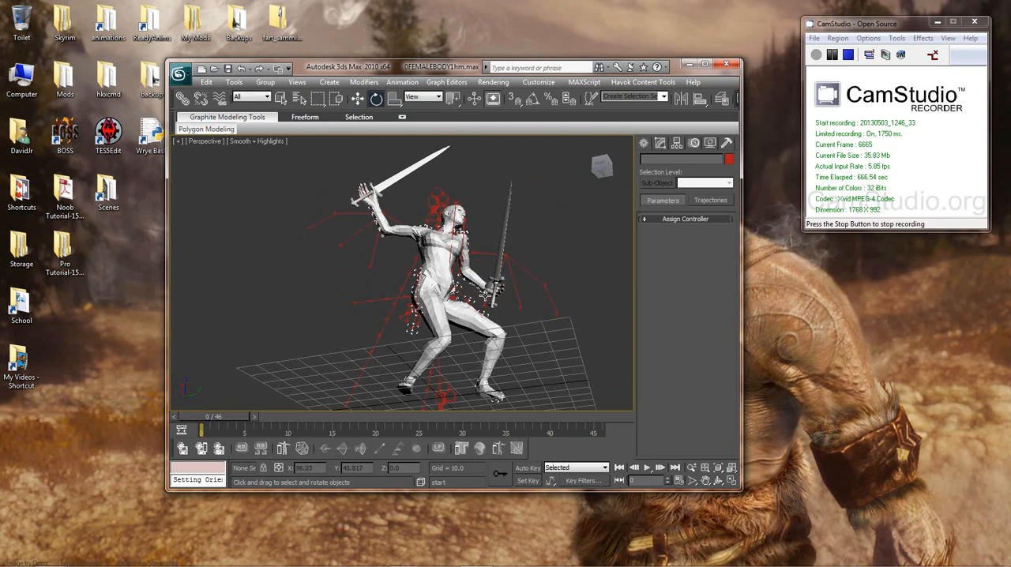
Step: Switch the perspective viewport to Wireframe and select the finger bones and weapon objects of the raised right hand
{"action": "mouse_move", "coordinate": [485, 296]}
{"action": "middle_mouse_down"}
{"action": "mouse_move", "coordinate": [510, 316]}
{"action": "mouse_move", "coordinate": [493, 291]}
{"action": "mouse_move", "coordinate": [457, 292]}
{"action": "mouse_move", "coordinate": [518, 290]}
{"action": "mouse_move", "coordinate": [557, 362]}
{"action": "mouse_move", "coordinate": [443, 368]}
{"action": "middle_mouse_up"}
{"action": "scroll", "coordinate": [549, 340], "scroll_direction": "up", "scroll_amount": 5}
{"action": "left_click", "coordinate": [257, 142]}
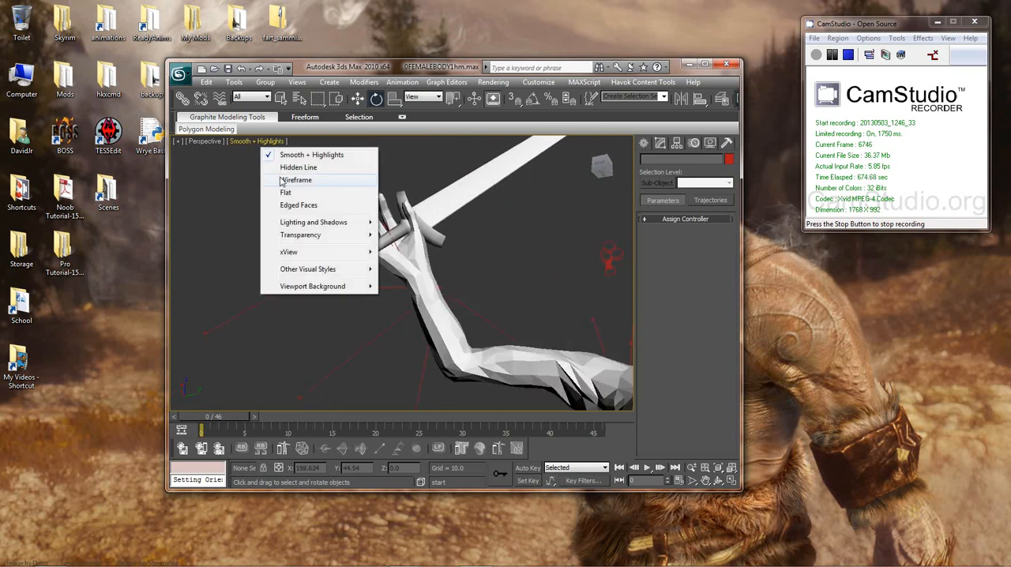
{"action": "left_click", "coordinate": [281, 181]}
{"action": "left_click_drag", "start_coordinate": [317, 165], "coordinate": [450, 261]}
Step: Add the lowered left hand's finger bones and shield objects to the selection, and deselect the stray wing bone beside it
{"action": "middle_click_drag", "start_coordinate": [531, 315], "coordinate": [435, 258]}
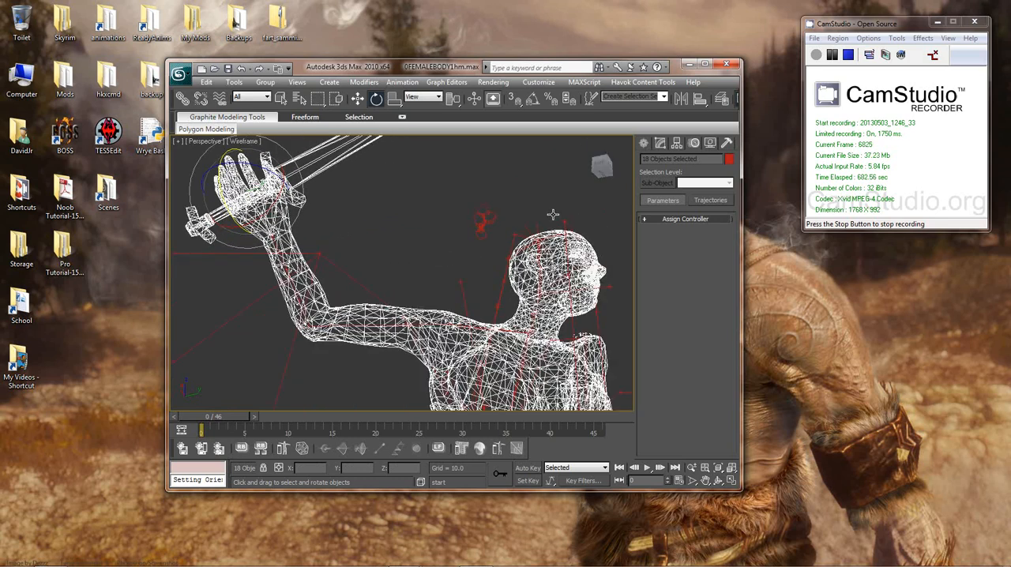
{"action": "middle_click_drag", "start_coordinate": [510, 263], "coordinate": [379, 162], "text": "alt"}
{"action": "middle_click_drag", "start_coordinate": [417, 218], "coordinate": [365, 273], "text": "alt"}
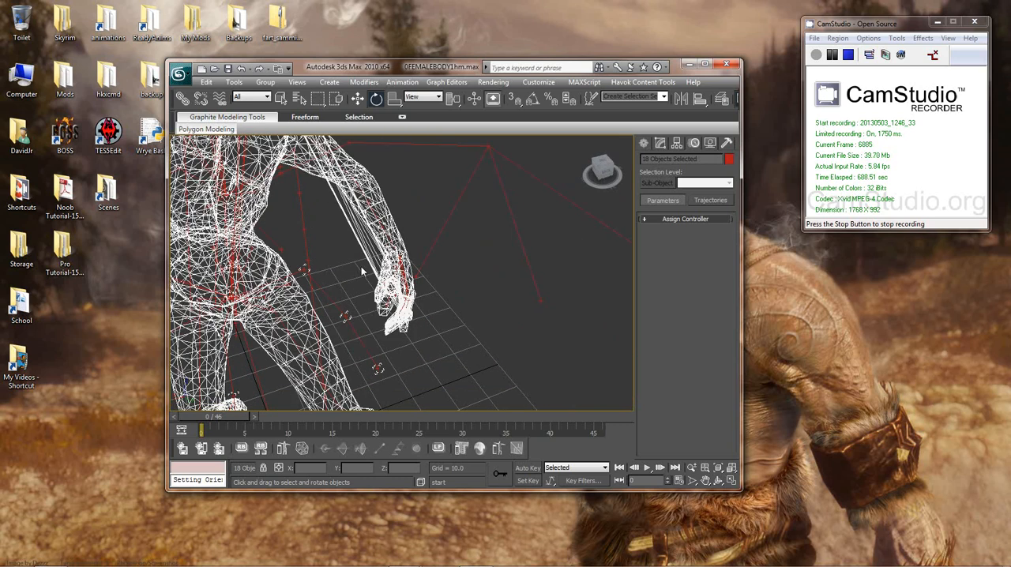
{"action": "left_click_drag", "start_coordinate": [364, 264], "coordinate": [447, 340]}
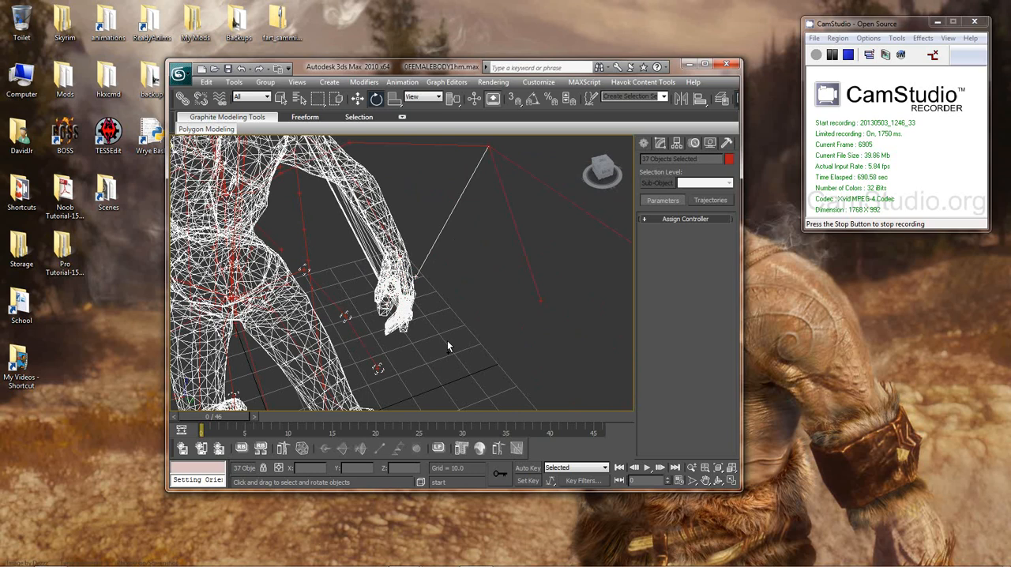
{"action": "left_click", "coordinate": [453, 211], "text": "alt"}
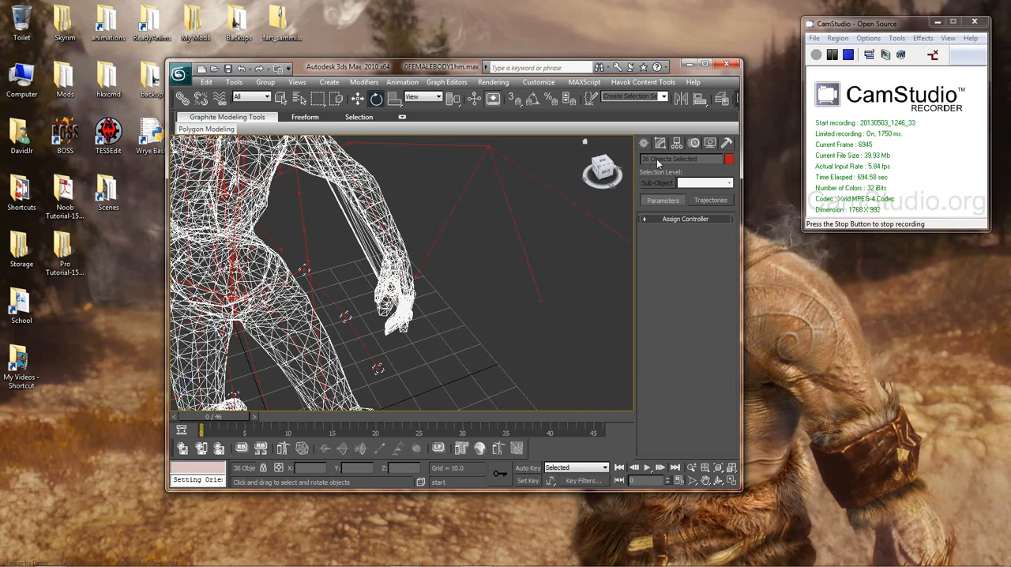
Step: Open the Dope Sheet for the selected hand bones and maximize its window
{"action": "middle_click_drag", "start_coordinate": [456, 284], "coordinate": [492, 282]}
{"action": "scroll", "coordinate": [493, 282], "scroll_direction": "down", "scroll_amount": 6}
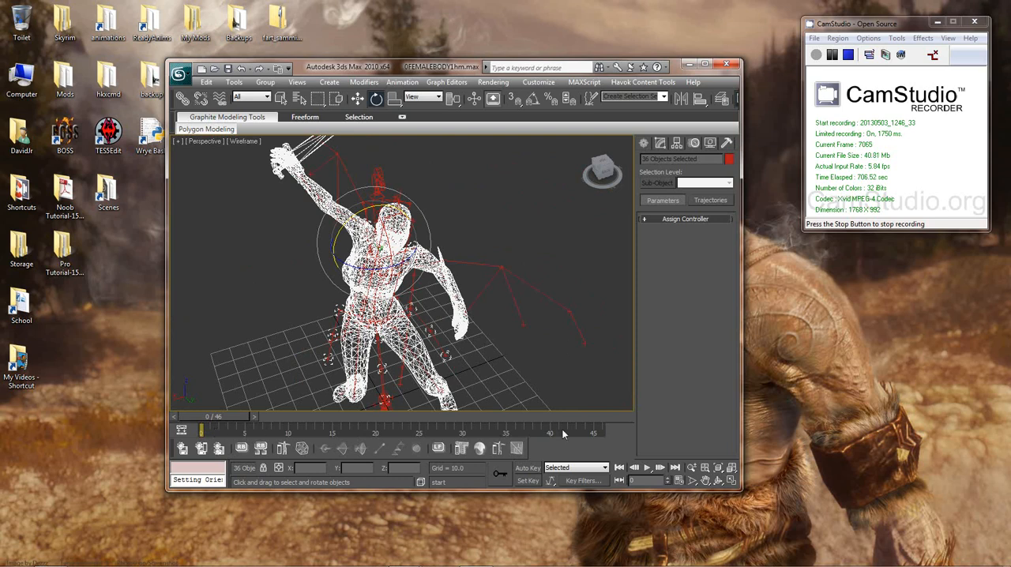
{"action": "right_click", "coordinate": [517, 217]}
{"action": "left_click", "coordinate": [549, 302]}
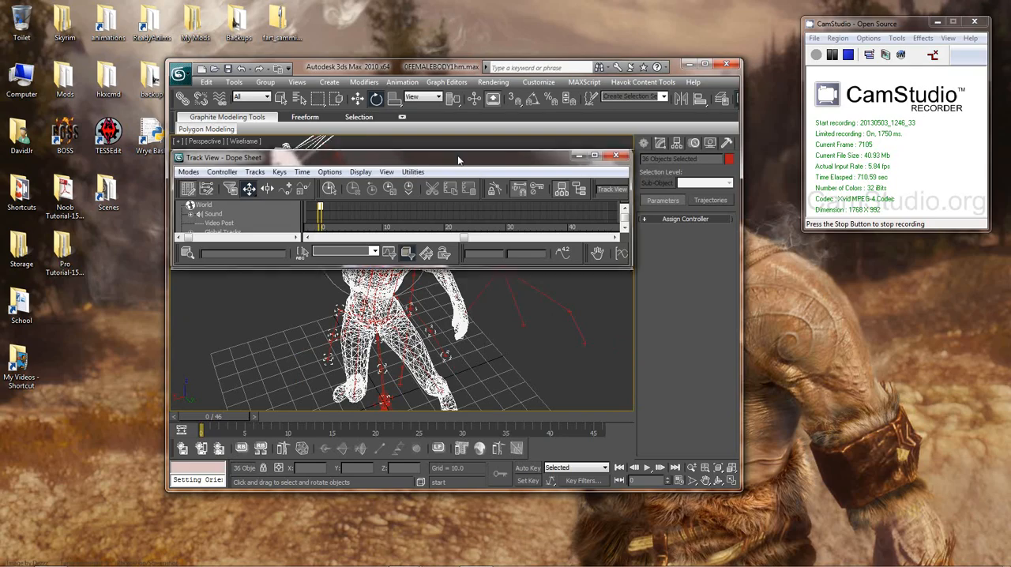
{"action": "double_click", "coordinate": [459, 157]}
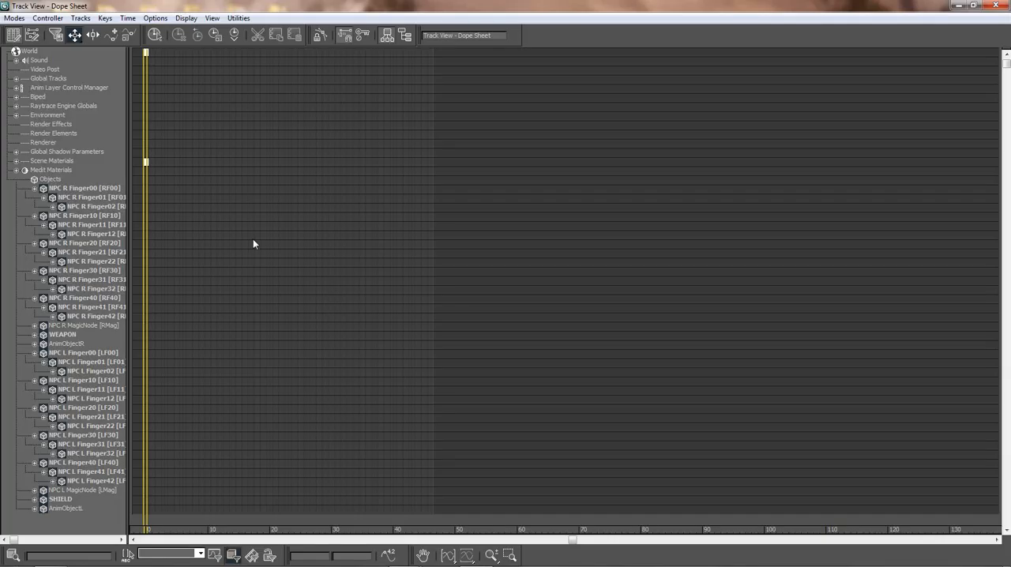
{"action": "middle_click_drag", "start_coordinate": [252, 242], "coordinate": [376, 241]}
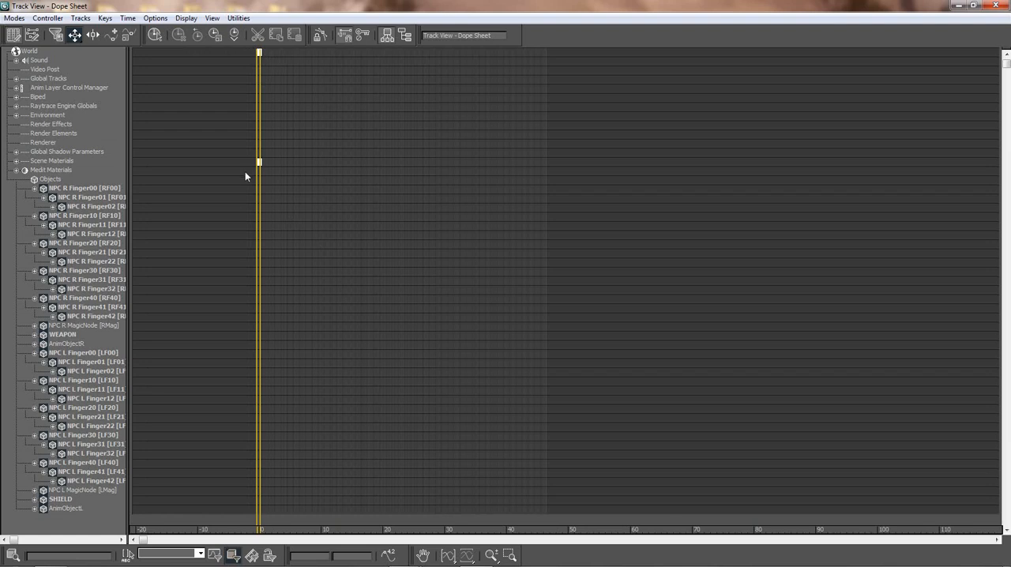
Step: Look over the selected hand bones' tracks in the Dope Sheet and close it
{"action": "middle_click_drag", "start_coordinate": [498, 287], "coordinate": [563, 327]}
{"action": "mouse_move", "coordinate": [502, 331]}
{"action": "middle_mouse_down"}
{"action": "mouse_move", "coordinate": [611, 334]}
{"action": "mouse_move", "coordinate": [380, 325]}
{"action": "mouse_move", "coordinate": [512, 335]}
{"action": "middle_mouse_up"}
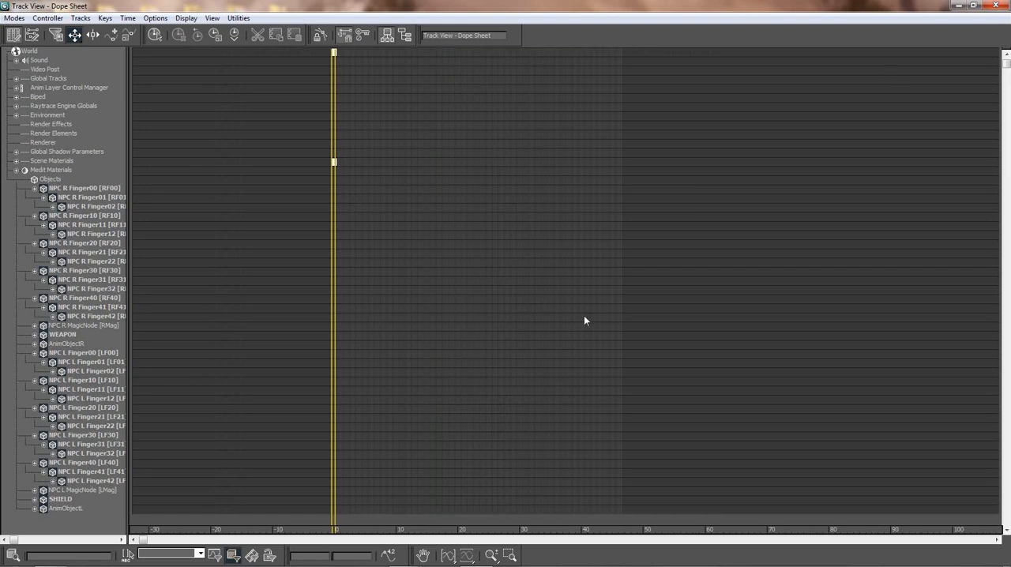
{"action": "middle_click_drag", "start_coordinate": [585, 320], "coordinate": [514, 307]}
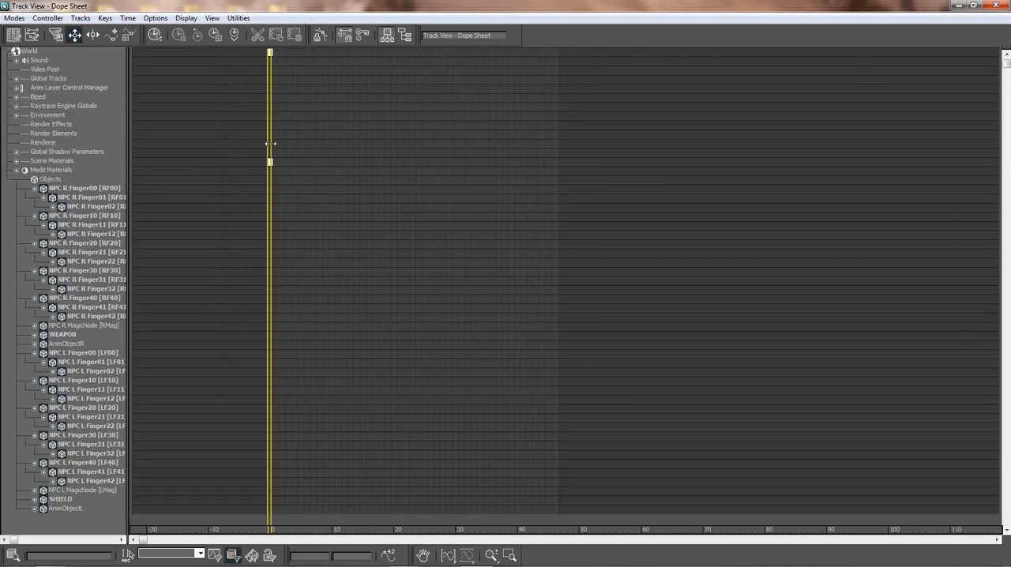
{"action": "left_click", "coordinate": [996, 5]}
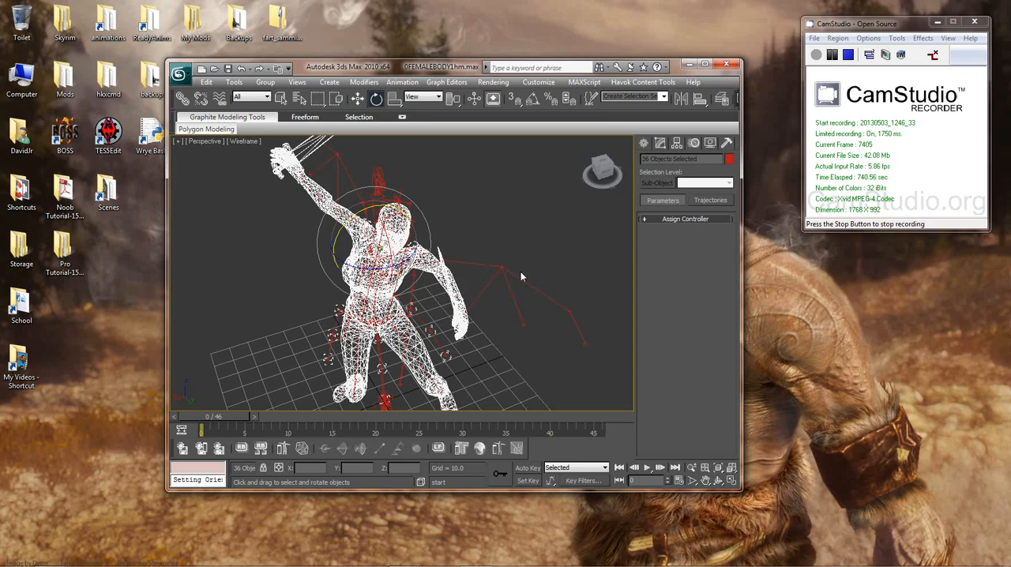
Step: Load the 1hmIdle XML animation file onto the selected finger, weapon and shield objects
{"action": "left_click", "coordinate": [402, 82]}
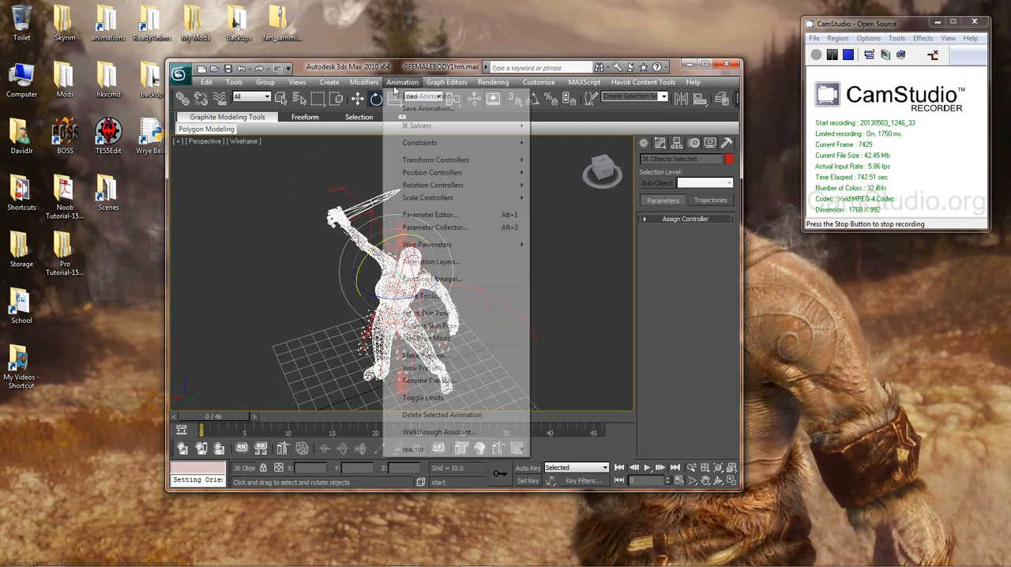
{"action": "left_click", "coordinate": [414, 98]}
{"action": "left_click", "coordinate": [203, 132]}
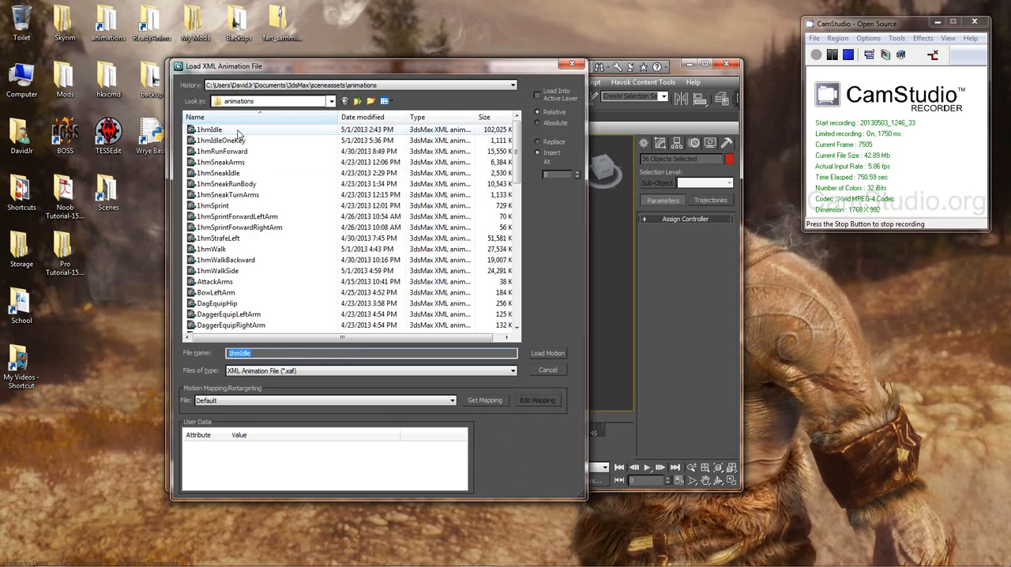
{"action": "left_click_drag", "start_coordinate": [337, 67], "coordinate": [678, 71]}
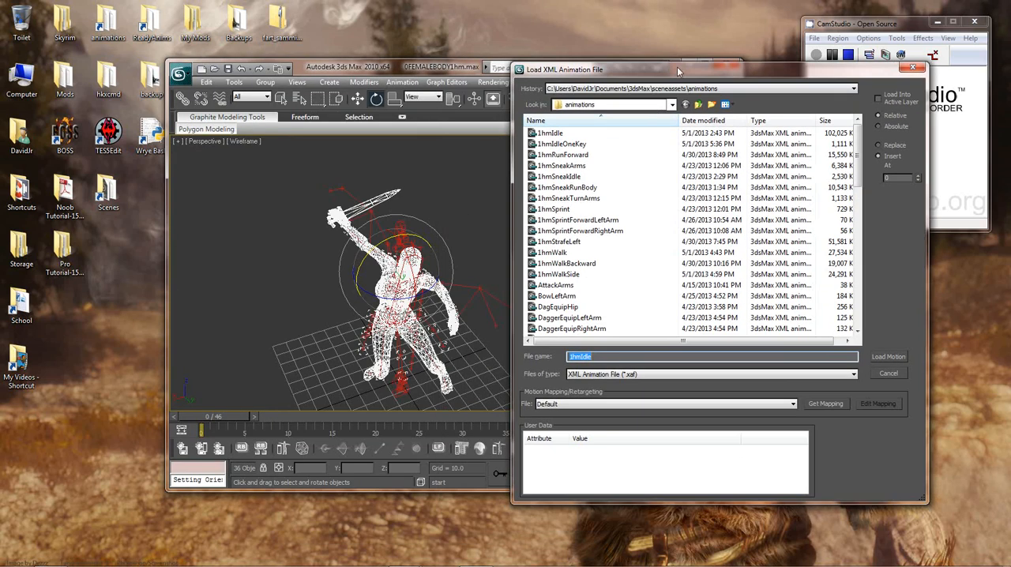
{"action": "left_click", "coordinate": [562, 135]}
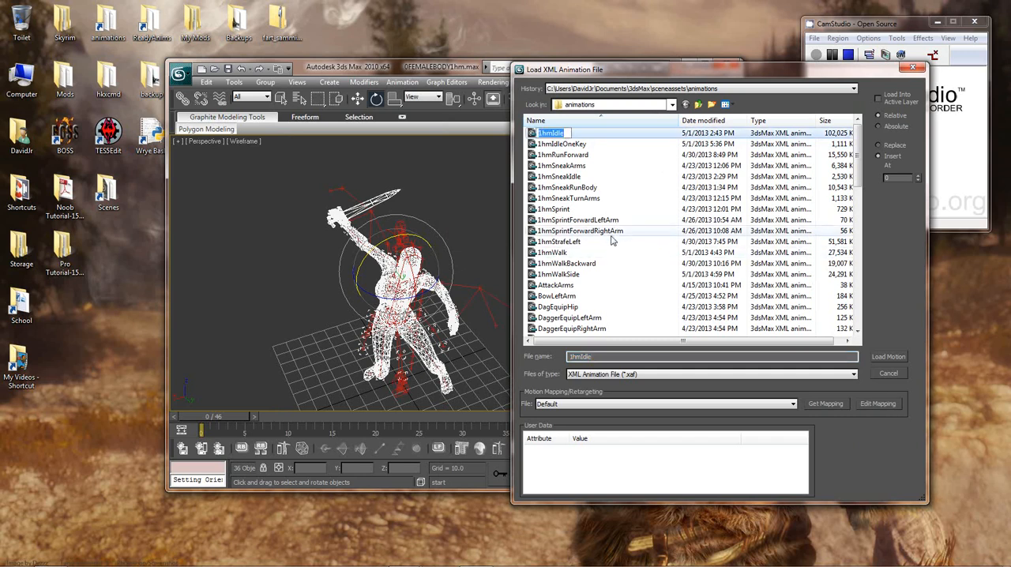
{"action": "double_click", "coordinate": [555, 135]}
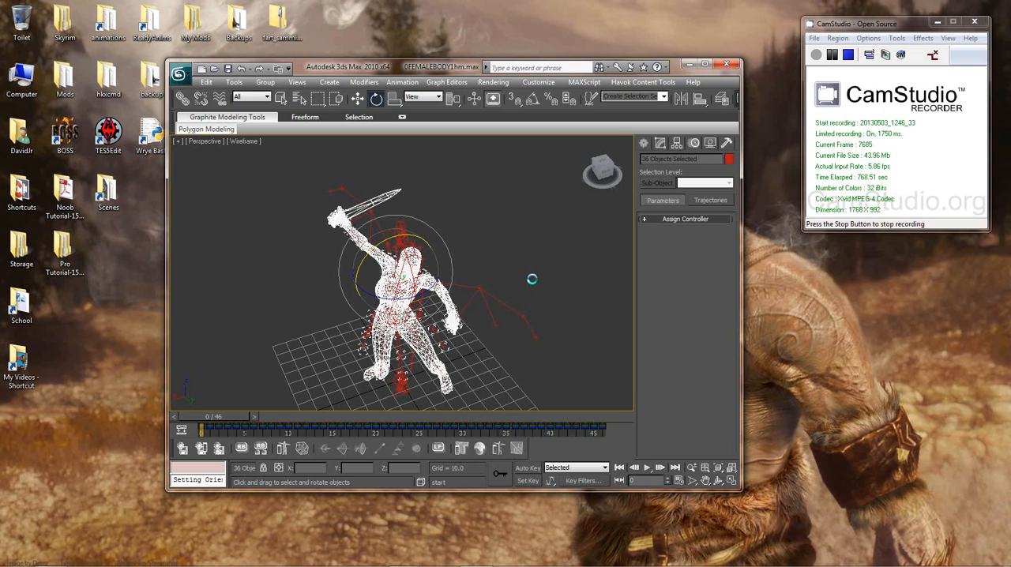
Step: Switch the perspective viewport to Smooth + Highlights and inspect how both hands grip their weapons
{"action": "middle_click_drag", "start_coordinate": [531, 278], "coordinate": [544, 219]}
{"action": "mouse_move", "coordinate": [514, 258]}
{"action": "middle_mouse_down", "text": "alt"}
{"action": "mouse_move", "coordinate": [545, 220]}
{"action": "mouse_move", "coordinate": [332, 252]}
{"action": "middle_mouse_up", "text": "alt"}
{"action": "scroll", "coordinate": [530, 224], "scroll_direction": "up", "scroll_amount": 5}
{"action": "left_click", "coordinate": [241, 142]}
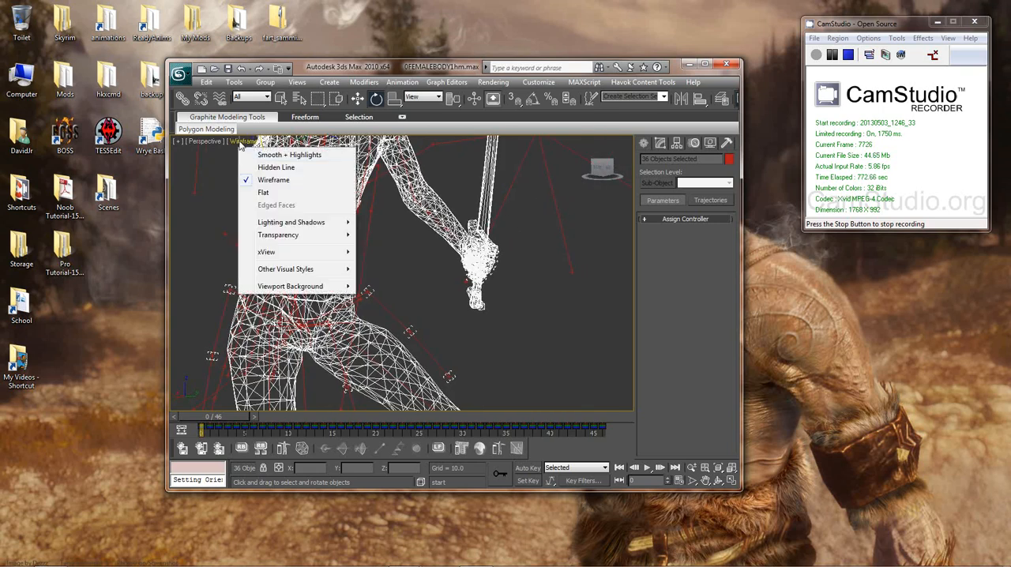
{"action": "left_click", "coordinate": [261, 157]}
{"action": "mouse_move", "coordinate": [440, 243]}
{"action": "middle_mouse_down", "text": "alt"}
{"action": "mouse_move", "coordinate": [504, 243]}
{"action": "mouse_move", "coordinate": [449, 241]}
{"action": "mouse_move", "coordinate": [465, 239]}
{"action": "middle_mouse_up", "text": "alt"}
{"action": "middle_click_drag", "start_coordinate": [355, 175], "coordinate": [493, 286]}
{"action": "mouse_move", "coordinate": [440, 229]}
{"action": "middle_mouse_down"}
{"action": "mouse_move", "coordinate": [483, 293]}
{"action": "mouse_move", "coordinate": [411, 199]}
{"action": "mouse_move", "coordinate": [533, 329]}
{"action": "mouse_move", "coordinate": [443, 210]}
{"action": "middle_mouse_up"}
{"action": "scroll", "coordinate": [401, 198], "scroll_direction": "down", "scroll_amount": 2}
{"action": "scroll", "coordinate": [533, 329], "scroll_direction": "up", "scroll_amount": 5}
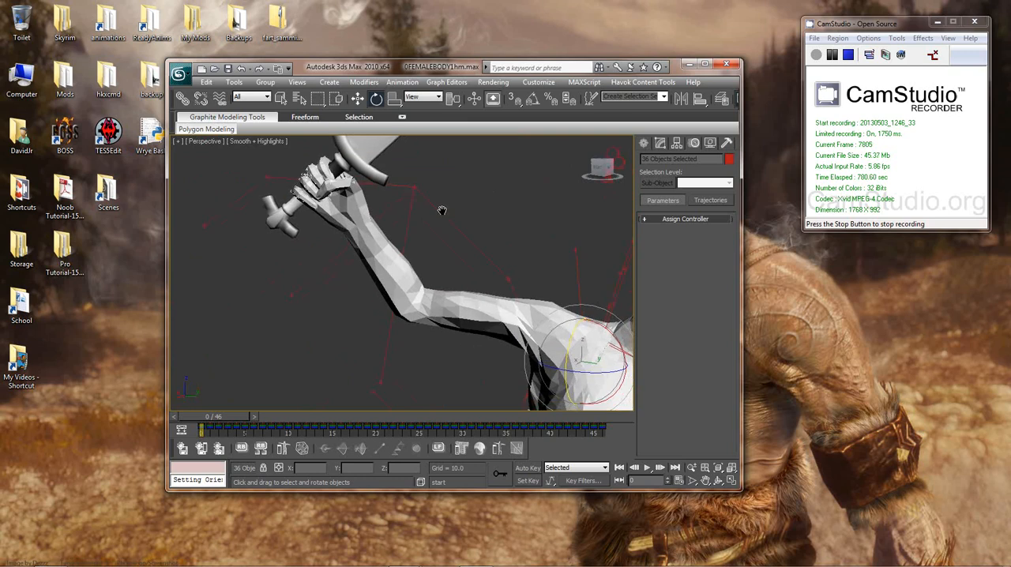
{"action": "scroll", "coordinate": [442, 211], "scroll_direction": "down", "scroll_amount": 5}
{"action": "middle_click_drag", "start_coordinate": [529, 351], "coordinate": [445, 324]}
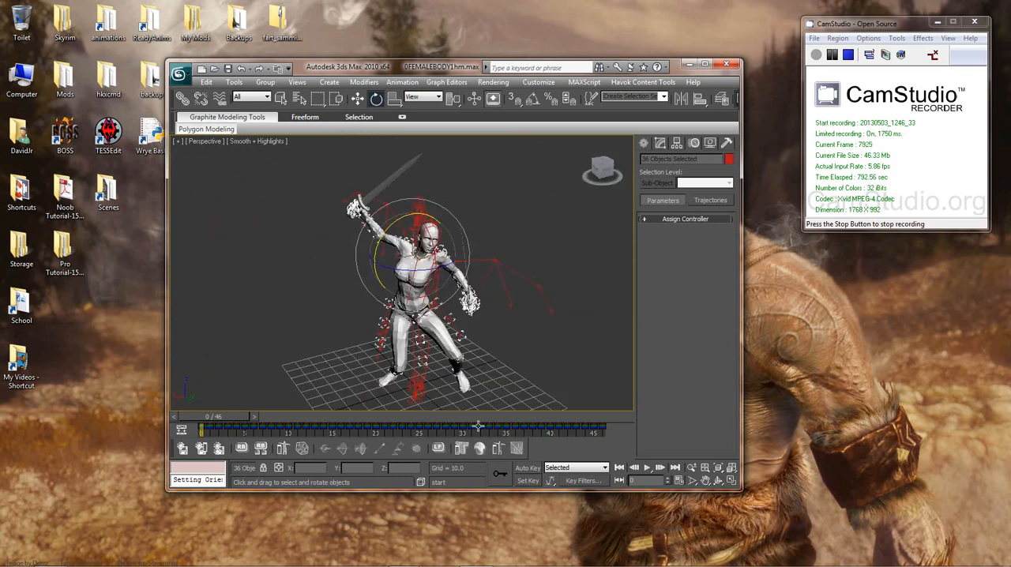
{"action": "mouse_move", "coordinate": [558, 366]}
{"action": "middle_mouse_down"}
{"action": "mouse_move", "coordinate": [561, 380]}
{"action": "mouse_move", "coordinate": [569, 368]}
{"action": "middle_mouse_up"}
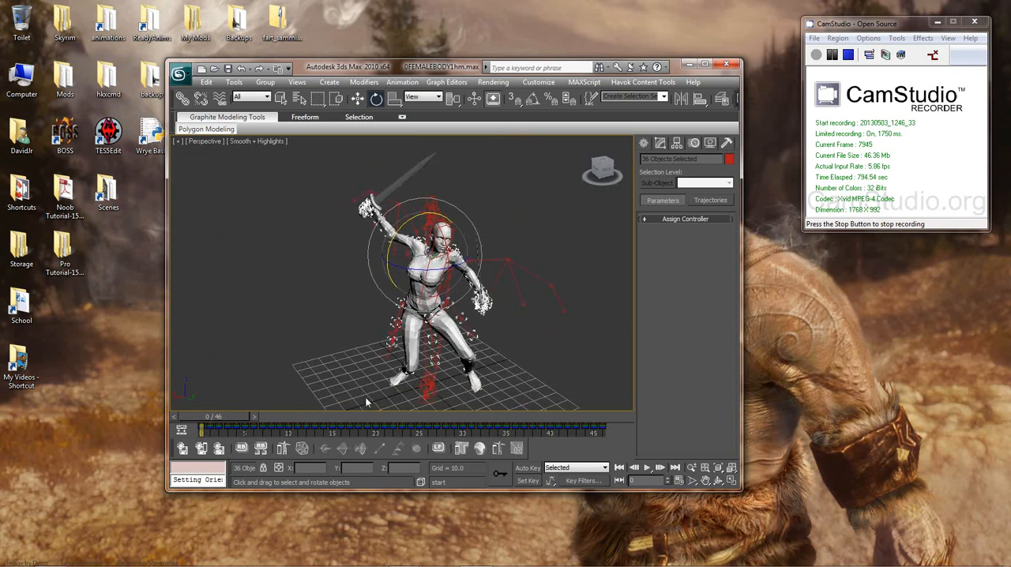
Step: Examine the hand bones' loaded keys across the timeline in a maximized Dope Sheet and close it
{"action": "right_click", "coordinate": [554, 322]}
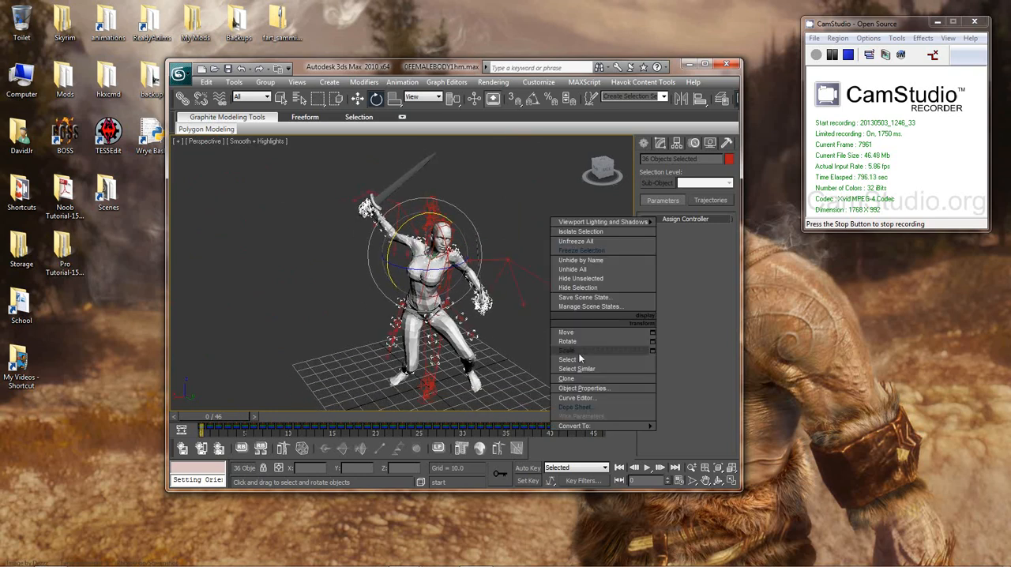
{"action": "left_click", "coordinate": [578, 405]}
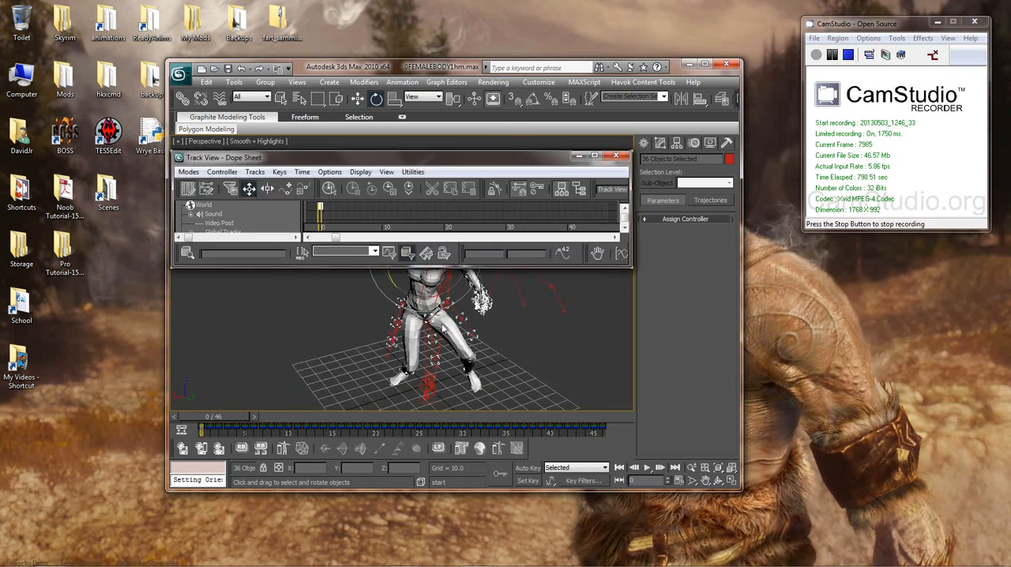
{"action": "double_click", "coordinate": [441, 162]}
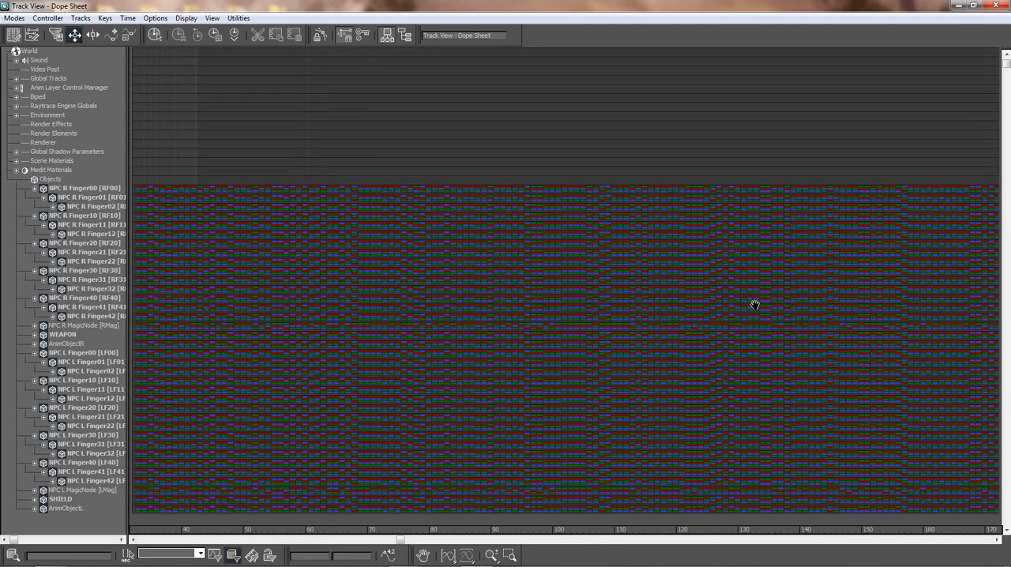
{"action": "mouse_move", "coordinate": [632, 304]}
{"action": "middle_mouse_down"}
{"action": "mouse_move", "coordinate": [592, 303]}
{"action": "mouse_move", "coordinate": [993, 295]}
{"action": "mouse_move", "coordinate": [584, 298]}
{"action": "mouse_move", "coordinate": [628, 298]}
{"action": "middle_mouse_up"}
{"action": "middle_click_drag", "start_coordinate": [604, 295], "coordinate": [606, 174]}
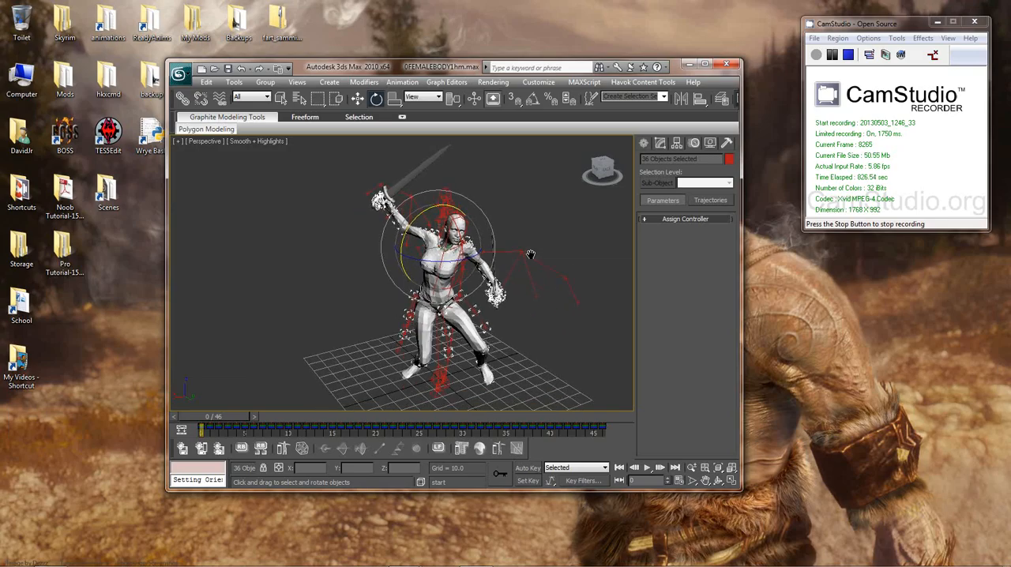
Step: Undo the 1hmIdle load and load the 1hmIdleOneKey XML animation onto the selected hand bones
{"action": "scroll", "coordinate": [472, 253], "scroll_direction": "down", "scroll_amount": 3}
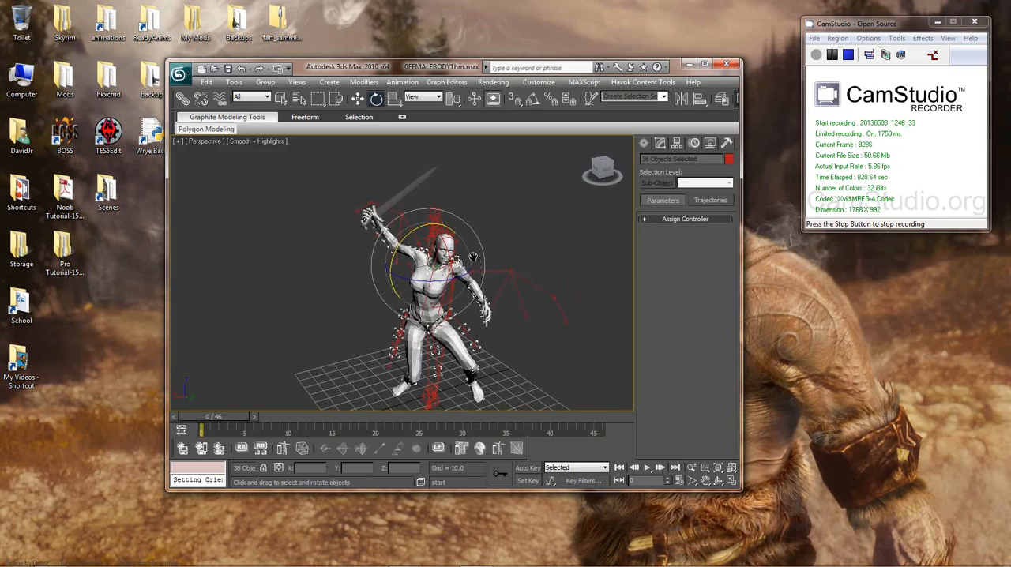
{"action": "left_click", "coordinate": [405, 83]}
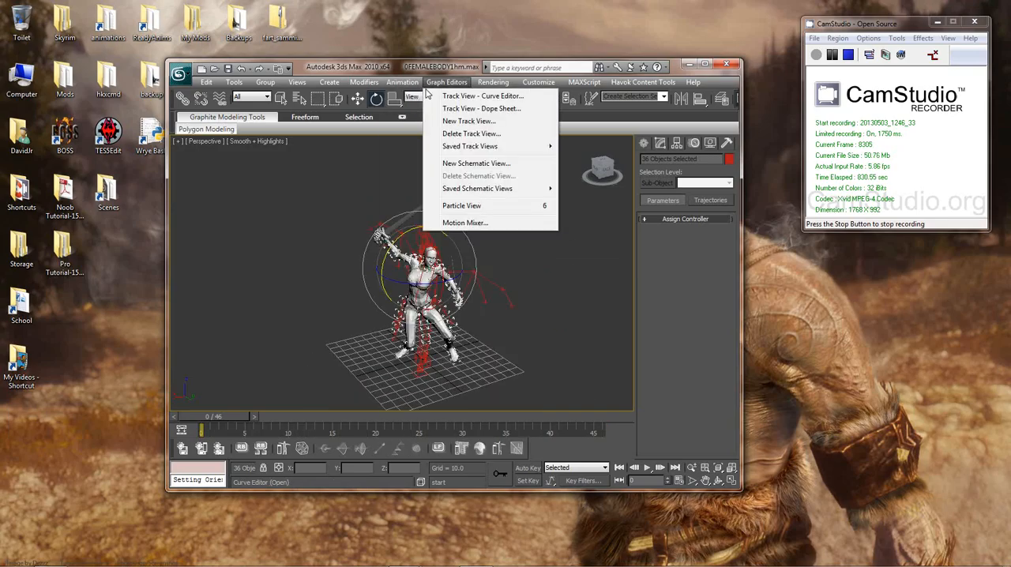
{"action": "left_click", "coordinate": [429, 96]}
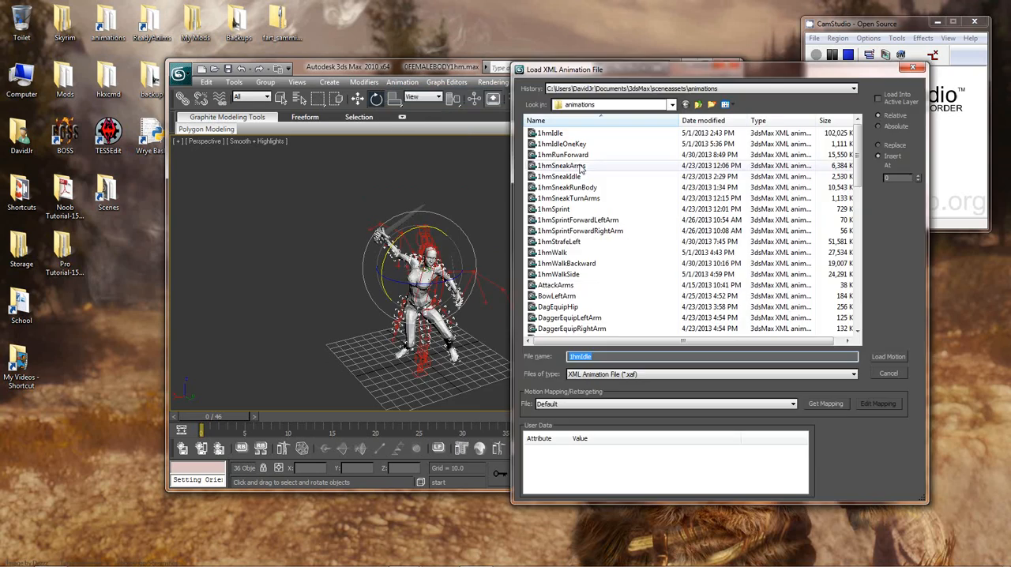
{"action": "double_click", "coordinate": [562, 144]}
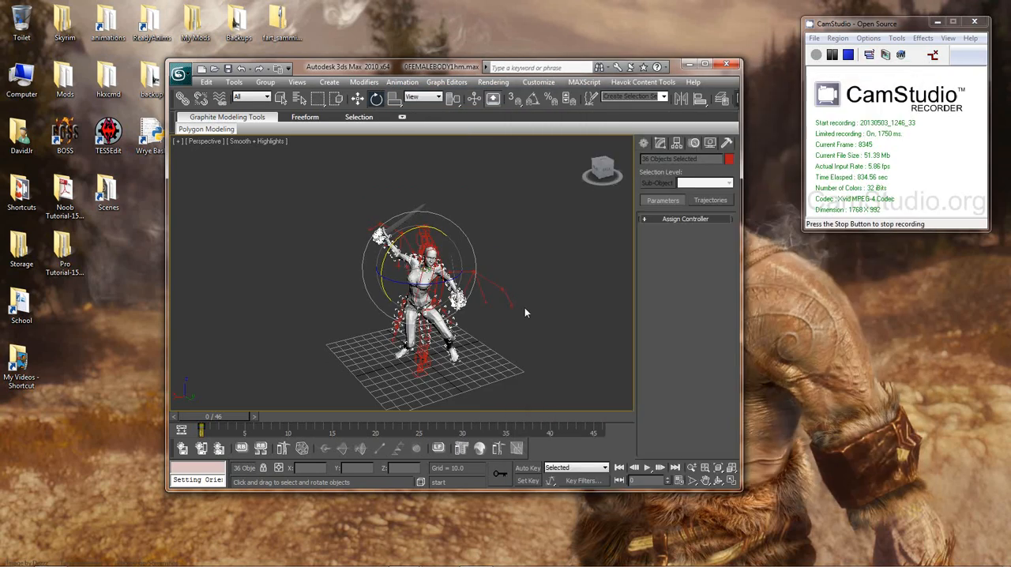
Step: Inspect both hands' weapon grips up close while stepping through the frames of the attack animation
{"action": "scroll", "coordinate": [549, 275], "scroll_direction": "up", "scroll_amount": 8}
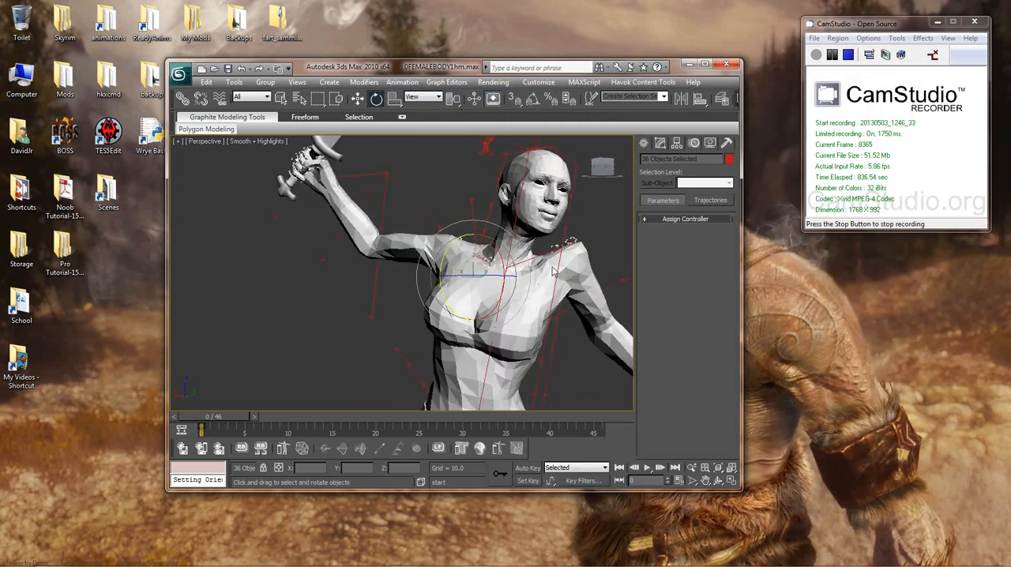
{"action": "middle_click_drag", "start_coordinate": [551, 273], "coordinate": [476, 210]}
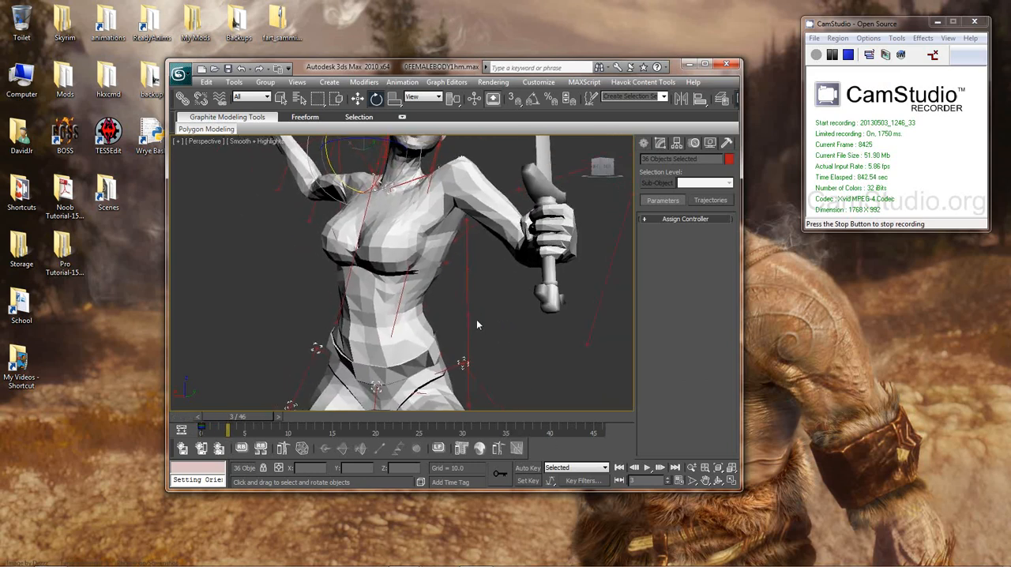
{"action": "key", "text": "period"}
{"action": "key", "text": "period"}
{"action": "key", "text": "period"}
{"action": "key", "text": "period"}
{"action": "key", "text": "period"}
{"action": "scroll", "coordinate": [477, 320], "scroll_direction": "down", "scroll_amount": 3}
{"action": "middle_click_drag", "start_coordinate": [477, 307], "coordinate": [505, 360]}
{"action": "key", "text": "comma"}
{"action": "key", "text": "comma"}
{"action": "key", "text": "comma"}
{"action": "key", "text": "comma"}
{"action": "key", "text": "comma"}
{"action": "key", "text": "comma"}
{"action": "key", "text": "comma"}
{"action": "key", "text": "comma"}
{"action": "key", "text": "comma"}
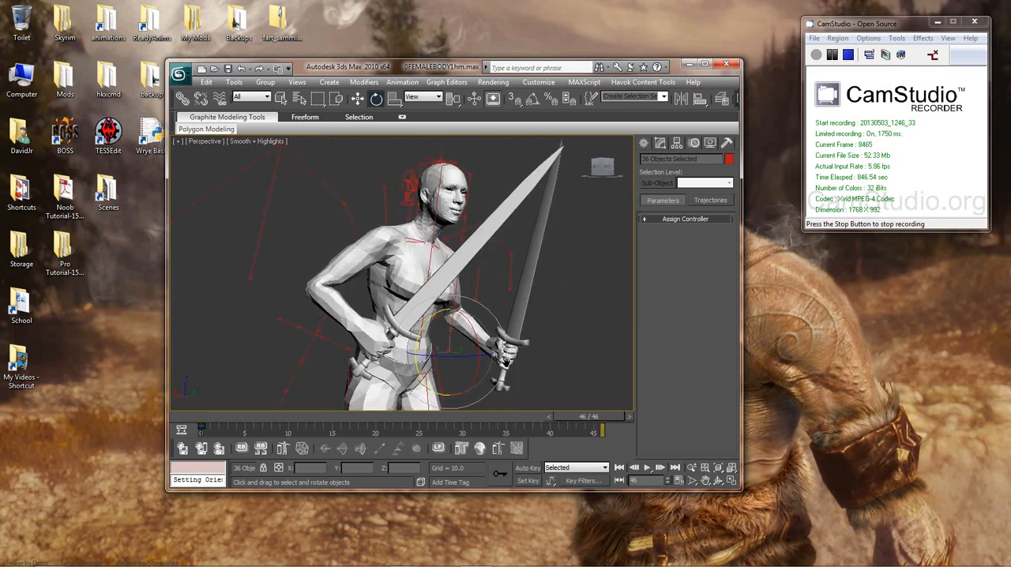
{"action": "key", "text": "period"}
{"action": "left_click_drag", "start_coordinate": [506, 360], "coordinate": [506, 361]}
{"action": "middle_click_drag", "start_coordinate": [506, 361], "coordinate": [477, 318]}
{"action": "scroll", "coordinate": [490, 302], "scroll_direction": "down", "scroll_amount": 2}
{"action": "scroll", "coordinate": [531, 298], "scroll_direction": "down", "scroll_amount": 3}
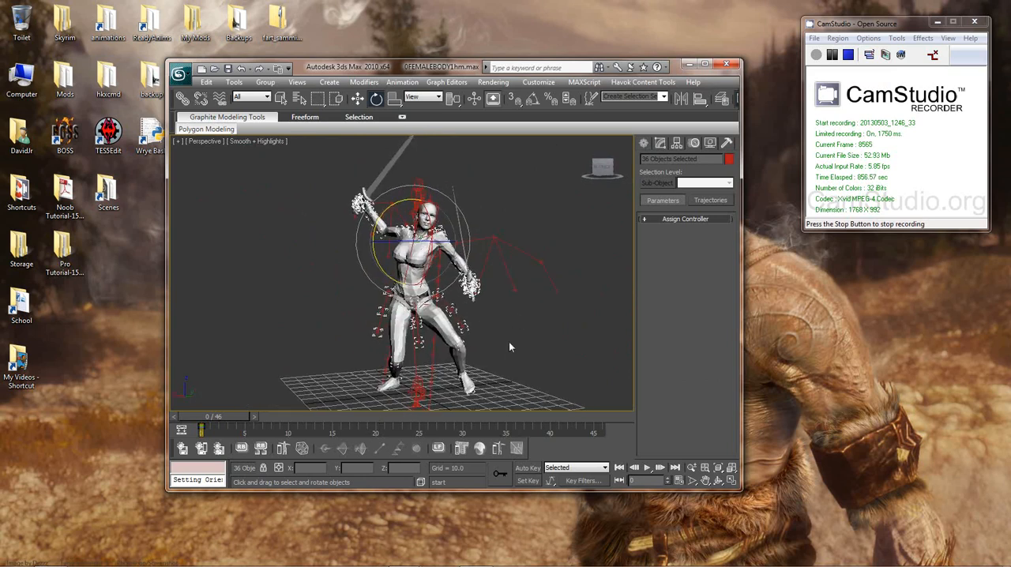
Step: Check the animation range in Time Configuration and compare the body's pose at the first and last frames
{"action": "scroll", "coordinate": [509, 346], "scroll_direction": "down", "scroll_amount": 3}
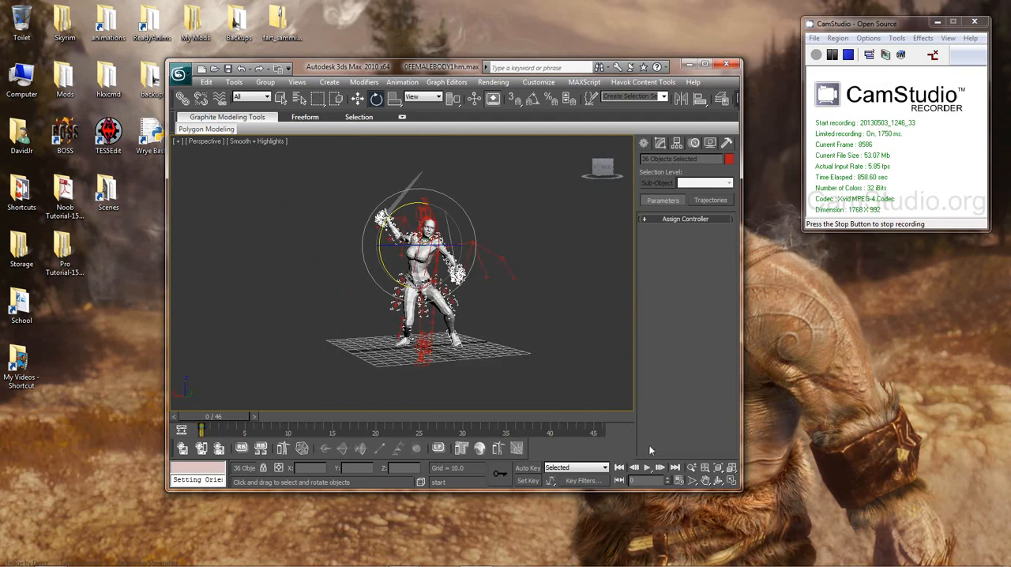
{"action": "left_click", "coordinate": [678, 483]}
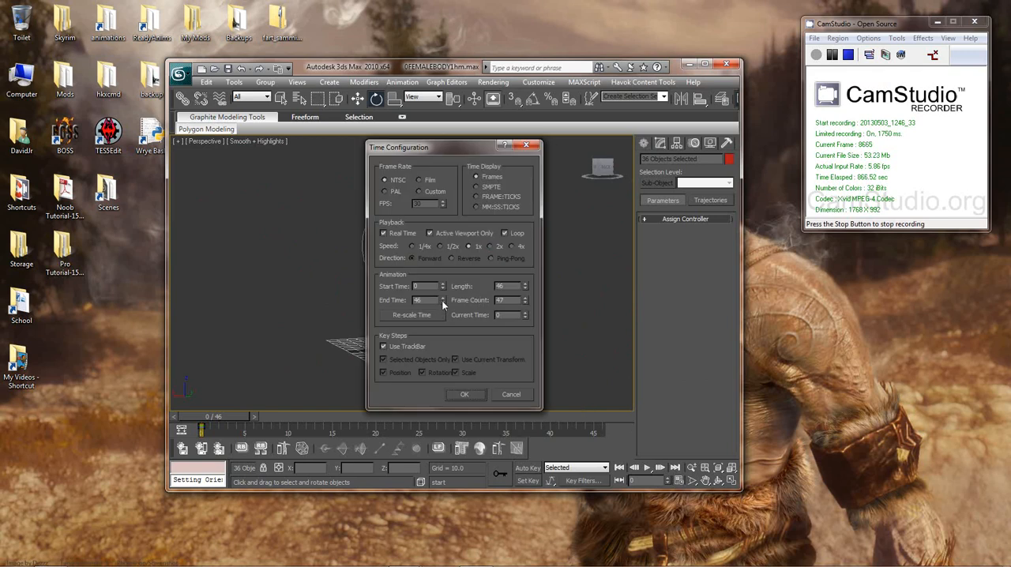
{"action": "left_click", "coordinate": [510, 394]}
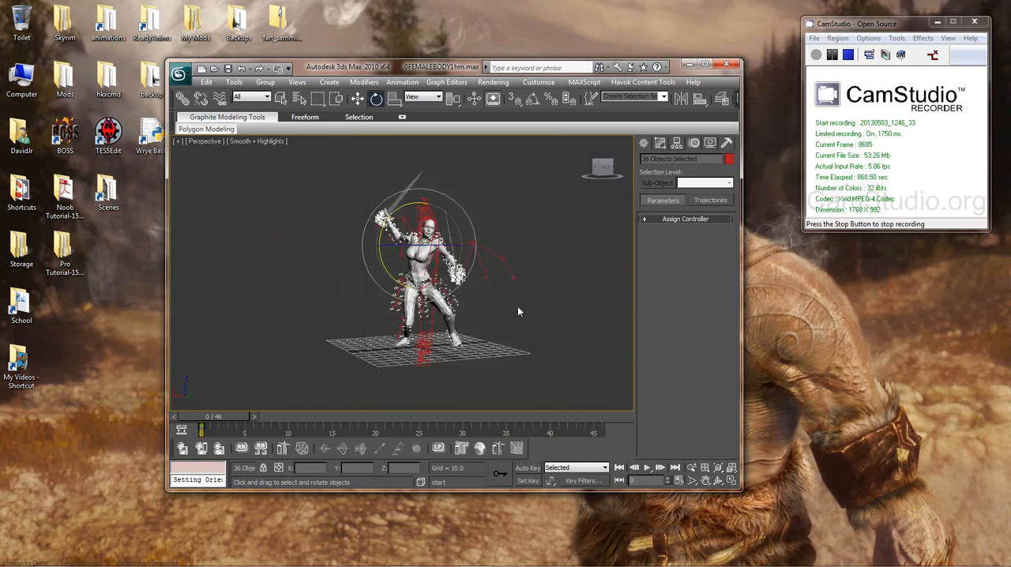
{"action": "key", "text": "End"}
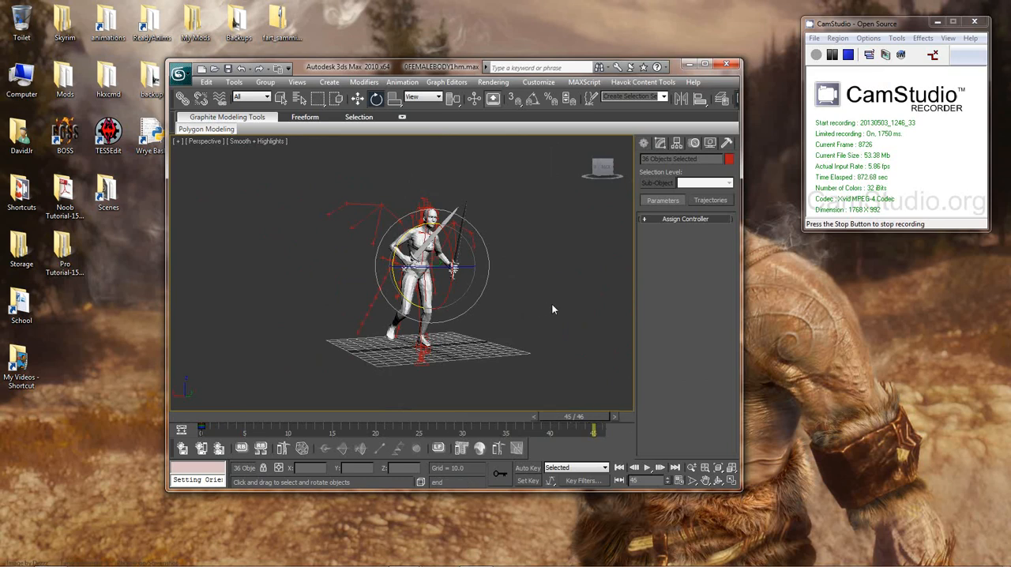
{"action": "key", "text": "comma"}
{"action": "key", "text": "Home"}
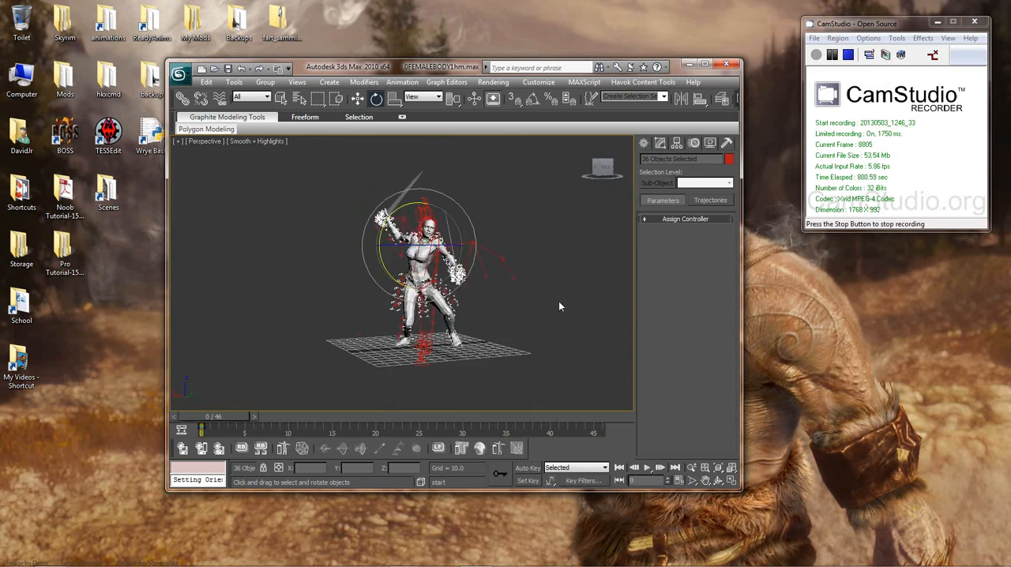
{"action": "key", "text": "End"}
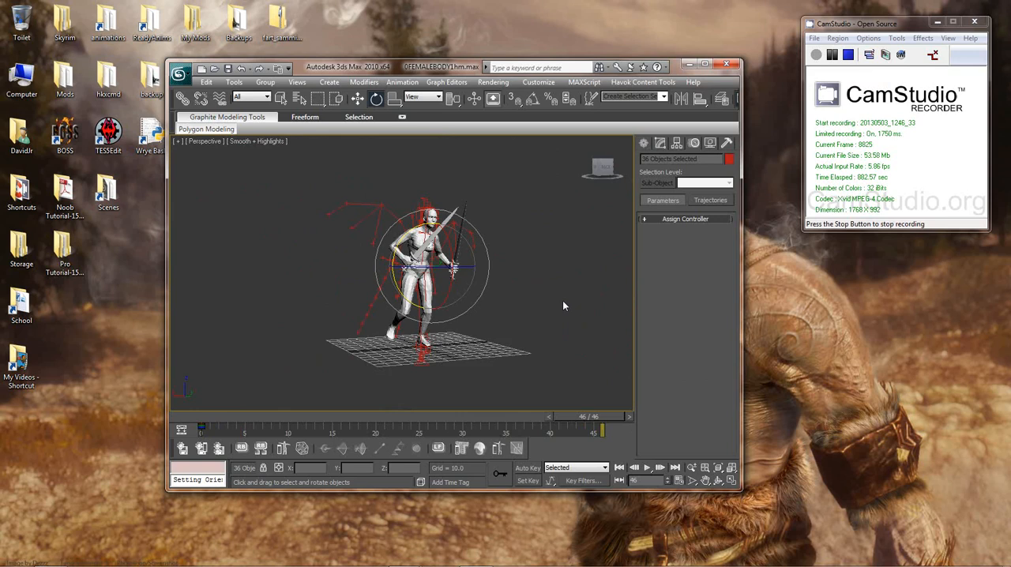
{"action": "key", "text": "Home"}
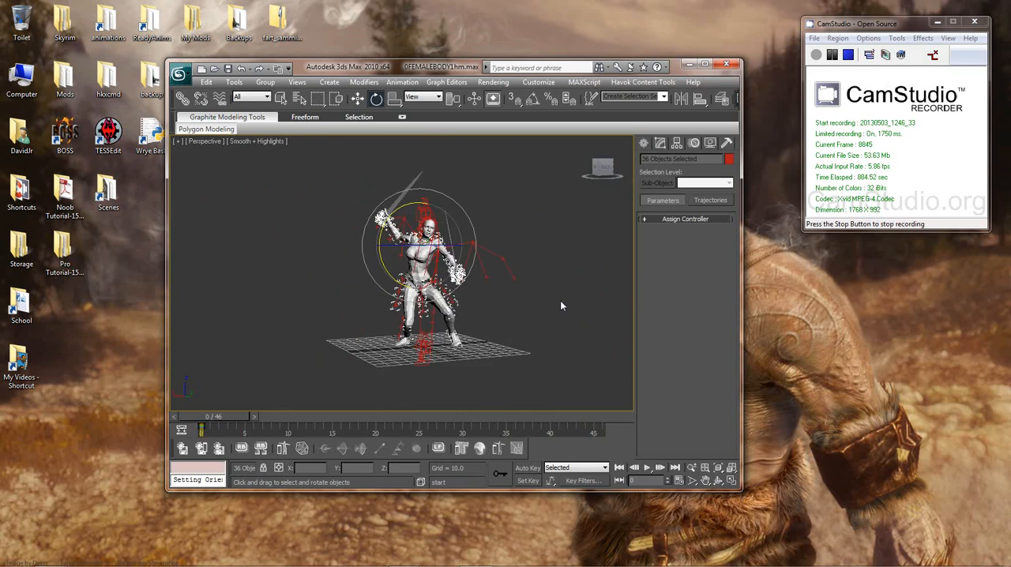
{"action": "key", "text": "slash"}
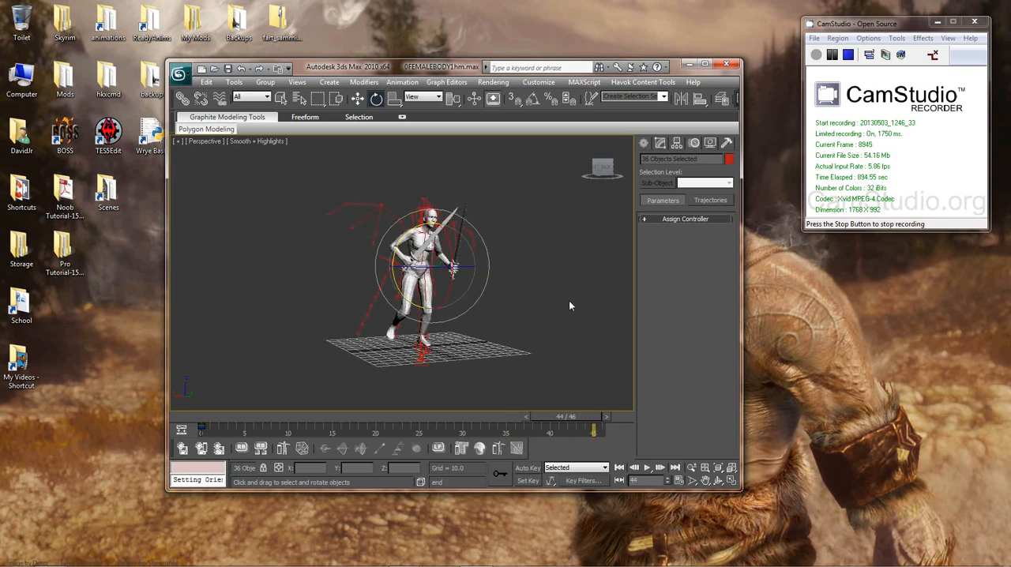
{"action": "key", "text": "comma"}
{"action": "key", "text": "period"}
{"action": "key", "text": "comma"}
{"action": "key", "text": "period"}
{"action": "key", "text": "comma"}
{"action": "key", "text": "period"}
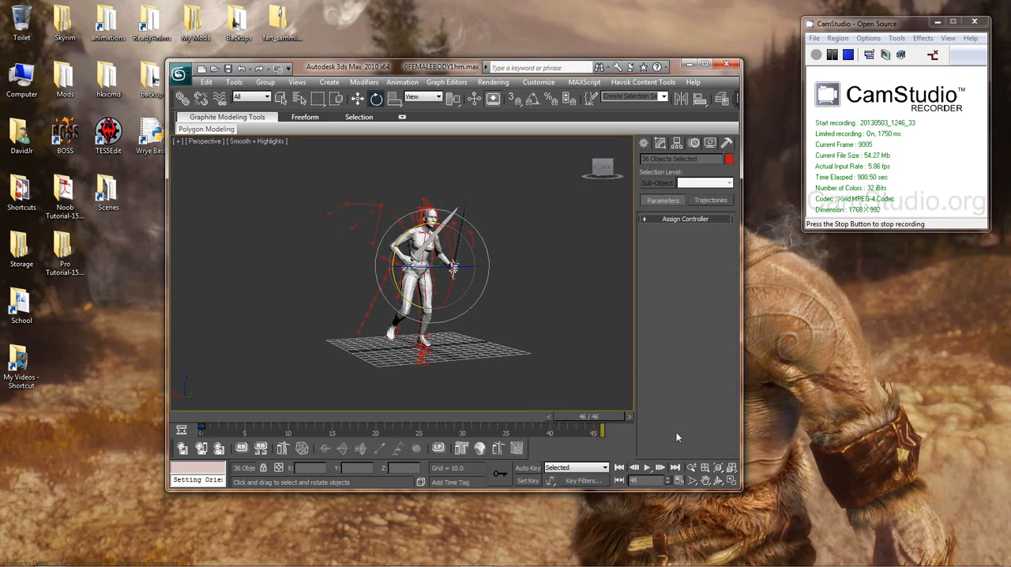
Step: Set the animation's end time to frame 45 in Time Configuration
{"action": "left_click", "coordinate": [678, 479]}
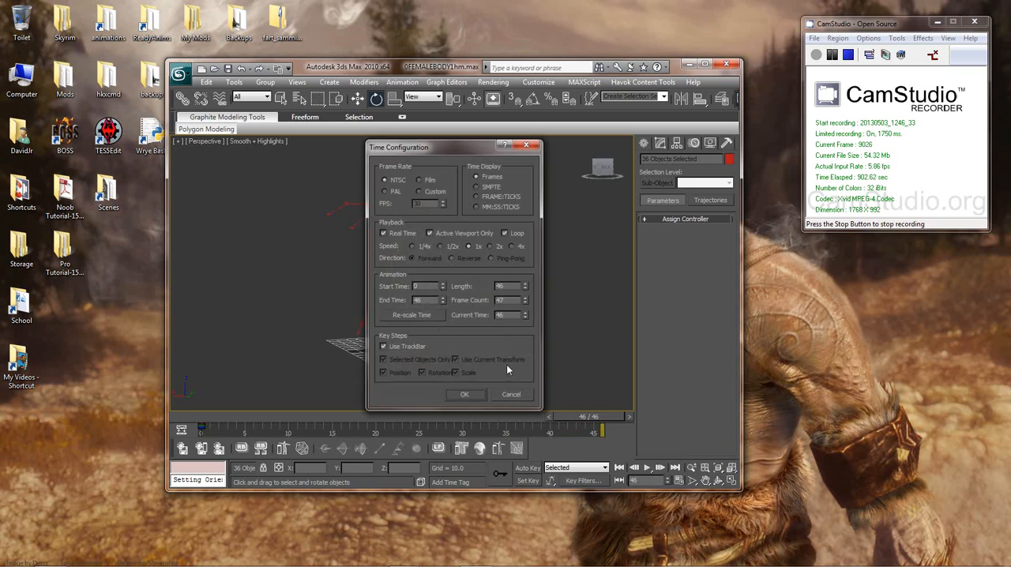
{"action": "left_click", "coordinate": [442, 302]}
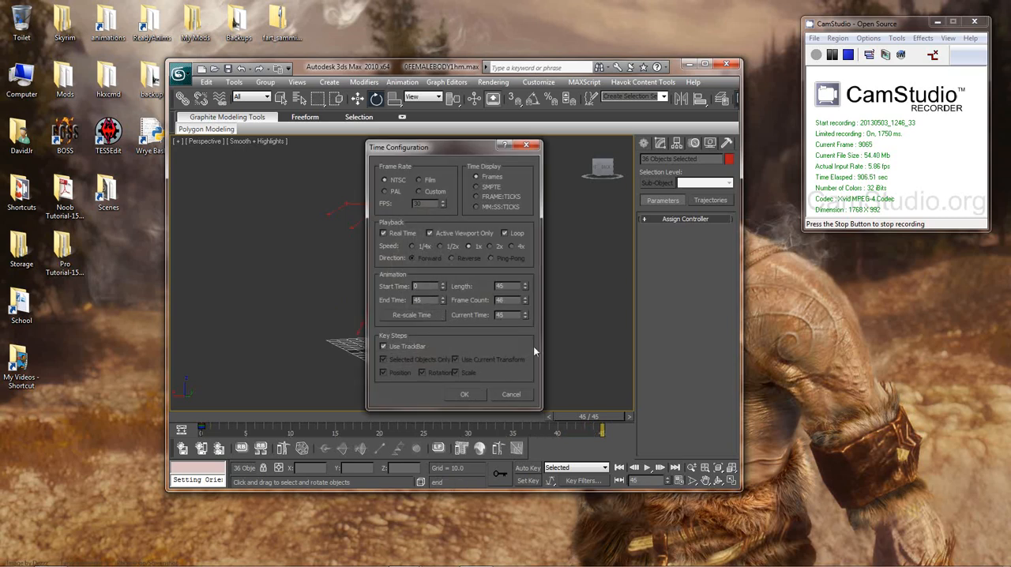
{"action": "left_click", "coordinate": [465, 394]}
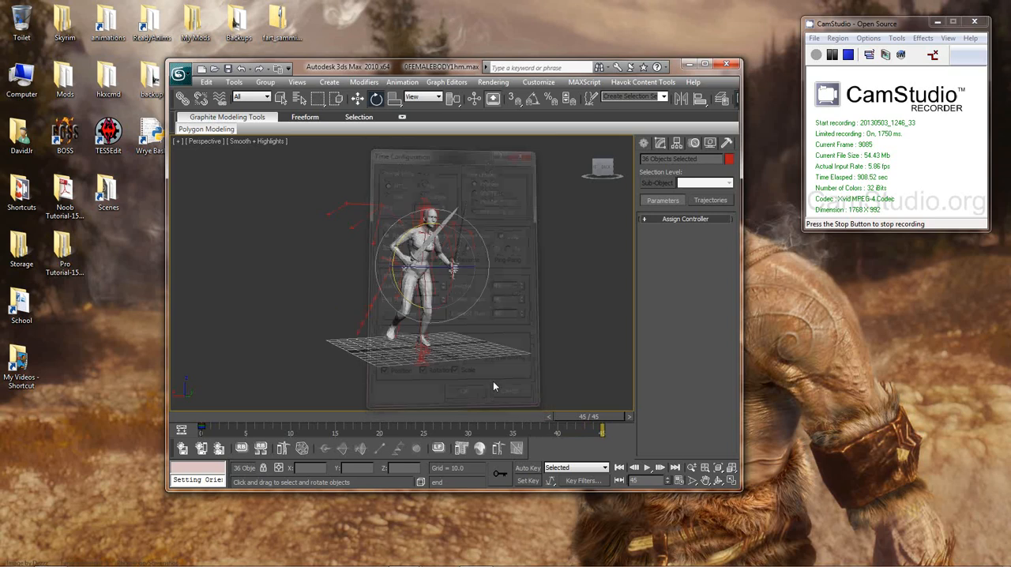
Step: Compare the body's pose at frame 45, its neighbouring frame and frame 0 from several angles
{"action": "mouse_move", "coordinate": [528, 326]}
{"action": "middle_mouse_down"}
{"action": "mouse_move", "coordinate": [537, 339]}
{"action": "mouse_move", "coordinate": [530, 334]}
{"action": "middle_mouse_up"}
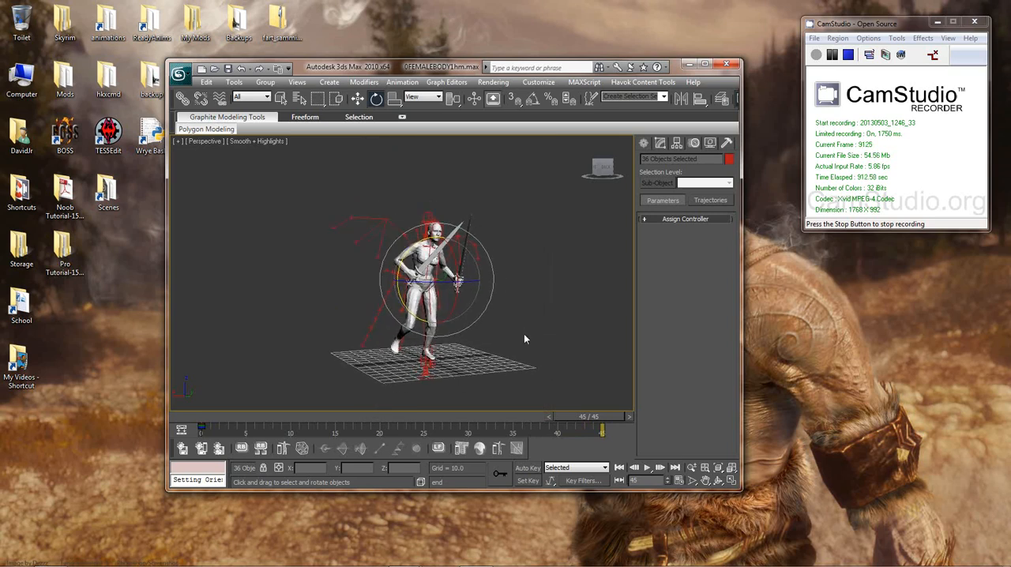
{"action": "mouse_move", "coordinate": [528, 336]}
{"action": "middle_mouse_down"}
{"action": "mouse_move", "coordinate": [535, 318]}
{"action": "mouse_move", "coordinate": [530, 336]}
{"action": "mouse_move", "coordinate": [551, 320]}
{"action": "mouse_move", "coordinate": [528, 321]}
{"action": "middle_mouse_up"}
{"action": "scroll", "coordinate": [527, 335], "scroll_direction": "up", "scroll_amount": 3}
{"action": "scroll", "coordinate": [526, 335], "scroll_direction": "down", "scroll_amount": 2}
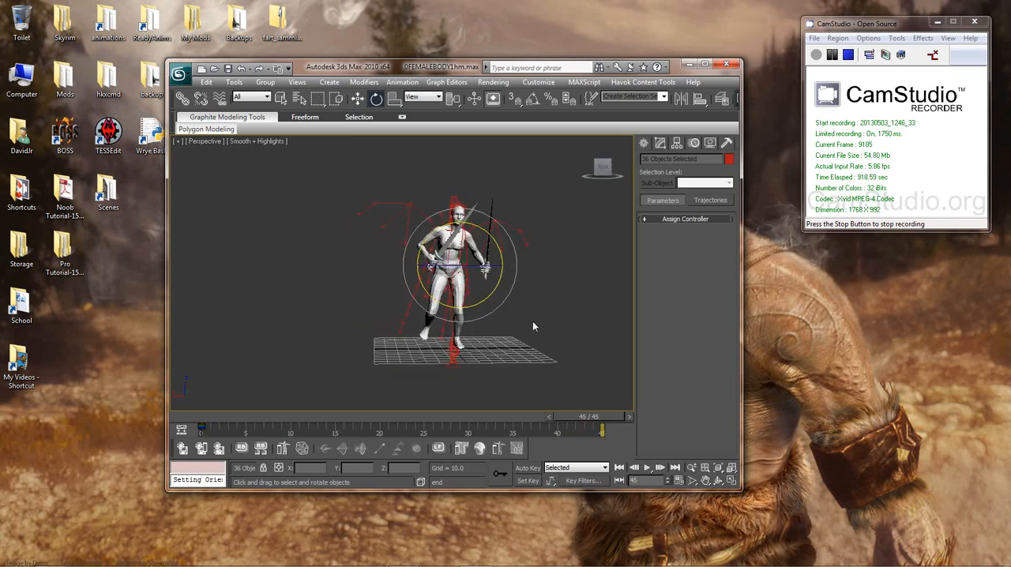
{"action": "key", "text": "comma"}
{"action": "key", "text": "period"}
{"action": "key", "text": "comma"}
{"action": "key", "text": "period"}
{"action": "key", "text": "comma"}
{"action": "key", "text": "period"}
{"action": "key", "text": "Home"}
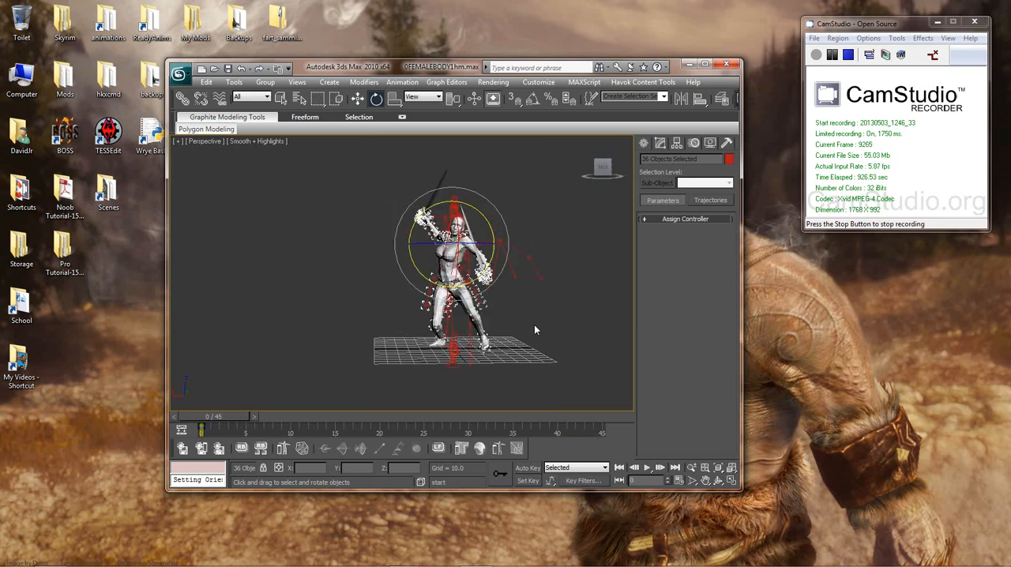
{"action": "middle_click_drag", "start_coordinate": [535, 330], "coordinate": [514, 338], "text": "alt"}
{"action": "key", "text": "period"}
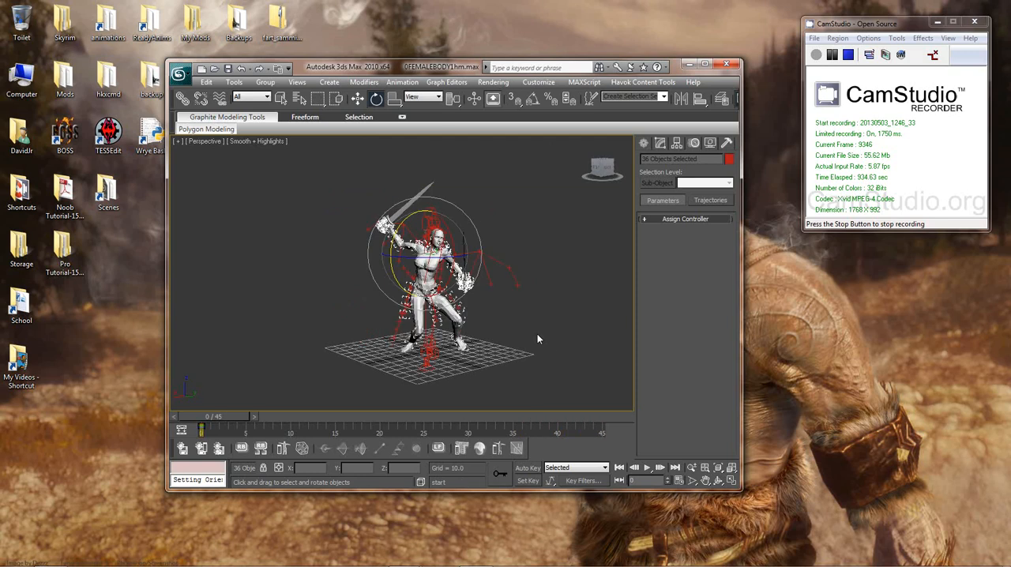
Step: Select the three front skirt bones in the SkirtFBone chain and browse the XML animation files available for loading onto them
{"action": "middle_click_drag", "start_coordinate": [546, 341], "coordinate": [497, 301], "text": "alt"}
{"action": "scroll", "coordinate": [498, 300], "scroll_direction": "up", "scroll_amount": 2}
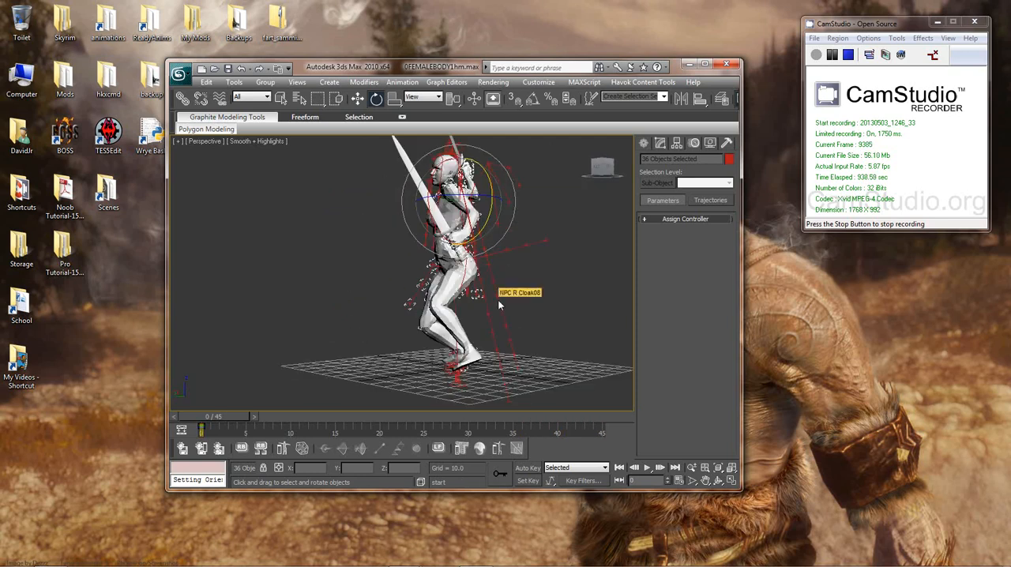
{"action": "scroll", "coordinate": [498, 300], "scroll_direction": "up", "scroll_amount": 6}
{"action": "scroll", "coordinate": [491, 300], "scroll_direction": "down", "scroll_amount": 3}
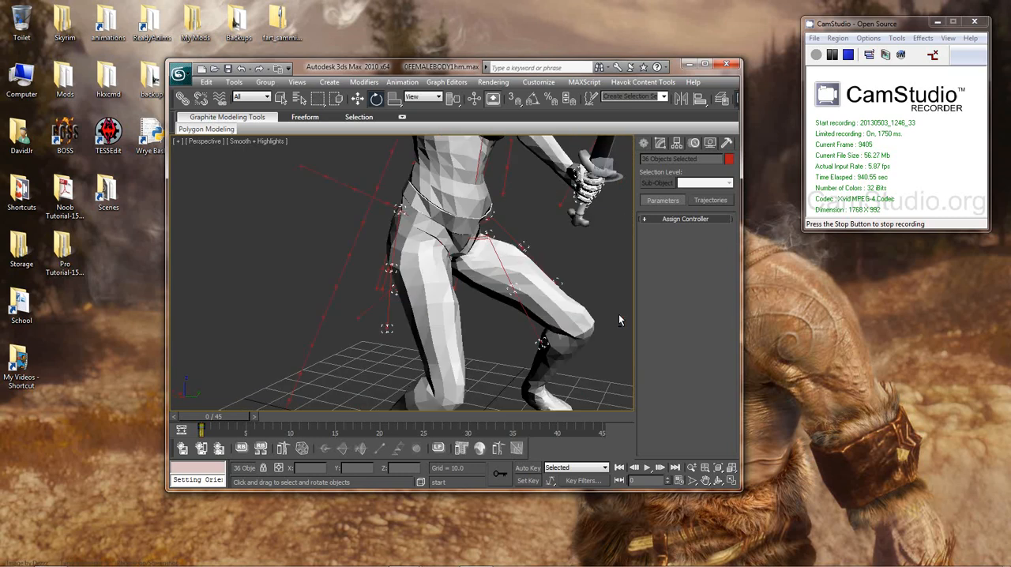
{"action": "middle_click_drag", "start_coordinate": [621, 320], "coordinate": [656, 287], "text": "alt"}
{"action": "middle_click_drag", "start_coordinate": [555, 314], "coordinate": [561, 275]}
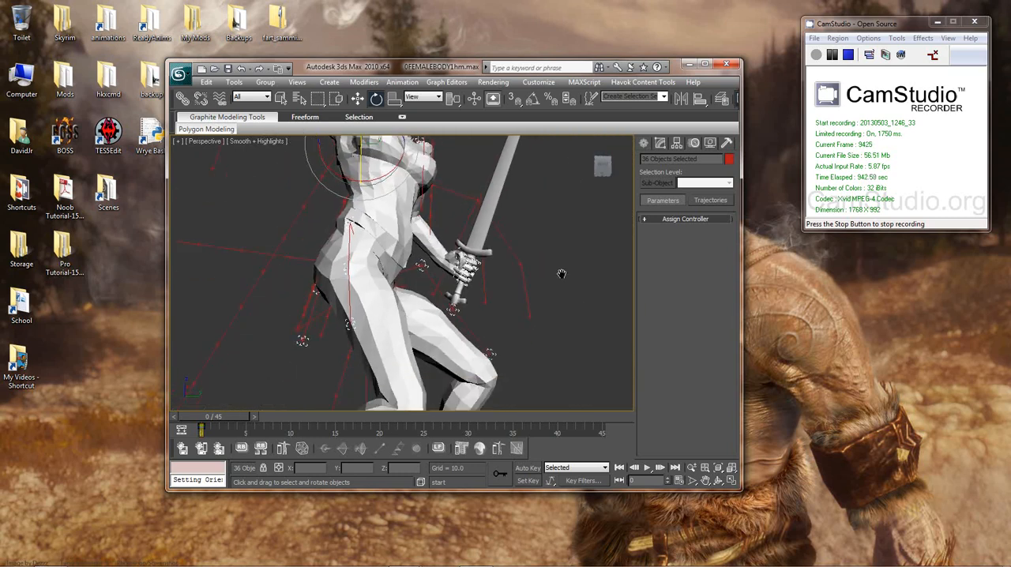
{"action": "left_click", "coordinate": [464, 320]}
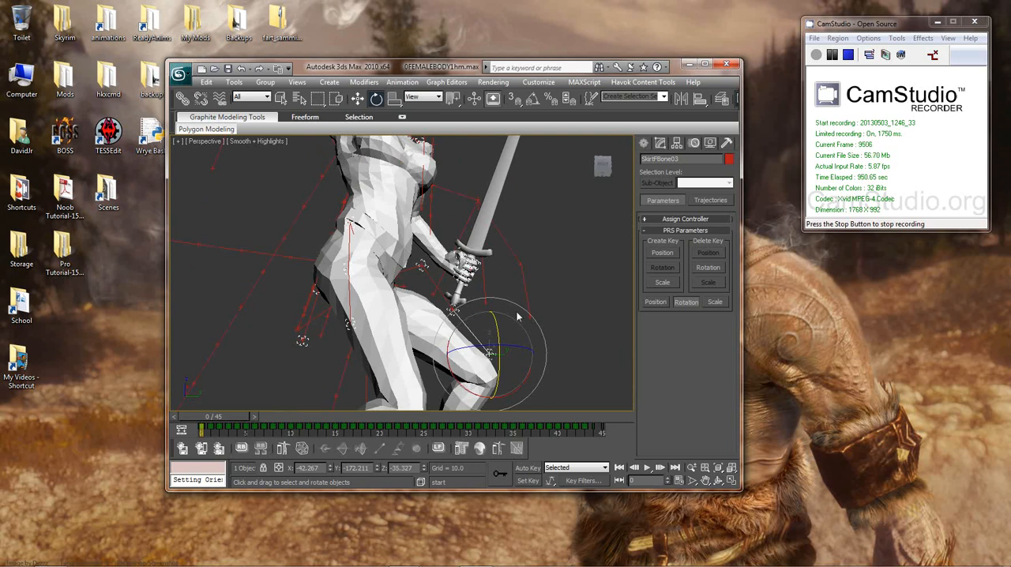
{"action": "middle_click_drag", "start_coordinate": [535, 339], "coordinate": [483, 209], "text": "alt"}
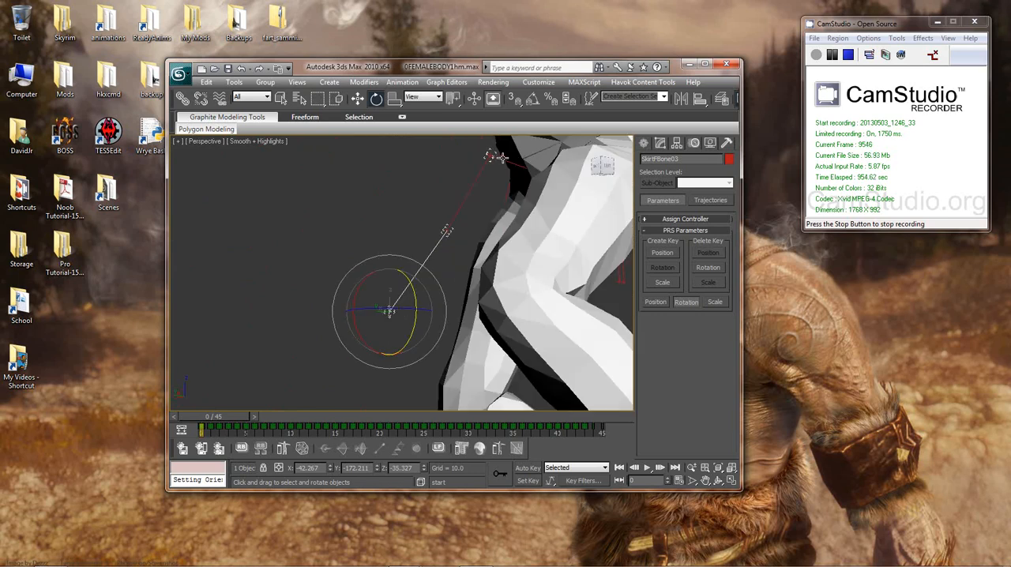
{"action": "left_click", "coordinate": [504, 158]}
{"action": "left_click", "coordinate": [475, 181], "text": "ctrl"}
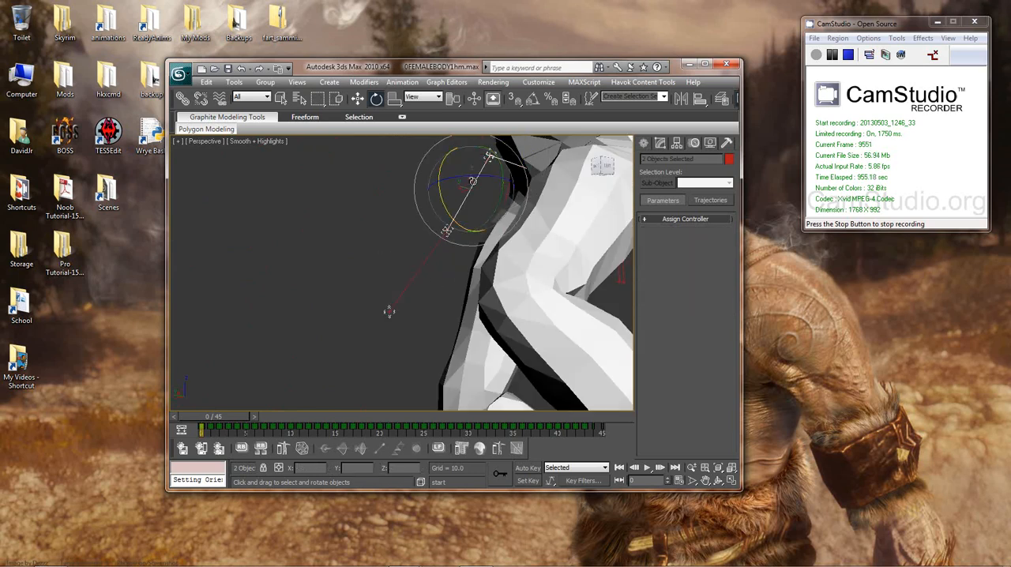
{"action": "left_click", "coordinate": [415, 275], "text": "ctrl"}
{"action": "left_click", "coordinate": [403, 84]}
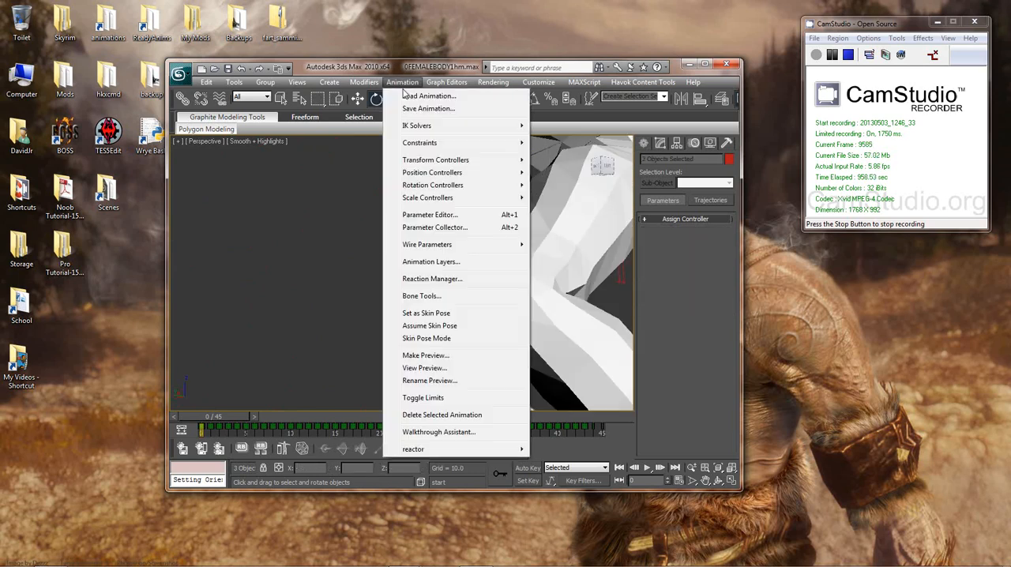
{"action": "left_click", "coordinate": [405, 96]}
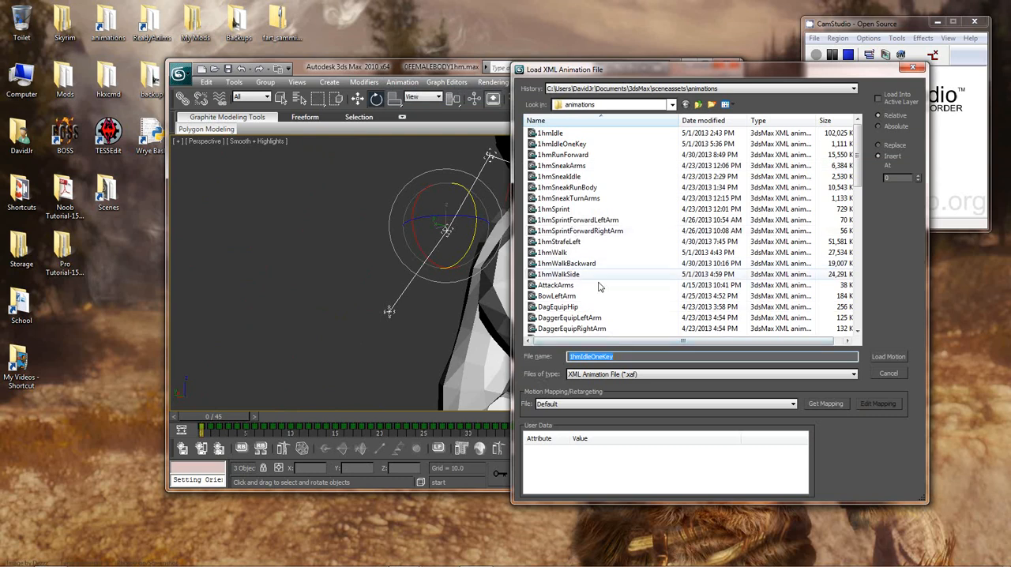
{"action": "left_click", "coordinate": [893, 374]}
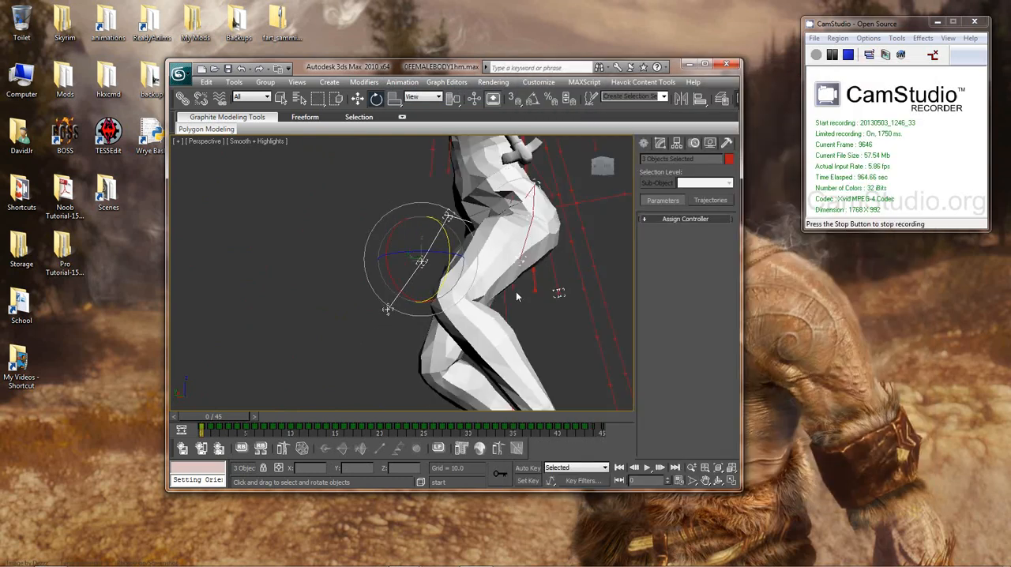
Step: Inspect the skirt bones and the whole body's attack pose at frame 0, both up close and from the front, side and back
{"action": "middle_click_drag", "start_coordinate": [478, 299], "coordinate": [388, 316], "text": "alt"}
{"action": "scroll", "coordinate": [388, 316], "scroll_direction": "up", "scroll_amount": 4}
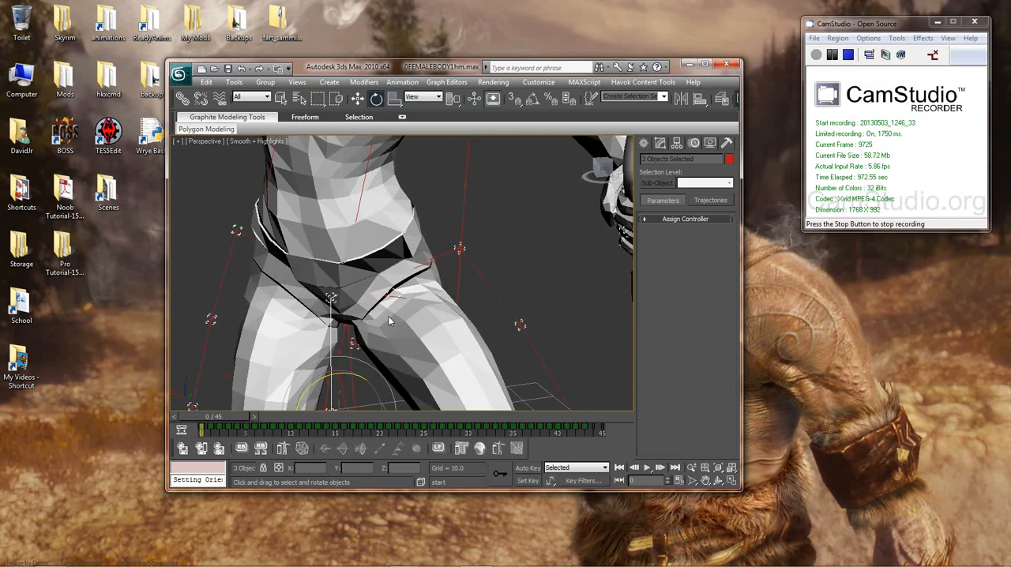
{"action": "scroll", "coordinate": [435, 301], "scroll_direction": "down", "scroll_amount": 3}
{"action": "middle_click_drag", "start_coordinate": [454, 294], "coordinate": [524, 335]}
{"action": "scroll", "coordinate": [523, 334], "scroll_direction": "down", "scroll_amount": 3}
{"action": "middle_click_drag", "start_coordinate": [460, 271], "coordinate": [525, 345]}
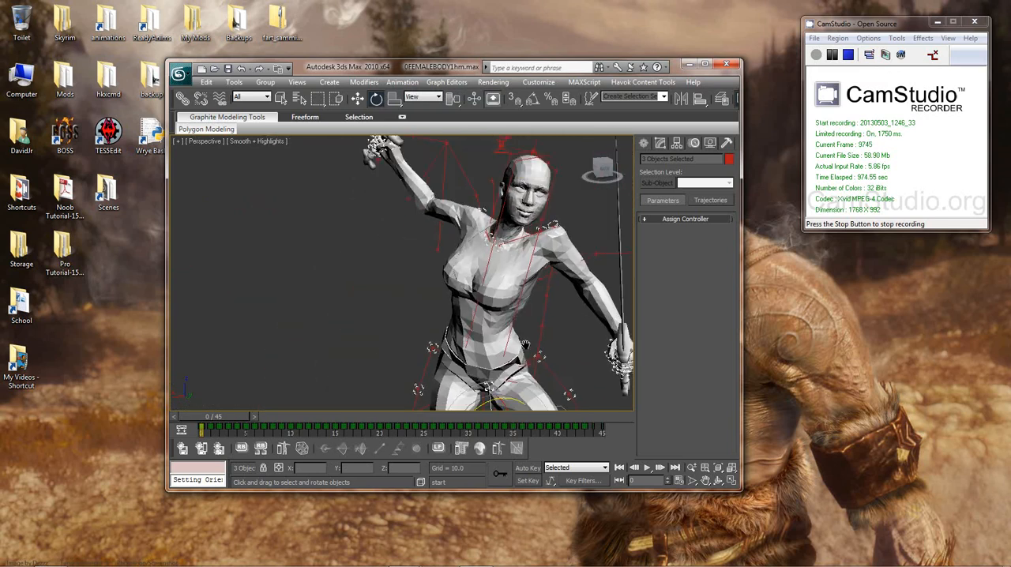
{"action": "middle_click_drag", "start_coordinate": [515, 265], "coordinate": [476, 263]}
{"action": "scroll", "coordinate": [499, 316], "scroll_direction": "down", "scroll_amount": 3}
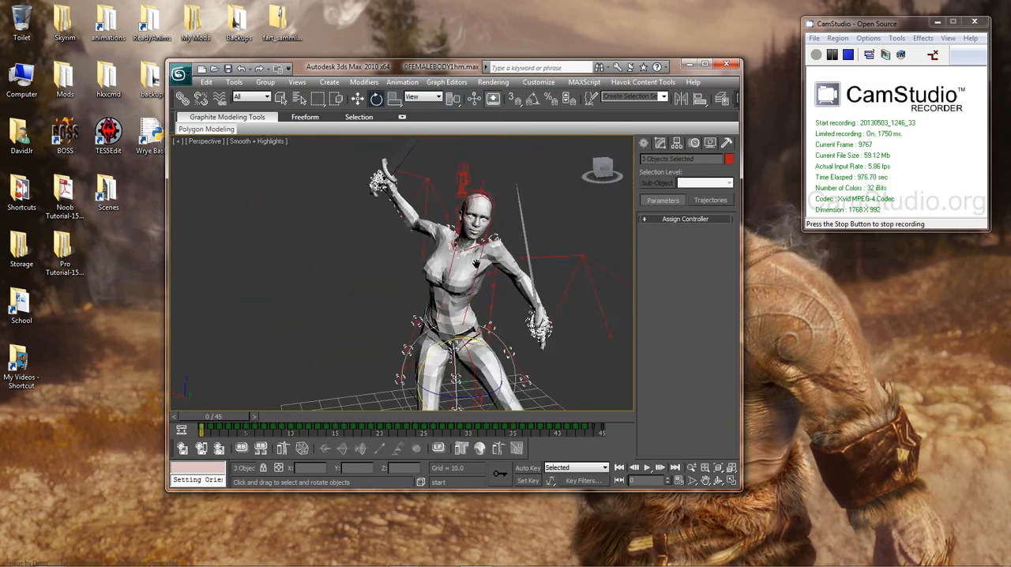
{"action": "scroll", "coordinate": [517, 322], "scroll_direction": "down", "scroll_amount": 3}
{"action": "middle_click_drag", "start_coordinate": [517, 321], "coordinate": [551, 313]}
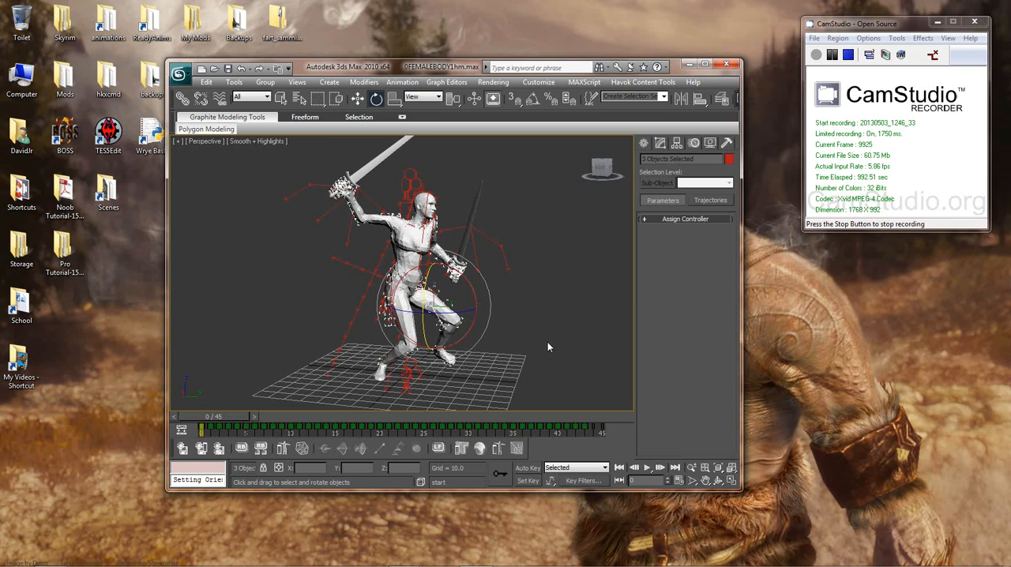
{"action": "middle_click_drag", "start_coordinate": [538, 348], "coordinate": [327, 349]}
{"action": "scroll", "coordinate": [551, 355], "scroll_direction": "up", "scroll_amount": 5}
{"action": "scroll", "coordinate": [545, 355], "scroll_direction": "down", "scroll_amount": 5}
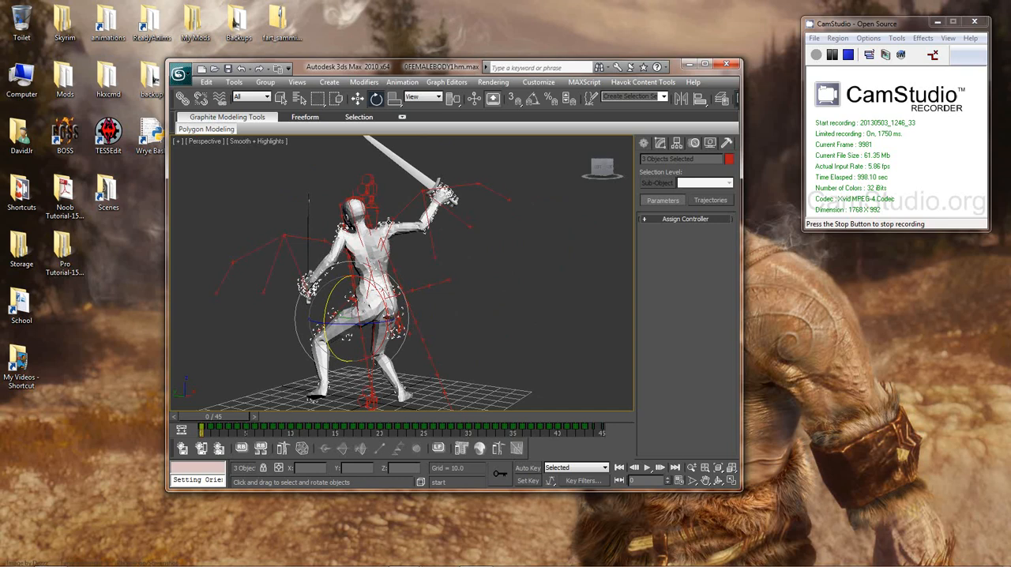
Step: Select the Camera3rd camera above the body's head and try moving it freehand along the vertical axis
{"action": "left_click", "coordinate": [367, 190]}
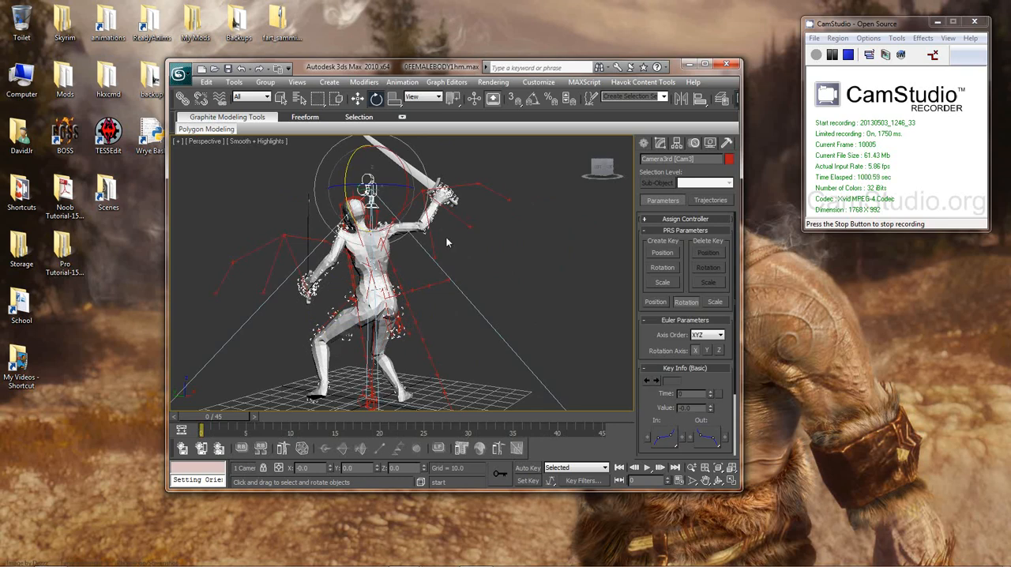
{"action": "right_click", "coordinate": [522, 216]}
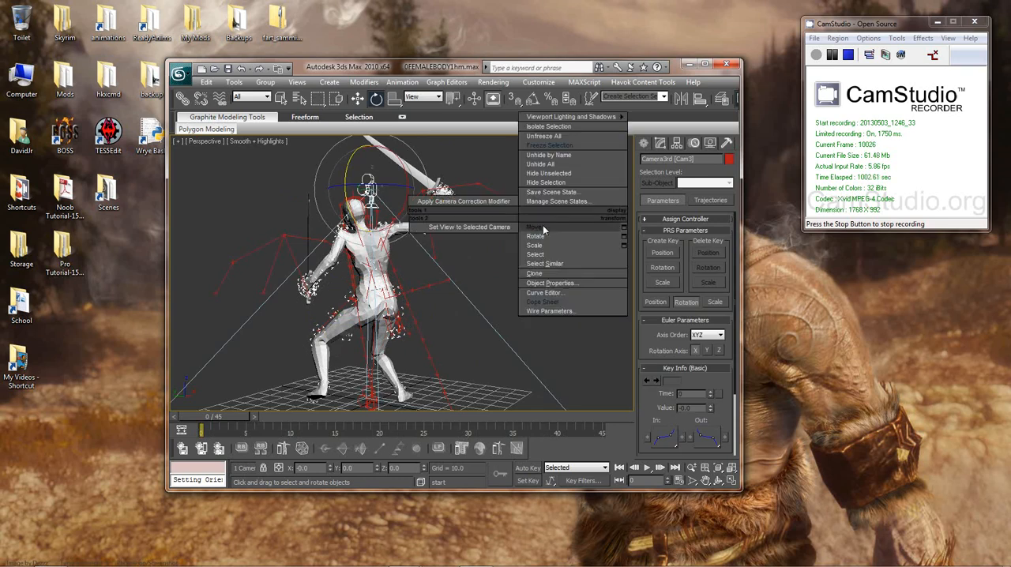
{"action": "left_click", "coordinate": [535, 227]}
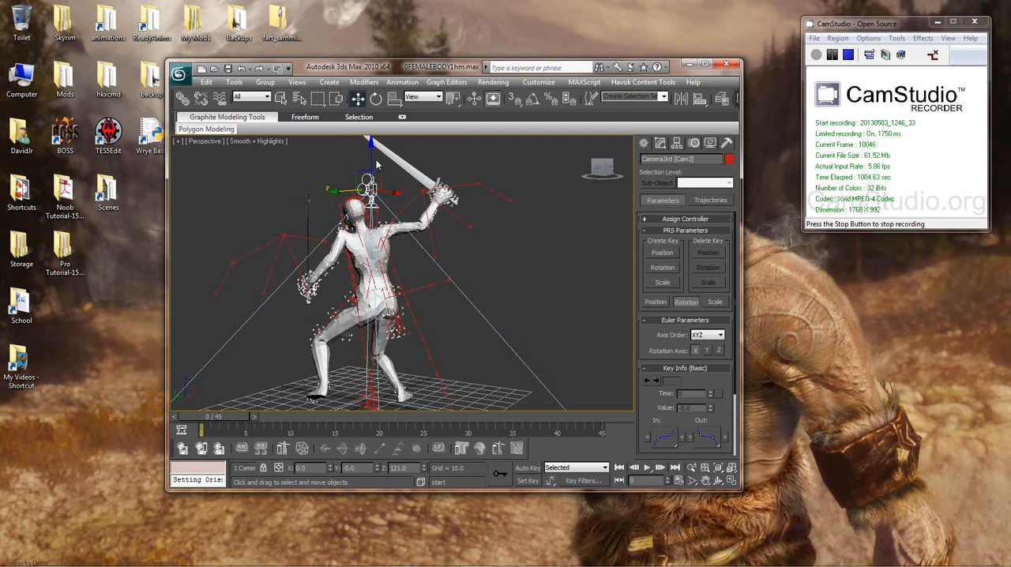
{"action": "left_click_drag", "start_coordinate": [370, 156], "coordinate": [411, 269]}
{"action": "right_click", "coordinate": [408, 264]}
{"action": "middle_click_drag", "start_coordinate": [412, 303], "coordinate": [496, 306], "text": "alt"}
{"action": "mouse_move", "coordinate": [579, 308]}
{"action": "middle_mouse_down", "text": "alt"}
{"action": "mouse_move", "coordinate": [471, 318]}
{"action": "mouse_move", "coordinate": [587, 290]}
{"action": "mouse_move", "coordinate": [458, 313]}
{"action": "mouse_move", "coordinate": [614, 301]}
{"action": "mouse_move", "coordinate": [590, 303]}
{"action": "middle_mouse_up", "text": "alt"}
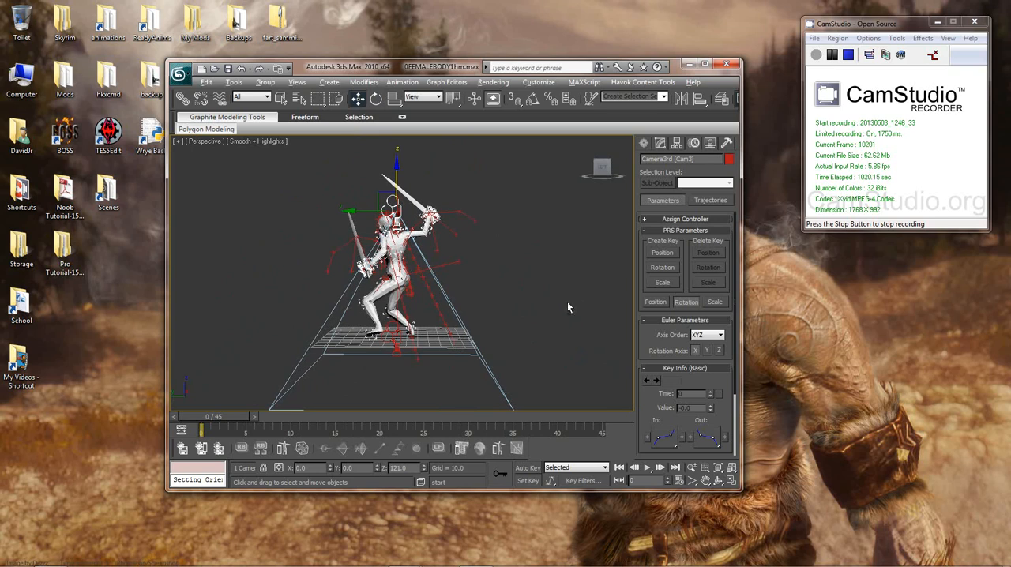
{"action": "middle_click_drag", "start_coordinate": [566, 305], "coordinate": [585, 319], "text": "alt"}
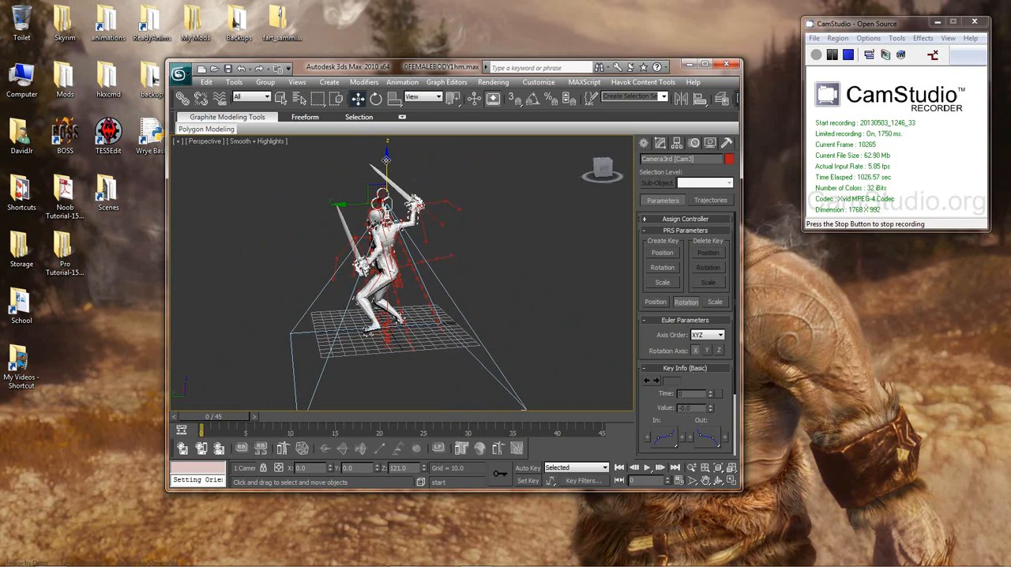
{"action": "middle_click_drag", "start_coordinate": [446, 229], "coordinate": [414, 220], "text": "alt"}
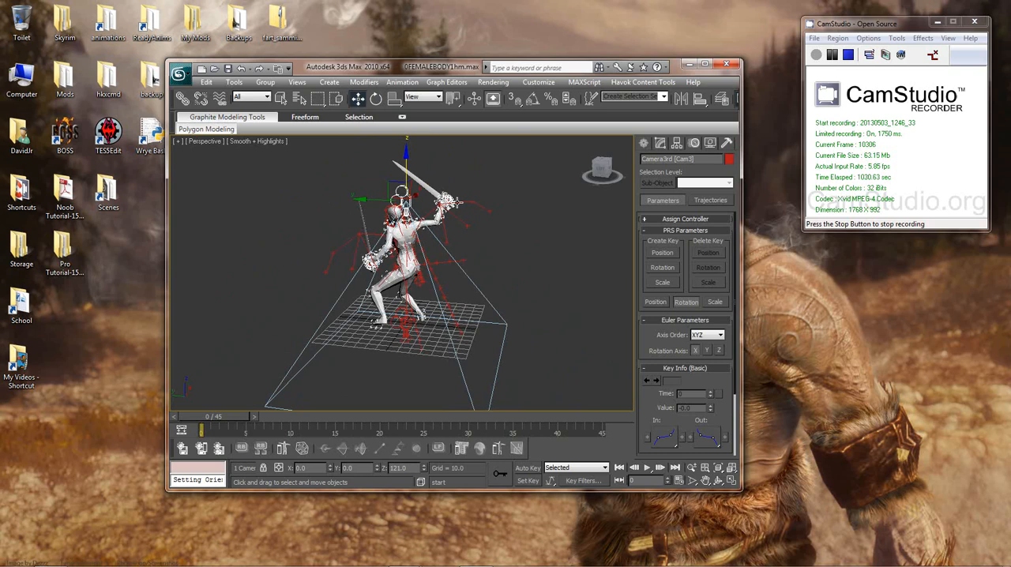
Step: Set Camera3rd's absolute world Z position to 85 using exact move values, and undo the move
{"action": "right_click", "coordinate": [489, 196]}
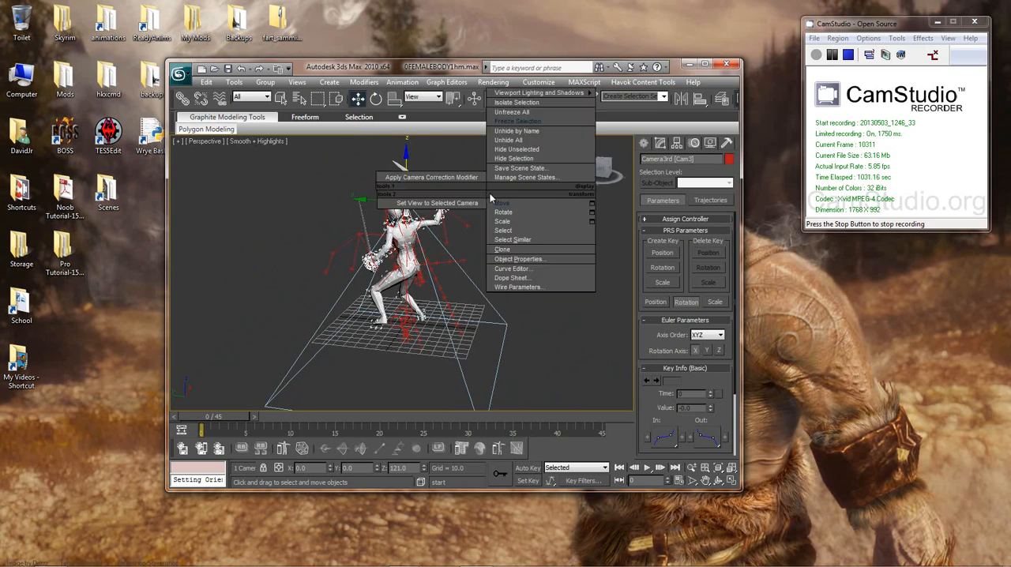
{"action": "left_click", "coordinate": [593, 204]}
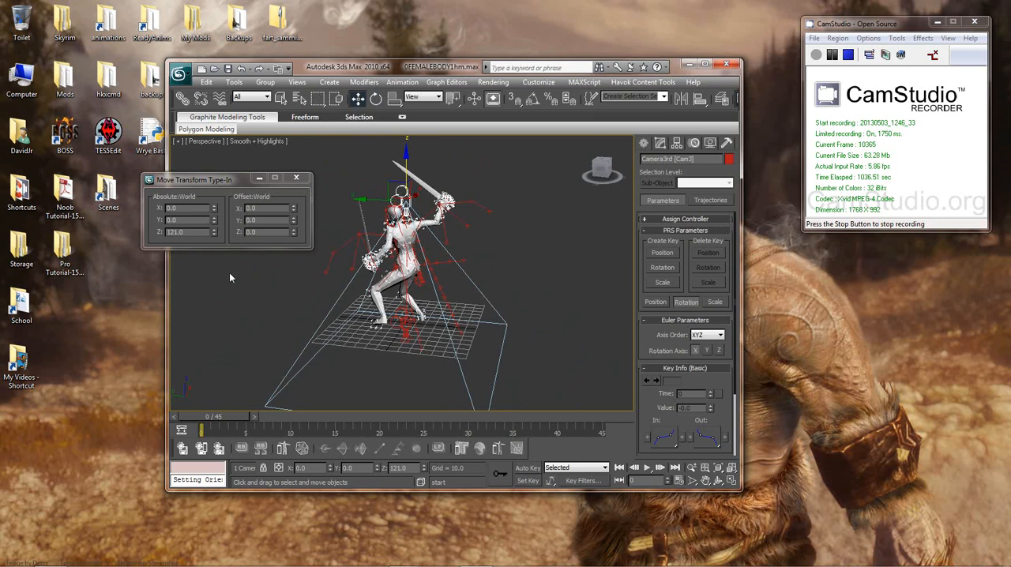
{"action": "left_click", "coordinate": [296, 177]}
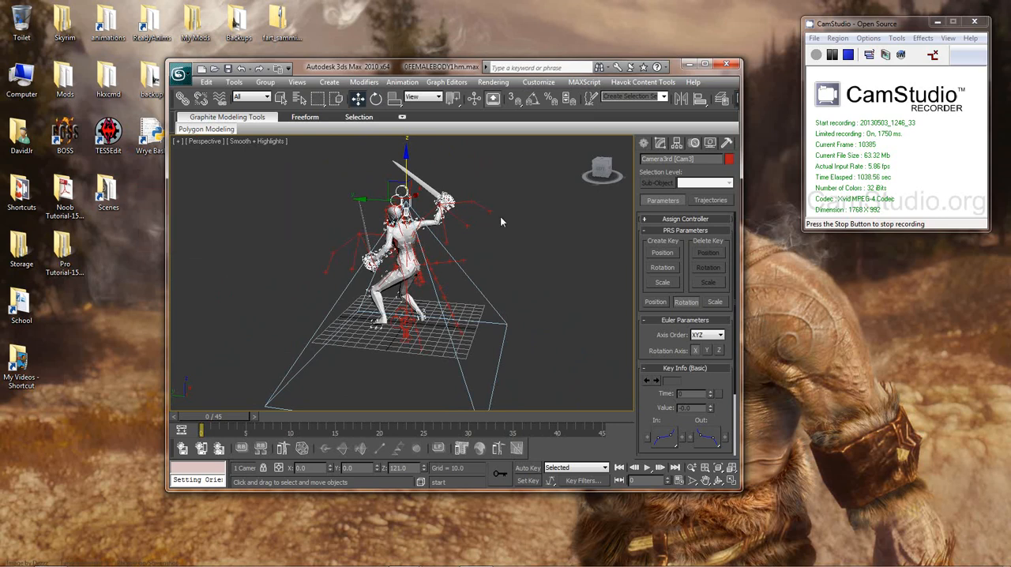
{"action": "right_click", "coordinate": [500, 216]}
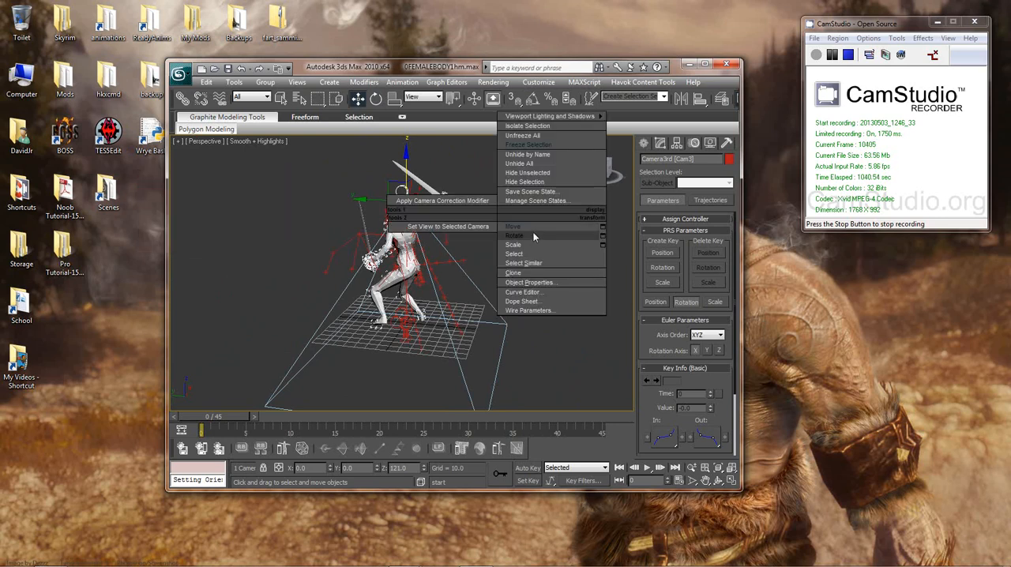
{"action": "left_click", "coordinate": [603, 226]}
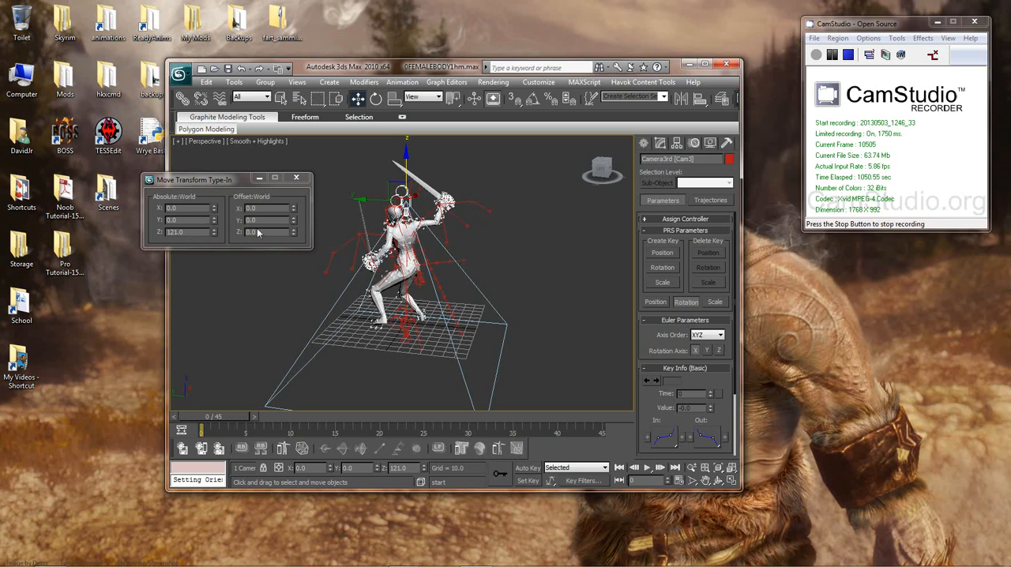
{"action": "double_click", "coordinate": [196, 231]}
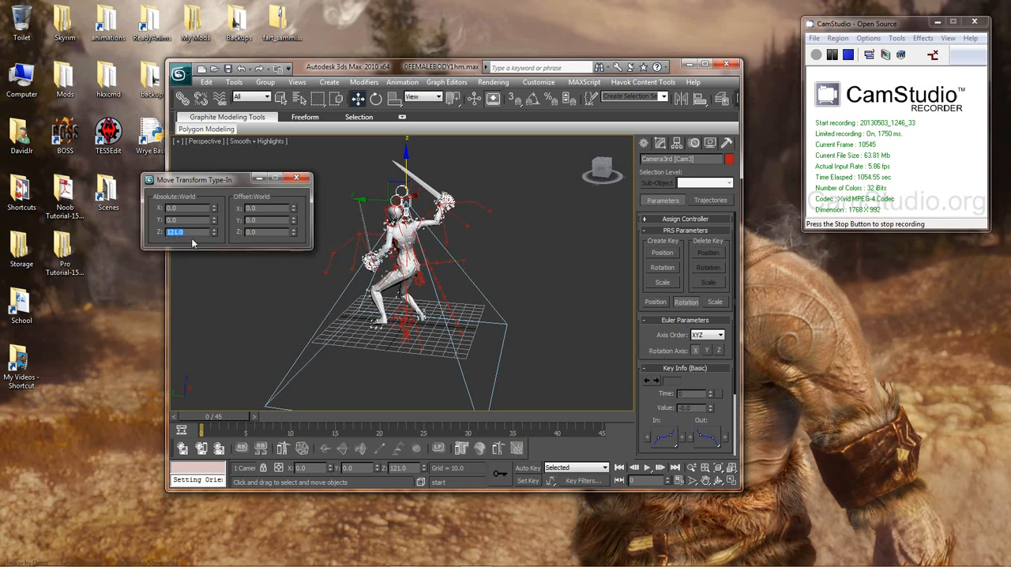
{"action": "key", "text": "Return"}
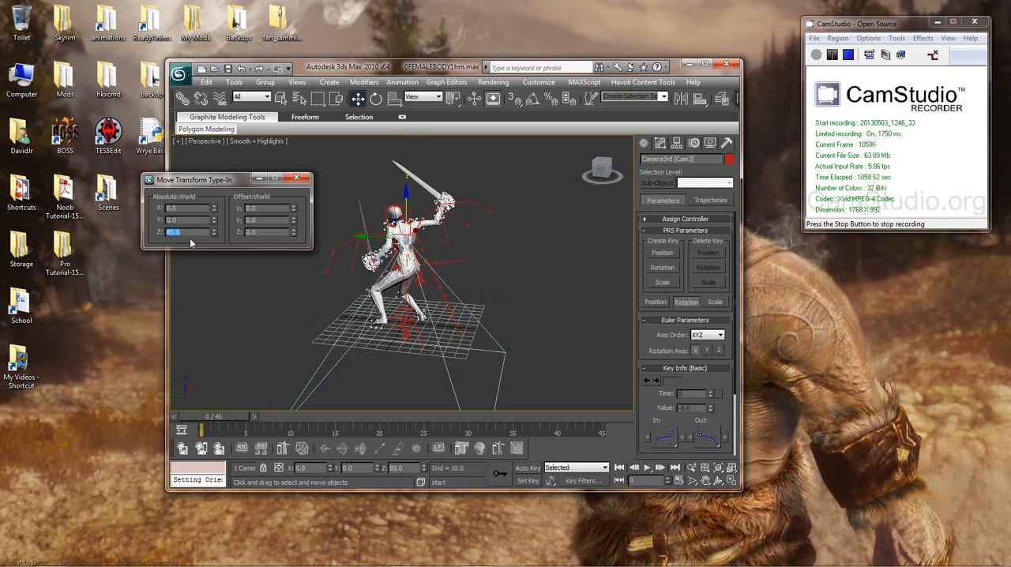
{"action": "left_click", "coordinate": [297, 178]}
{"action": "key", "text": "ctrl+z"}
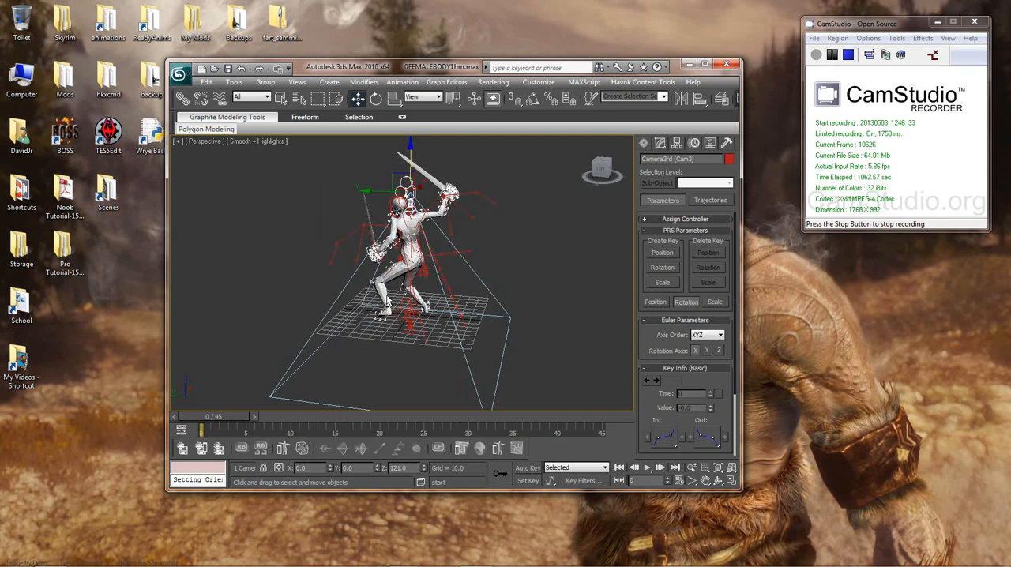
Step: Turn on Set Key mode for Camera3rd at frame 0, and switch it off again
{"action": "middle_click_drag", "start_coordinate": [387, 295], "coordinate": [468, 316], "text": "alt"}
{"action": "scroll", "coordinate": [465, 300], "scroll_direction": "up", "scroll_amount": 5}
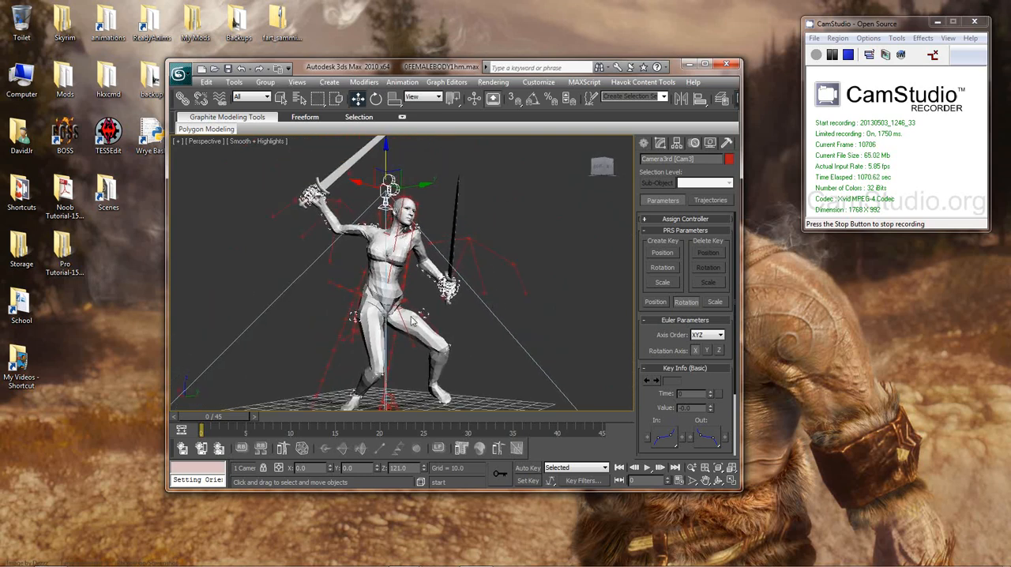
{"action": "left_click", "coordinate": [537, 482]}
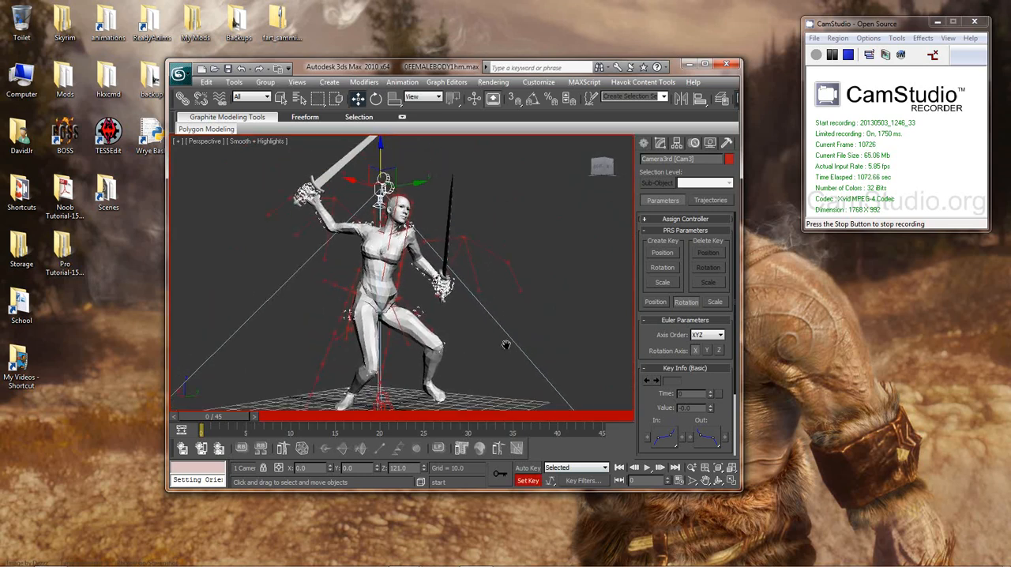
{"action": "scroll", "coordinate": [513, 348], "scroll_direction": "down", "scroll_amount": 5}
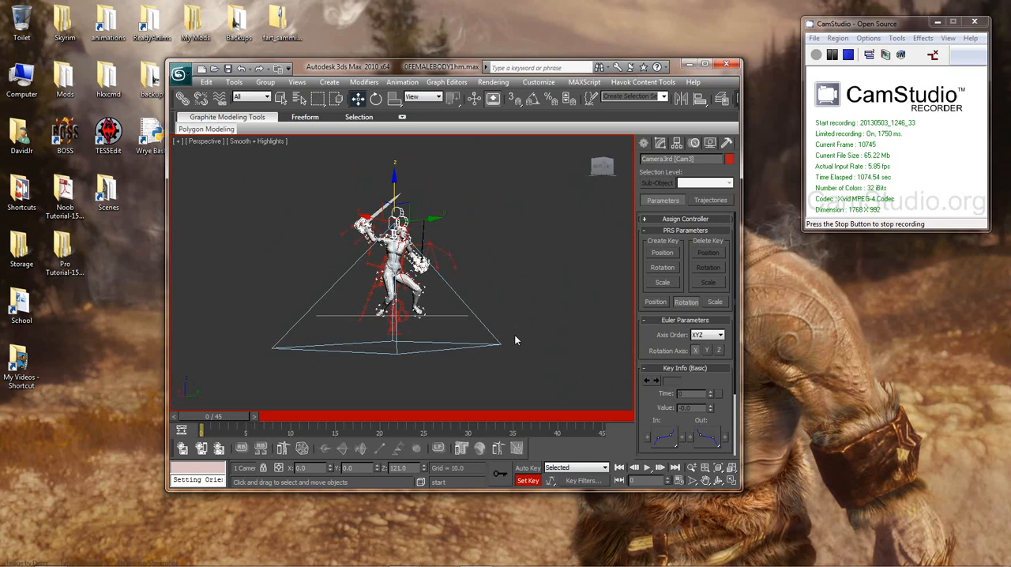
{"action": "left_click", "coordinate": [527, 482]}
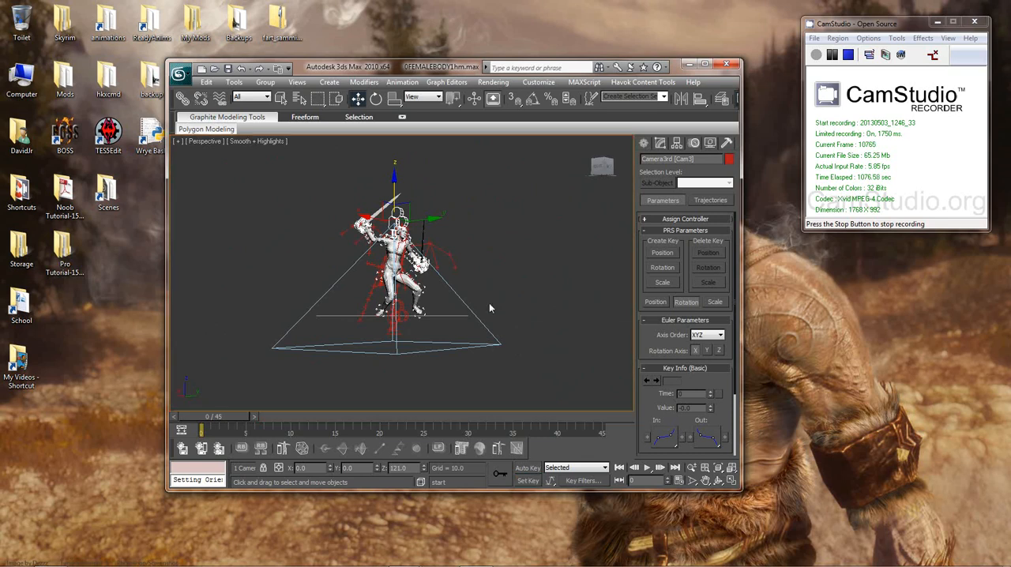
{"action": "scroll", "coordinate": [489, 305], "scroll_direction": "up", "scroll_amount": 5}
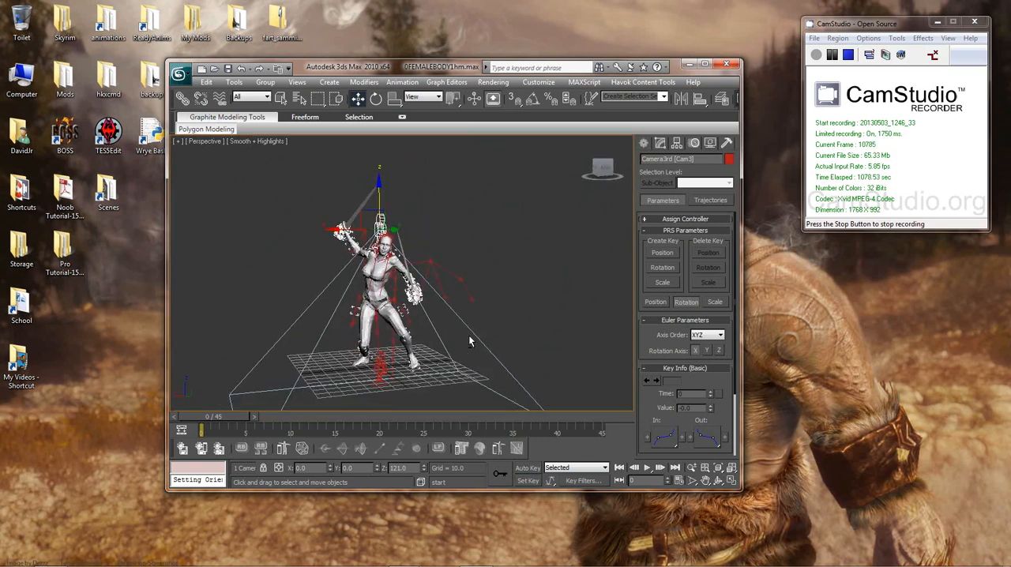
{"action": "mouse_move", "coordinate": [470, 342]}
{"action": "middle_mouse_down", "text": "alt"}
{"action": "mouse_move", "coordinate": [498, 354]}
{"action": "mouse_move", "coordinate": [488, 336]}
{"action": "middle_mouse_up", "text": "alt"}
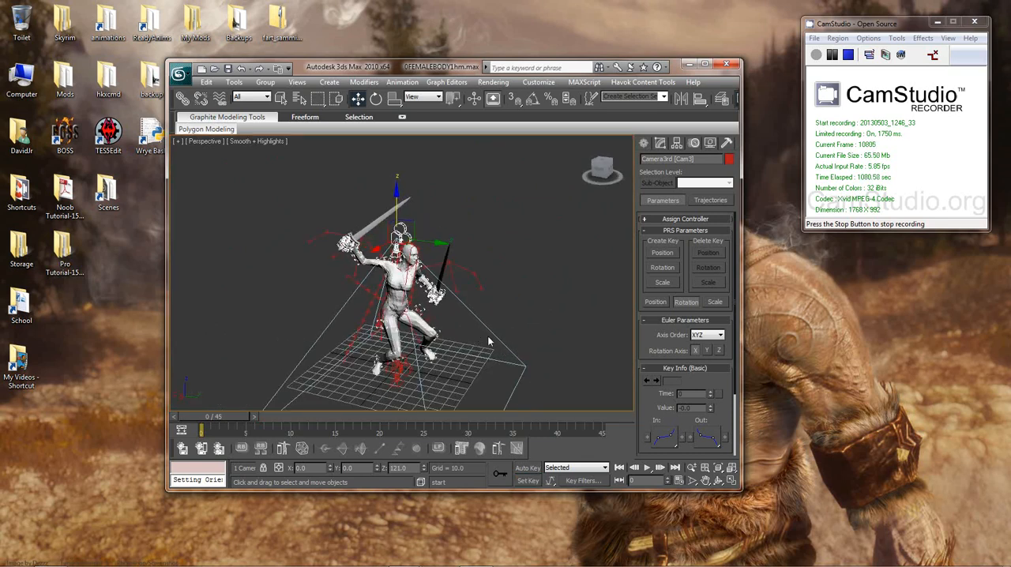
Step: Select the raised right forearm bone (NPC R Forearm) and activate the Rotate tool for it
{"action": "scroll", "coordinate": [448, 314], "scroll_direction": "up", "scroll_amount": 5}
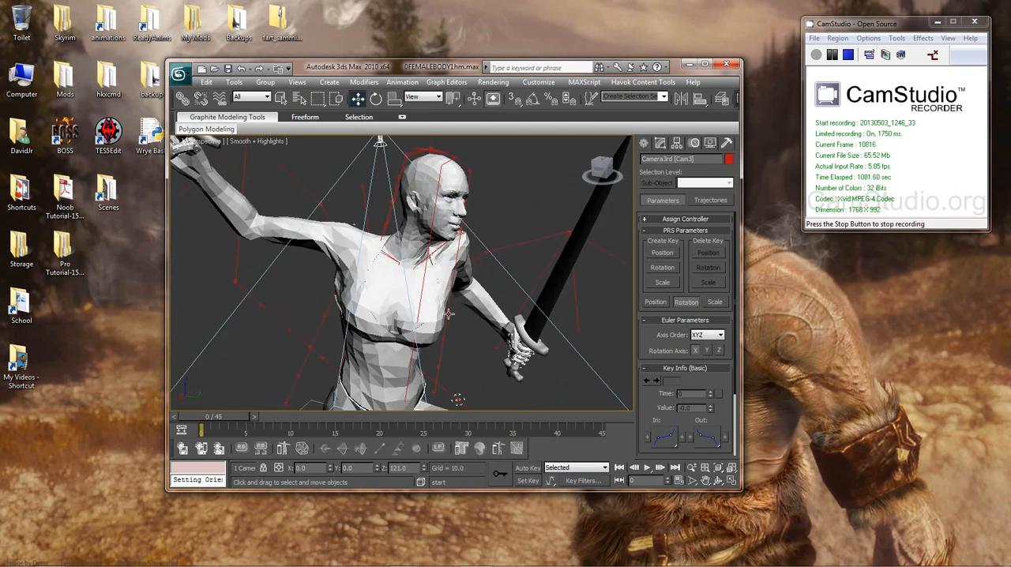
{"action": "left_click", "coordinate": [275, 230]}
{"action": "right_click", "coordinate": [275, 230]}
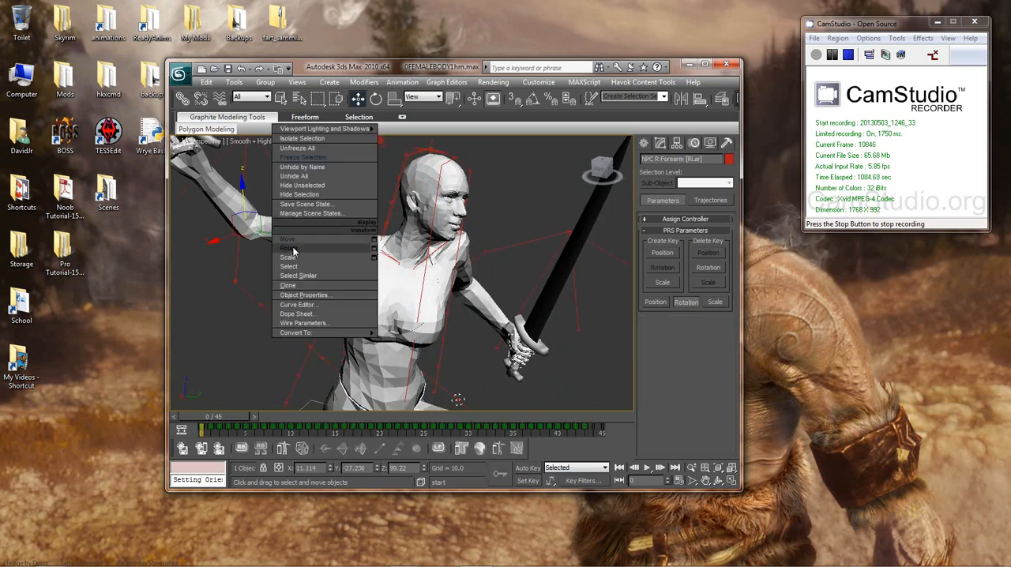
{"action": "left_click", "coordinate": [294, 251]}
{"action": "middle_click_drag", "start_coordinate": [374, 254], "coordinate": [382, 278]}
{"action": "scroll", "coordinate": [382, 279], "scroll_direction": "down", "scroll_amount": 5}
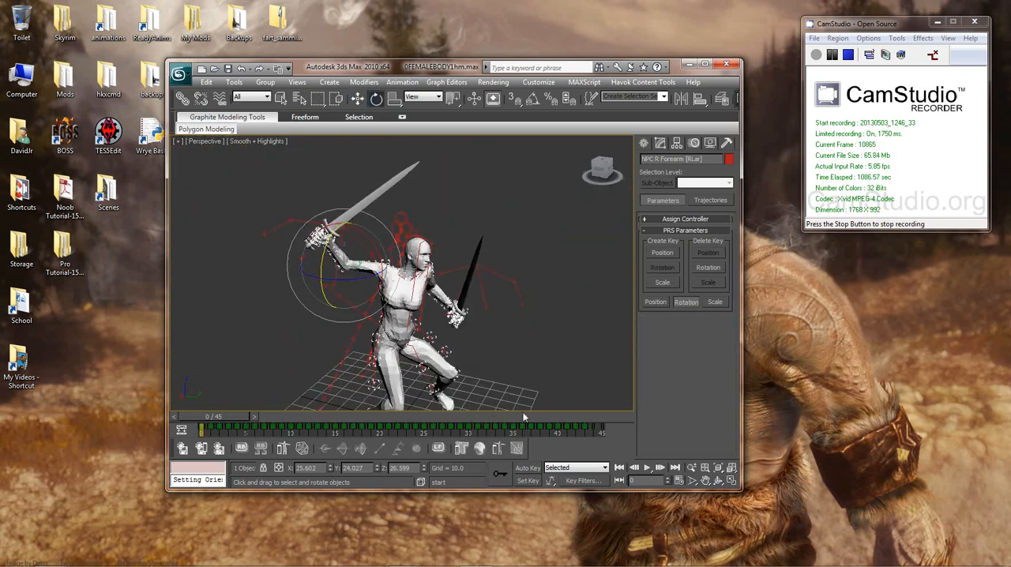
{"action": "scroll", "coordinate": [549, 363], "scroll_direction": "up", "scroll_amount": 2}
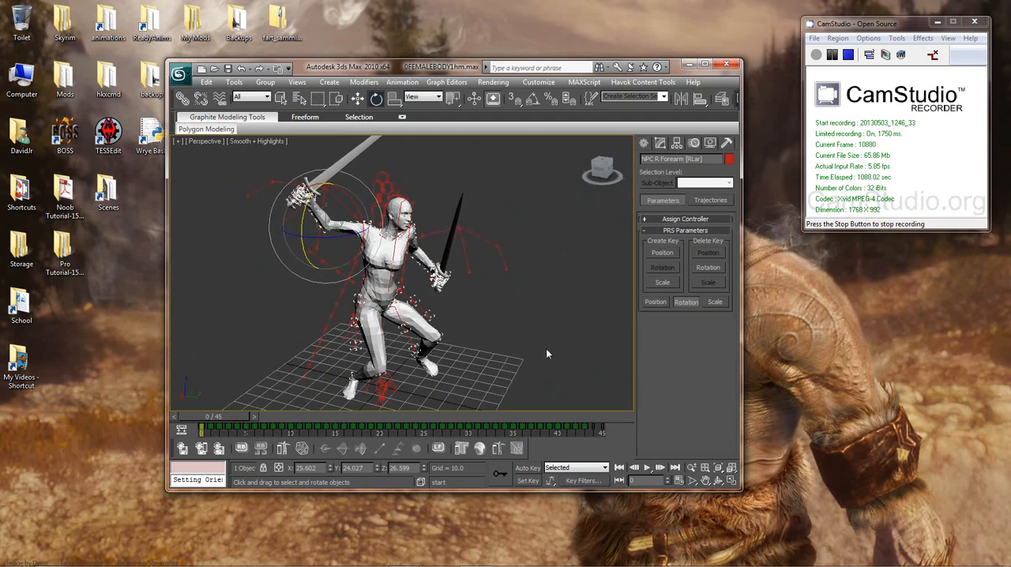
Step: Exclude IK Parameters and Scale from the Set Key filters, leaving only Position and Rotation enabled
{"action": "left_click", "coordinate": [580, 483]}
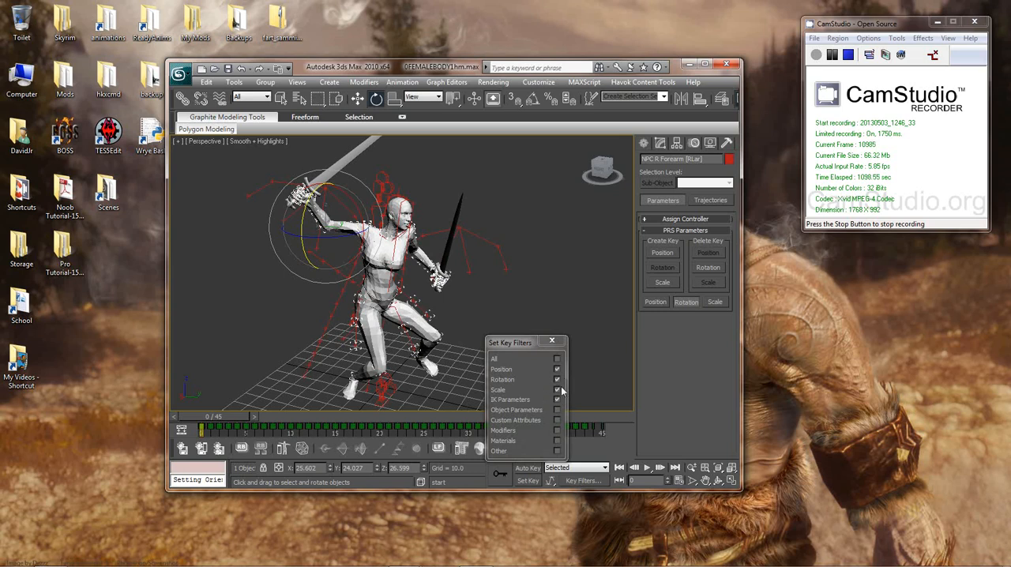
{"action": "left_click", "coordinate": [557, 400]}
{"action": "left_click", "coordinate": [557, 390]}
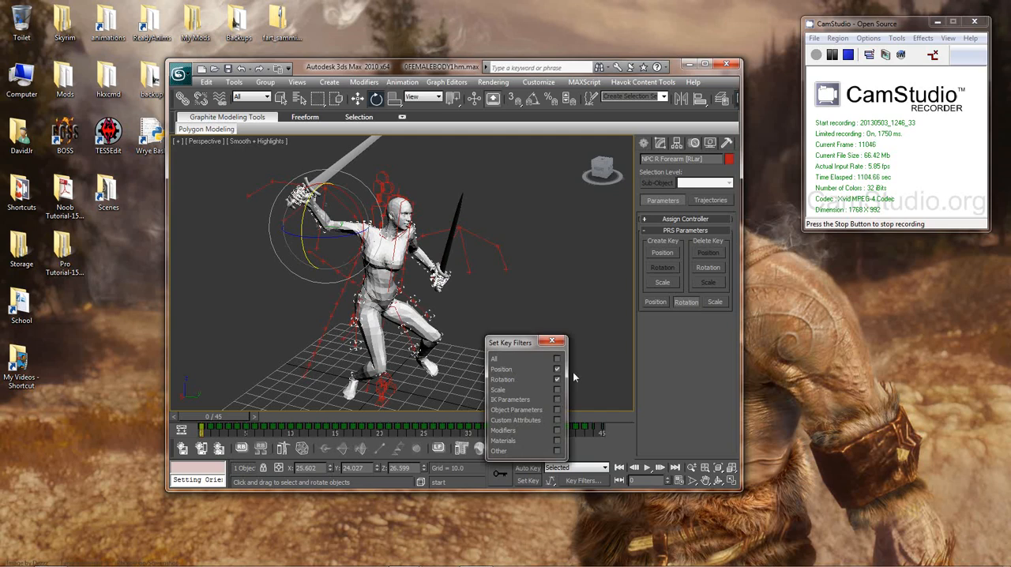
{"action": "left_click", "coordinate": [554, 343]}
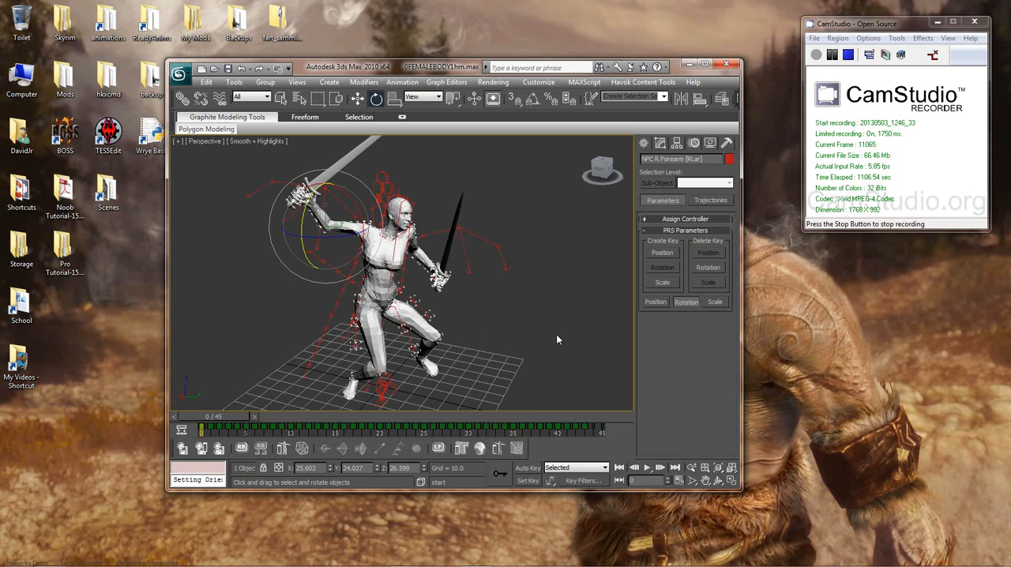
Step: Set a position and rotation key on the right forearm at frame 2, and move the time slider to frame 3
{"action": "key", "text": "period"}
{"action": "key", "text": "period"}
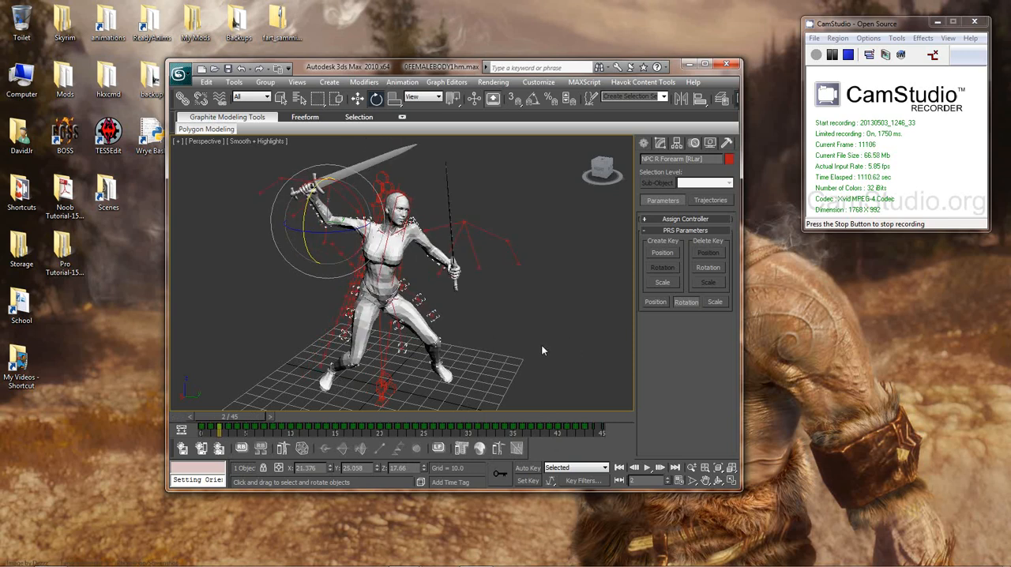
{"action": "key", "text": "k"}
{"action": "left_click_drag", "start_coordinate": [240, 418], "coordinate": [245, 425]}
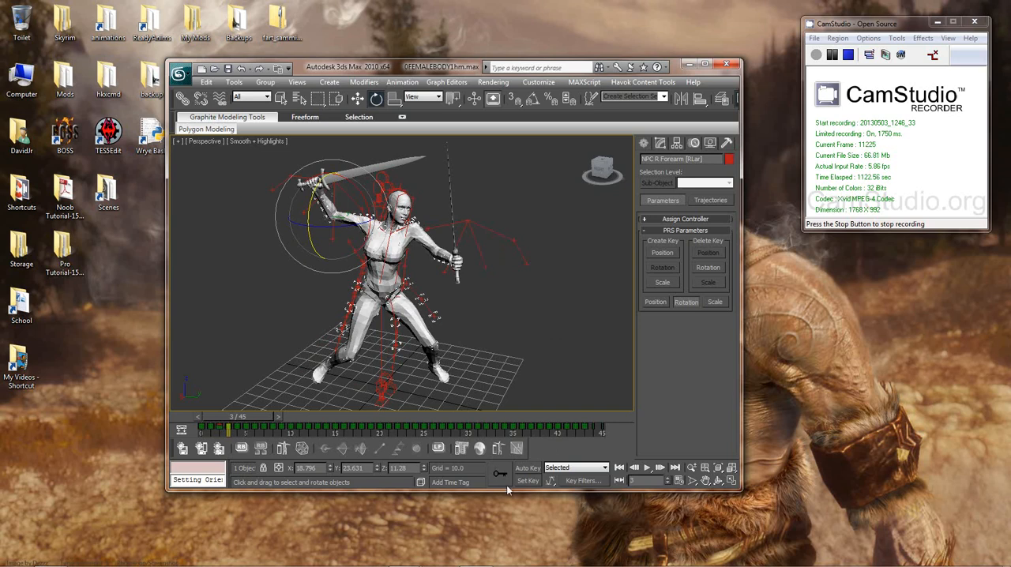
Step: Enable Scale in the Set Key filters, key the right forearm again at frame 2, and advance to frame 4
{"action": "left_click", "coordinate": [587, 481]}
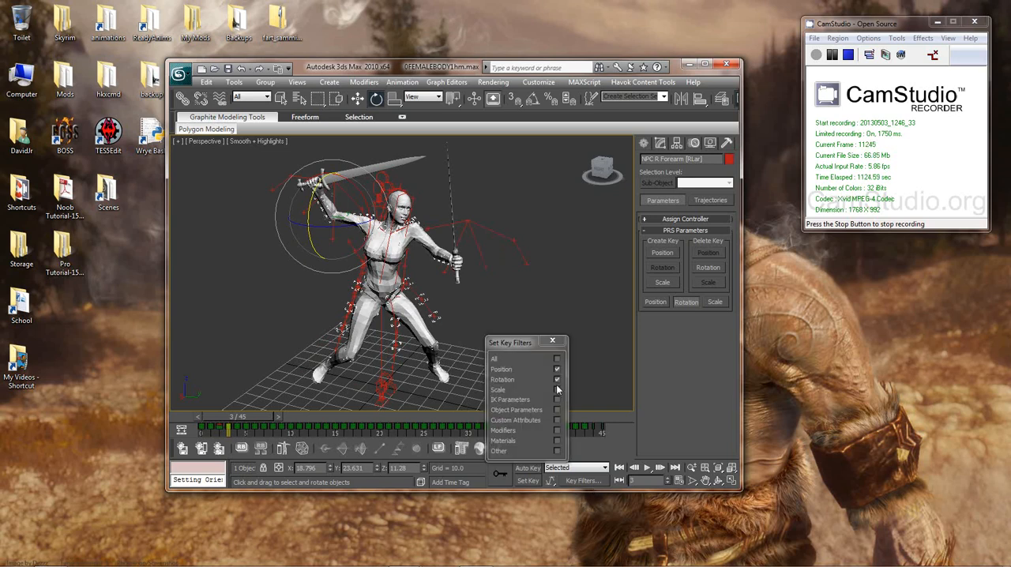
{"action": "left_click", "coordinate": [557, 391]}
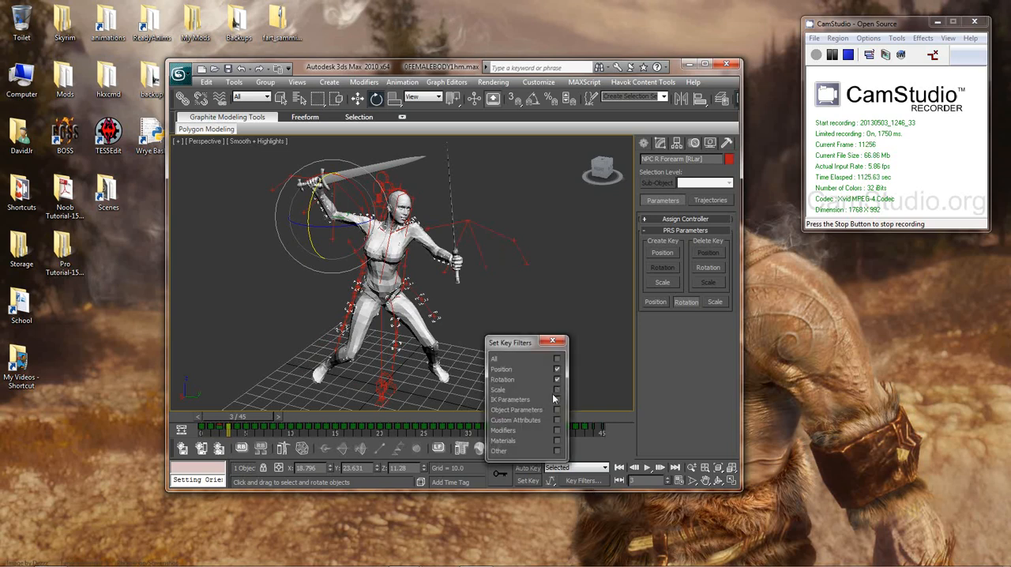
{"action": "left_click", "coordinate": [554, 343]}
{"action": "key", "text": "comma"}
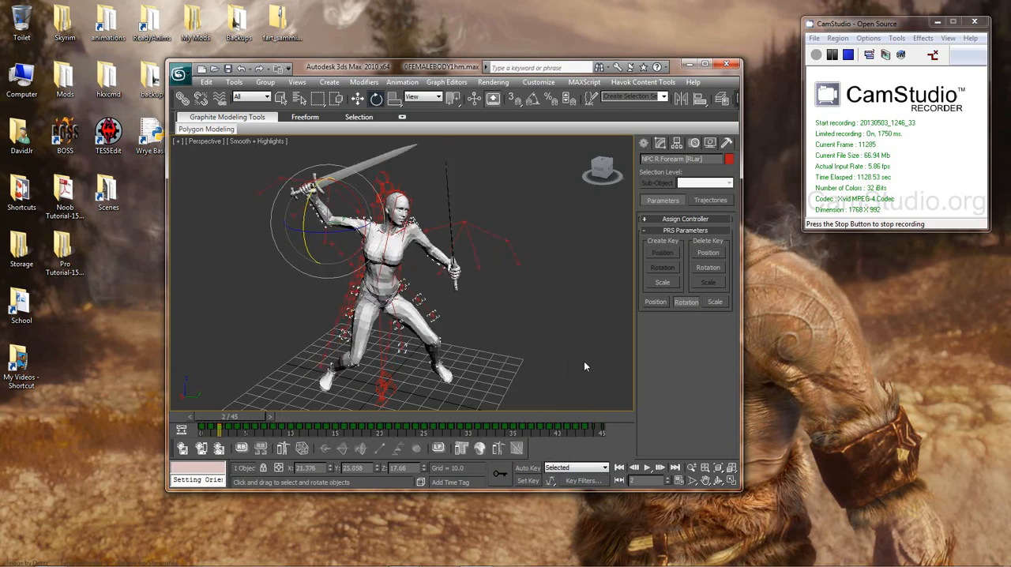
{"action": "key", "text": "k"}
{"action": "left_click_drag", "start_coordinate": [253, 416], "coordinate": [268, 419]}
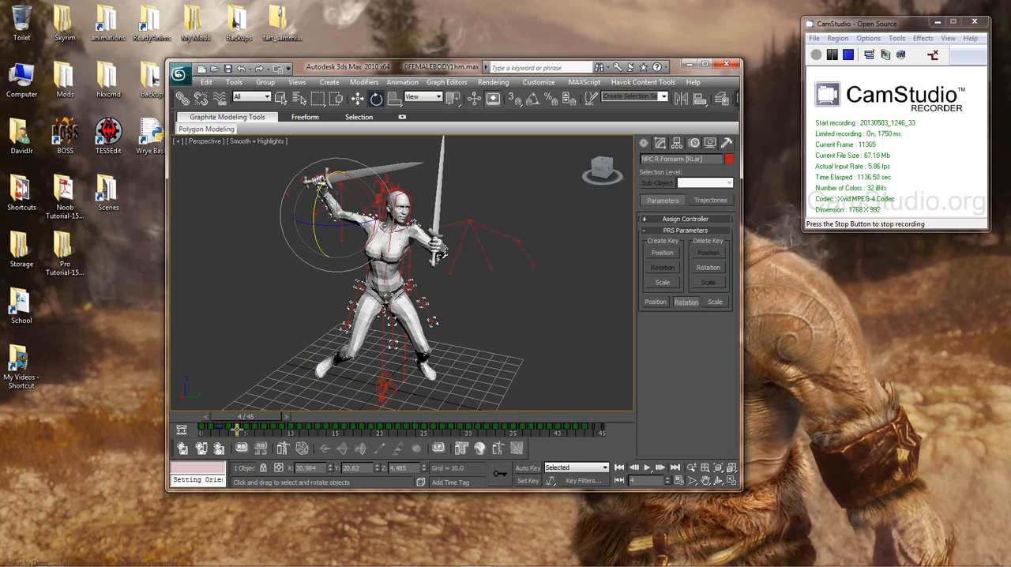
Step: Enable IK Parameters in the Set Key filters alongside Position, Rotation and Scale
{"action": "left_click", "coordinate": [581, 482]}
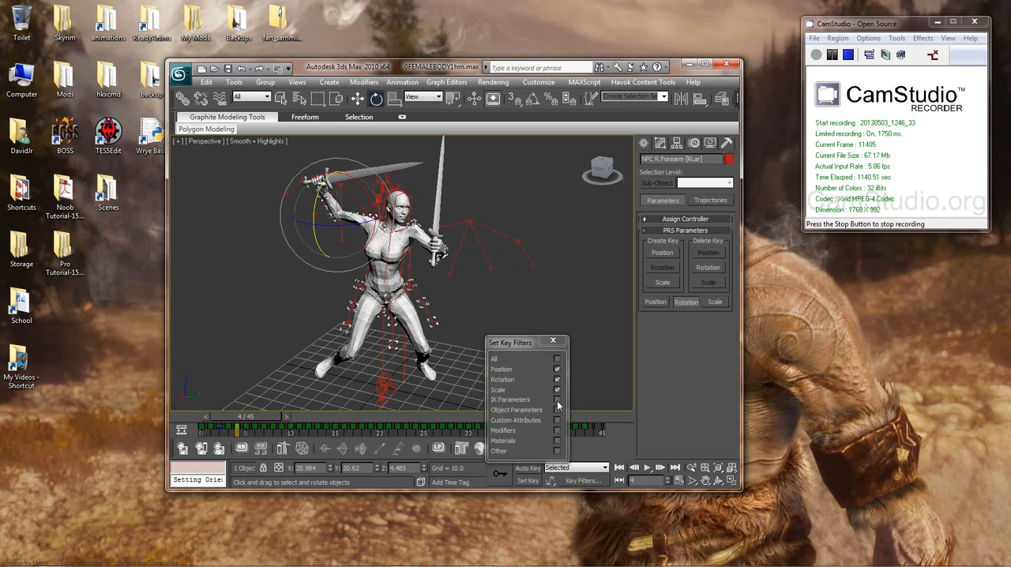
{"action": "left_click", "coordinate": [558, 401]}
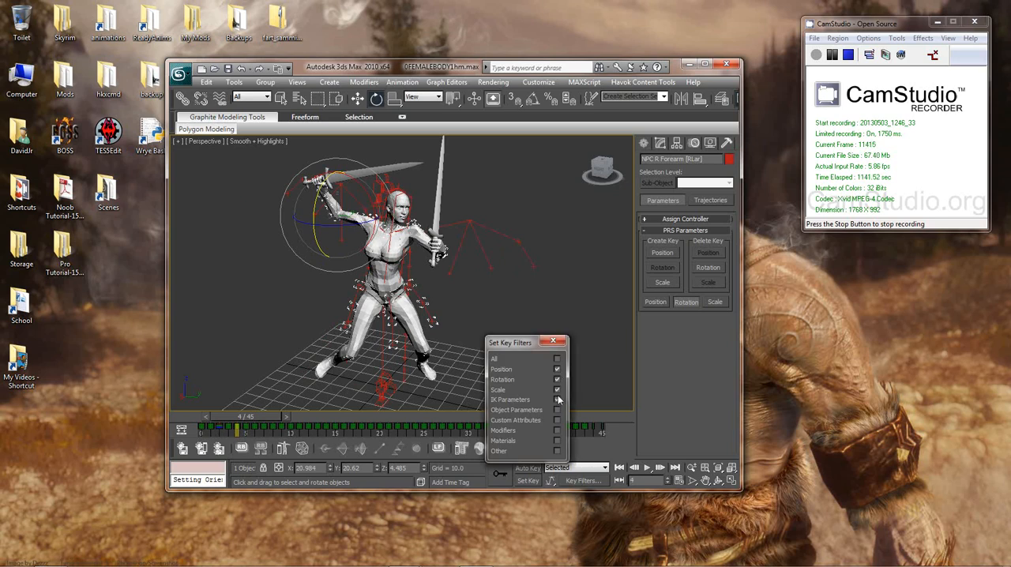
{"action": "left_click", "coordinate": [554, 343]}
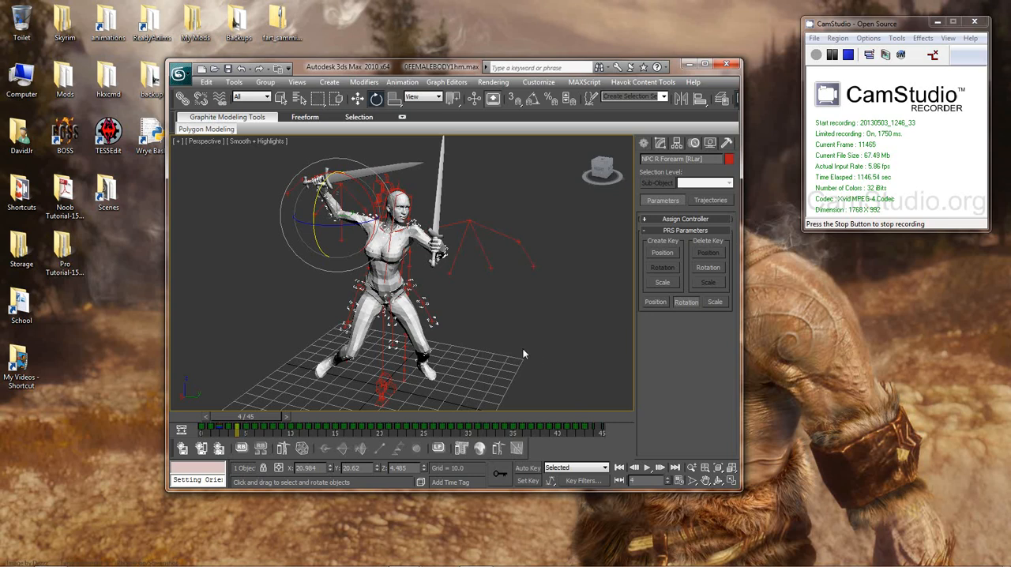
Step: Step back from frame 4 to frame 2 to check the forearm's keys, and review the enabled Set Key filters
{"action": "scroll", "coordinate": [534, 357], "scroll_direction": "up", "scroll_amount": 2}
{"action": "middle_click_drag", "start_coordinate": [534, 357], "coordinate": [532, 342]}
{"action": "scroll", "coordinate": [548, 336], "scroll_direction": "down", "scroll_amount": 2}
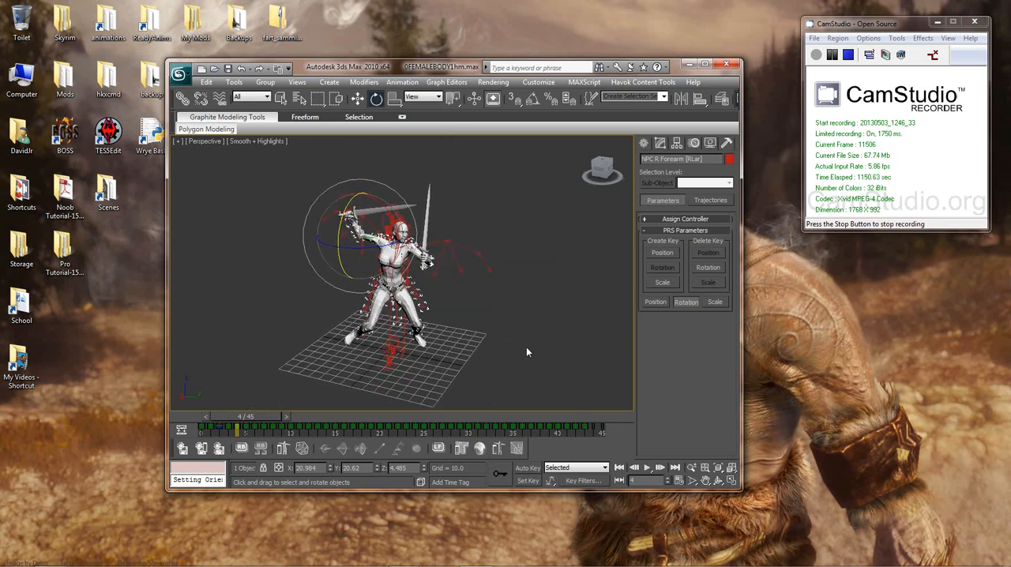
{"action": "key", "text": "comma"}
{"action": "key", "text": "comma"}
{"action": "key", "text": "period"}
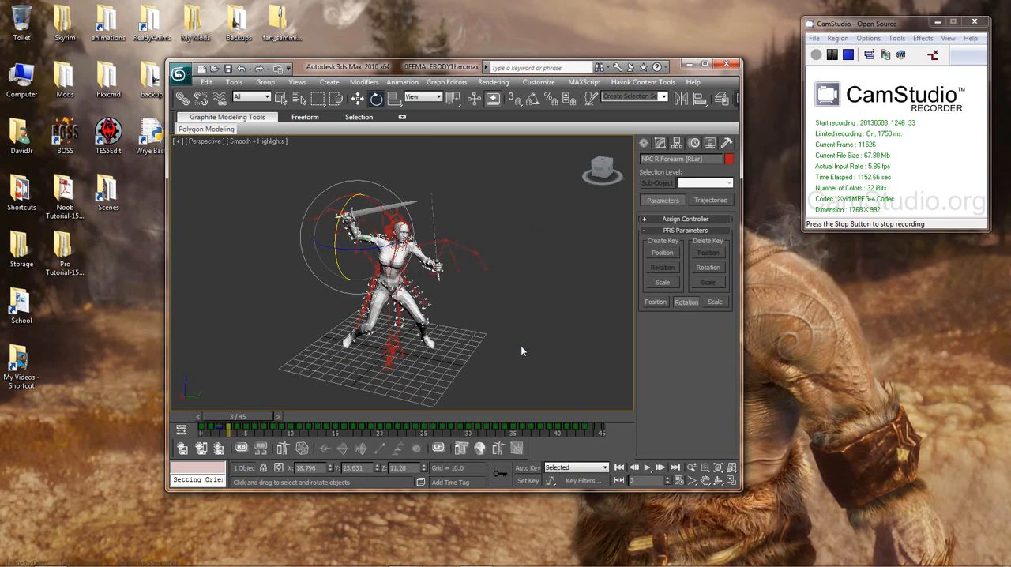
{"action": "key", "text": "comma"}
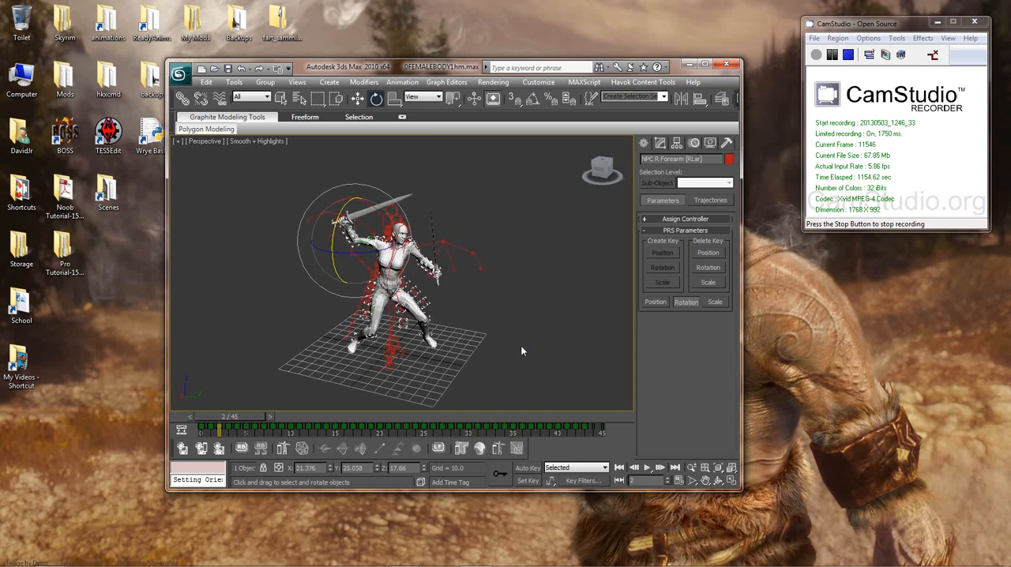
{"action": "left_click", "coordinate": [583, 481]}
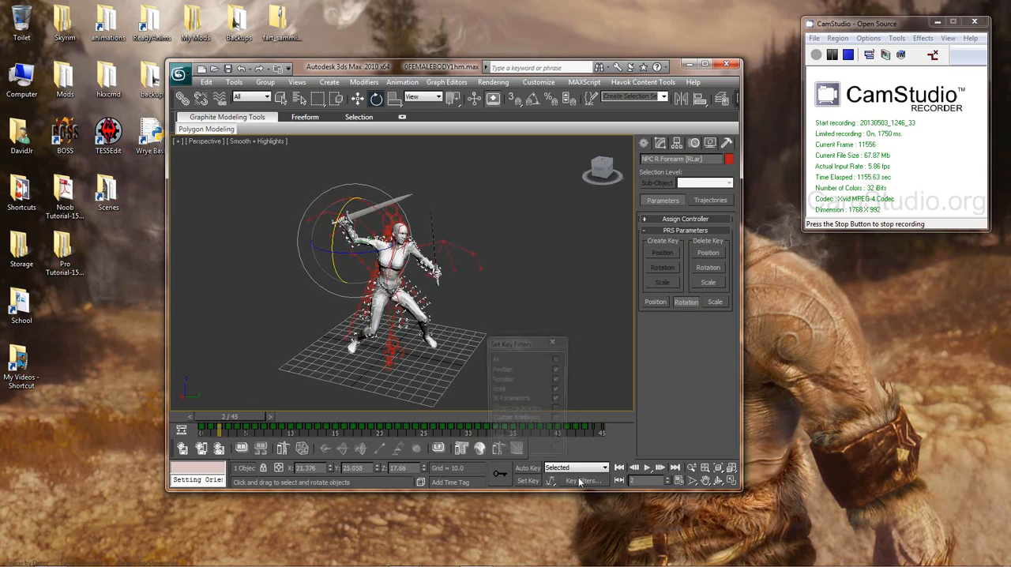
{"action": "left_click", "coordinate": [553, 341]}
Step: Step back and forth through the opening frames, ending on frame 2, to examine the attack pose from different angles
{"action": "key", "text": "period"}
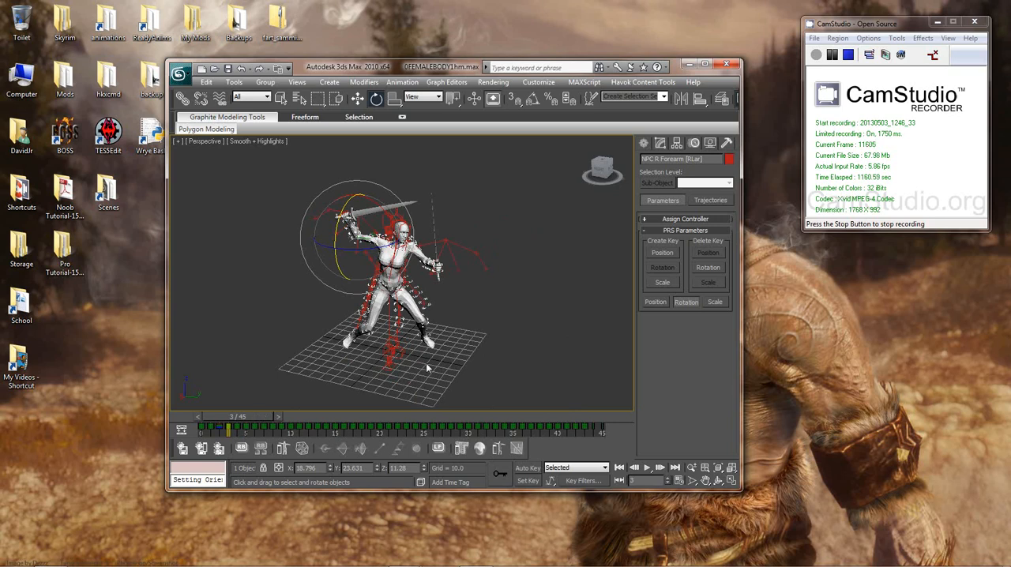
{"action": "middle_click_drag", "start_coordinate": [447, 365], "coordinate": [416, 351], "text": "alt"}
{"action": "key", "text": "comma"}
{"action": "key", "text": "comma"}
{"action": "key", "text": "comma"}
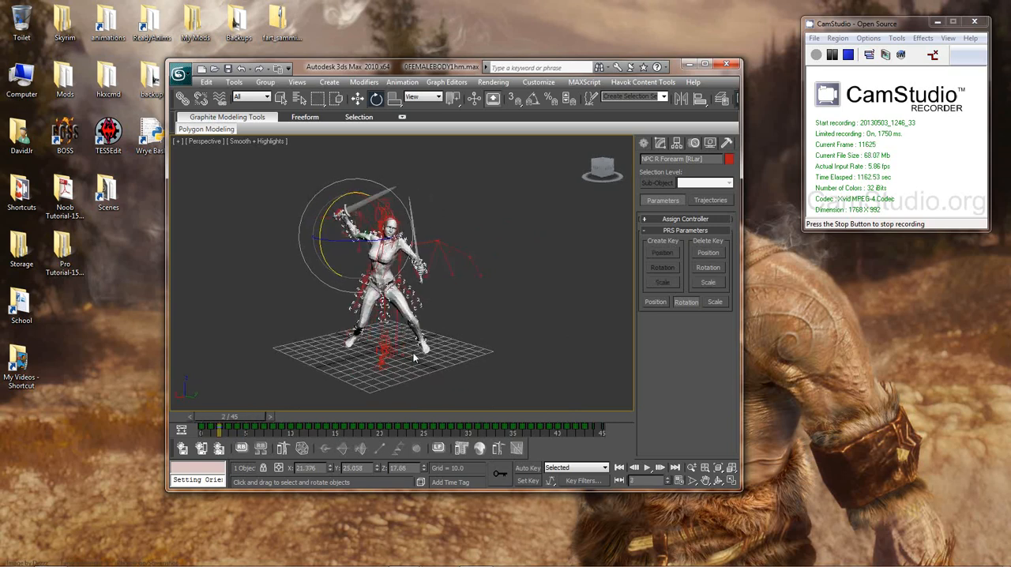
{"action": "key", "text": "period"}
{"action": "key", "text": "period"}
{"action": "key", "text": "period"}
{"action": "key", "text": "period"}
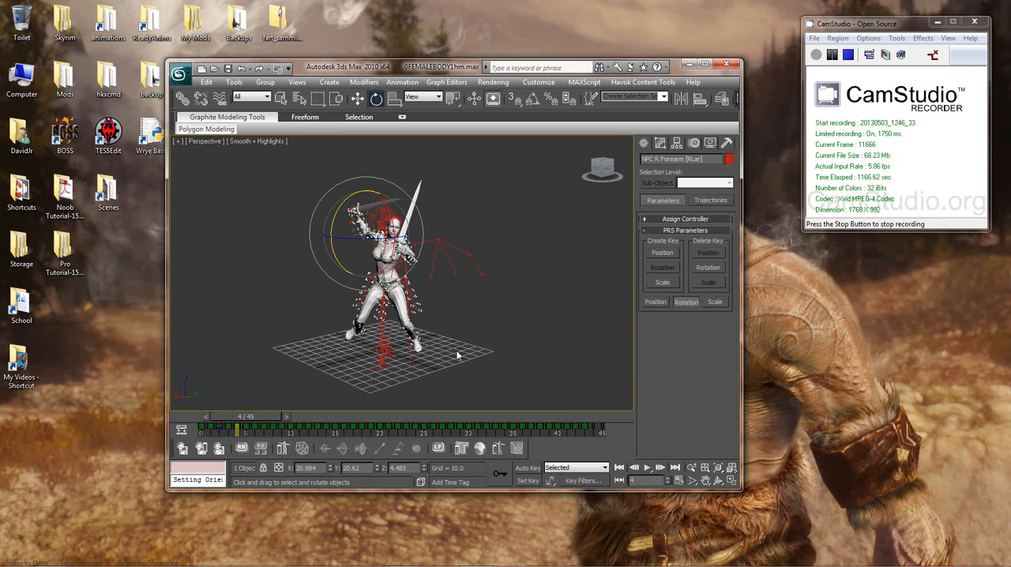
{"action": "middle_click_drag", "start_coordinate": [458, 352], "coordinate": [467, 347]}
{"action": "key", "text": "comma"}
{"action": "key", "text": "comma"}
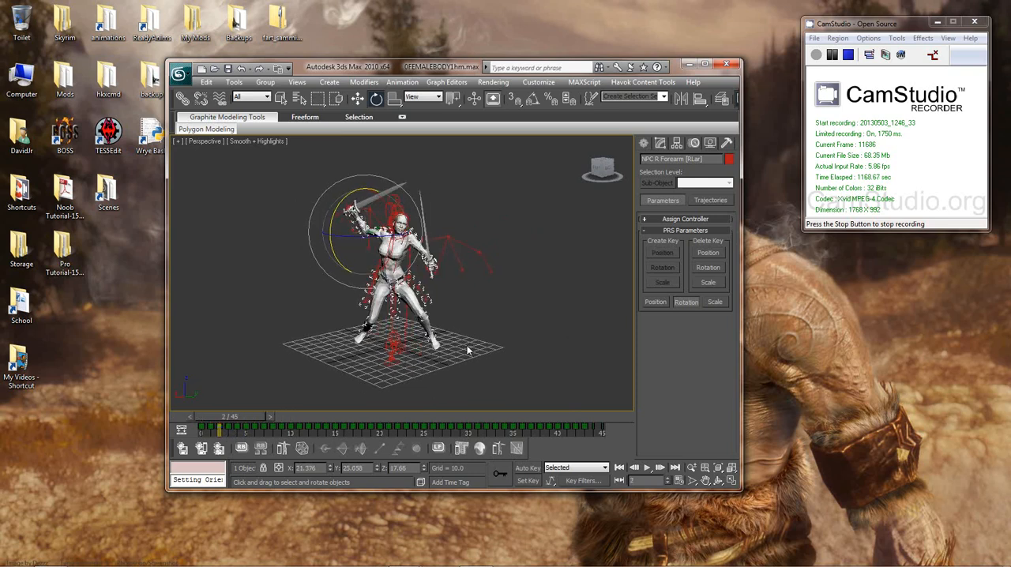
Step: Select the Camera3rd camera above the head at frame 2, and switch the selection to the body's NPC COM bone
{"action": "middle_click_drag", "start_coordinate": [533, 384], "coordinate": [516, 298], "text": "alt"}
{"action": "scroll", "coordinate": [533, 364], "scroll_direction": "up", "scroll_amount": 4}
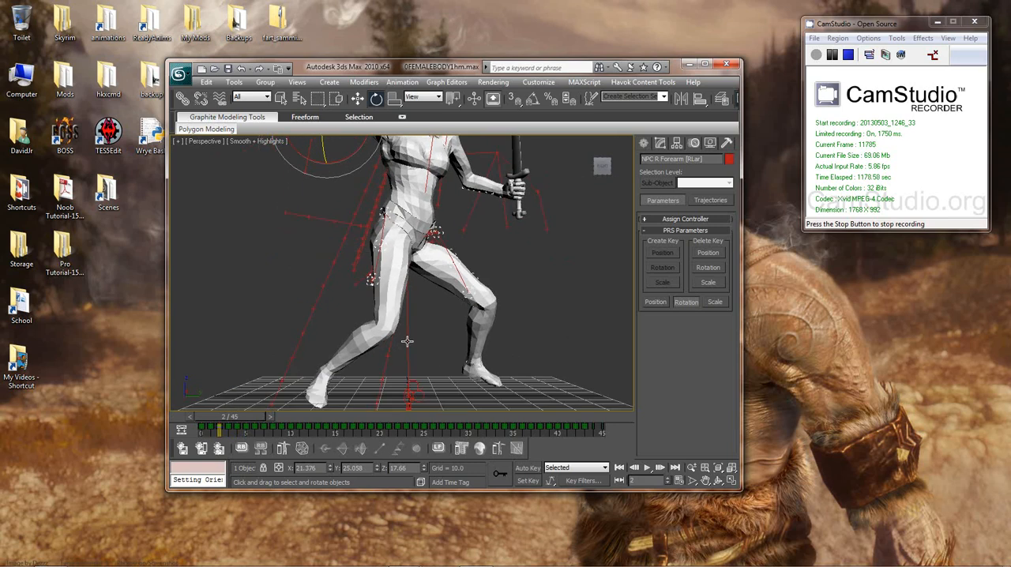
{"action": "middle_click_drag", "start_coordinate": [407, 342], "coordinate": [511, 366], "text": "alt"}
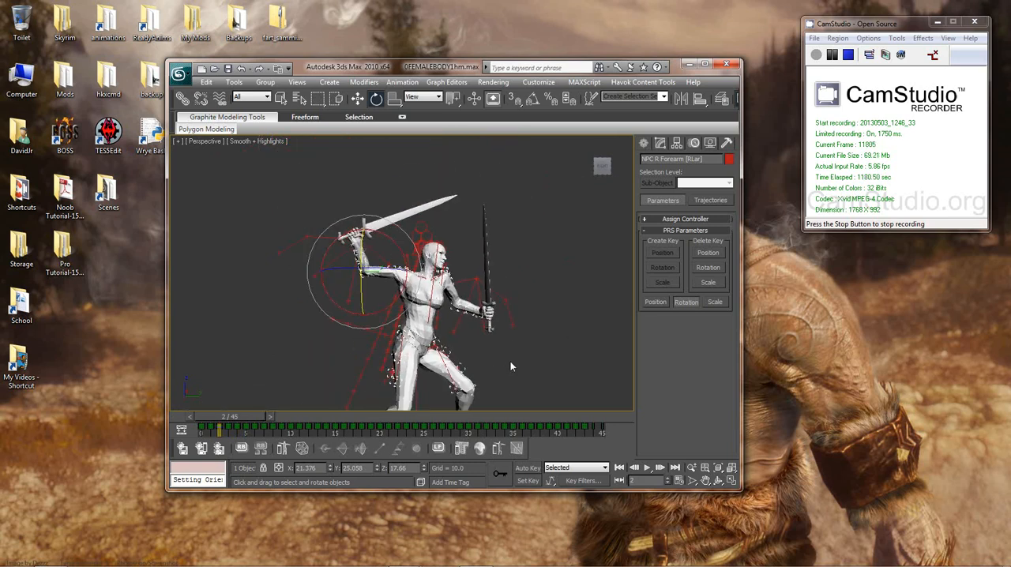
{"action": "left_click", "coordinate": [419, 228]}
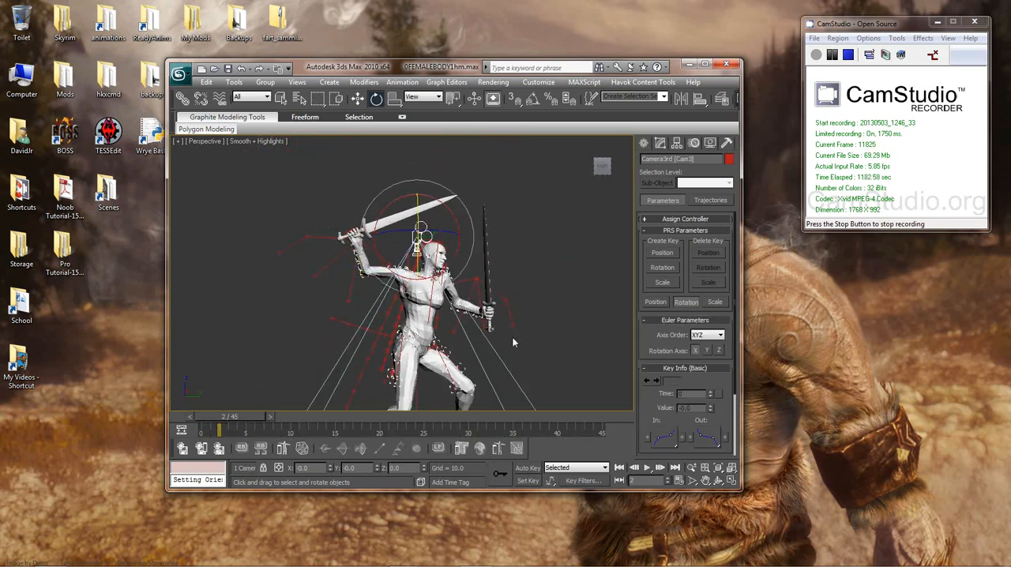
{"action": "middle_click_drag", "start_coordinate": [511, 326], "coordinate": [512, 255]}
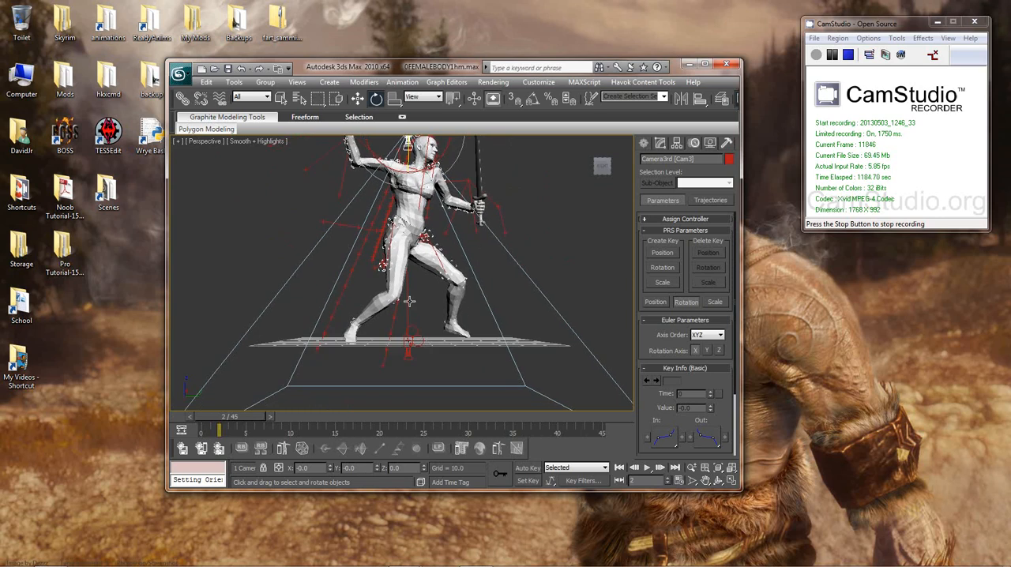
{"action": "left_click", "coordinate": [440, 327]}
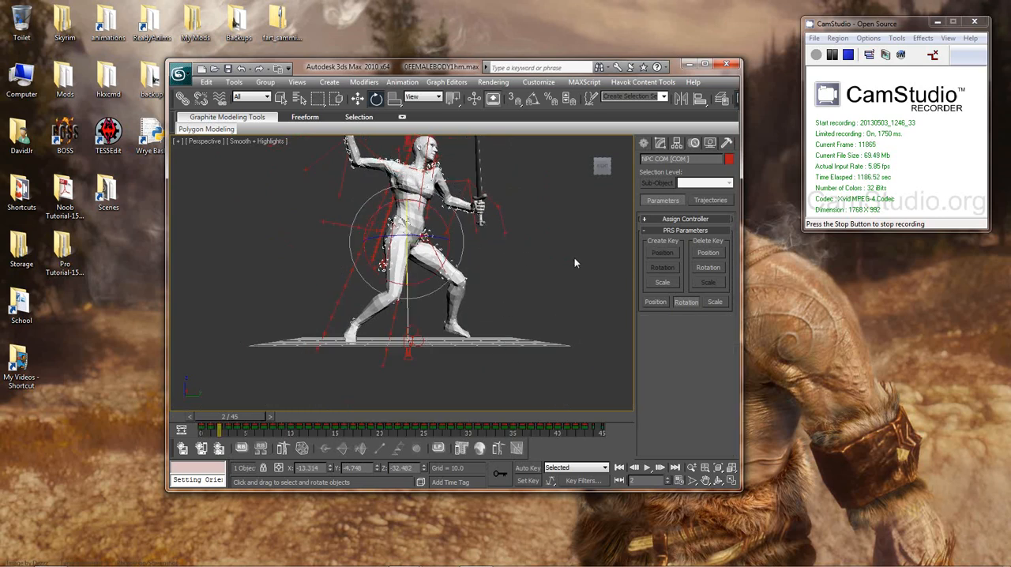
Step: Open Bone Tools to check the NPC COM bone's object properties, and close it without changing anything
{"action": "left_click", "coordinate": [400, 82]}
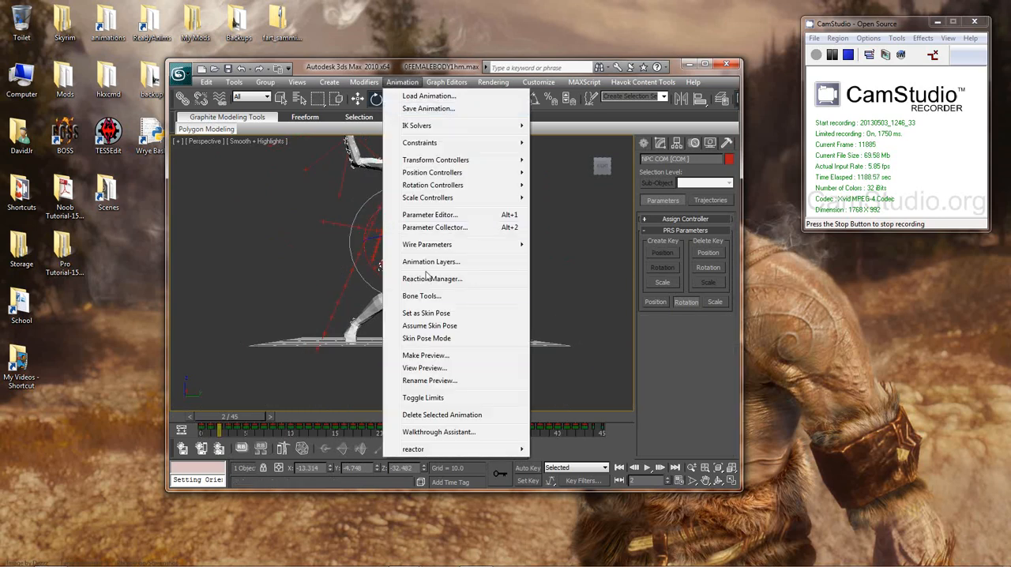
{"action": "left_click", "coordinate": [422, 296]}
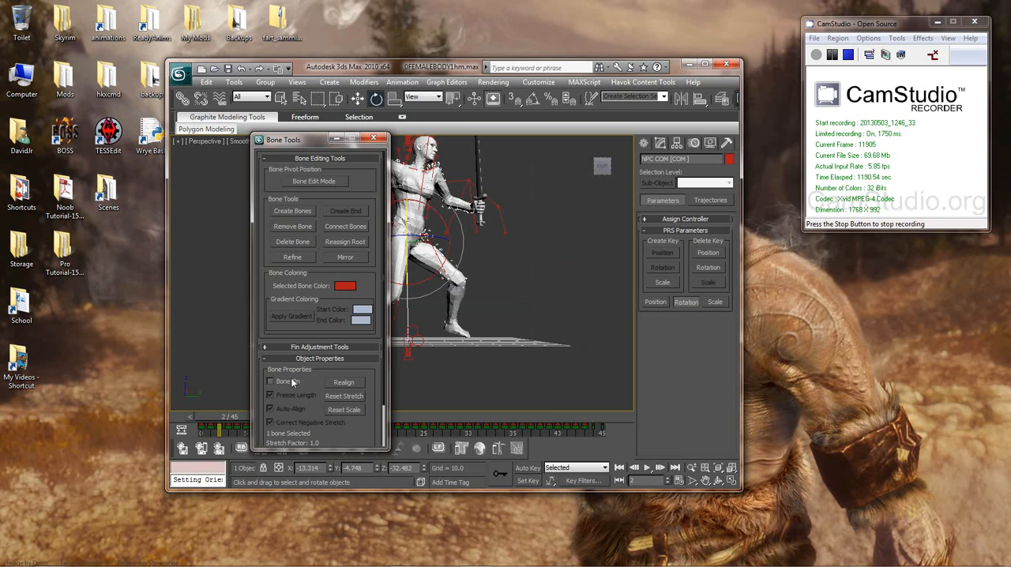
{"action": "left_click", "coordinate": [373, 139]}
{"action": "middle_click_drag", "start_coordinate": [452, 316], "coordinate": [423, 299]}
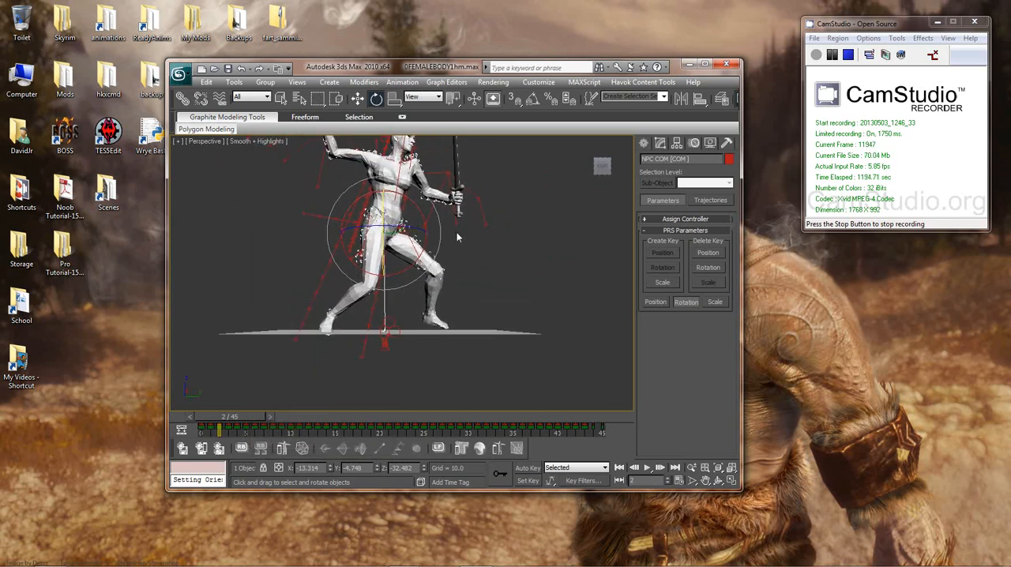
Step: Activate the Move tool and examine the body and NPC COM bone at frame 2 from different angles
{"action": "key", "text": "w"}
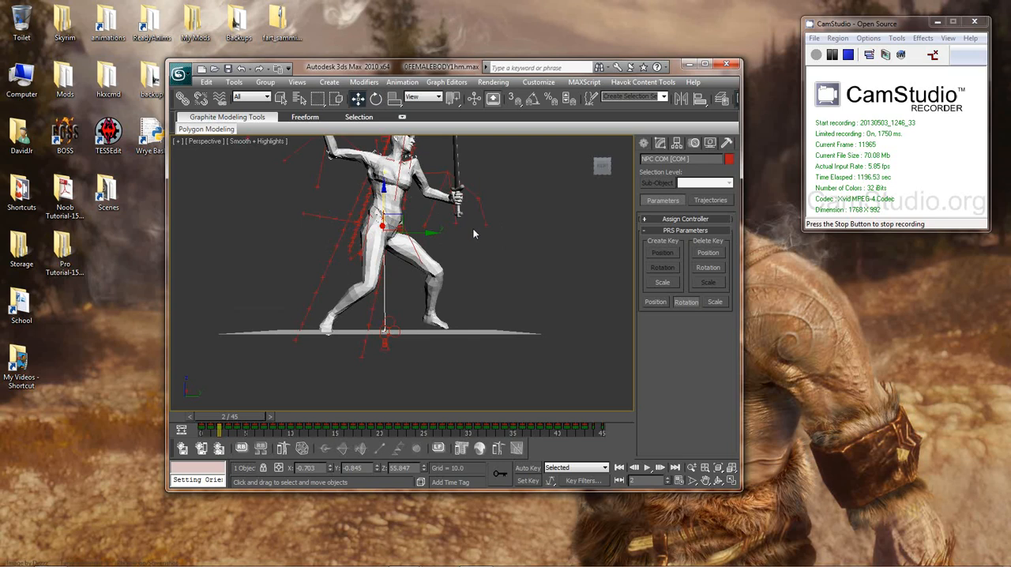
{"action": "middle_click_drag", "start_coordinate": [474, 234], "coordinate": [480, 257], "text": "alt"}
{"action": "left_click_drag", "start_coordinate": [380, 225], "coordinate": [450, 228]}
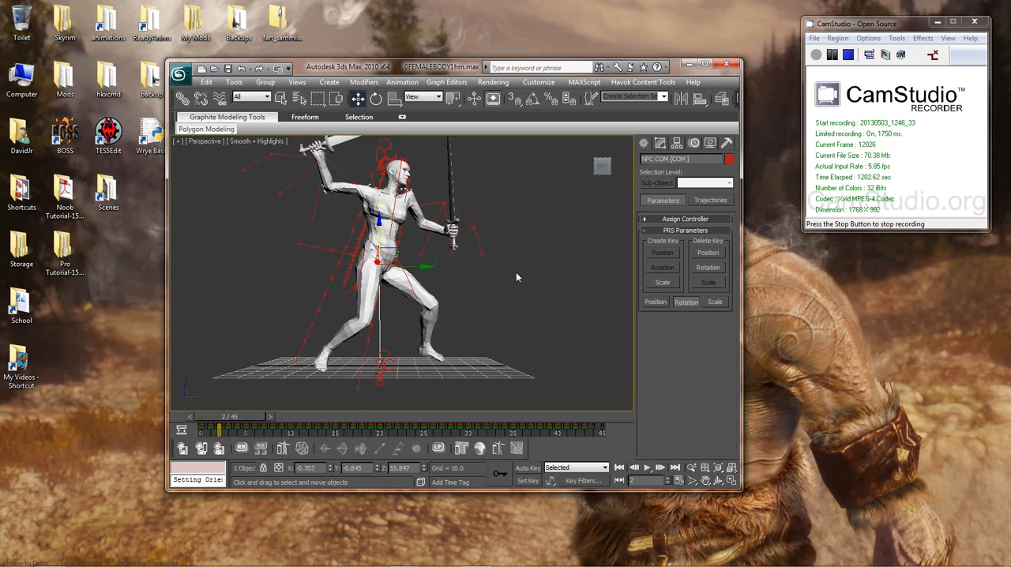
{"action": "mouse_move", "coordinate": [517, 276]}
{"action": "middle_mouse_down", "text": "alt"}
{"action": "mouse_move", "coordinate": [427, 276]}
{"action": "mouse_move", "coordinate": [514, 267]}
{"action": "middle_mouse_up", "text": "alt"}
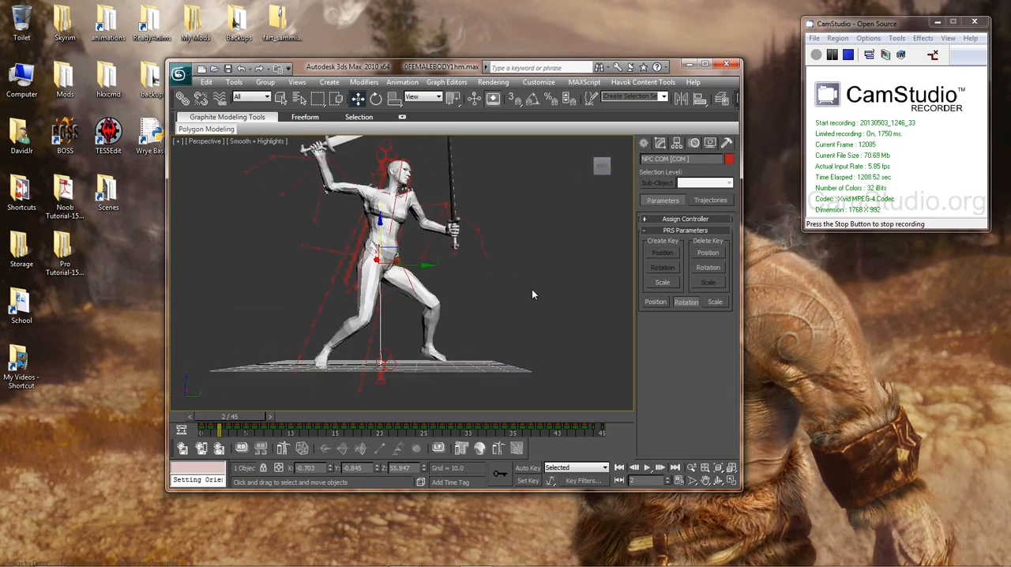
{"action": "middle_click_drag", "start_coordinate": [533, 294], "coordinate": [550, 302], "text": "alt"}
{"action": "scroll", "coordinate": [548, 293], "scroll_direction": "down", "scroll_amount": 2}
{"action": "middle_click_drag", "start_coordinate": [550, 302], "coordinate": [541, 291]}
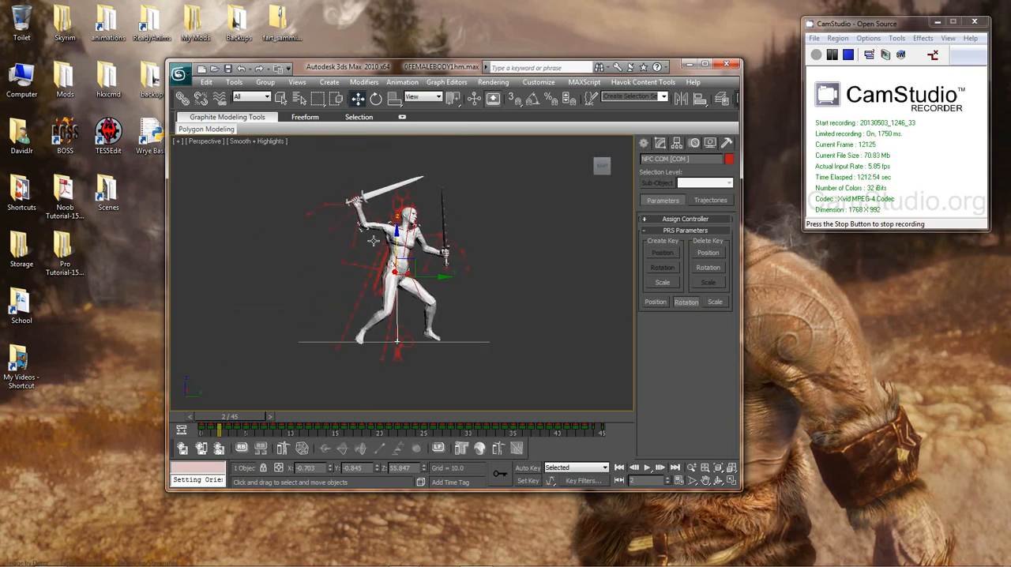
{"action": "middle_click_drag", "start_coordinate": [472, 262], "coordinate": [477, 254]}
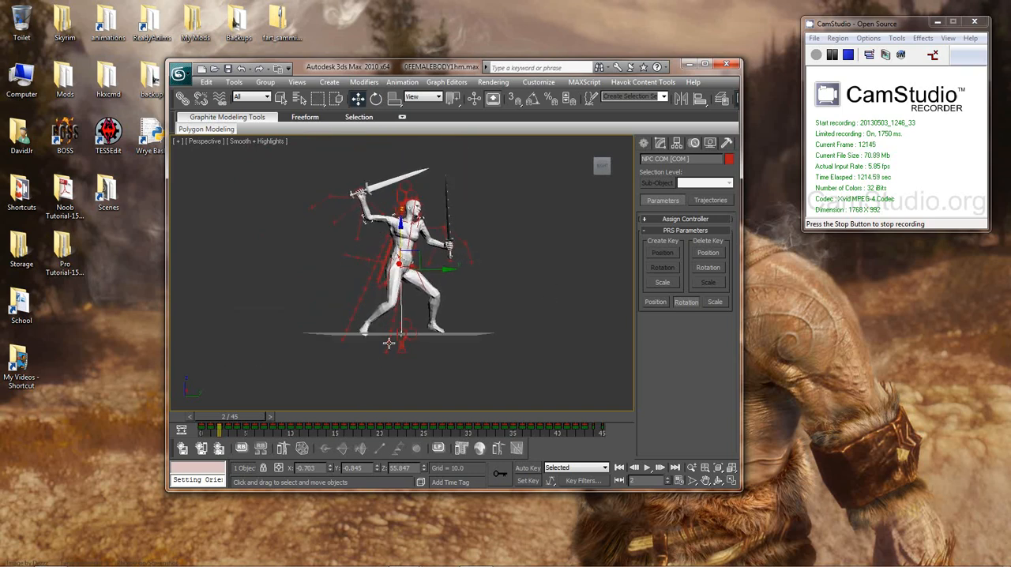
Step: Clear the bone selection and return the animation to frame 0
{"action": "left_click", "coordinate": [493, 306]}
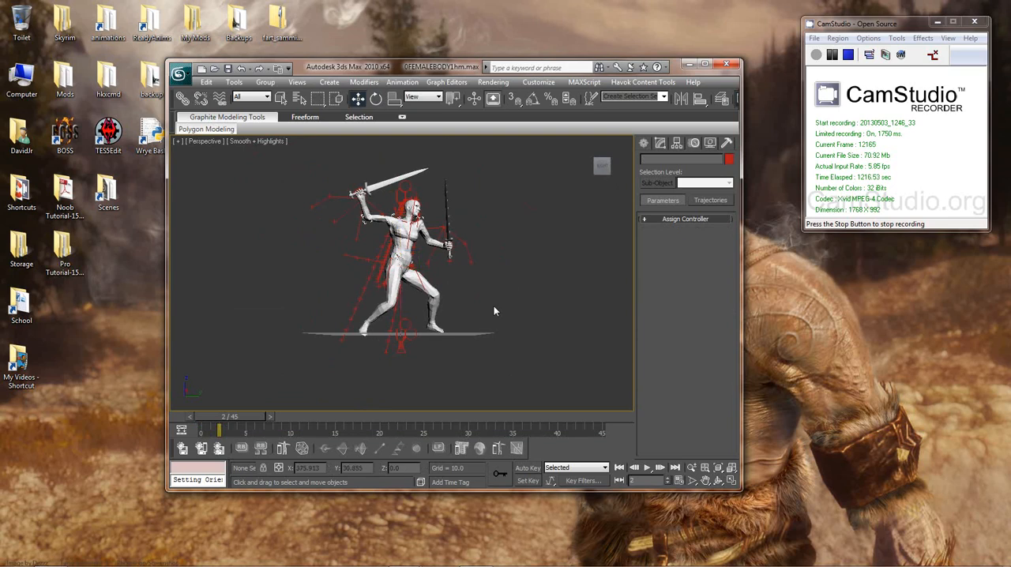
{"action": "scroll", "coordinate": [494, 305], "scroll_direction": "up", "scroll_amount": 5}
{"action": "middle_click_drag", "start_coordinate": [494, 306], "coordinate": [410, 298], "text": "alt"}
{"action": "scroll", "coordinate": [409, 299], "scroll_direction": "down", "scroll_amount": 5}
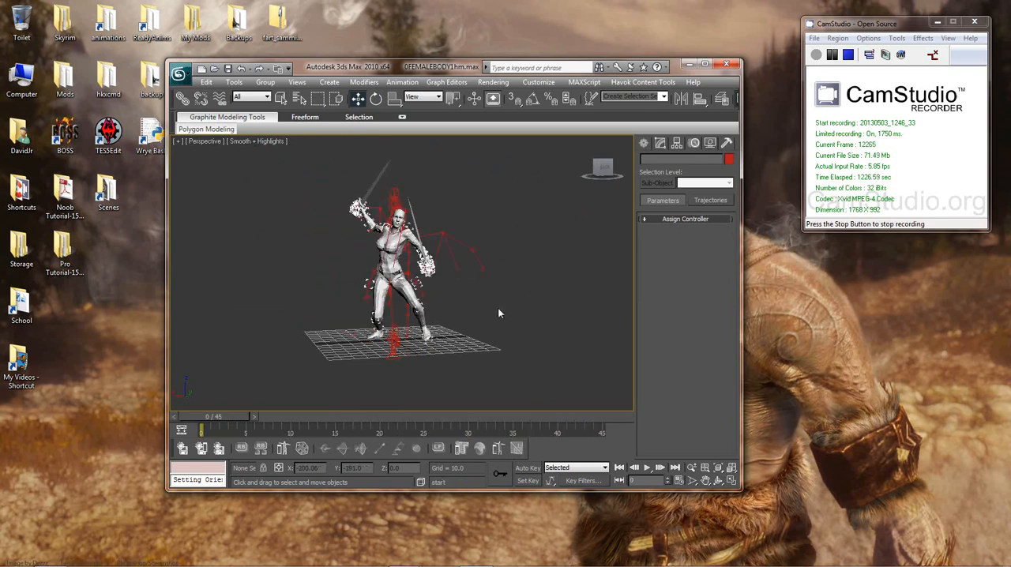
{"action": "middle_click_drag", "start_coordinate": [503, 311], "coordinate": [515, 298], "text": "alt"}
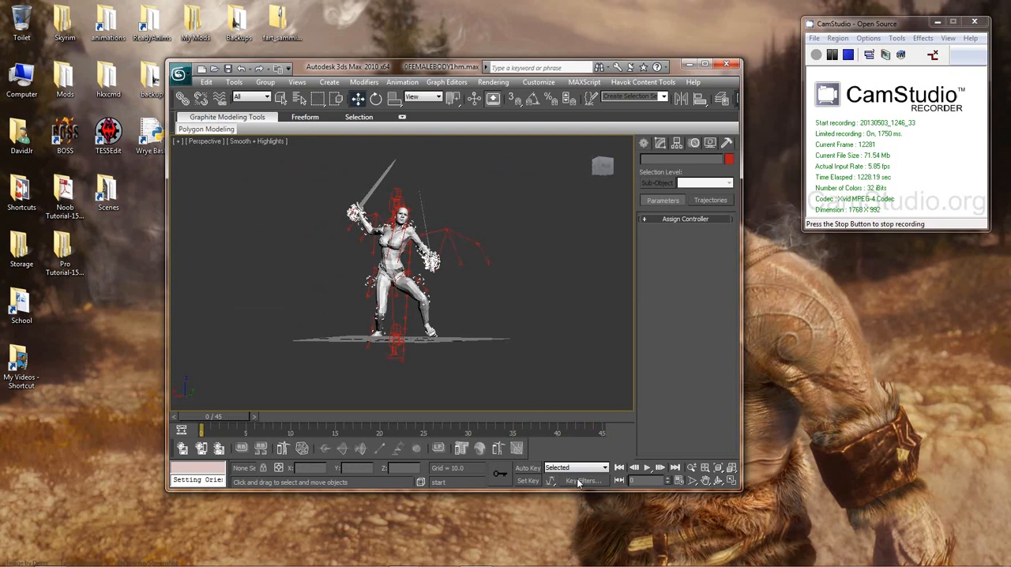
Step: Turn on Set Key mode and change the Perspective viewport's shading to Wireframe
{"action": "left_click", "coordinate": [534, 480]}
{"action": "middle_click_drag", "start_coordinate": [524, 350], "coordinate": [537, 366]}
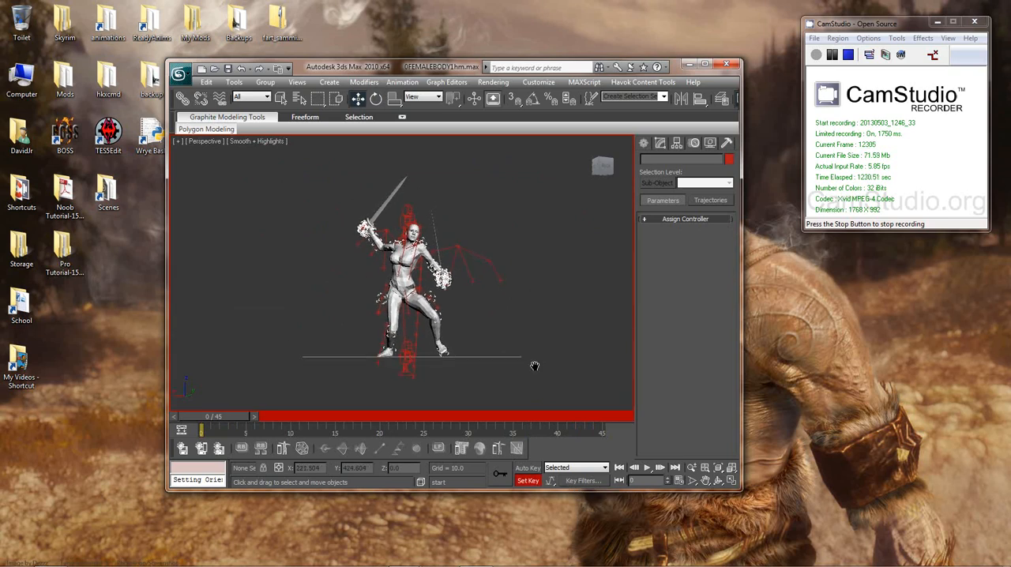
{"action": "scroll", "coordinate": [532, 359], "scroll_direction": "up", "scroll_amount": 6}
{"action": "middle_click_drag", "start_coordinate": [489, 313], "coordinate": [516, 325], "text": "alt"}
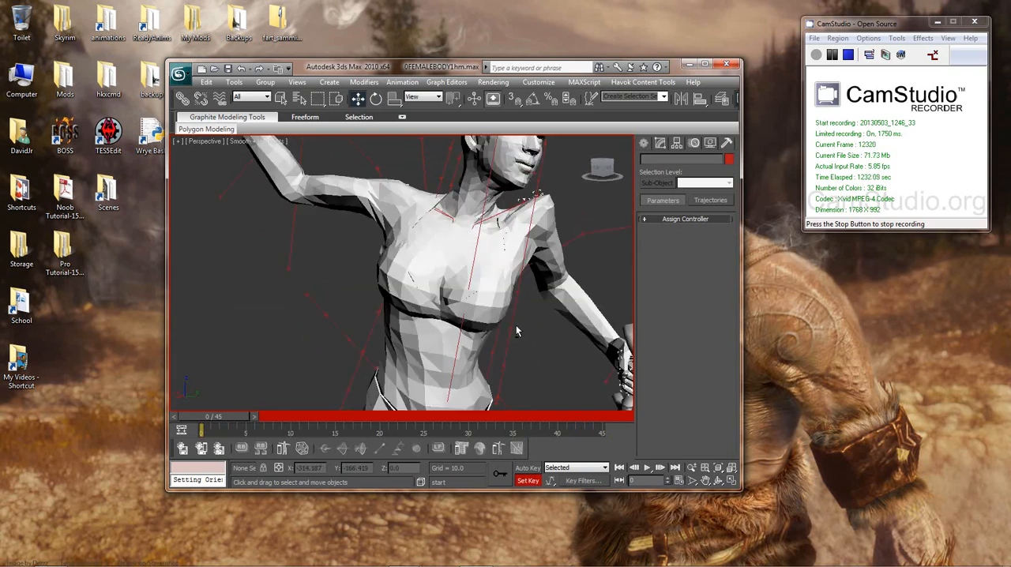
{"action": "left_click", "coordinate": [267, 142]}
{"action": "left_click", "coordinate": [294, 181]}
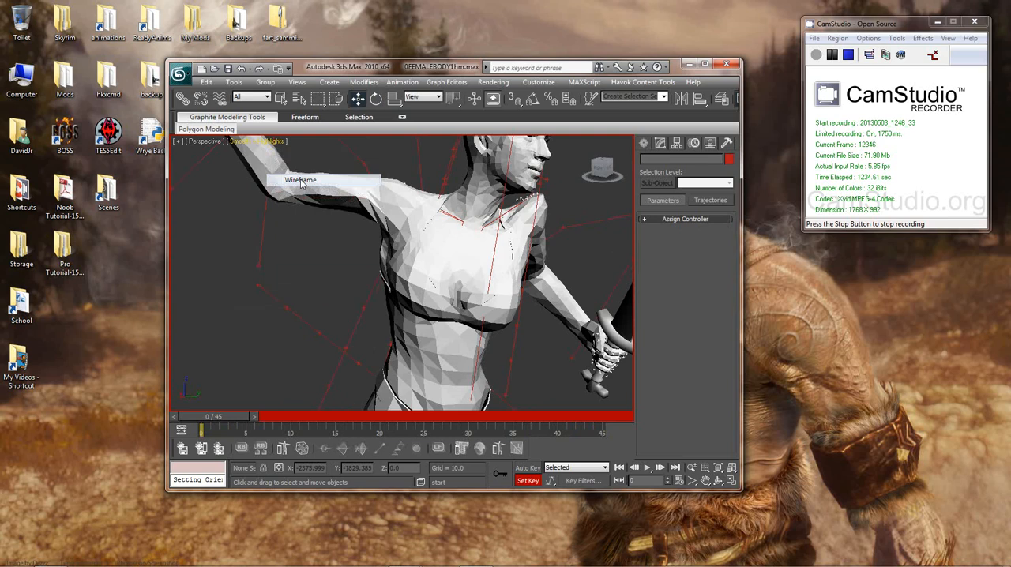
Step: Select the NPC R UpperArm bone inside the wireframe body's raised sword arm
{"action": "left_click", "coordinate": [399, 213]}
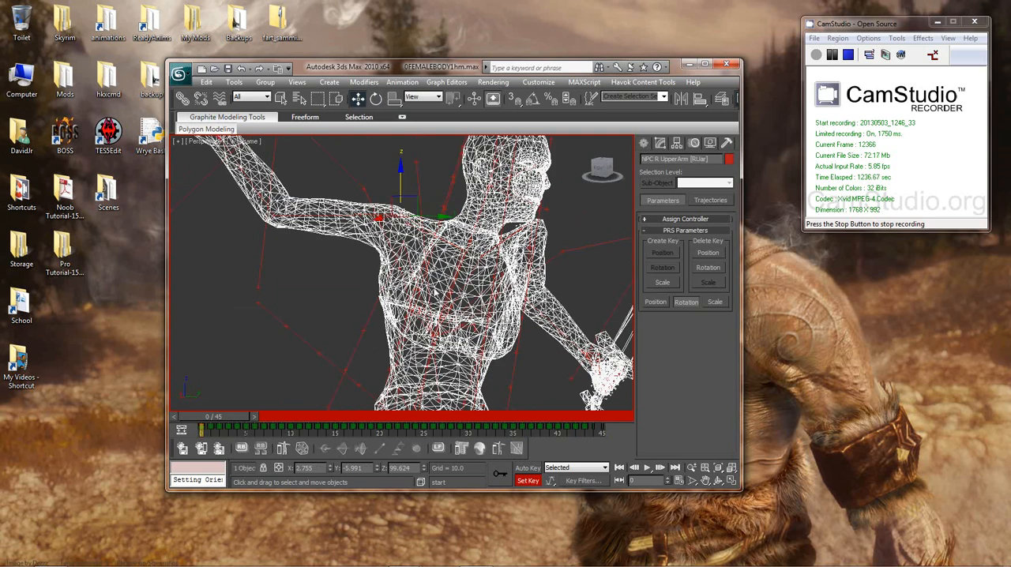
{"action": "middle_click_drag", "start_coordinate": [434, 294], "coordinate": [389, 264], "text": "alt"}
{"action": "scroll", "coordinate": [392, 256], "scroll_direction": "down", "scroll_amount": 4}
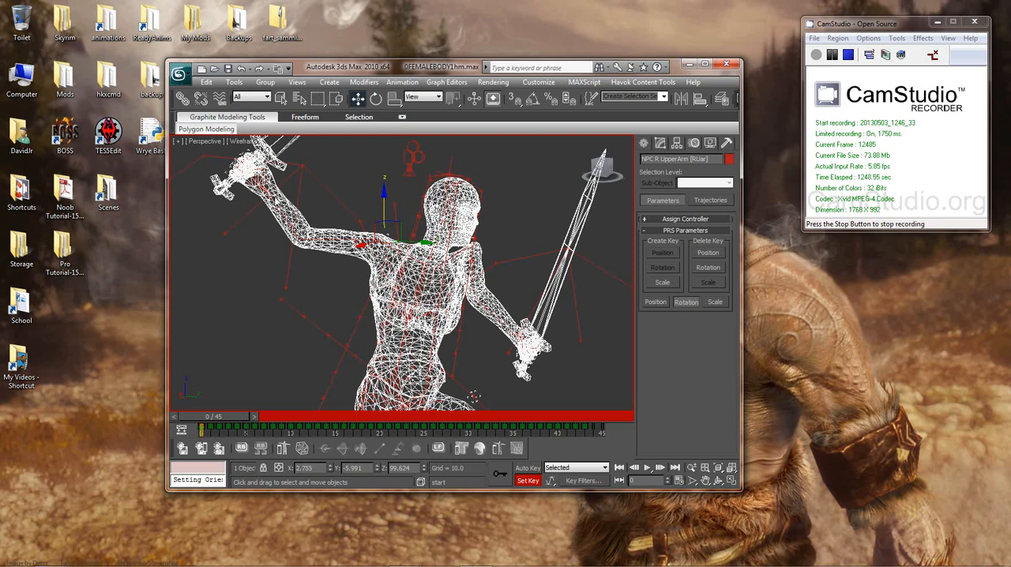
{"action": "middle_click_drag", "start_coordinate": [379, 292], "coordinate": [364, 287], "text": "alt"}
{"action": "scroll", "coordinate": [376, 290], "scroll_direction": "down", "scroll_amount": 2}
Step: Select the NPC R Clavicle, UpperArm, Forearm and Hand bones together by name from the scene's object list
{"action": "key", "text": "h"}
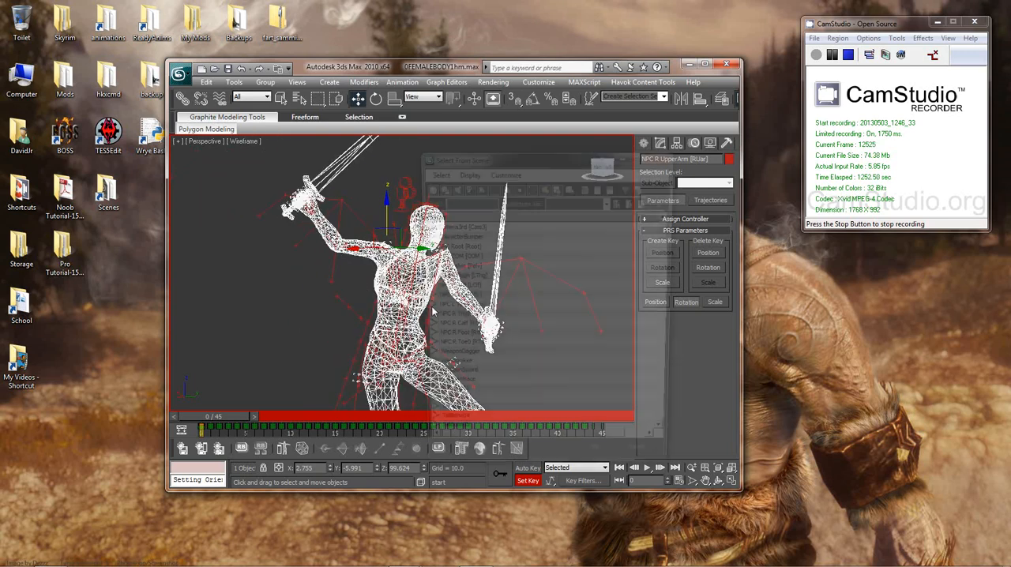
{"action": "left_click_drag", "start_coordinate": [673, 228], "coordinate": [677, 321]}
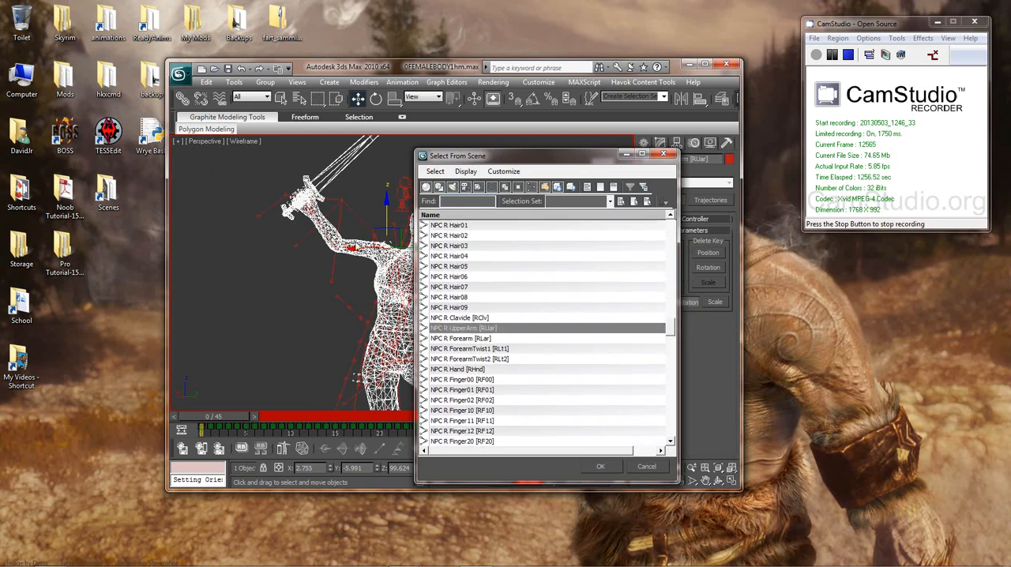
{"action": "left_click", "coordinate": [466, 318]}
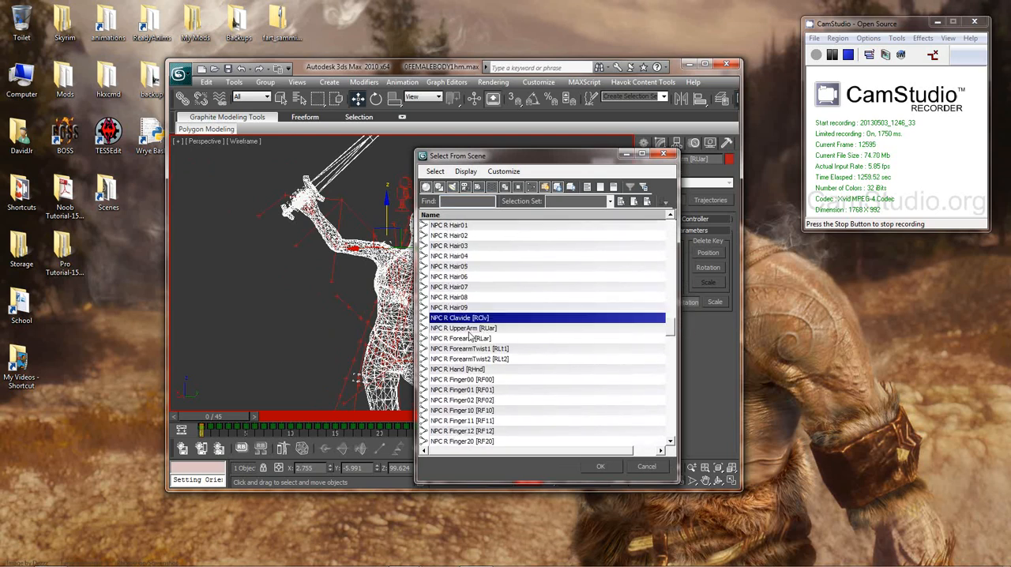
{"action": "left_click", "coordinate": [452, 330], "text": "ctrl"}
{"action": "left_click", "coordinate": [456, 339], "text": "ctrl"}
{"action": "left_click", "coordinate": [466, 369], "text": "ctrl"}
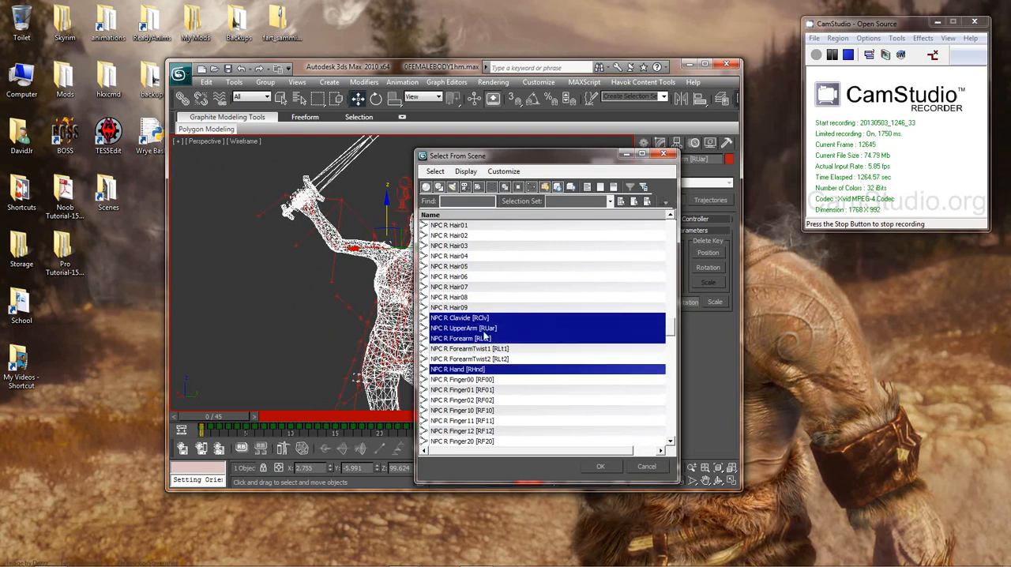
{"action": "left_click", "coordinate": [601, 466]}
{"action": "middle_click_drag", "start_coordinate": [482, 293], "coordinate": [491, 326]}
{"action": "scroll", "coordinate": [491, 327], "scroll_direction": "down", "scroll_amount": 2}
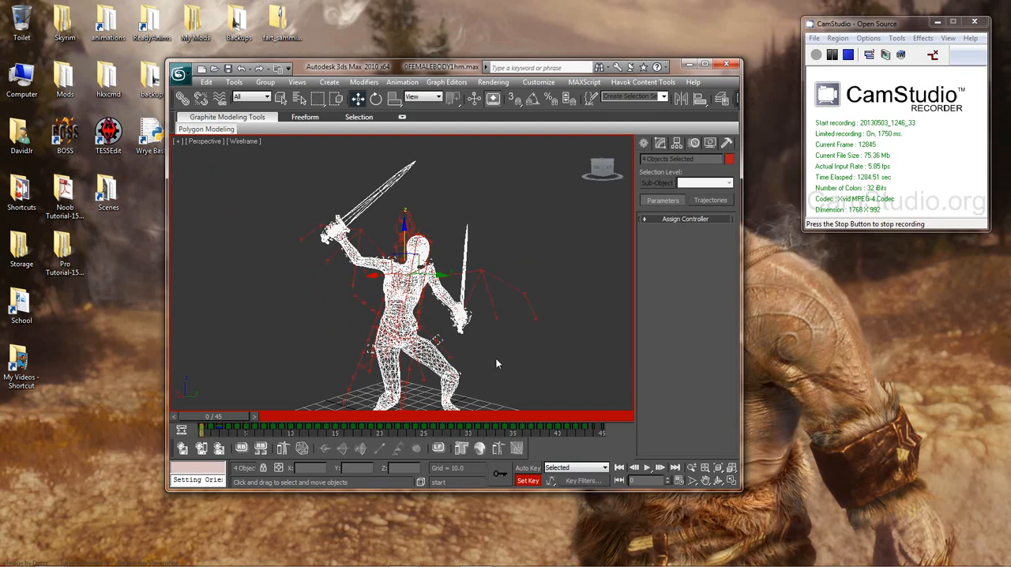
Step: Delete all animation keys of the four selected right arm bones in the Dope Sheet, and close it
{"action": "middle_click_drag", "start_coordinate": [496, 360], "coordinate": [508, 344]}
{"action": "scroll", "coordinate": [508, 345], "scroll_direction": "down", "scroll_amount": 3}
{"action": "right_click", "coordinate": [523, 280]}
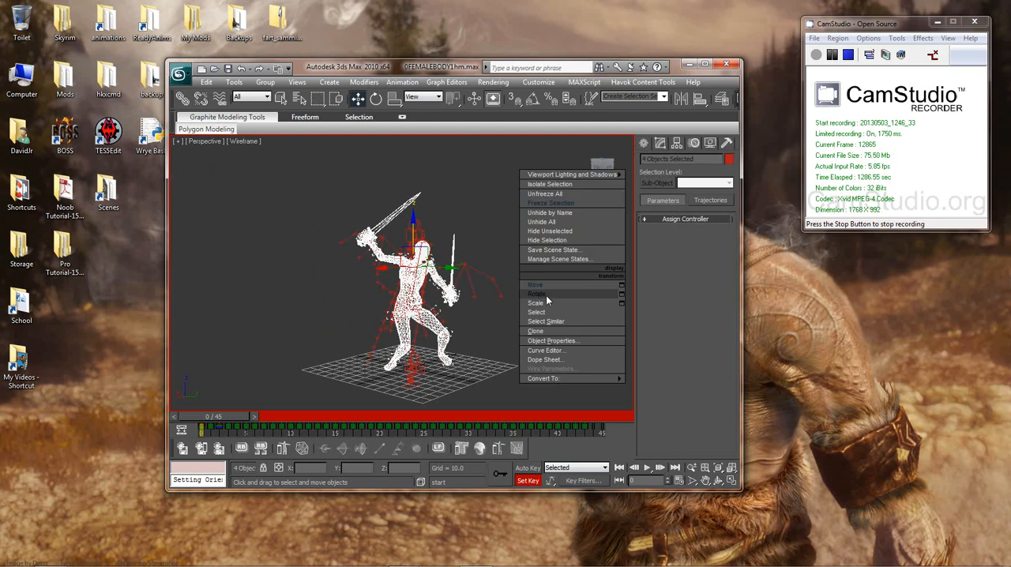
{"action": "left_click", "coordinate": [543, 361]}
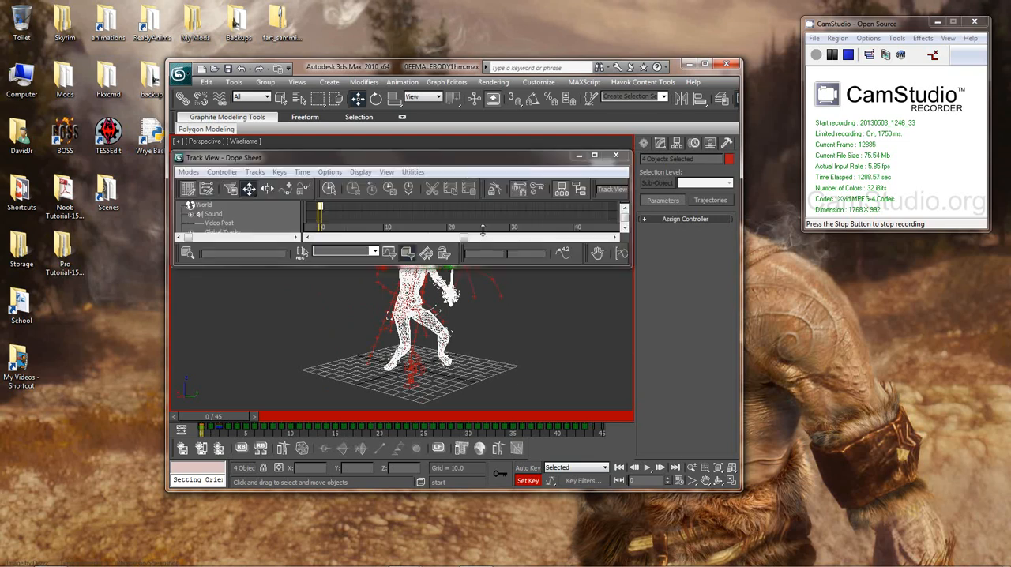
{"action": "double_click", "coordinate": [444, 157]}
{"action": "key", "text": "ctrl+a"}
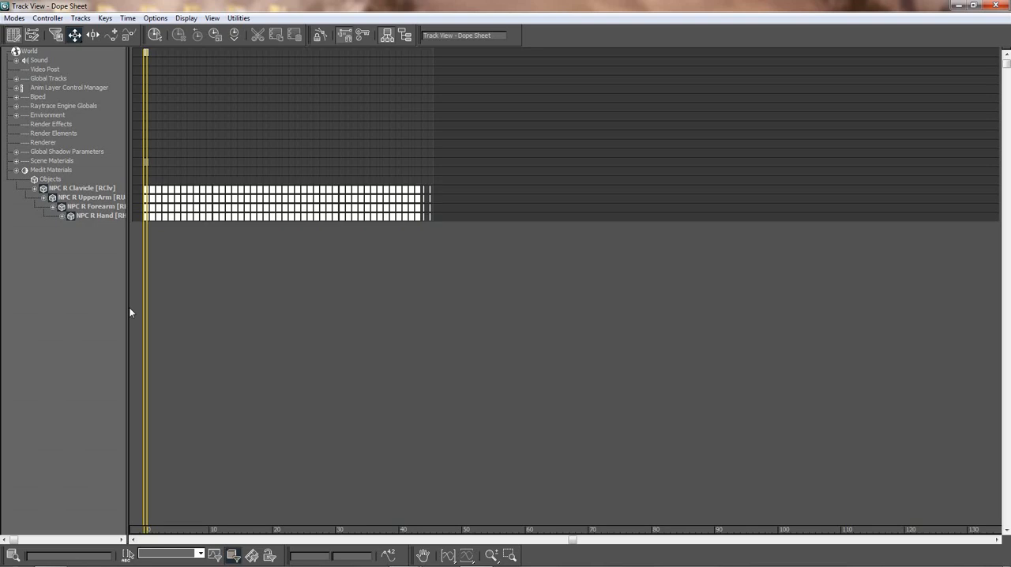
{"action": "key", "text": "Delete"}
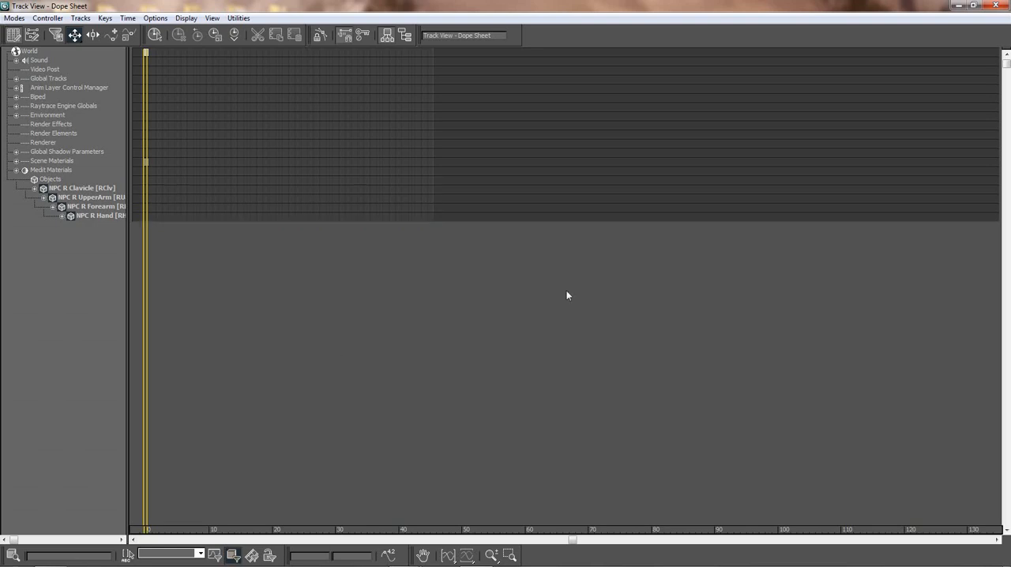
{"action": "left_click", "coordinate": [996, 5]}
Step: Play the animation to check how the right arm behaves without its keys
{"action": "scroll", "coordinate": [531, 300], "scroll_direction": "up", "scroll_amount": 5}
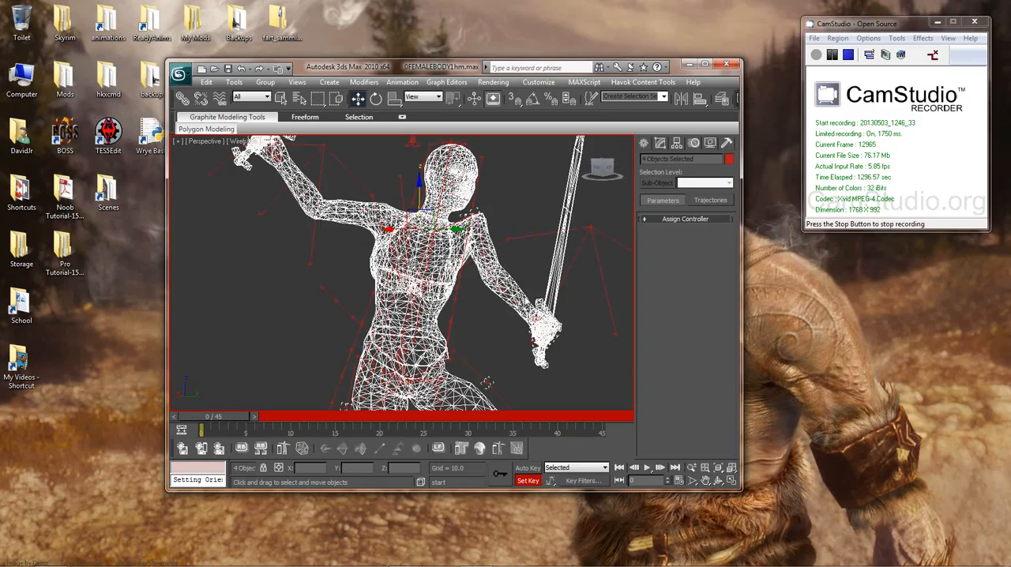
{"action": "scroll", "coordinate": [478, 272], "scroll_direction": "down", "scroll_amount": 5}
{"action": "key", "text": "/"}
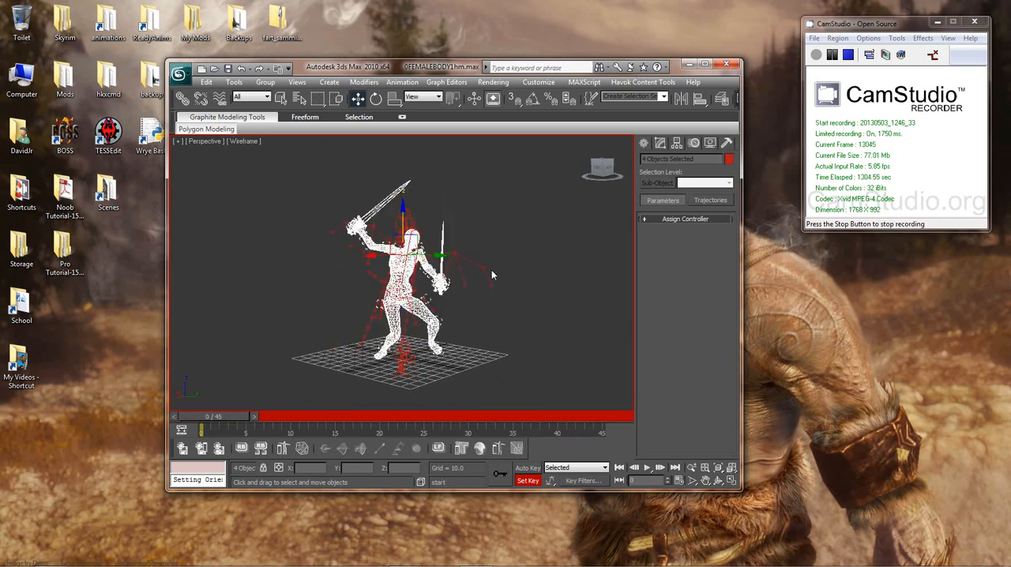
Step: Select only the NPC R Clavicle bone inside the wireframe body's upper chest
{"action": "scroll", "coordinate": [487, 280], "scroll_direction": "up", "scroll_amount": 6}
{"action": "middle_click_drag", "start_coordinate": [488, 280], "coordinate": [481, 348]}
{"action": "scroll", "coordinate": [501, 306], "scroll_direction": "up", "scroll_amount": 5}
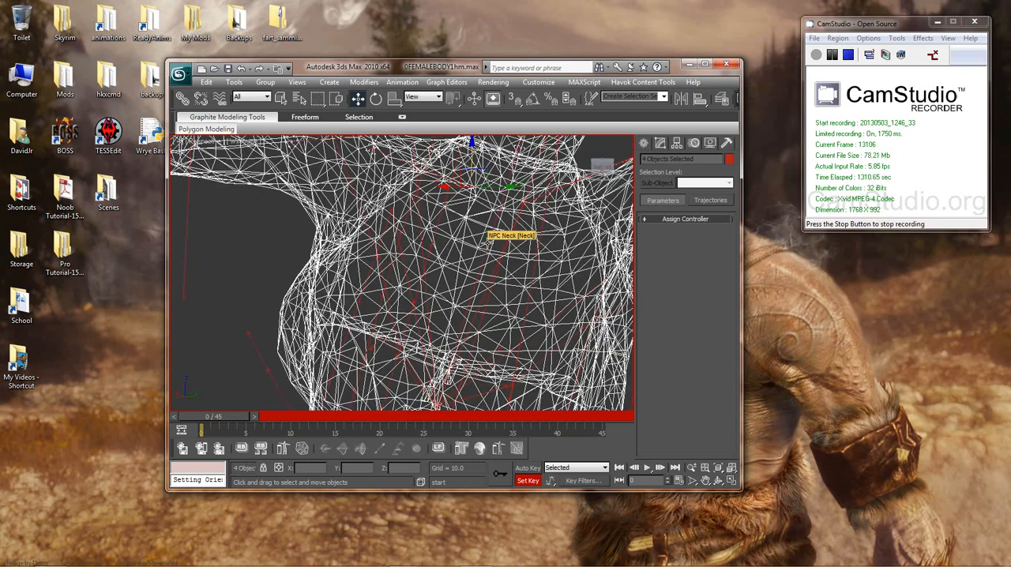
{"action": "middle_click_drag", "start_coordinate": [469, 220], "coordinate": [472, 235], "text": "alt"}
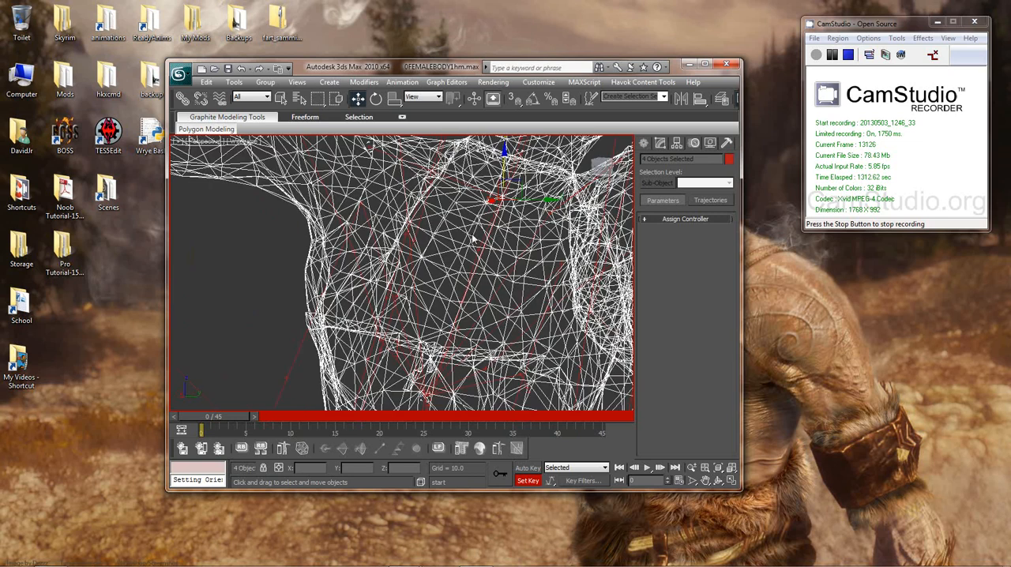
{"action": "left_click", "coordinate": [462, 231]}
{"action": "left_click", "coordinate": [489, 236]}
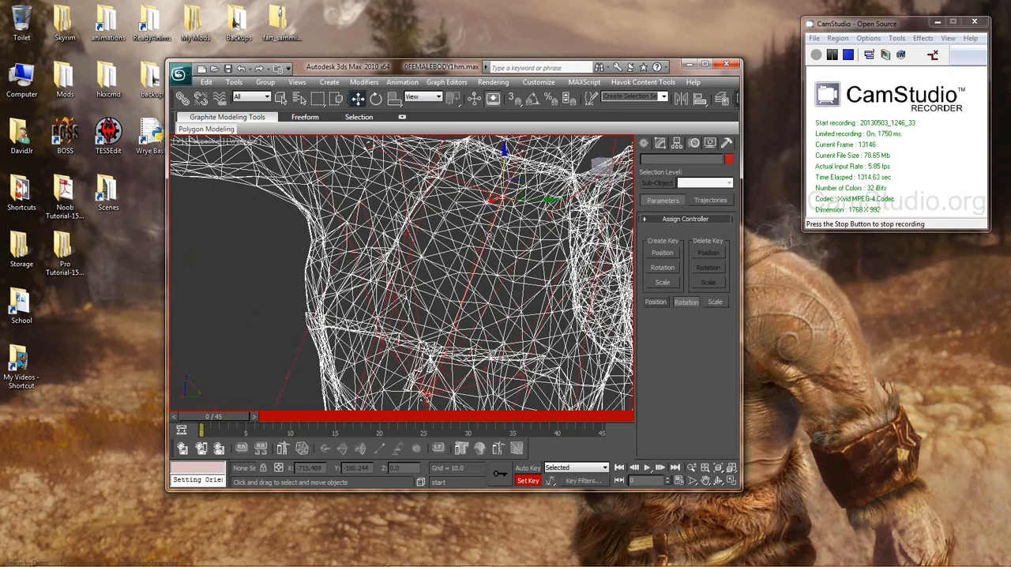
{"action": "scroll", "coordinate": [489, 237], "scroll_direction": "down", "scroll_amount": 5}
{"action": "middle_click_drag", "start_coordinate": [501, 270], "coordinate": [477, 322], "text": "alt"}
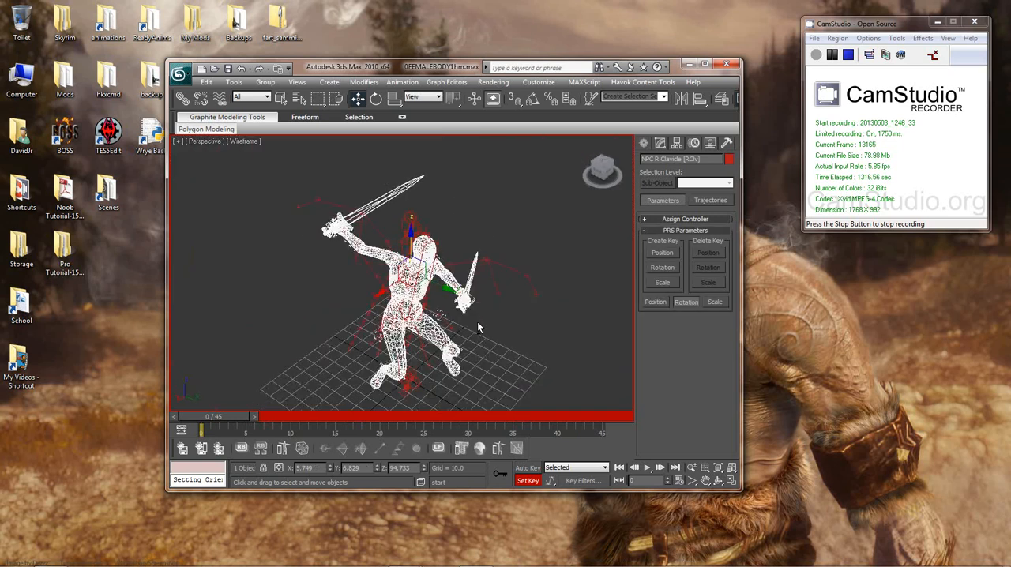
Step: Rotate the NPC R Clavicle bone to lower the right shoulder and sword arm, and set a key at frame 0
{"action": "right_click", "coordinate": [518, 241]}
{"action": "left_click", "coordinate": [539, 257]}
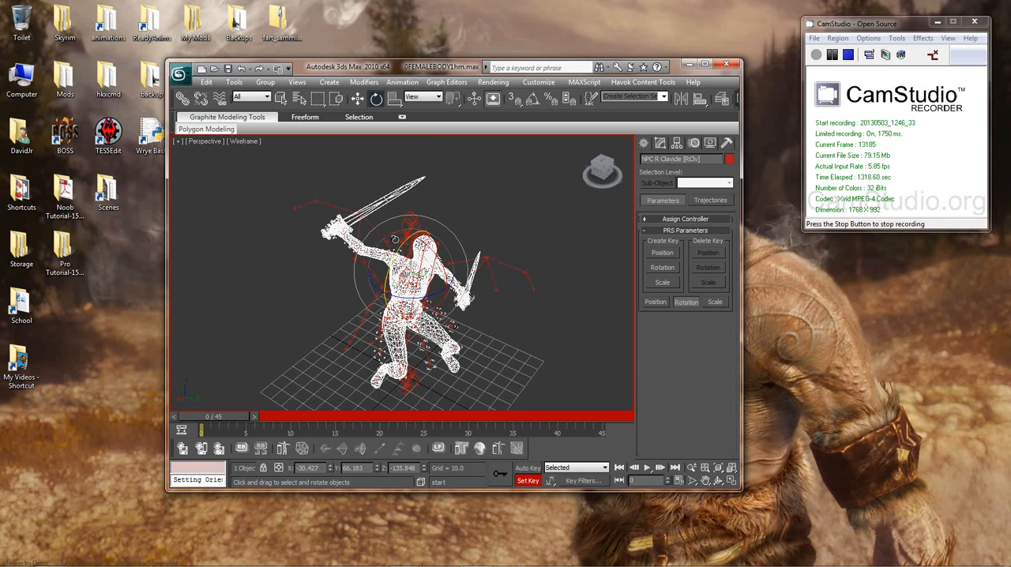
{"action": "left_click_drag", "start_coordinate": [411, 235], "coordinate": [385, 234]}
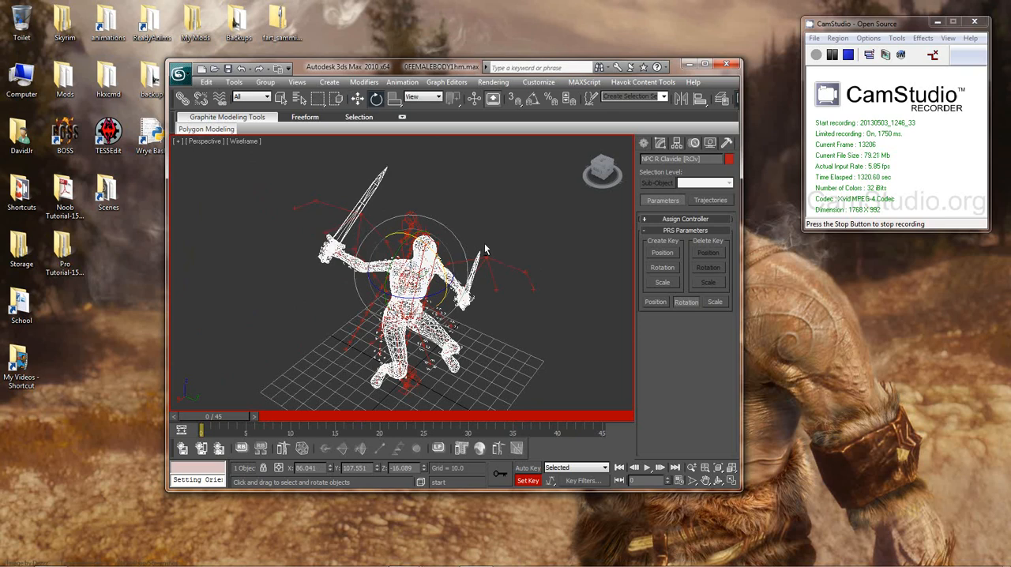
{"action": "middle_click_drag", "start_coordinate": [485, 249], "coordinate": [490, 224], "text": "alt"}
{"action": "left_click_drag", "start_coordinate": [435, 245], "coordinate": [435, 229]}
{"action": "middle_click_drag", "start_coordinate": [435, 251], "coordinate": [482, 284], "text": "alt"}
{"action": "left_click_drag", "start_coordinate": [451, 286], "coordinate": [459, 281]}
{"action": "key", "text": "k"}
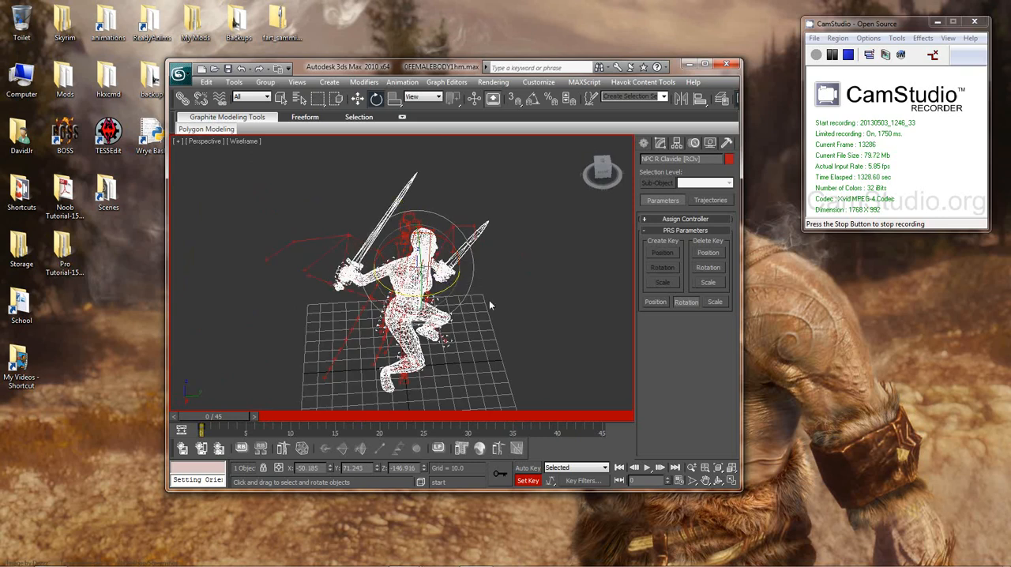
Step: Rotate the NPC R UpperArm bone so the sword arm hangs down beside the body, and key it at frame 0
{"action": "mouse_move", "coordinate": [489, 306]}
{"action": "middle_mouse_down", "text": "alt"}
{"action": "mouse_move", "coordinate": [475, 297]}
{"action": "mouse_move", "coordinate": [489, 307]}
{"action": "middle_mouse_up", "text": "alt"}
{"action": "scroll", "coordinate": [474, 298], "scroll_direction": "up", "scroll_amount": 5}
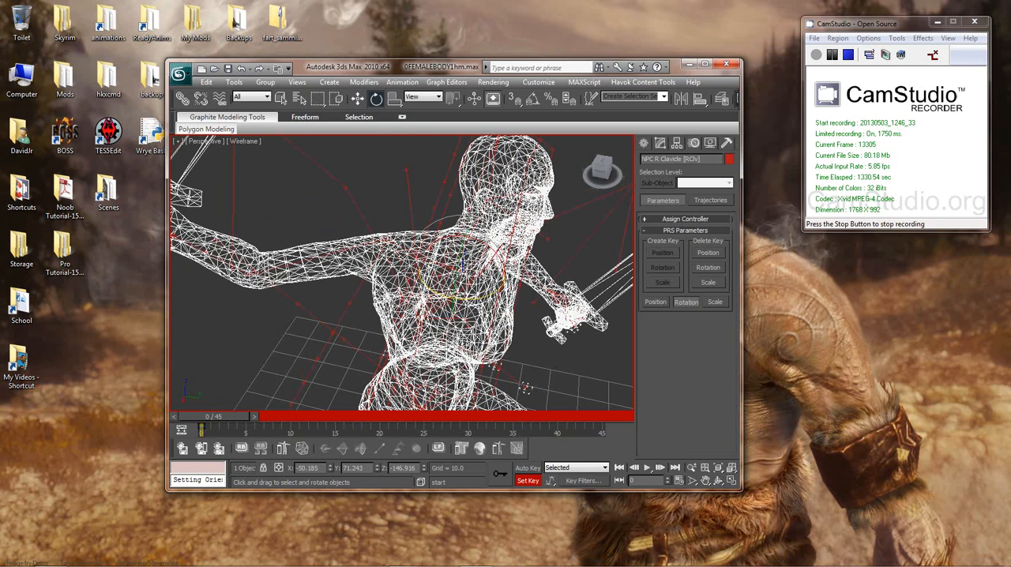
{"action": "left_click", "coordinate": [397, 232]}
{"action": "middle_click_drag", "start_coordinate": [432, 285], "coordinate": [427, 229], "text": "alt"}
{"action": "scroll", "coordinate": [458, 246], "scroll_direction": "down", "scroll_amount": 5}
{"action": "left_click_drag", "start_coordinate": [400, 222], "coordinate": [417, 300]}
{"action": "middle_click_drag", "start_coordinate": [418, 299], "coordinate": [473, 283], "text": "alt"}
{"action": "left_click_drag", "start_coordinate": [411, 251], "coordinate": [430, 249]}
{"action": "middle_click_drag", "start_coordinate": [431, 251], "coordinate": [397, 270], "text": "alt"}
{"action": "left_click_drag", "start_coordinate": [373, 239], "coordinate": [378, 282]}
{"action": "middle_click_drag", "start_coordinate": [380, 284], "coordinate": [329, 258], "text": "alt"}
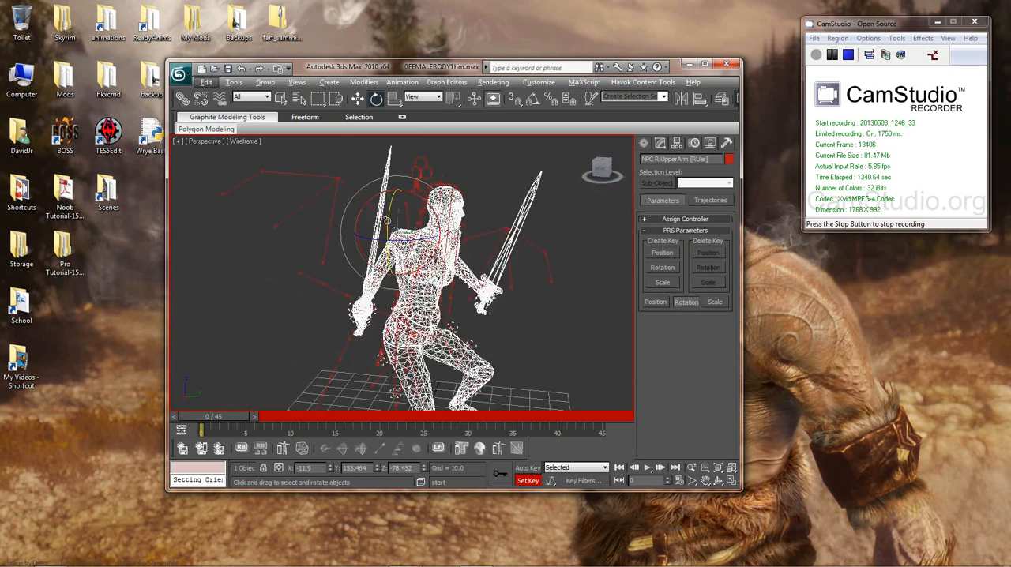
{"action": "left_click_drag", "start_coordinate": [389, 238], "coordinate": [439, 232]}
{"action": "middle_click_drag", "start_coordinate": [440, 231], "coordinate": [537, 252], "text": "alt"}
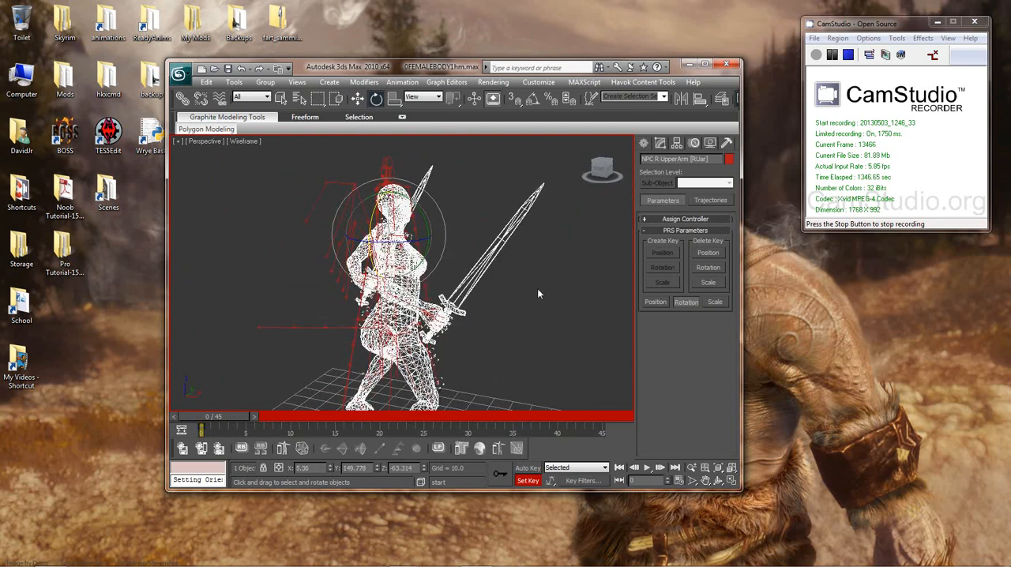
Step: Rotate the NPC R Forearm bone to straighten the lowered arm and tip the sword downward, and key it at frame 0
{"action": "middle_click_drag", "start_coordinate": [486, 315], "coordinate": [565, 319], "text": "alt"}
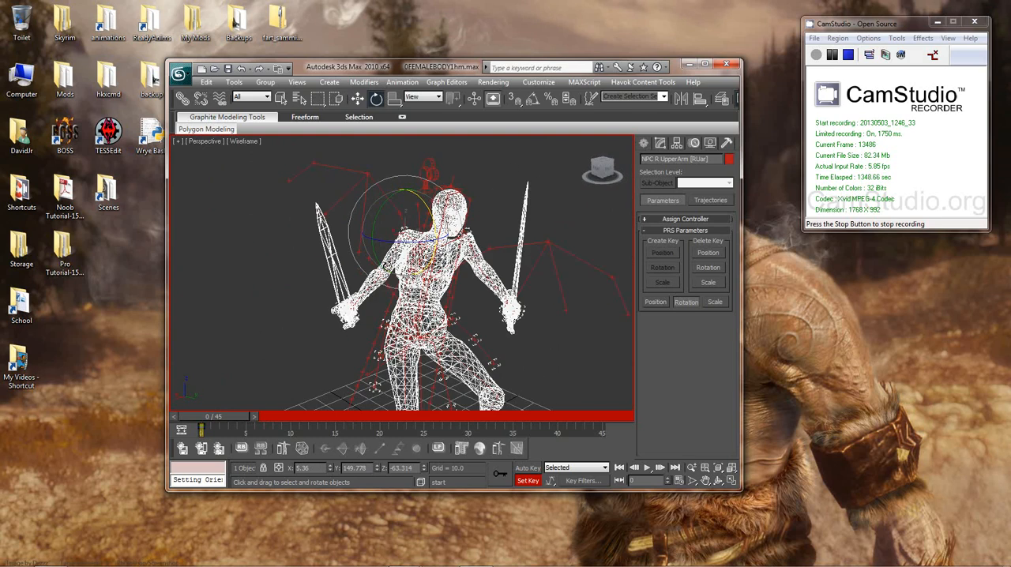
{"action": "left_click", "coordinate": [381, 273]}
{"action": "middle_click_drag", "start_coordinate": [380, 275], "coordinate": [498, 306], "text": "alt"}
{"action": "left_click_drag", "start_coordinate": [417, 218], "coordinate": [429, 262]}
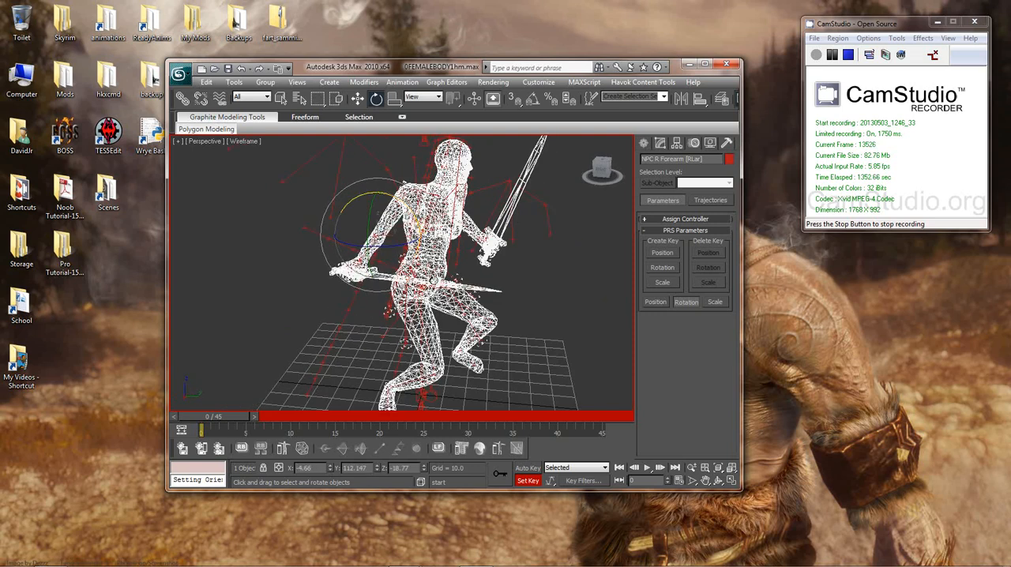
{"action": "middle_click_drag", "start_coordinate": [436, 281], "coordinate": [501, 270], "text": "alt"}
{"action": "left_click_drag", "start_coordinate": [384, 229], "coordinate": [389, 262]}
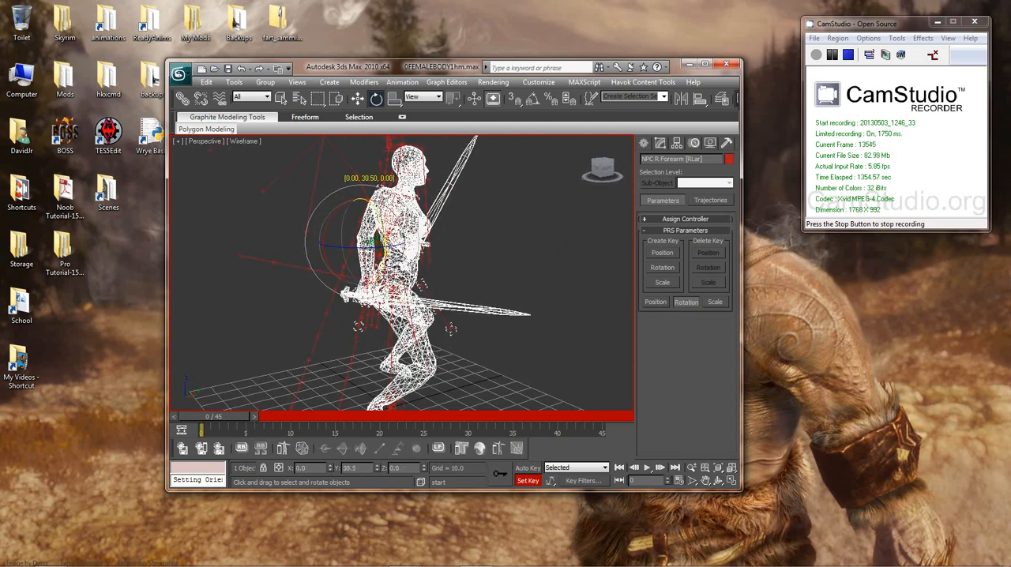
{"action": "middle_click_drag", "start_coordinate": [397, 265], "coordinate": [425, 243], "text": "alt"}
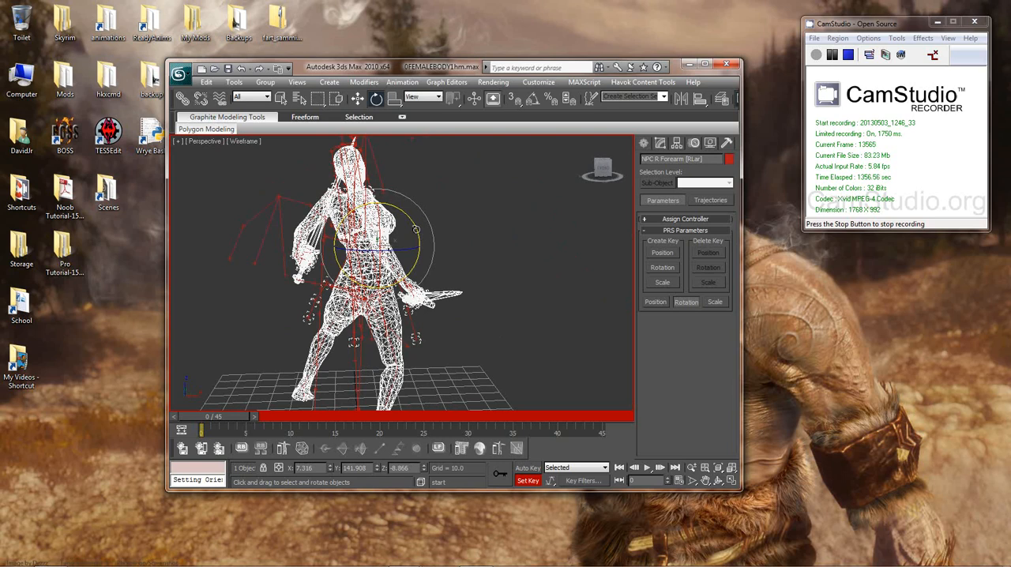
{"action": "left_click_drag", "start_coordinate": [416, 229], "coordinate": [421, 242]}
{"action": "key", "text": "k"}
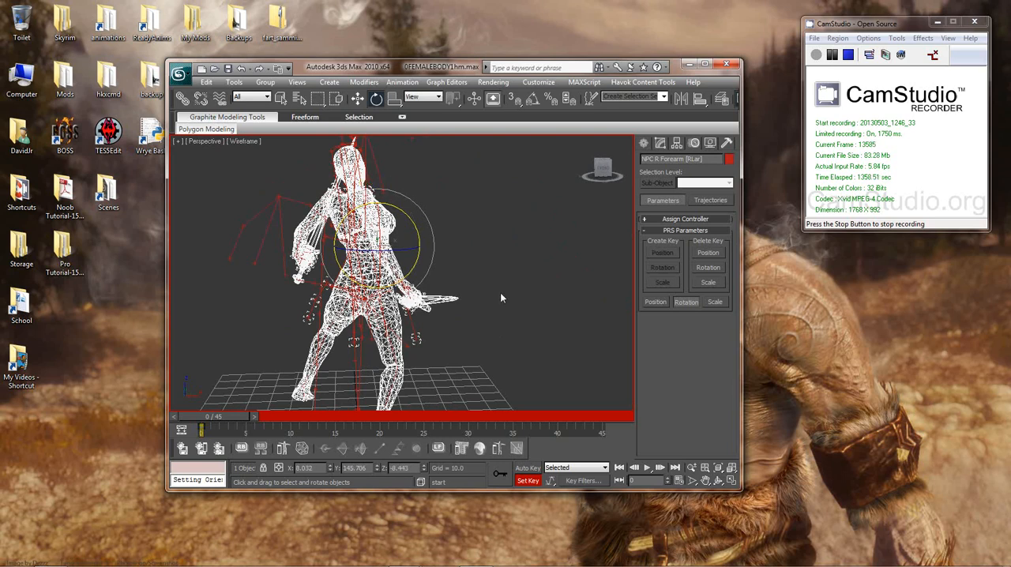
Step: Rotate the NPC R Hand bone to swing the sword outward without keying it, and move one frame forward and back
{"action": "middle_click_drag", "start_coordinate": [502, 299], "coordinate": [273, 317], "text": "alt"}
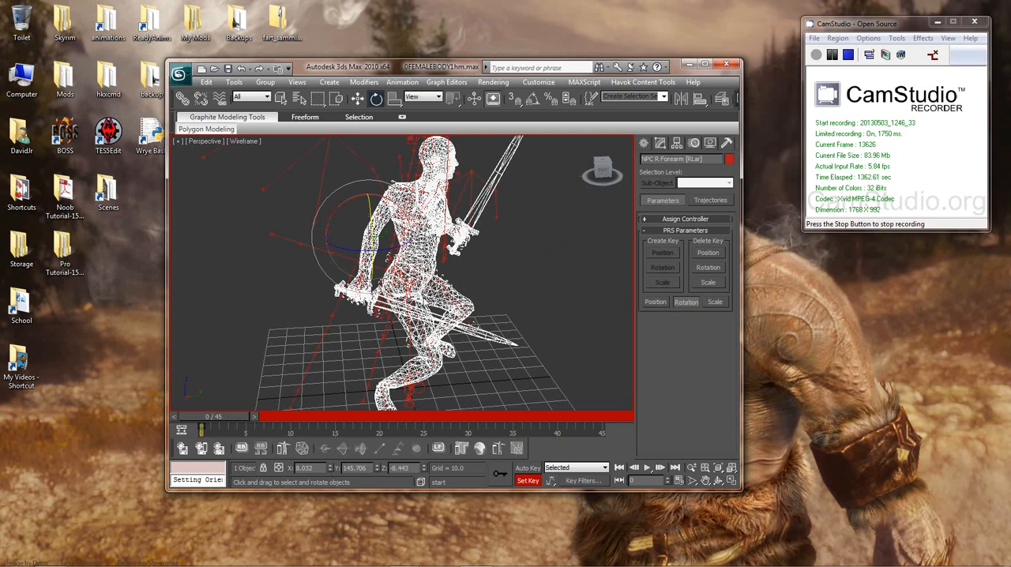
{"action": "middle_click_drag", "start_coordinate": [381, 271], "coordinate": [482, 275], "text": "alt"}
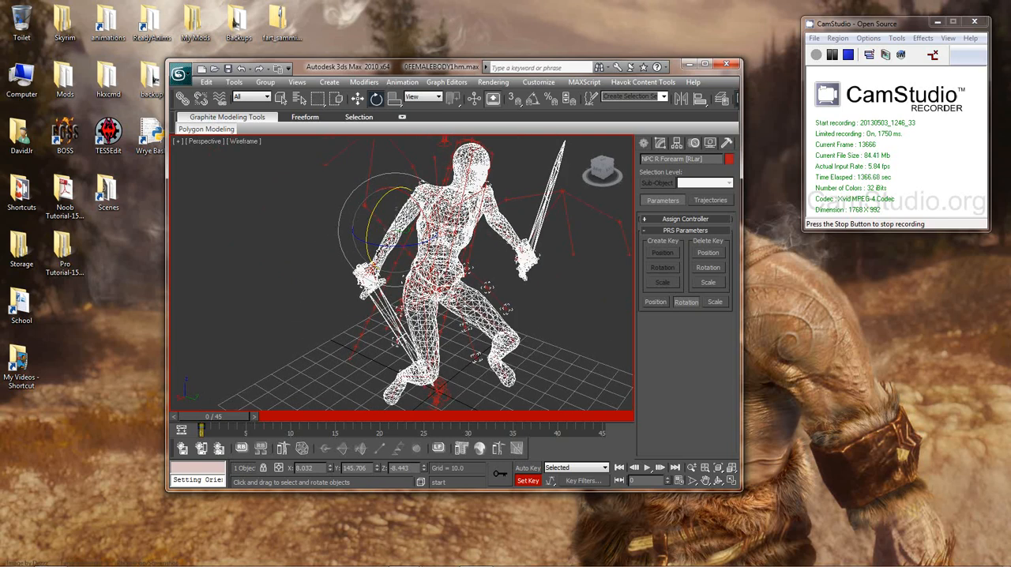
{"action": "left_click", "coordinate": [381, 254]}
{"action": "middle_click_drag", "start_coordinate": [404, 288], "coordinate": [427, 281], "text": "alt"}
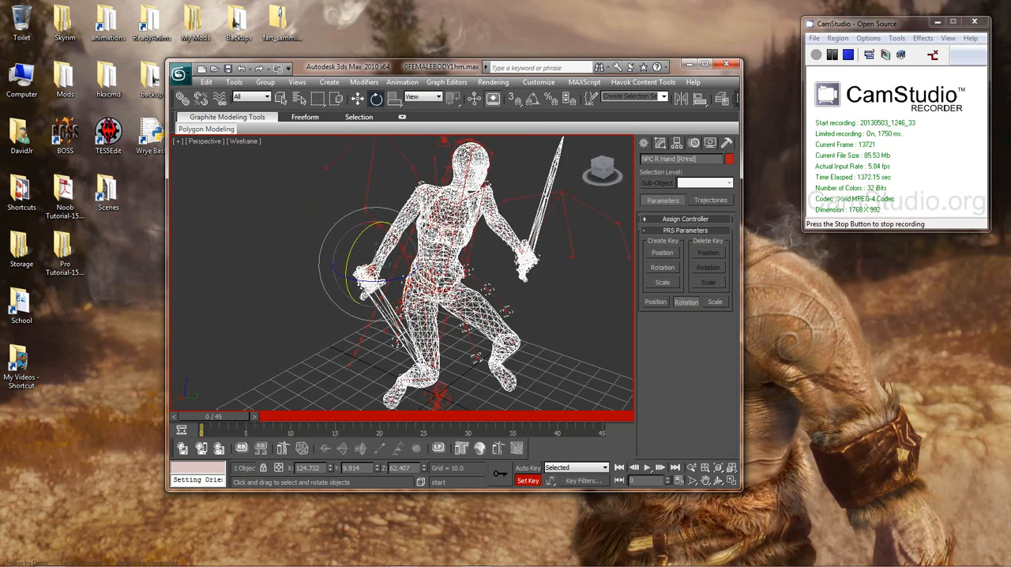
{"action": "left_click_drag", "start_coordinate": [370, 275], "coordinate": [332, 320]}
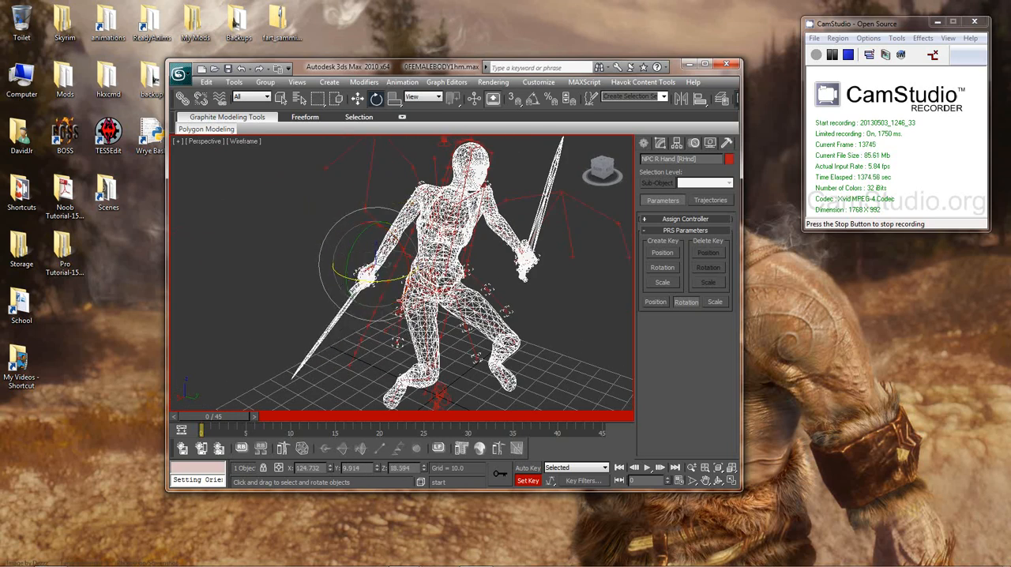
{"action": "left_click", "coordinate": [403, 234]}
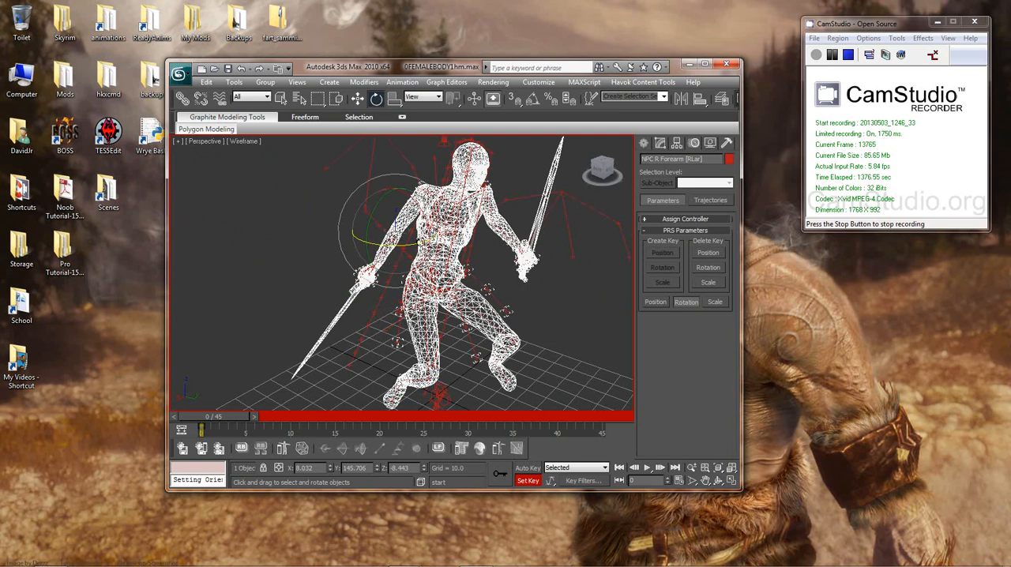
{"action": "key", "text": "period"}
{"action": "key", "text": "comma"}
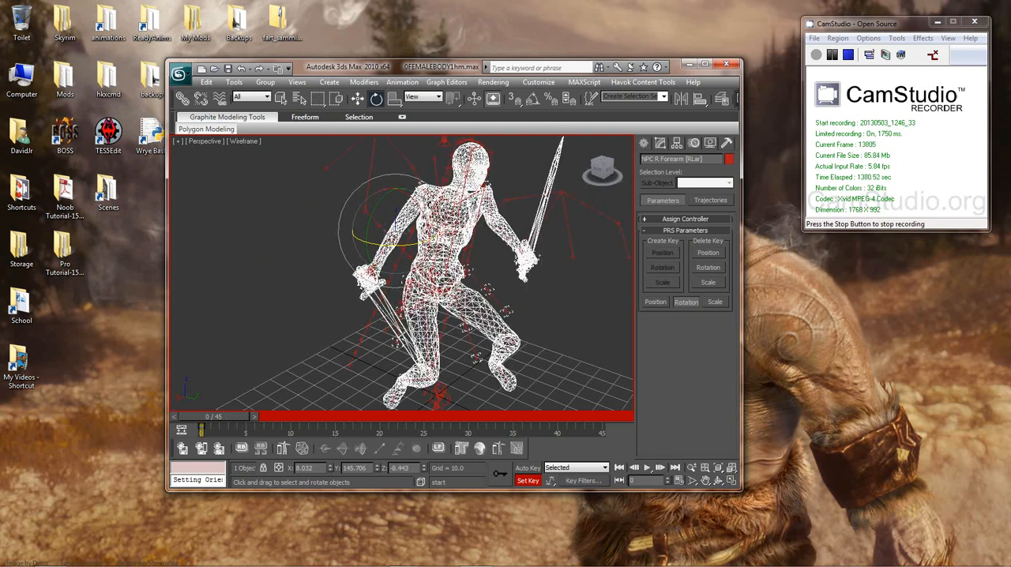
Step: Rotate the NPC R Hand bone at frame 0 so the right sword points backward and outward, away from the leg
{"action": "left_click", "coordinate": [371, 273]}
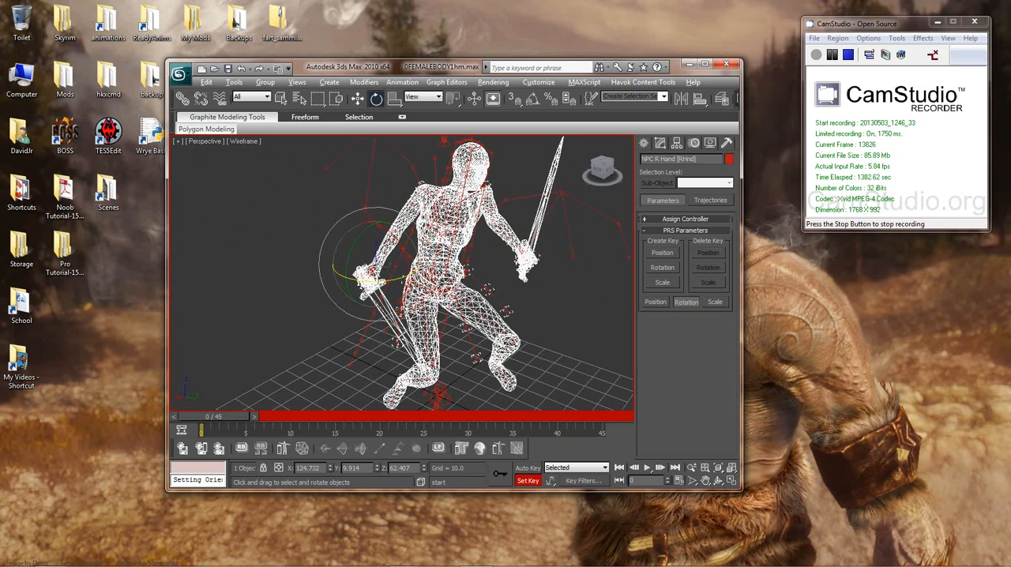
{"action": "middle_click_drag", "start_coordinate": [373, 274], "coordinate": [594, 259], "text": "alt"}
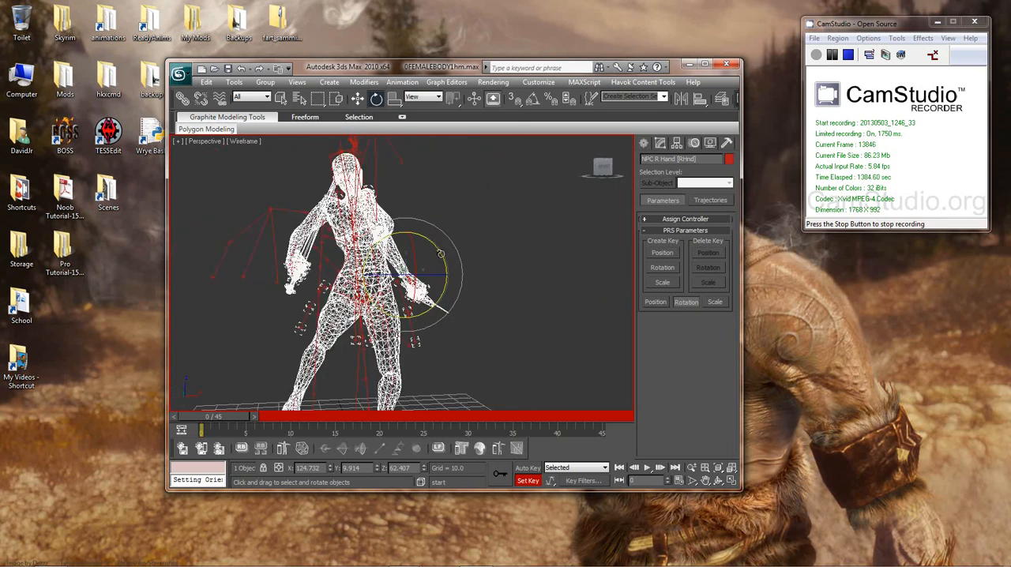
{"action": "left_click_drag", "start_coordinate": [441, 254], "coordinate": [447, 278]}
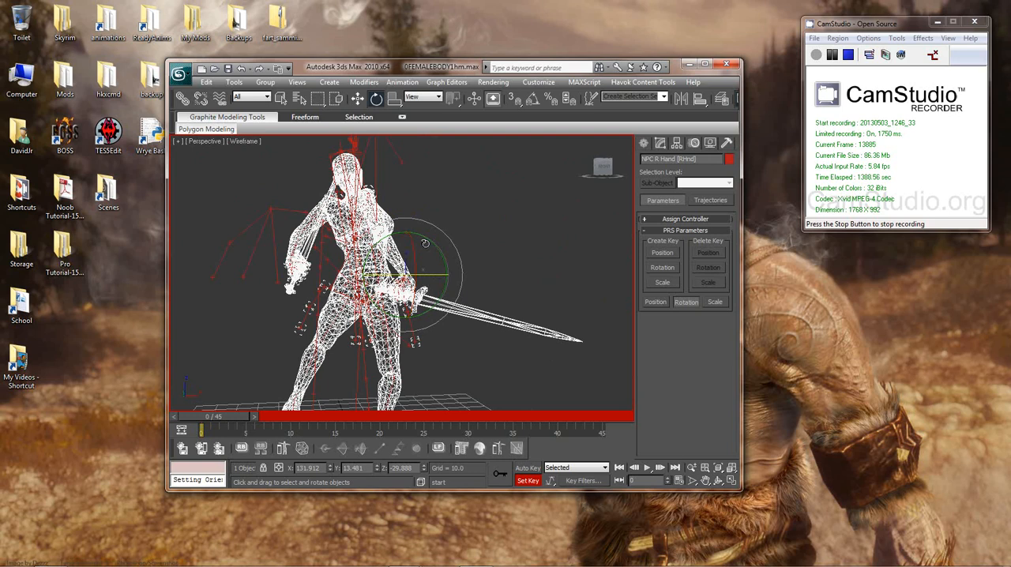
{"action": "mouse_move", "coordinate": [434, 240]}
{"action": "left_mouse_down"}
{"action": "mouse_move", "coordinate": [447, 262]}
{"action": "mouse_move", "coordinate": [443, 253]}
{"action": "left_mouse_up"}
{"action": "middle_click_drag", "start_coordinate": [446, 255], "coordinate": [500, 299], "text": "alt"}
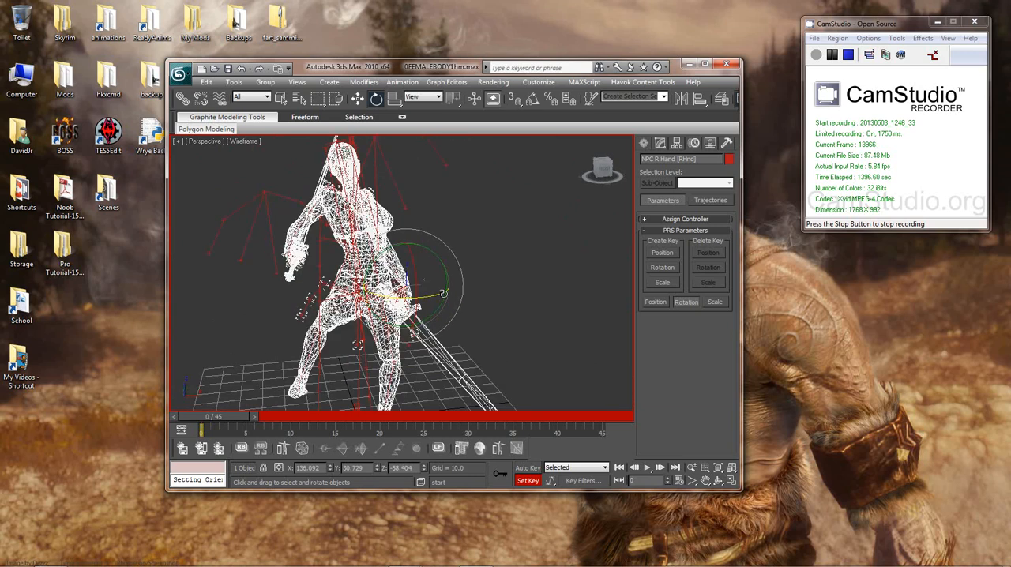
{"action": "left_click_drag", "start_coordinate": [443, 293], "coordinate": [430, 297]}
{"action": "middle_click_drag", "start_coordinate": [429, 298], "coordinate": [303, 302], "text": "alt"}
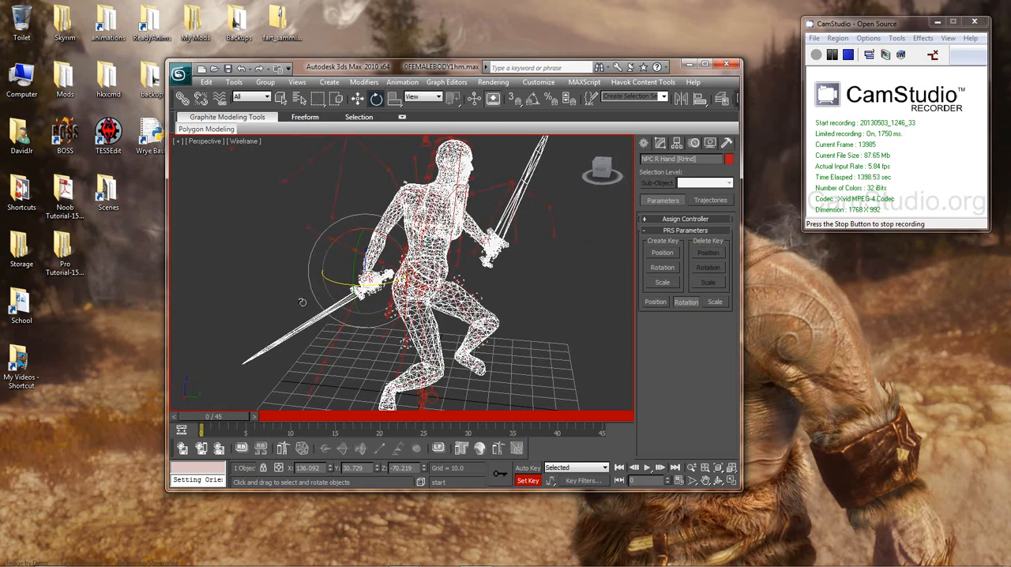
Step: Swing the right sword slightly further outward by rotating the NPC R Hand bone, and set its key at frame 0
{"action": "middle_click_drag", "start_coordinate": [406, 294], "coordinate": [465, 245], "text": "alt"}
{"action": "scroll", "coordinate": [410, 255], "scroll_direction": "up", "scroll_amount": 4}
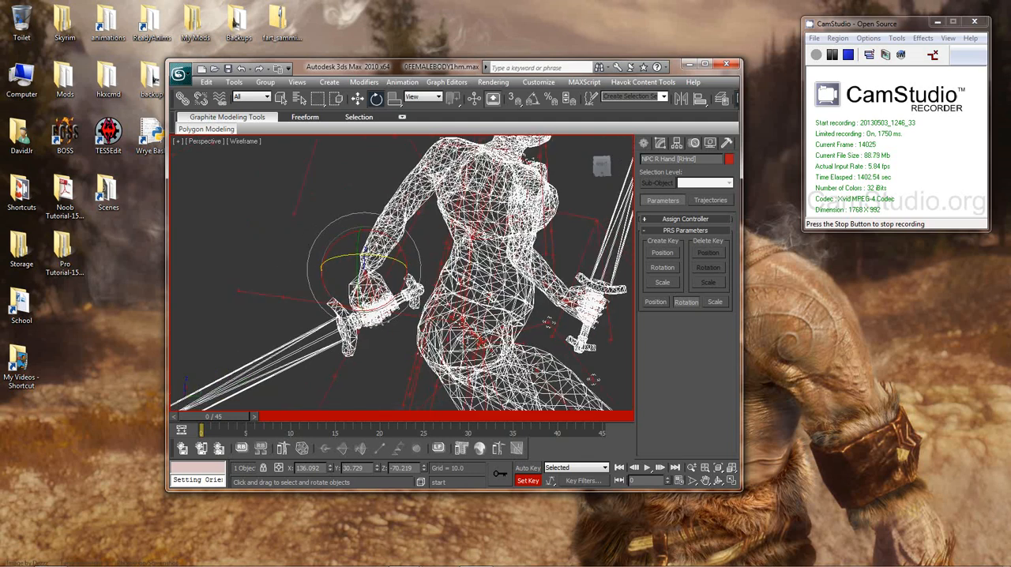
{"action": "scroll", "coordinate": [462, 245], "scroll_direction": "down", "scroll_amount": 5}
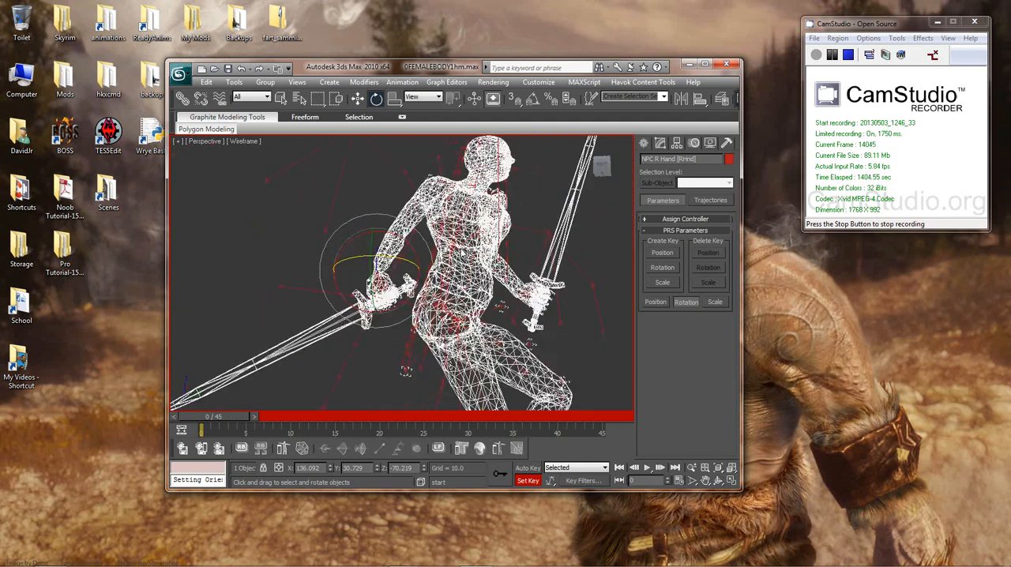
{"action": "middle_click_drag", "start_coordinate": [462, 246], "coordinate": [582, 284], "text": "alt"}
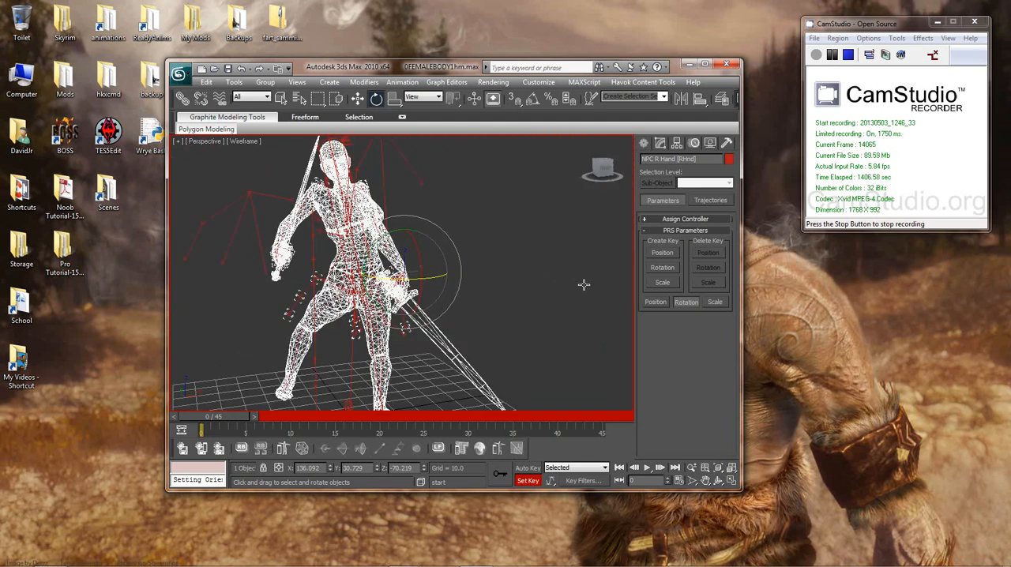
{"action": "scroll", "coordinate": [572, 287], "scroll_direction": "up", "scroll_amount": 5}
{"action": "middle_click_drag", "start_coordinate": [420, 274], "coordinate": [319, 283], "text": "alt"}
{"action": "middle_click_drag", "start_coordinate": [353, 284], "coordinate": [469, 279], "text": "alt"}
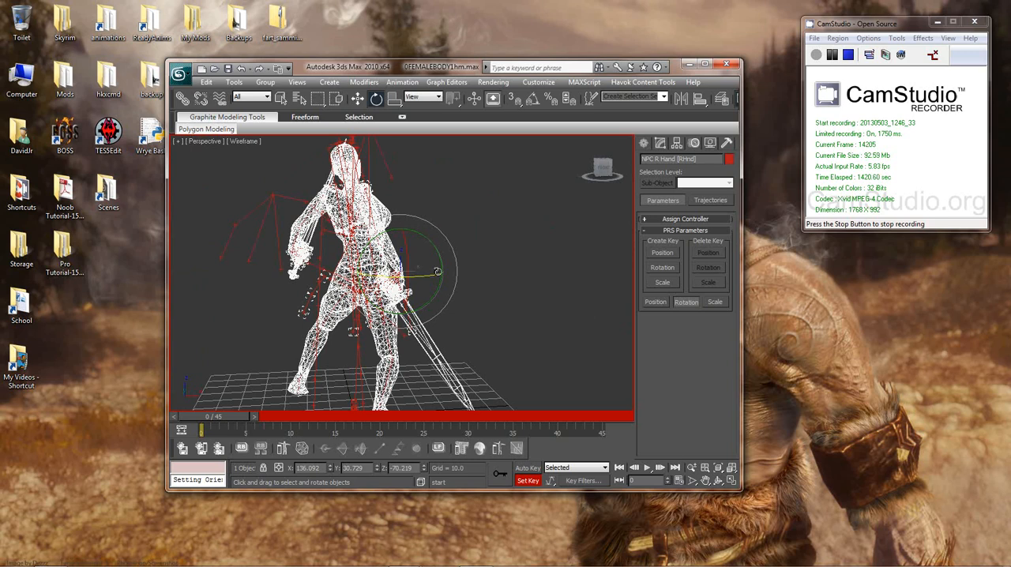
{"action": "middle_click_drag", "start_coordinate": [403, 289], "coordinate": [497, 264], "text": "alt"}
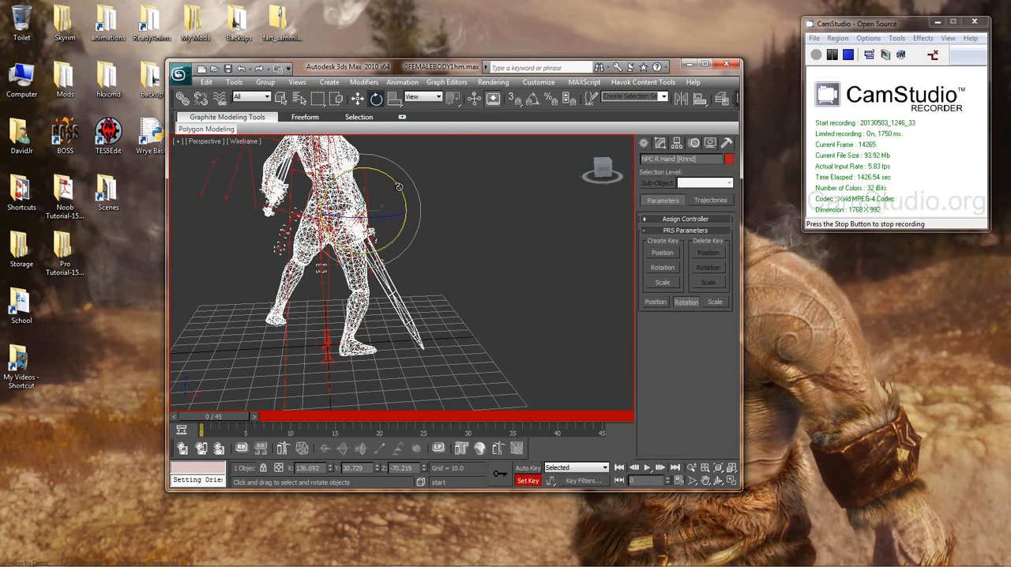
{"action": "left_click_drag", "start_coordinate": [401, 187], "coordinate": [439, 240]}
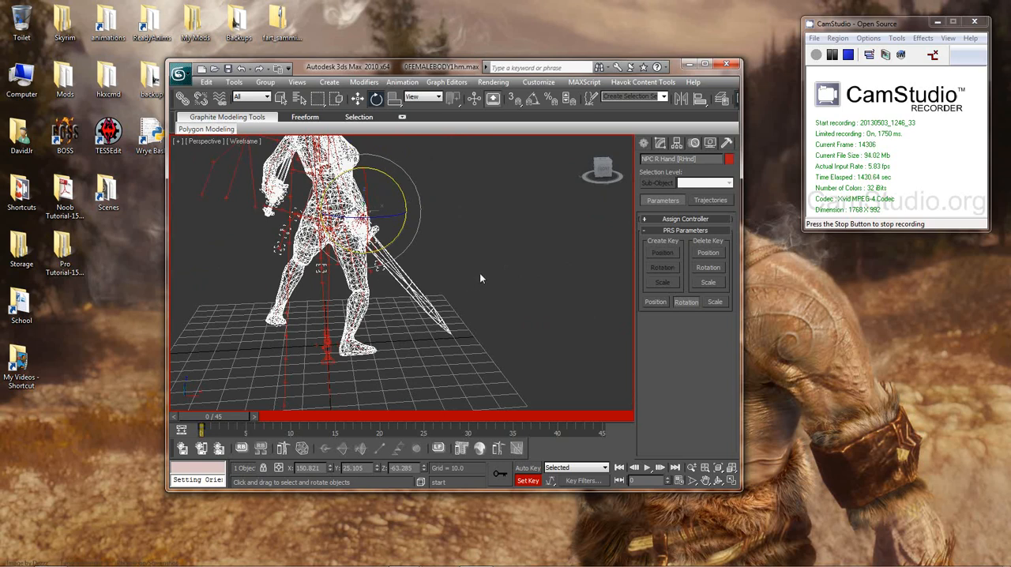
{"action": "middle_click_drag", "start_coordinate": [480, 273], "coordinate": [480, 290]}
{"action": "scroll", "coordinate": [480, 289], "scroll_direction": "down", "scroll_amount": 3}
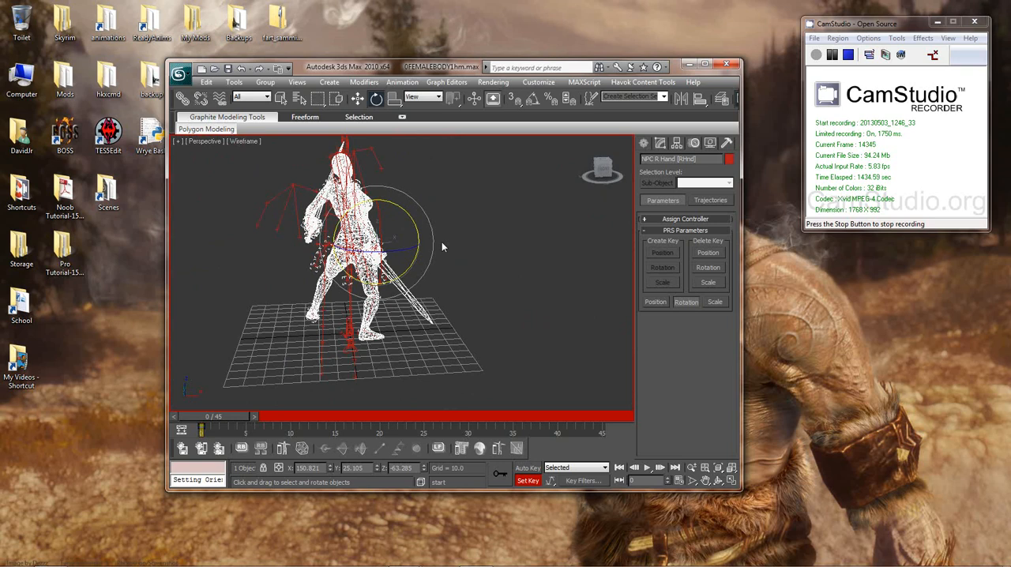
Step: Play and step through the attack from frame 0 to frame 23, examining how the re-posed right arm moves
{"action": "key", "text": "/"}
{"action": "key", "text": "period"}
{"action": "key", "text": "period"}
{"action": "key", "text": "period"}
{"action": "middle_click_drag", "start_coordinate": [488, 271], "coordinate": [311, 261], "text": "alt"}
{"action": "key", "text": "period"}
{"action": "key", "text": "period"}
{"action": "key", "text": "period"}
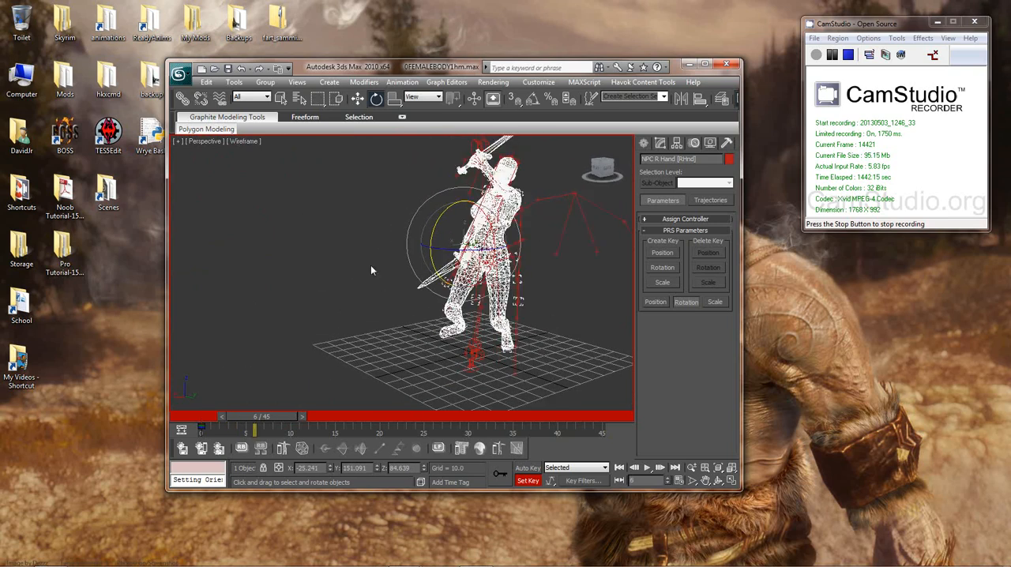
{"action": "middle_click_drag", "start_coordinate": [511, 269], "coordinate": [435, 265]}
{"action": "scroll", "coordinate": [435, 264], "scroll_direction": "down", "scroll_amount": 5}
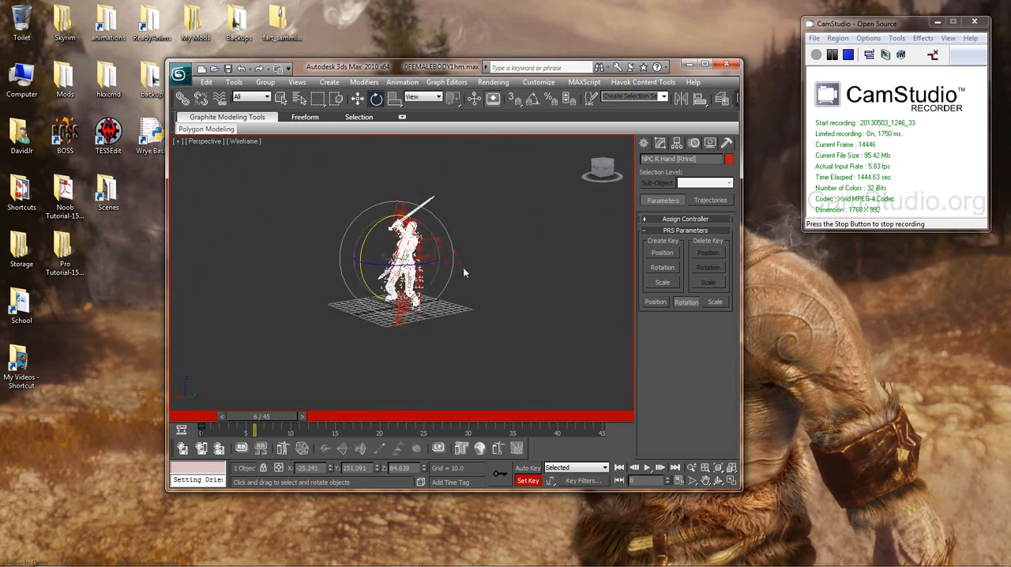
{"action": "scroll", "coordinate": [465, 272], "scroll_direction": "up", "scroll_amount": 3}
{"action": "key", "text": "period"}
{"action": "key", "text": "period"}
{"action": "key", "text": "period"}
{"action": "key", "text": "period"}
{"action": "key", "text": "period"}
{"action": "key", "text": "period"}
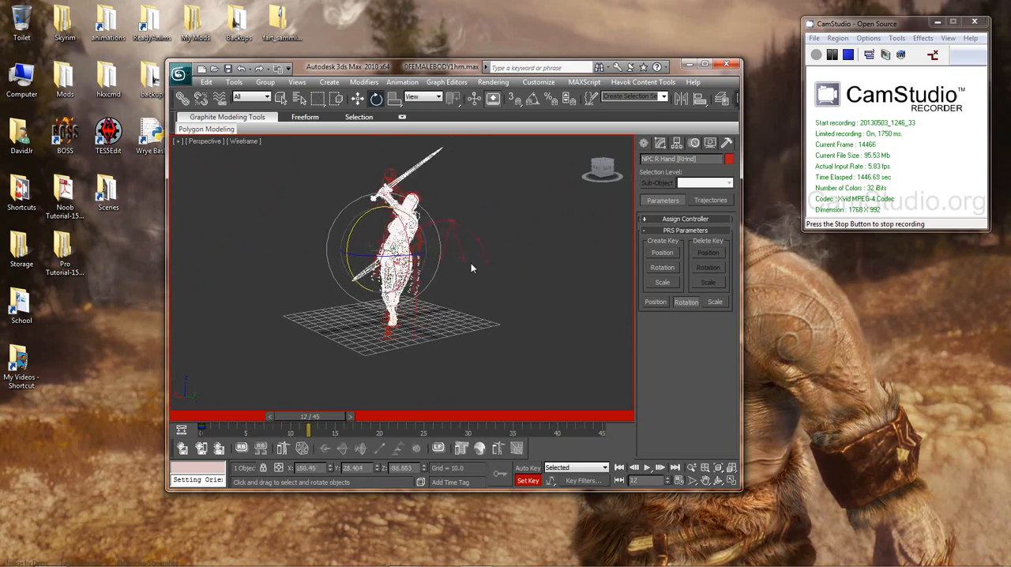
{"action": "key", "text": "period"}
{"action": "key", "text": "period"}
{"action": "key", "text": "period"}
{"action": "key", "text": "period"}
{"action": "key", "text": "period"}
{"action": "key", "text": "period"}
{"action": "key", "text": "period"}
{"action": "key", "text": "period"}
{"action": "key", "text": "period"}
{"action": "key", "text": "period"}
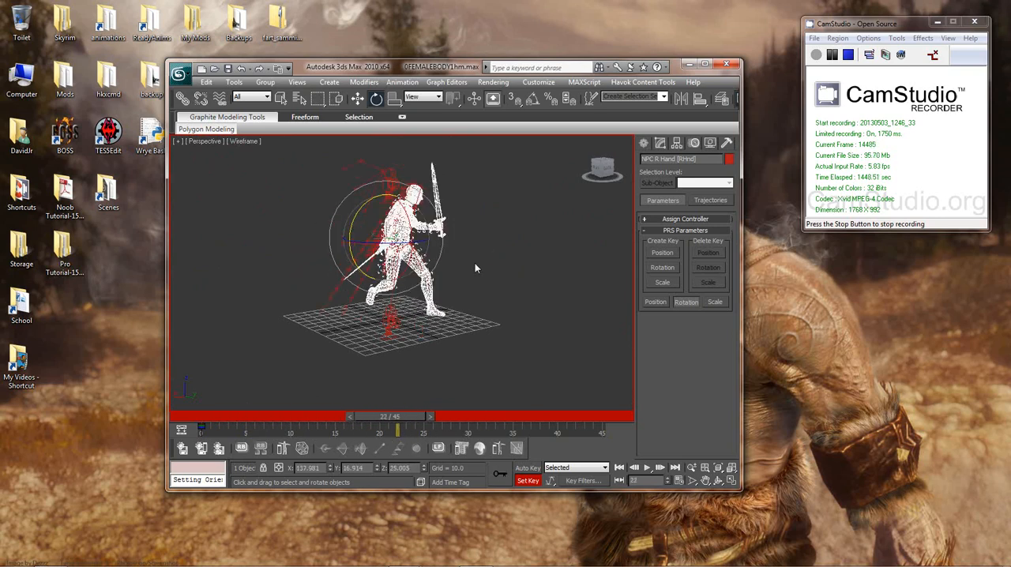
{"action": "key", "text": "comma"}
{"action": "key", "text": "comma"}
{"action": "key", "text": "period"}
{"action": "key", "text": "period"}
{"action": "key", "text": "period"}
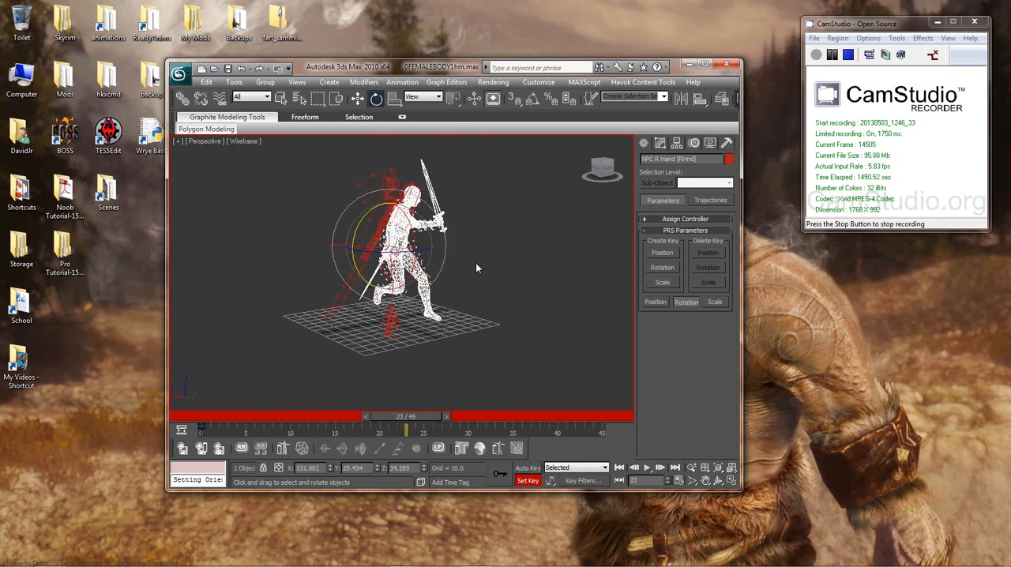
{"action": "middle_click_drag", "start_coordinate": [462, 289], "coordinate": [407, 289], "text": "alt"}
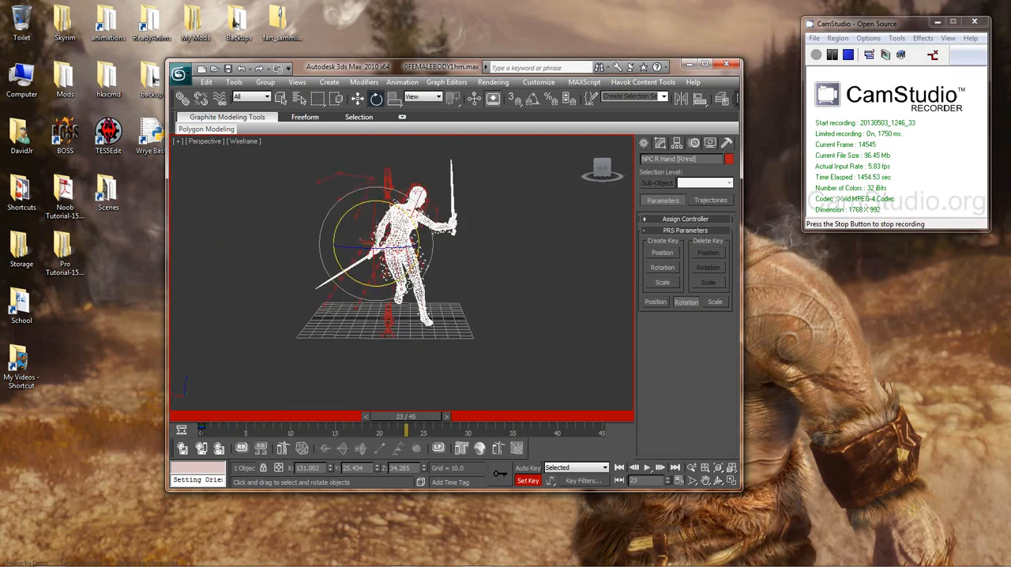
Step: Step back and forth through the animation from a front view to examine the right sword's path, stopping at frame 13
{"action": "key", "text": "comma"}
{"action": "key", "text": "comma"}
{"action": "key", "text": "comma"}
{"action": "key", "text": "comma"}
{"action": "key", "text": "comma"}
{"action": "key", "text": "comma"}
{"action": "key", "text": "comma"}
{"action": "key", "text": "comma"}
{"action": "key", "text": "comma"}
{"action": "key", "text": "comma"}
{"action": "key", "text": "comma"}
{"action": "key", "text": "comma"}
{"action": "key", "text": "comma"}
{"action": "key", "text": "comma"}
{"action": "key", "text": "comma"}
{"action": "key", "text": "comma"}
{"action": "key", "text": "comma"}
{"action": "key", "text": "comma"}
{"action": "key", "text": "comma"}
{"action": "key", "text": "comma"}
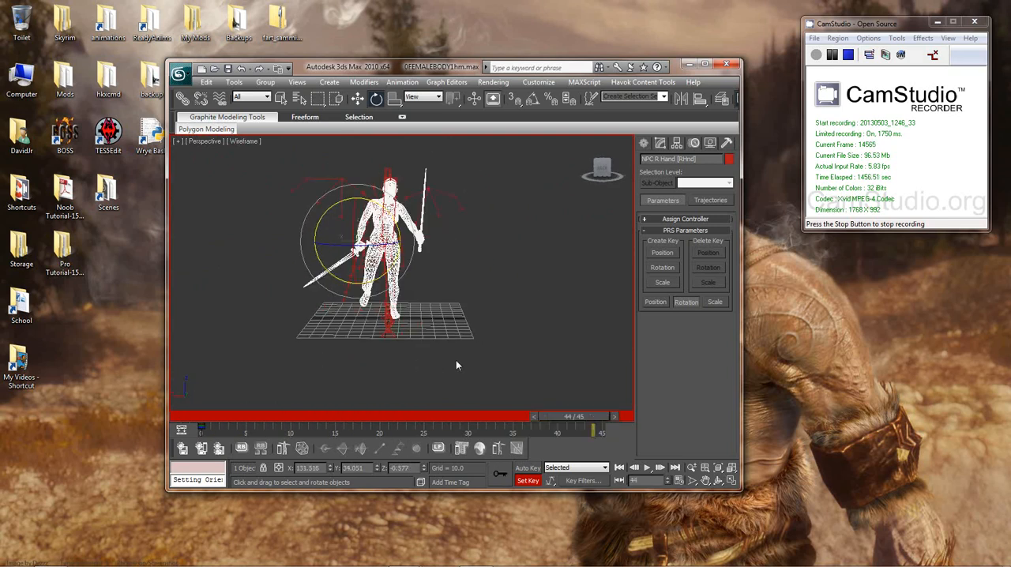
{"action": "key", "text": "period"}
{"action": "key", "text": "period"}
{"action": "key", "text": "period"}
{"action": "key", "text": "period"}
{"action": "key", "text": "period"}
{"action": "key", "text": "period"}
{"action": "key", "text": "period"}
{"action": "key", "text": "period"}
{"action": "key", "text": "period"}
{"action": "key", "text": "period"}
{"action": "key", "text": "period"}
{"action": "key", "text": "period"}
{"action": "key", "text": "period"}
{"action": "key", "text": "period"}
{"action": "key", "text": "period"}
{"action": "key", "text": "period"}
{"action": "key", "text": "period"}
{"action": "key", "text": "period"}
{"action": "key", "text": "period"}
{"action": "key", "text": "period"}
{"action": "key", "text": "period"}
{"action": "key", "text": "period"}
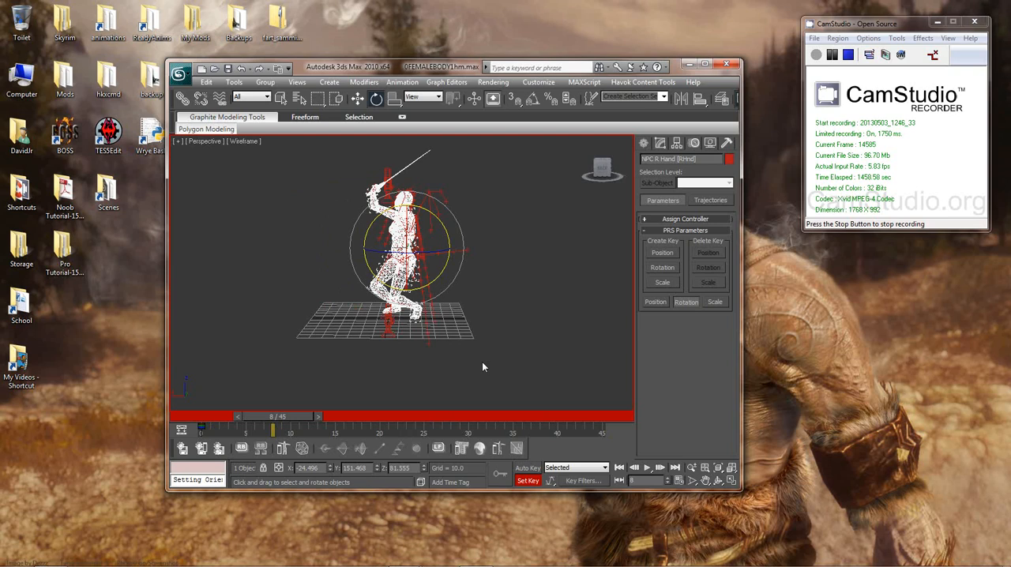
{"action": "key", "text": "comma"}
{"action": "key", "text": "comma"}
{"action": "key", "text": "comma"}
{"action": "key", "text": "comma"}
{"action": "key", "text": "comma"}
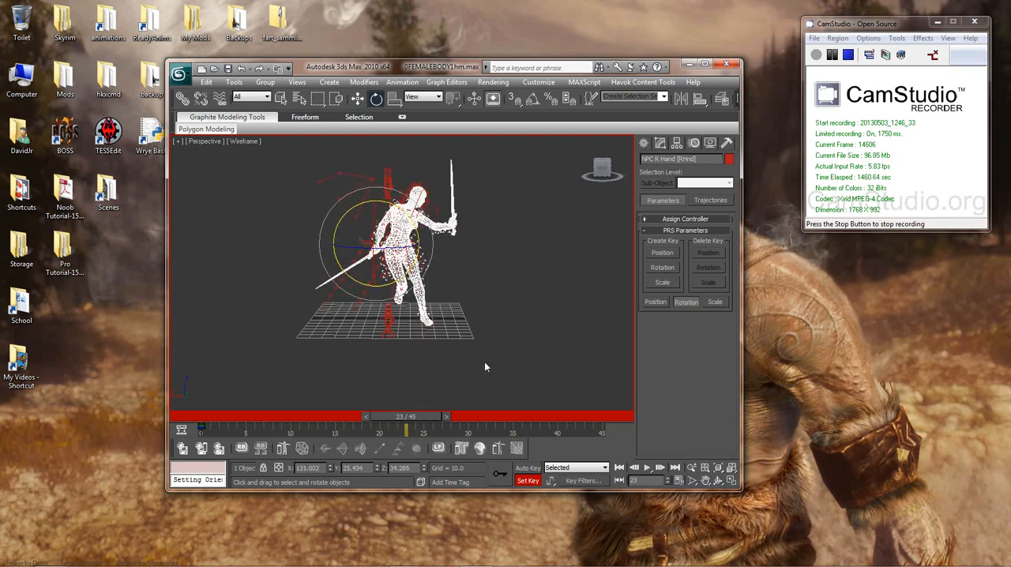
{"action": "key", "text": "comma"}
{"action": "key", "text": "comma"}
{"action": "key", "text": "comma"}
{"action": "key", "text": "comma"}
{"action": "key", "text": "comma"}
{"action": "middle_click_drag", "start_coordinate": [443, 336], "coordinate": [530, 335], "text": "alt"}
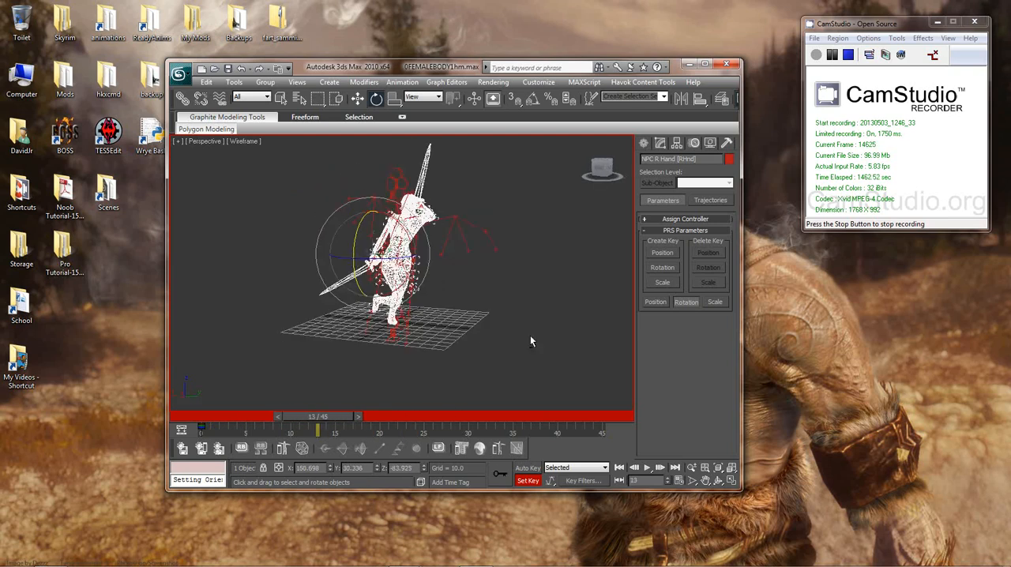
Step: Select the NPC R Clavicle, UpperArm, Forearm and Hand bones together by name
{"action": "key", "text": "h"}
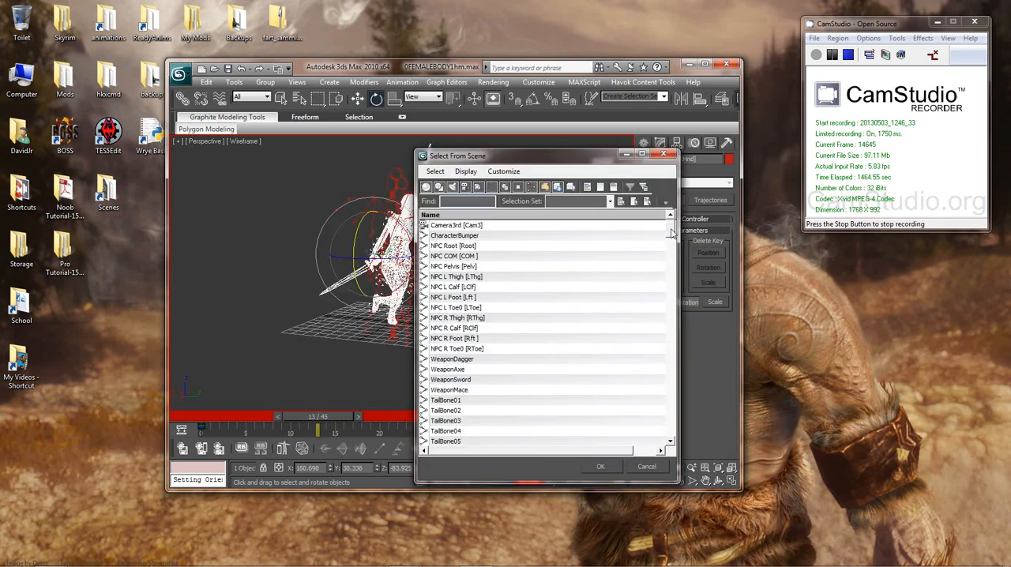
{"action": "left_click_drag", "start_coordinate": [672, 227], "coordinate": [670, 336]}
{"action": "left_click", "coordinate": [475, 226], "text": "ctrl"}
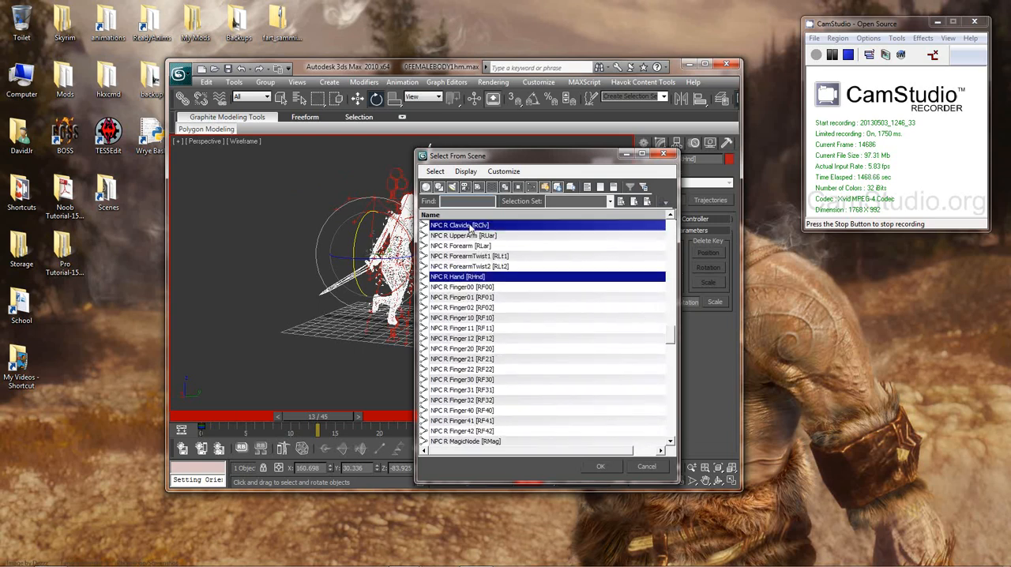
{"action": "left_click", "coordinate": [468, 237], "text": "ctrl"}
{"action": "left_click", "coordinate": [476, 246], "text": "ctrl"}
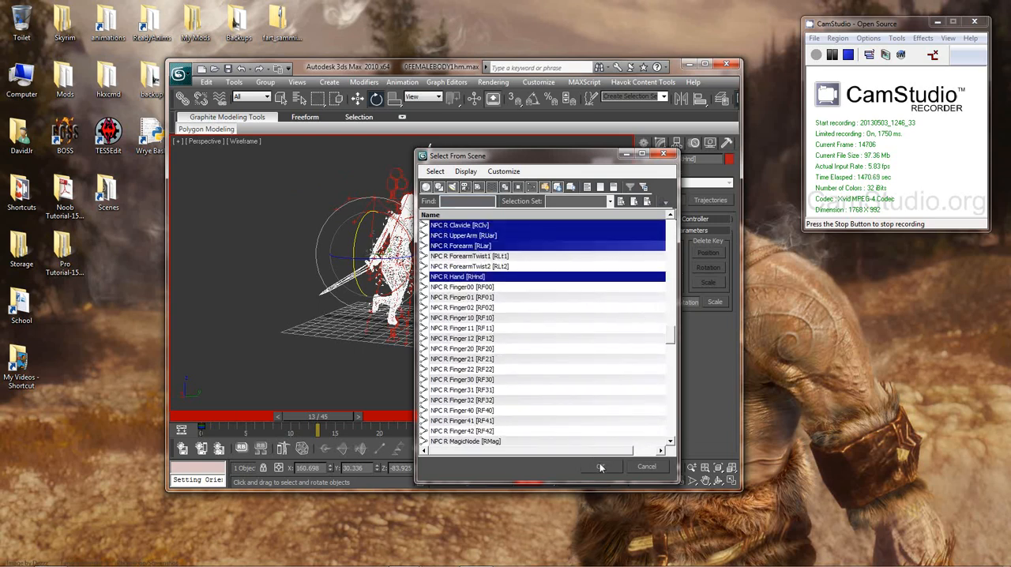
{"action": "left_click", "coordinate": [601, 466]}
Step: Go to frame 18 of the swing and set a key there for the four selected right arm bones
{"action": "middle_click_drag", "start_coordinate": [595, 372], "coordinate": [480, 342], "text": "alt"}
{"action": "key", "text": "period"}
{"action": "key", "text": "period"}
{"action": "key", "text": "period"}
{"action": "key", "text": "period"}
{"action": "key", "text": "period"}
{"action": "key", "text": "period"}
{"action": "key", "text": "period"}
{"action": "key", "text": "period"}
{"action": "key", "text": "period"}
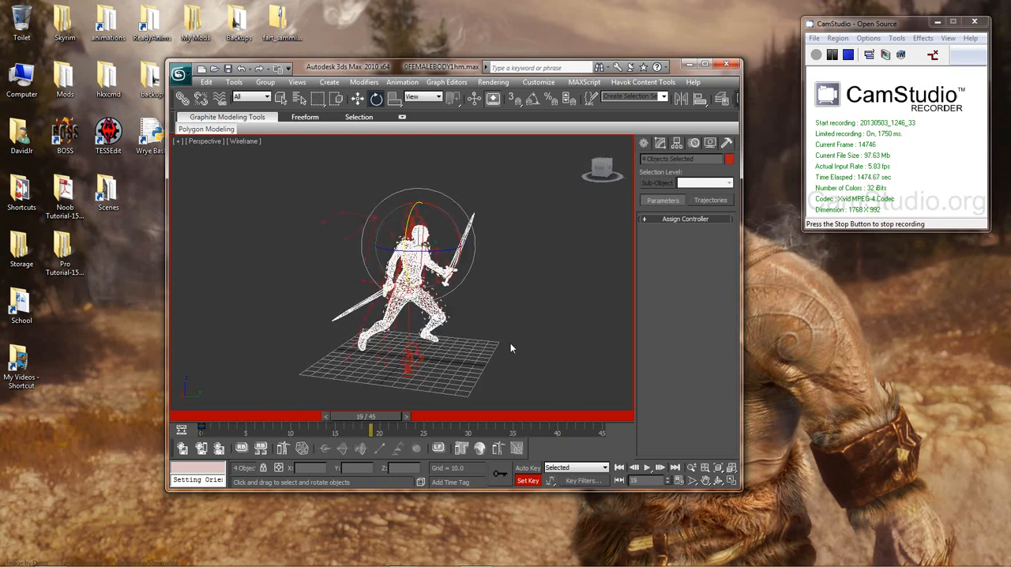
{"action": "key", "text": "period"}
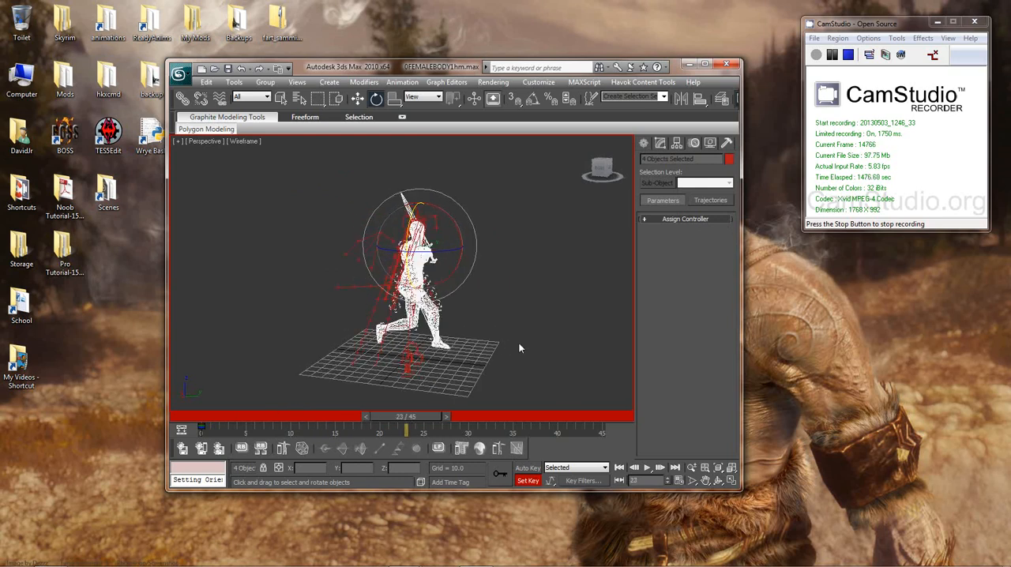
{"action": "middle_click_drag", "start_coordinate": [538, 337], "coordinate": [477, 342], "text": "alt"}
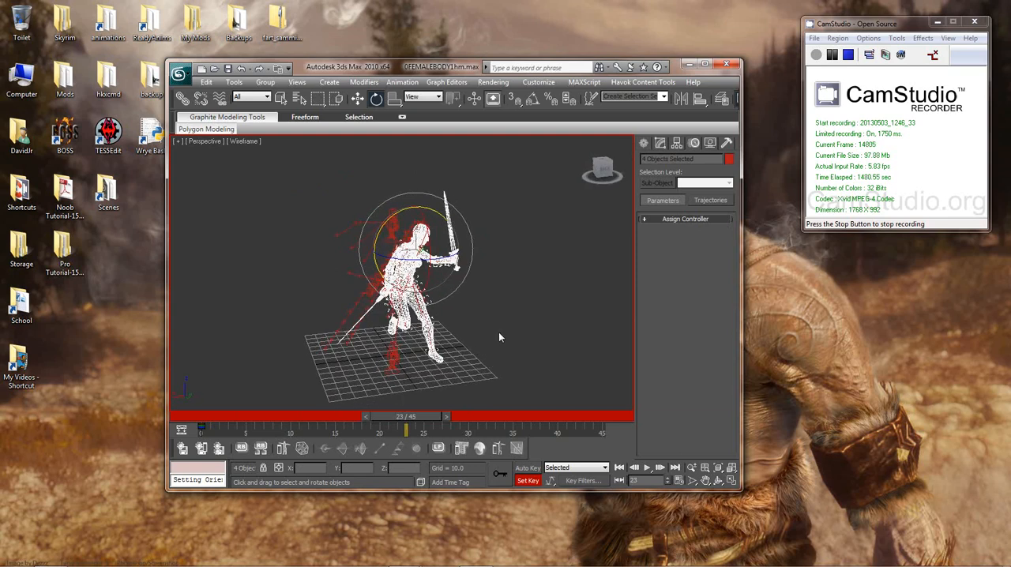
{"action": "key", "text": "comma"}
{"action": "key", "text": "comma"}
{"action": "key", "text": "comma"}
{"action": "key", "text": "comma"}
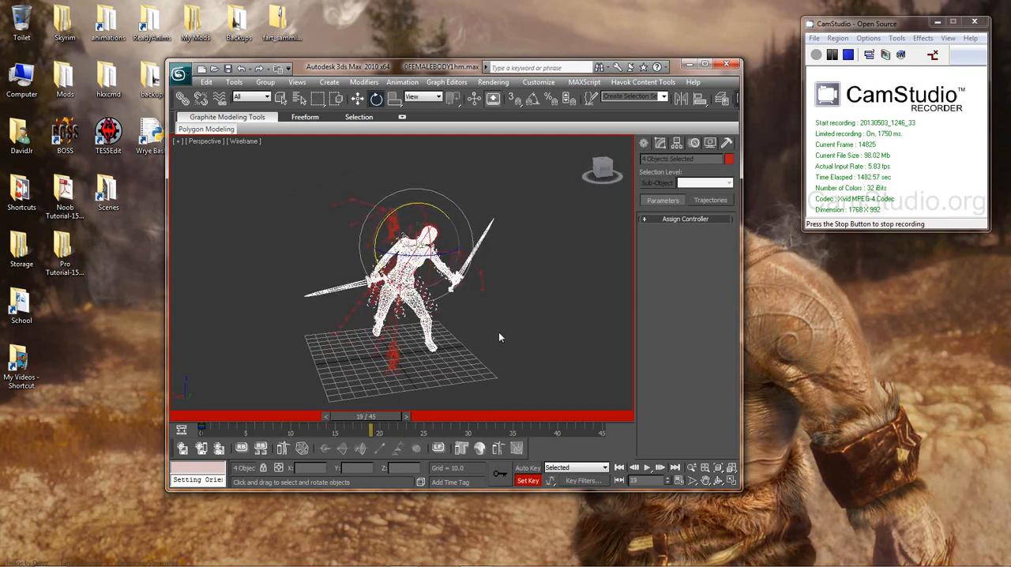
{"action": "key", "text": "comma"}
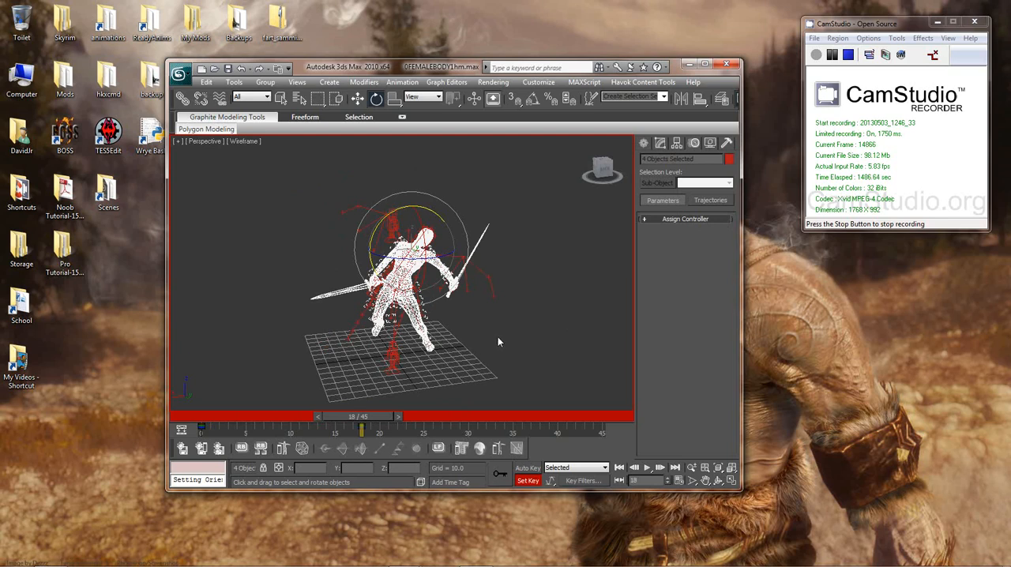
Step: Step through the frames before the frame 18 key to examine the right arm's motion, and return to frame 18
{"action": "key", "text": "comma"}
{"action": "key", "text": "comma"}
{"action": "key", "text": "comma"}
{"action": "key", "text": "comma"}
{"action": "key", "text": "comma"}
{"action": "key", "text": "comma"}
{"action": "key", "text": "comma"}
{"action": "key", "text": "comma"}
{"action": "key", "text": "comma"}
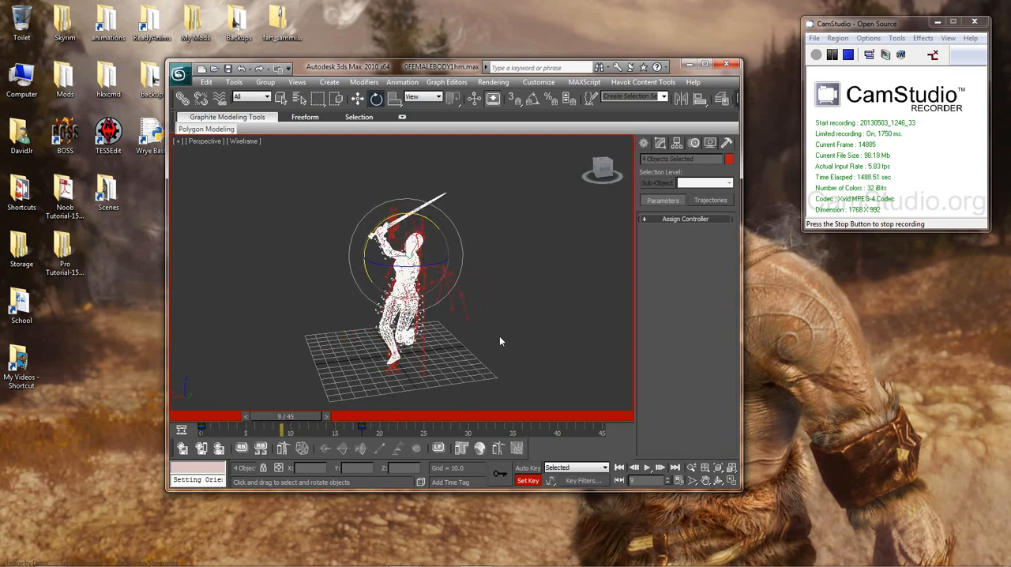
{"action": "key", "text": "comma"}
{"action": "key", "text": "comma"}
{"action": "key", "text": "period"}
{"action": "key", "text": "period"}
{"action": "key", "text": "period"}
{"action": "key", "text": "period"}
{"action": "key", "text": "period"}
{"action": "key", "text": "period"}
{"action": "key", "text": "period"}
{"action": "key", "text": "period"}
{"action": "key", "text": "period"}
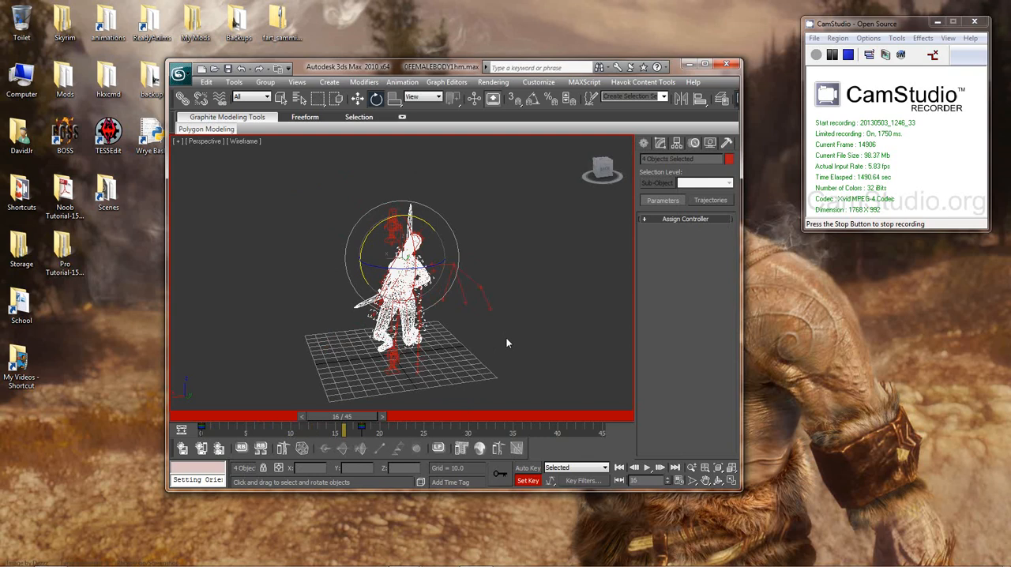
{"action": "key", "text": "period"}
{"action": "key", "text": "period"}
Step: Rotate the four selected right arm bones together at frame 18 to adjust the arm's pose
{"action": "middle_click_drag", "start_coordinate": [487, 348], "coordinate": [636, 330], "text": "alt"}
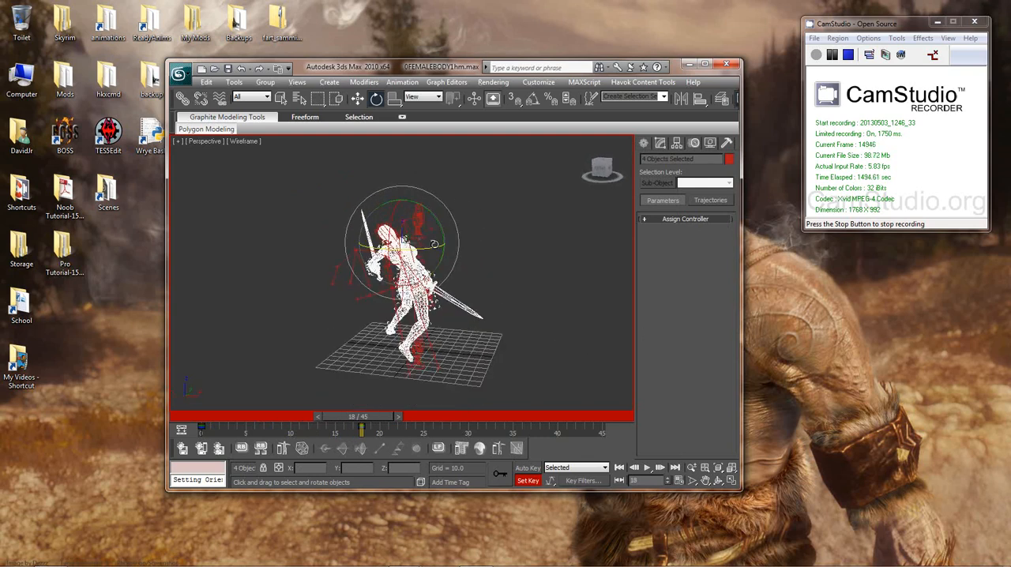
{"action": "mouse_move", "coordinate": [439, 237]}
{"action": "left_mouse_down"}
{"action": "mouse_move", "coordinate": [443, 226]}
{"action": "mouse_move", "coordinate": [428, 252]}
{"action": "left_mouse_up"}
{"action": "middle_click_drag", "start_coordinate": [430, 257], "coordinate": [270, 265], "text": "alt"}
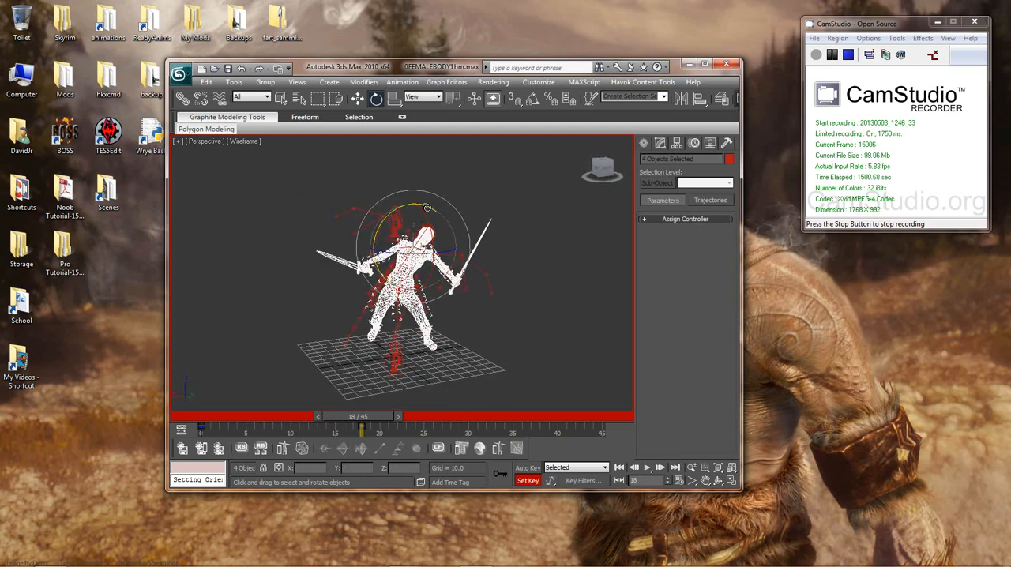
{"action": "left_click_drag", "start_coordinate": [428, 208], "coordinate": [430, 208]}
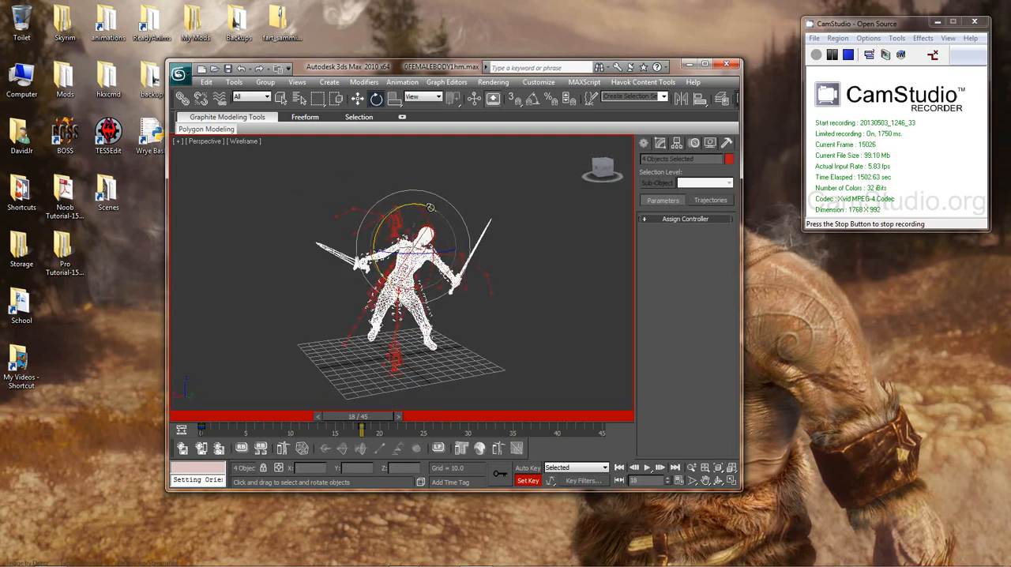
Step: Step back to frame 4 and forward again to frame 18 to examine the adjusted right arm's motion
{"action": "key", "text": "comma"}
{"action": "key", "text": "comma"}
{"action": "key", "text": "comma"}
{"action": "key", "text": "comma"}
{"action": "key", "text": "comma"}
{"action": "key", "text": "comma"}
{"action": "key", "text": "comma"}
{"action": "key", "text": "comma"}
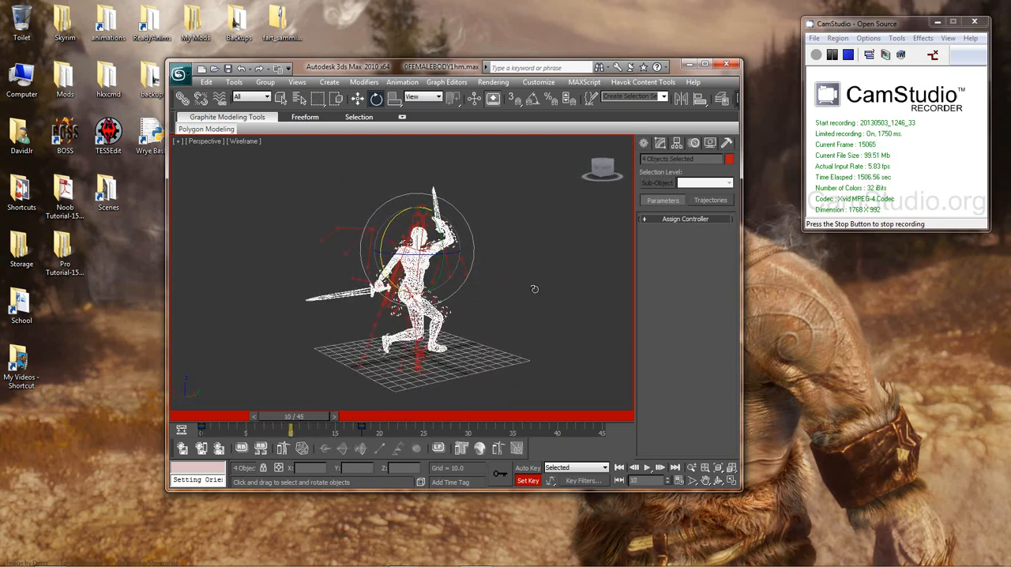
{"action": "key", "text": "comma"}
{"action": "key", "text": "comma"}
{"action": "key", "text": "comma"}
{"action": "key", "text": "comma"}
{"action": "key", "text": "comma"}
{"action": "key", "text": "comma"}
{"action": "key", "text": "comma"}
{"action": "key", "text": "comma"}
{"action": "key", "text": "comma"}
{"action": "key", "text": "comma"}
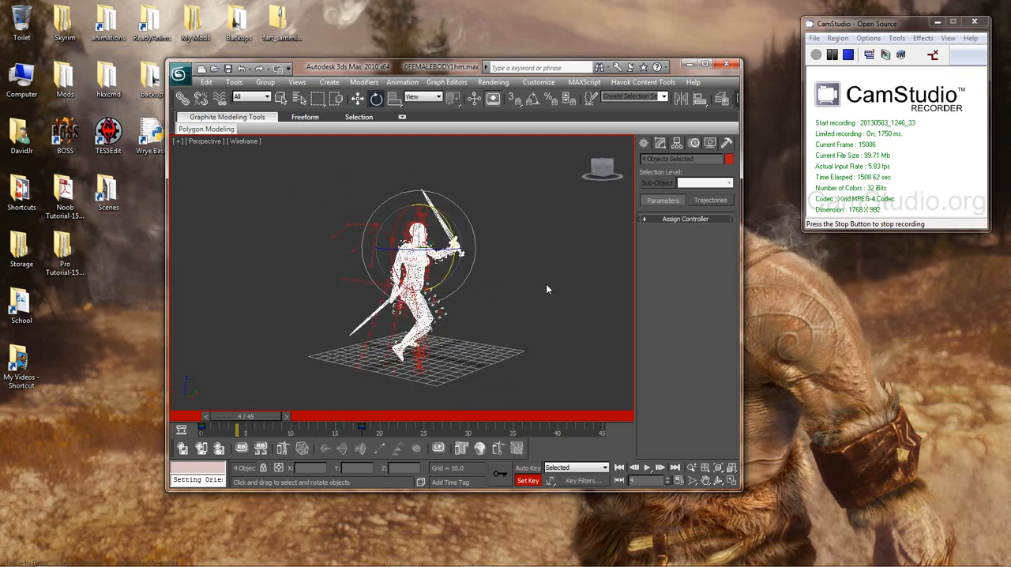
{"action": "key", "text": "period"}
{"action": "key", "text": "period"}
{"action": "key", "text": "period"}
{"action": "key", "text": "period"}
{"action": "key", "text": "period"}
{"action": "key", "text": "period"}
{"action": "key", "text": "period"}
{"action": "key", "text": "period"}
{"action": "key", "text": "period"}
{"action": "key", "text": "period"}
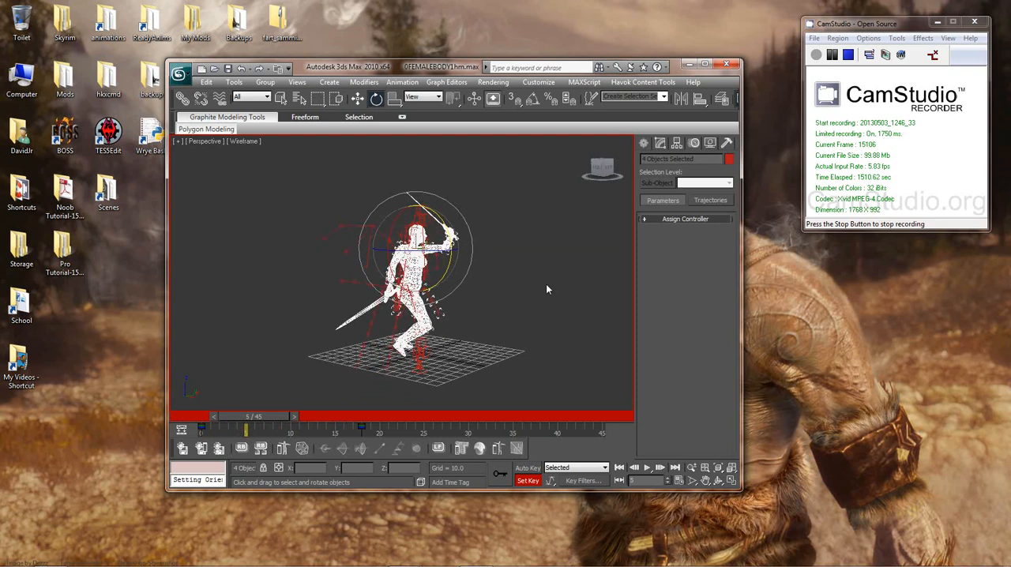
{"action": "key", "text": "period"}
{"action": "key", "text": "period"}
{"action": "key", "text": "period"}
{"action": "key", "text": "period"}
{"action": "key", "text": "period"}
{"action": "key", "text": "period"}
{"action": "key", "text": "period"}
{"action": "key", "text": "period"}
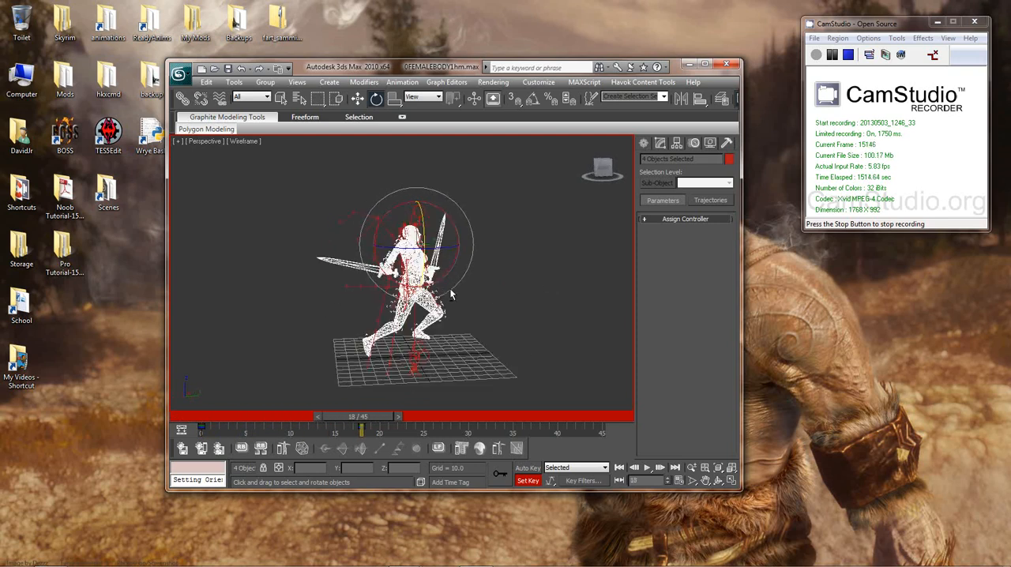
Step: Select only the NPC R Hand bone, rotate it at frame 18 until the right sword points level and outward, and key it
{"action": "left_click", "coordinate": [365, 263]}
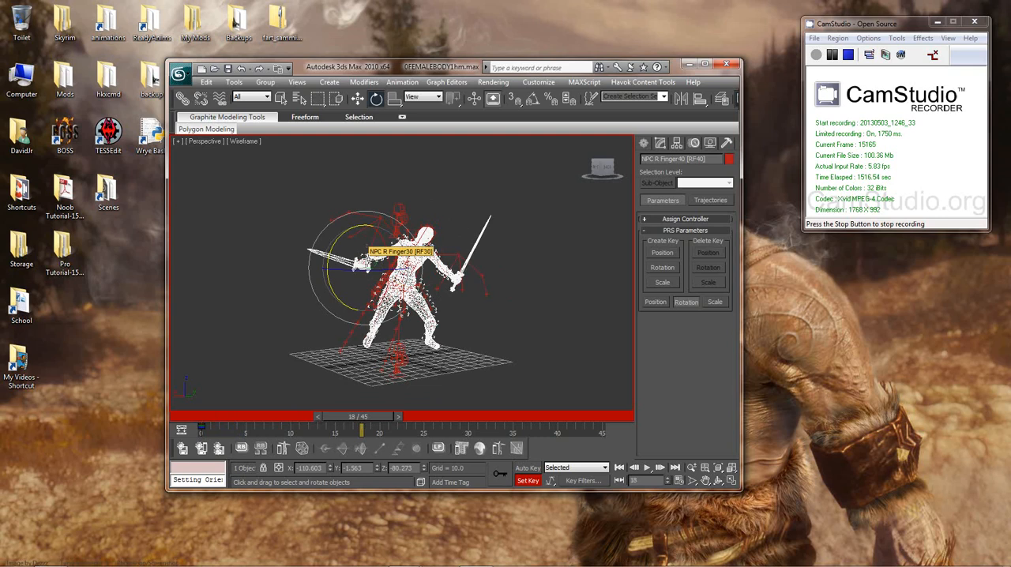
{"action": "left_click", "coordinate": [373, 261]}
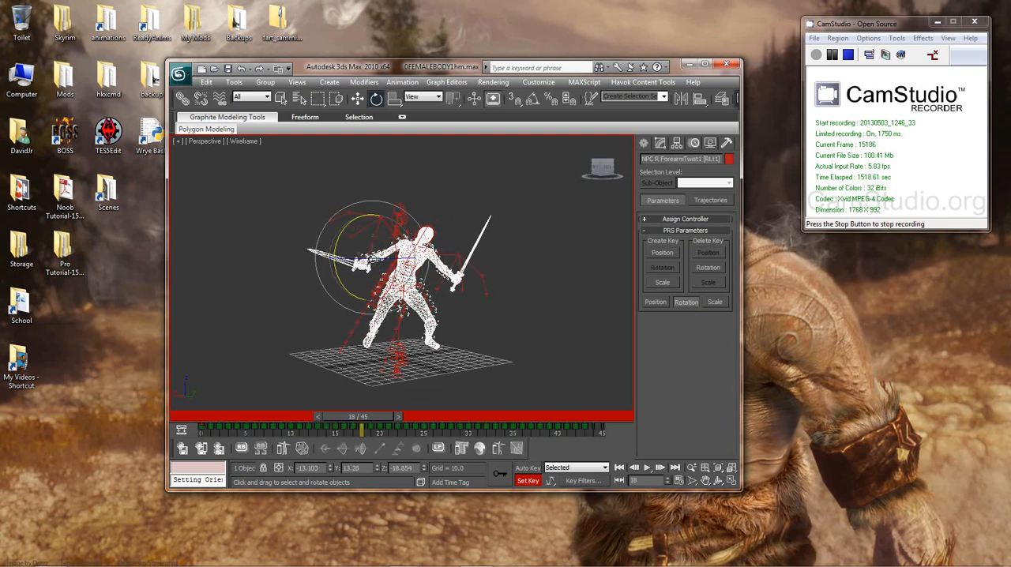
{"action": "mouse_move", "coordinate": [353, 249]}
{"action": "middle_mouse_down"}
{"action": "mouse_move", "coordinate": [398, 288]}
{"action": "mouse_move", "coordinate": [347, 240]}
{"action": "middle_mouse_up"}
{"action": "scroll", "coordinate": [399, 288], "scroll_direction": "up", "scroll_amount": 7}
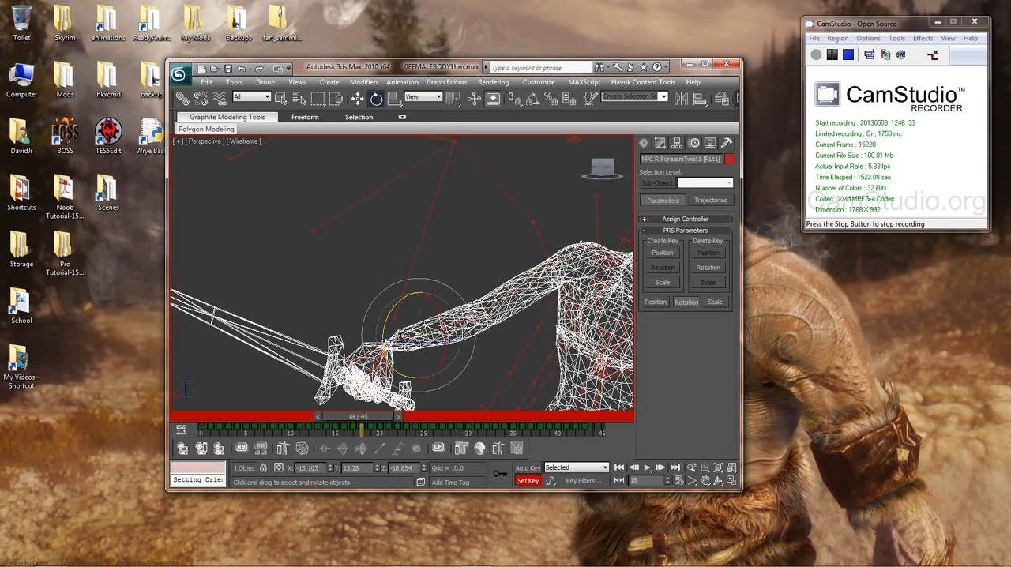
{"action": "left_click", "coordinate": [387, 345]}
{"action": "scroll", "coordinate": [416, 298], "scroll_direction": "down", "scroll_amount": 7}
{"action": "middle_click_drag", "start_coordinate": [427, 311], "coordinate": [489, 298], "text": "alt"}
{"action": "left_click_drag", "start_coordinate": [442, 259], "coordinate": [414, 219]}
{"action": "middle_click_drag", "start_coordinate": [474, 274], "coordinate": [382, 276], "text": "alt"}
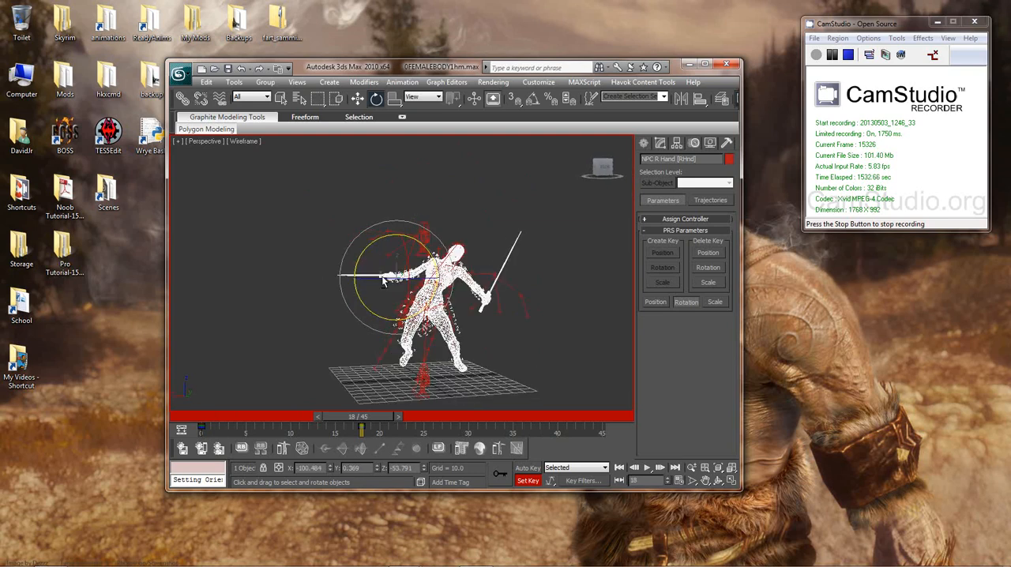
Step: Step back from frame 18 to frame 0 to examine how the right hand and sword move
{"action": "key", "text": "comma"}
{"action": "key", "text": "comma"}
{"action": "key", "text": "comma"}
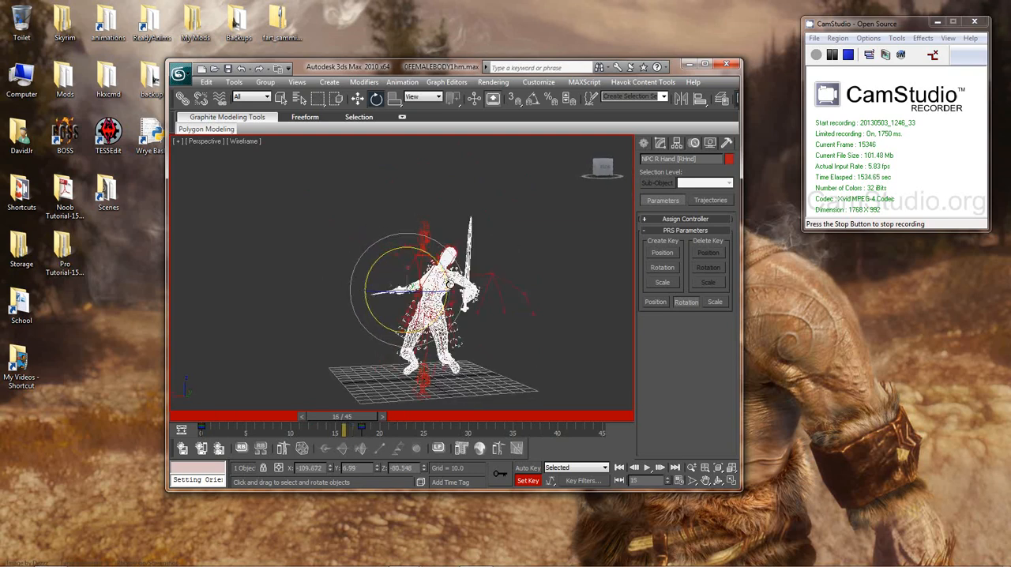
{"action": "key", "text": "comma"}
{"action": "key", "text": "comma"}
{"action": "middle_click_drag", "start_coordinate": [460, 339], "coordinate": [561, 347], "text": "alt"}
{"action": "key", "text": "comma"}
{"action": "key", "text": "comma"}
{"action": "key", "text": "comma"}
{"action": "key", "text": "comma"}
{"action": "key", "text": "comma"}
{"action": "key", "text": "comma"}
{"action": "key", "text": "comma"}
{"action": "key", "text": "comma"}
{"action": "key", "text": "comma"}
{"action": "key", "text": "comma"}
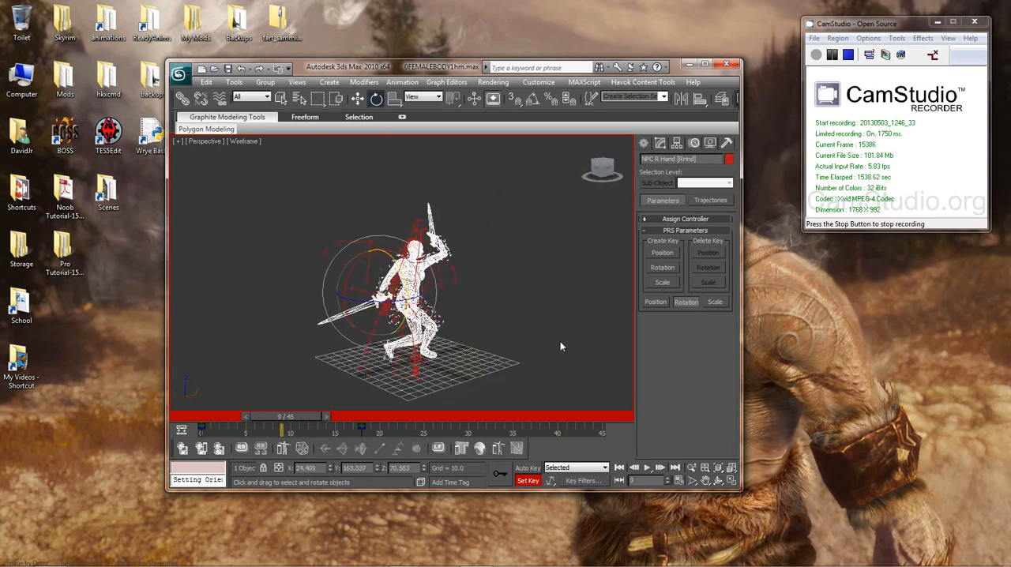
{"action": "key", "text": "comma"}
{"action": "key", "text": "comma"}
{"action": "key", "text": "comma"}
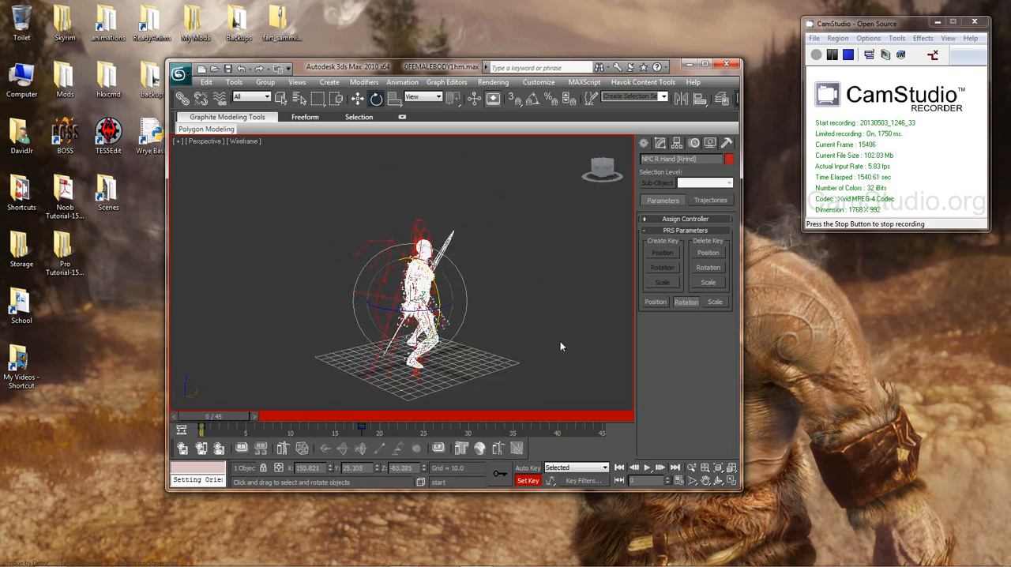
Step: View the figure from another angle and step forward from frame 0 to frame 18 to examine the right sword's path
{"action": "middle_click_drag", "start_coordinate": [556, 342], "coordinate": [463, 329], "text": "alt"}
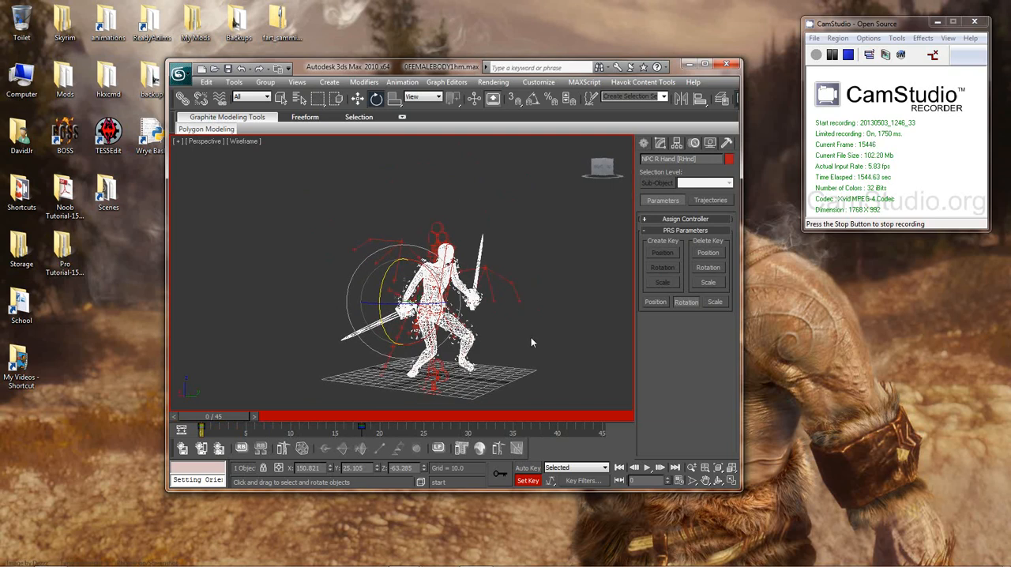
{"action": "key", "text": "period"}
{"action": "key", "text": "period"}
{"action": "key", "text": "period"}
{"action": "key", "text": "period"}
{"action": "key", "text": "period"}
{"action": "key", "text": "period"}
{"action": "key", "text": "period"}
{"action": "key", "text": "period"}
{"action": "key", "text": "period"}
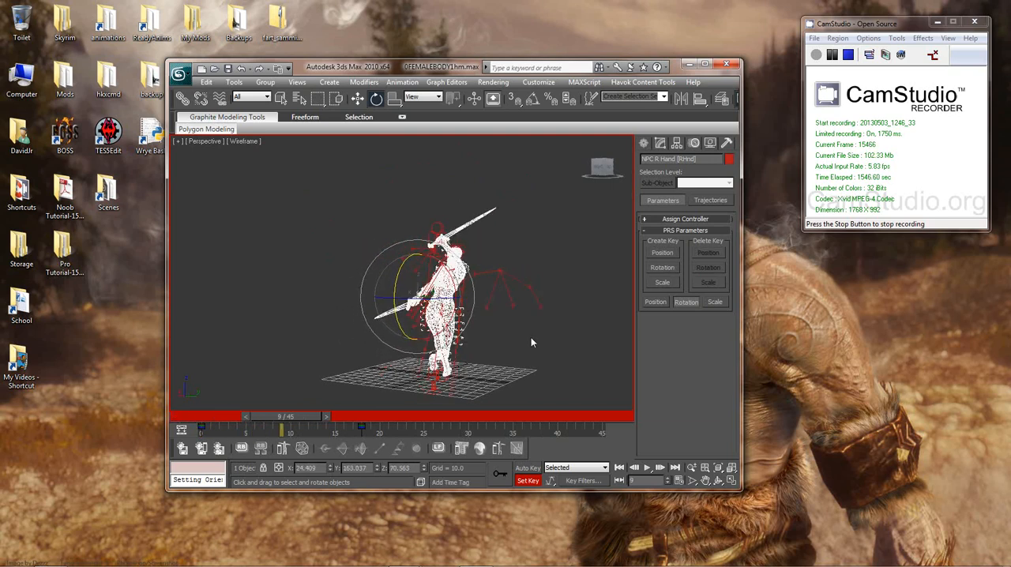
{"action": "key", "text": "period"}
{"action": "key", "text": "period"}
{"action": "key", "text": "period"}
{"action": "key", "text": "period"}
{"action": "key", "text": "period"}
{"action": "key", "text": "period"}
{"action": "key", "text": "period"}
{"action": "key", "text": "period"}
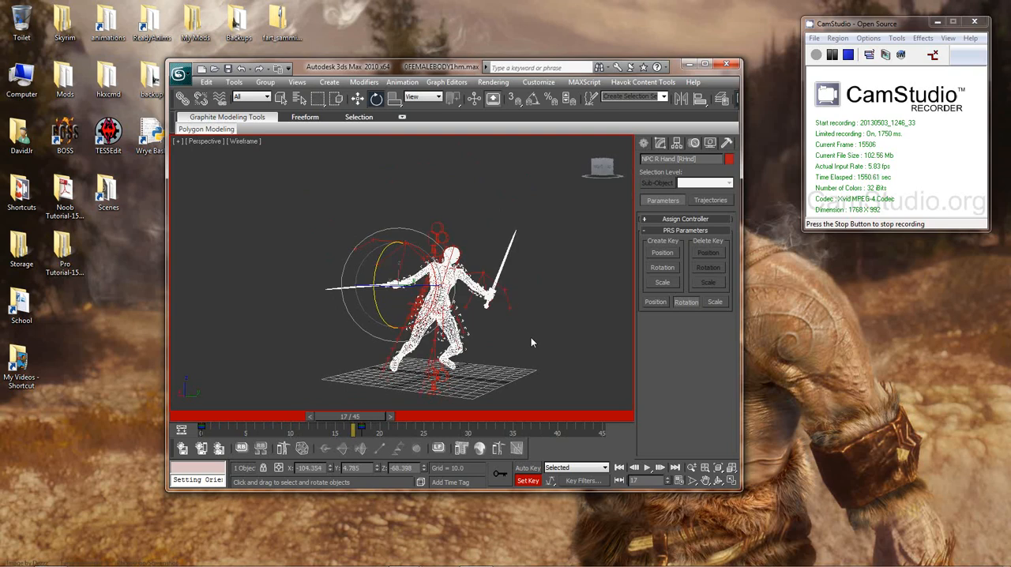
{"action": "key", "text": "period"}
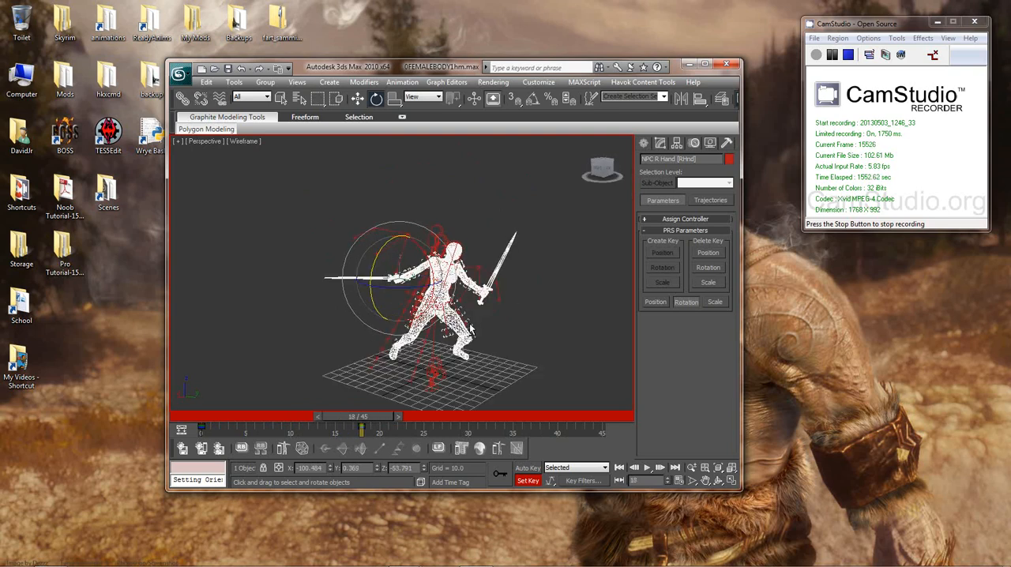
Step: Advance the animation from frame 18 to frame 23 of the swing
{"action": "middle_click_drag", "start_coordinate": [472, 331], "coordinate": [479, 314], "text": "alt"}
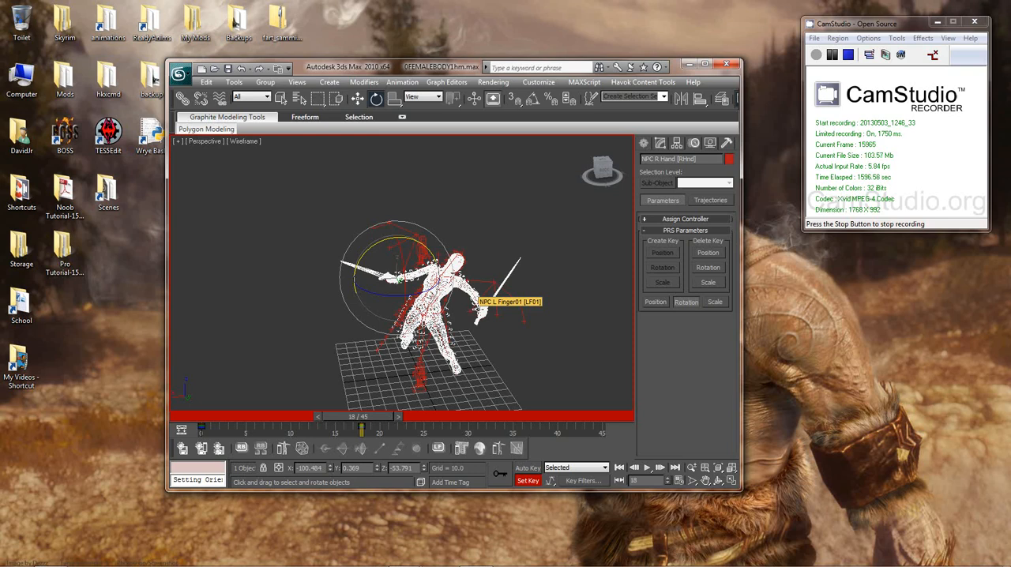
{"action": "middle_click_drag", "start_coordinate": [463, 241], "coordinate": [489, 259], "text": "alt"}
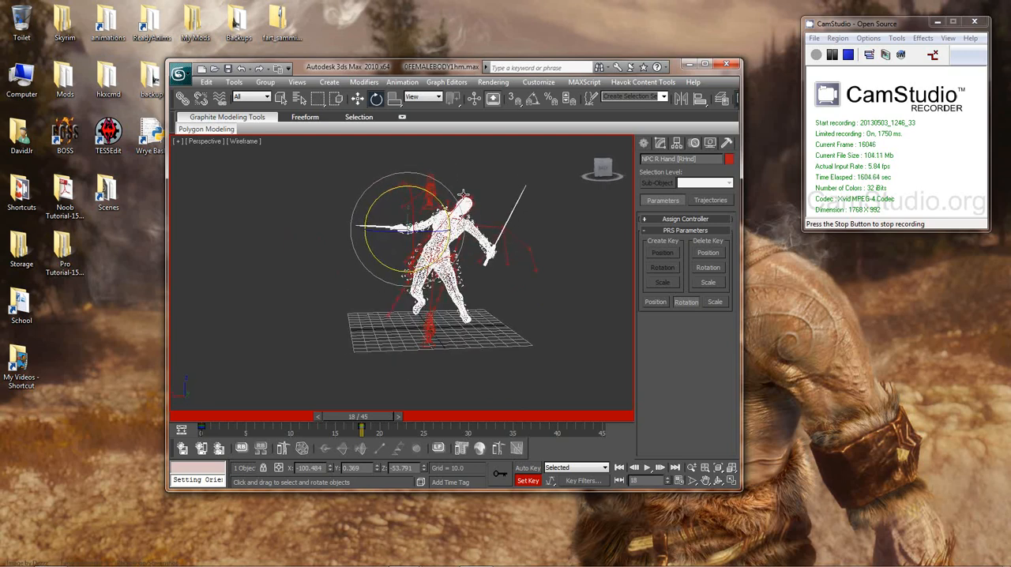
{"action": "key", "text": "period"}
{"action": "key", "text": "period"}
{"action": "key", "text": "period"}
{"action": "key", "text": "period"}
{"action": "key", "text": "period"}
{"action": "key", "text": "period"}
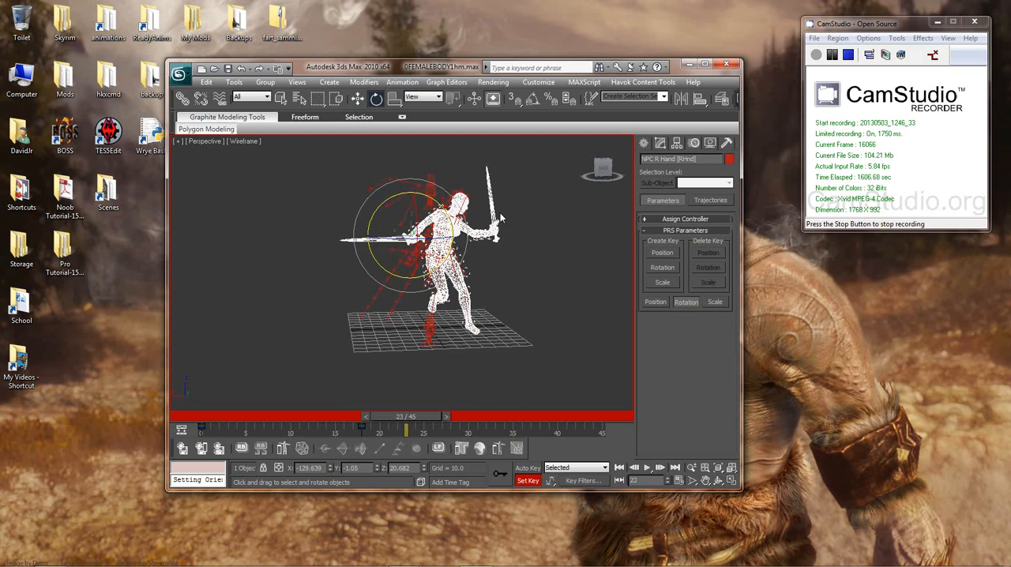
{"action": "key", "text": "comma"}
Step: Select the NPC R UpperArm bone, rotate it at frame 23, and set a key for the new pose
{"action": "middle_click_drag", "start_coordinate": [500, 241], "coordinate": [548, 269], "text": "alt"}
{"action": "scroll", "coordinate": [548, 269], "scroll_direction": "up", "scroll_amount": 5}
{"action": "middle_click_drag", "start_coordinate": [469, 321], "coordinate": [589, 352], "text": "alt"}
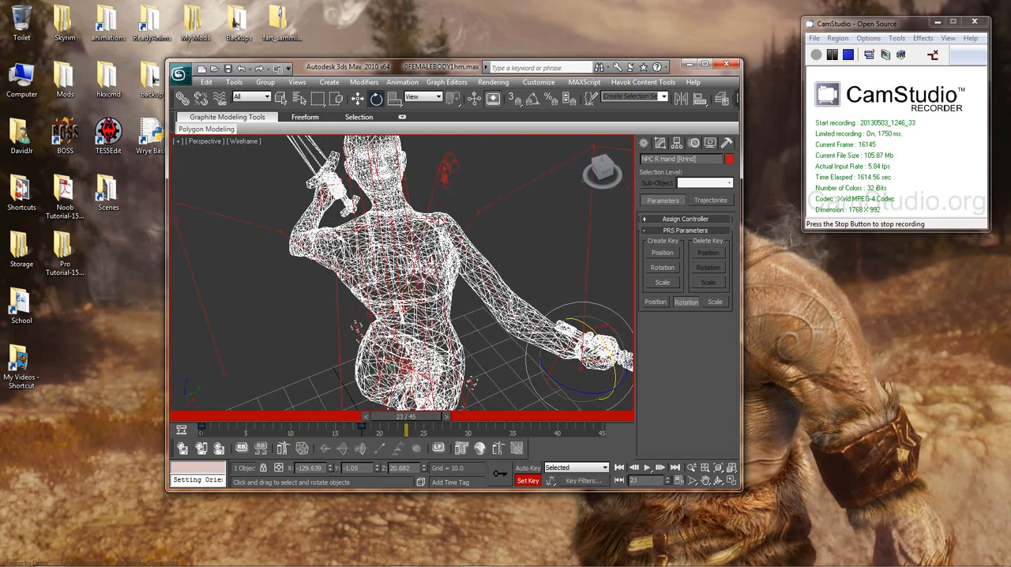
{"action": "left_click", "coordinate": [479, 212]}
{"action": "middle_click_drag", "start_coordinate": [478, 296], "coordinate": [367, 186]}
{"action": "scroll", "coordinate": [412, 204], "scroll_direction": "down", "scroll_amount": 4}
{"action": "left_click_drag", "start_coordinate": [453, 234], "coordinate": [518, 238]}
{"action": "middle_click_drag", "start_coordinate": [519, 264], "coordinate": [381, 248], "text": "alt"}
{"action": "scroll", "coordinate": [381, 248], "scroll_direction": "down", "scroll_amount": 5}
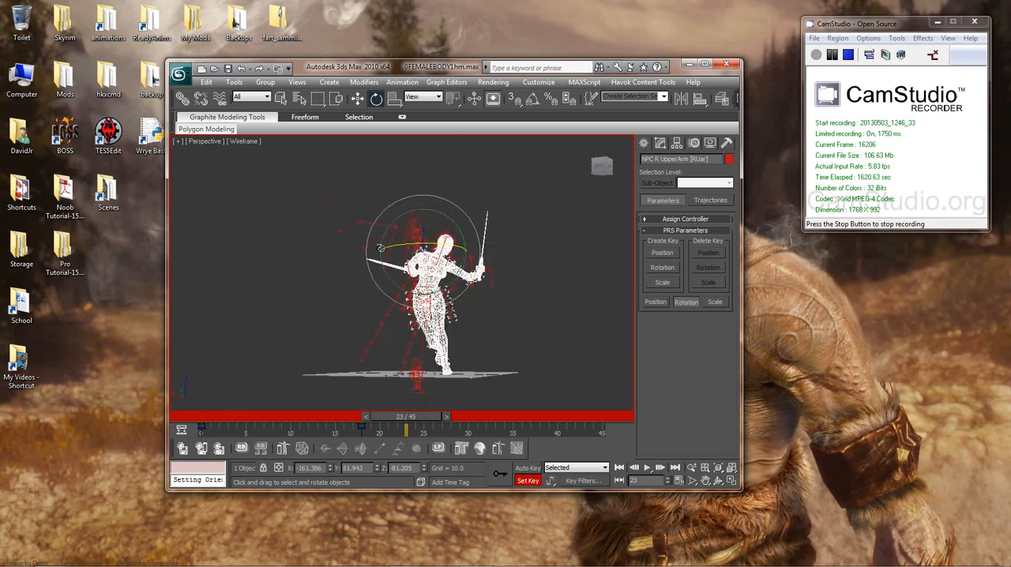
{"action": "middle_click_drag", "start_coordinate": [419, 281], "coordinate": [544, 294], "text": "alt"}
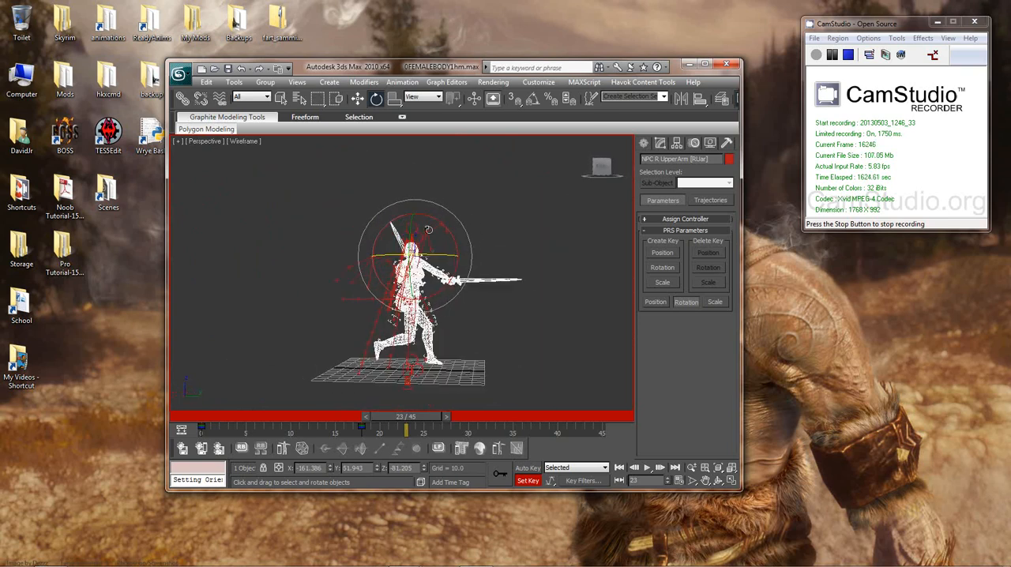
{"action": "left_click_drag", "start_coordinate": [409, 230], "coordinate": [420, 261]}
{"action": "middle_click_drag", "start_coordinate": [512, 312], "coordinate": [417, 319], "text": "alt"}
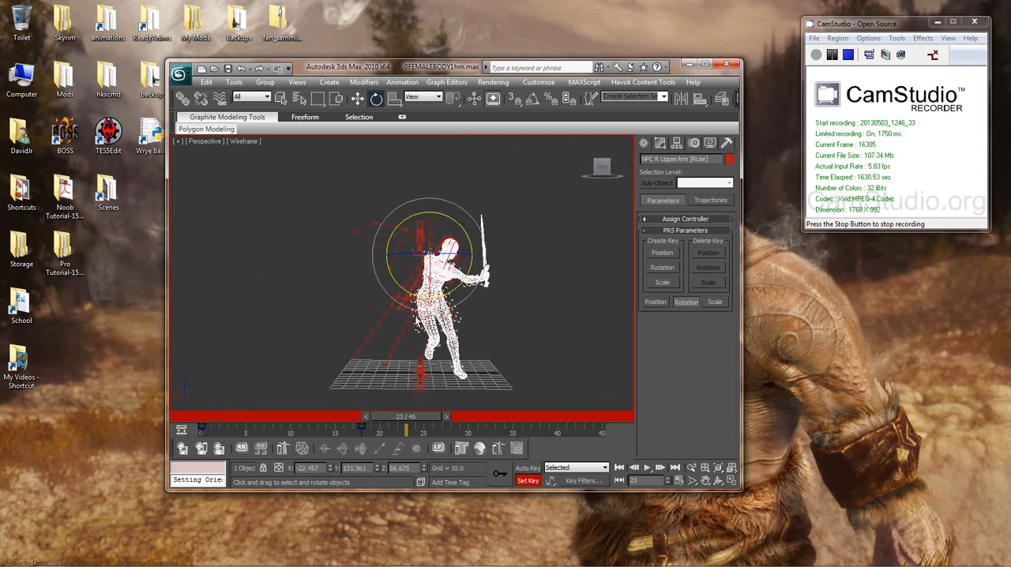
{"action": "key", "text": "k"}
Step: Step back to frame 21 and forward to frame 23, and examine the upper arm's pose from several angles
{"action": "key", "text": "comma"}
{"action": "key", "text": "comma"}
{"action": "key", "text": "comma"}
{"action": "key", "text": "comma"}
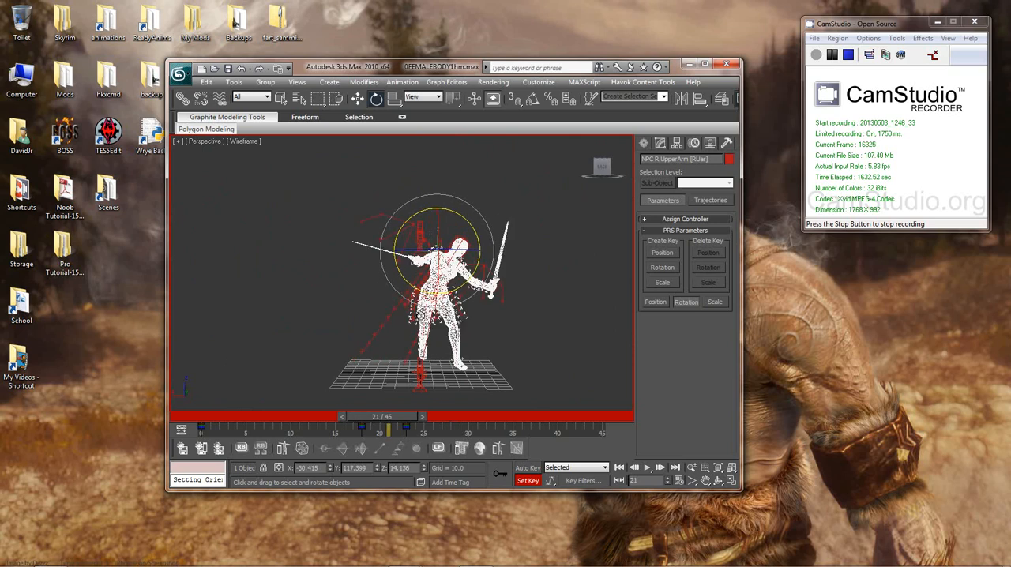
{"action": "key", "text": "period"}
{"action": "key", "text": "period"}
{"action": "key", "text": "period"}
{"action": "key", "text": "period"}
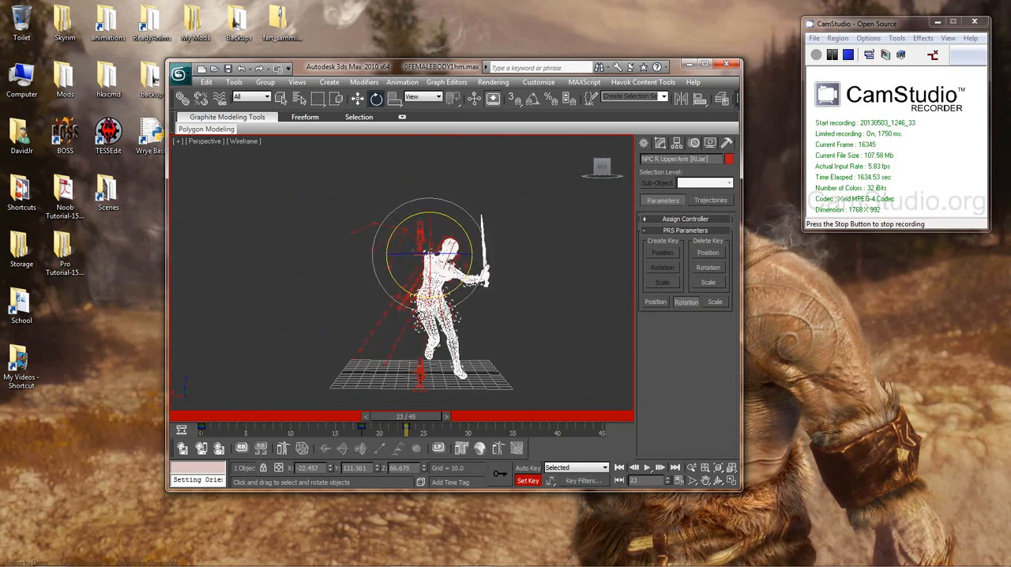
{"action": "middle_click_drag", "start_coordinate": [497, 317], "coordinate": [615, 301], "text": "alt"}
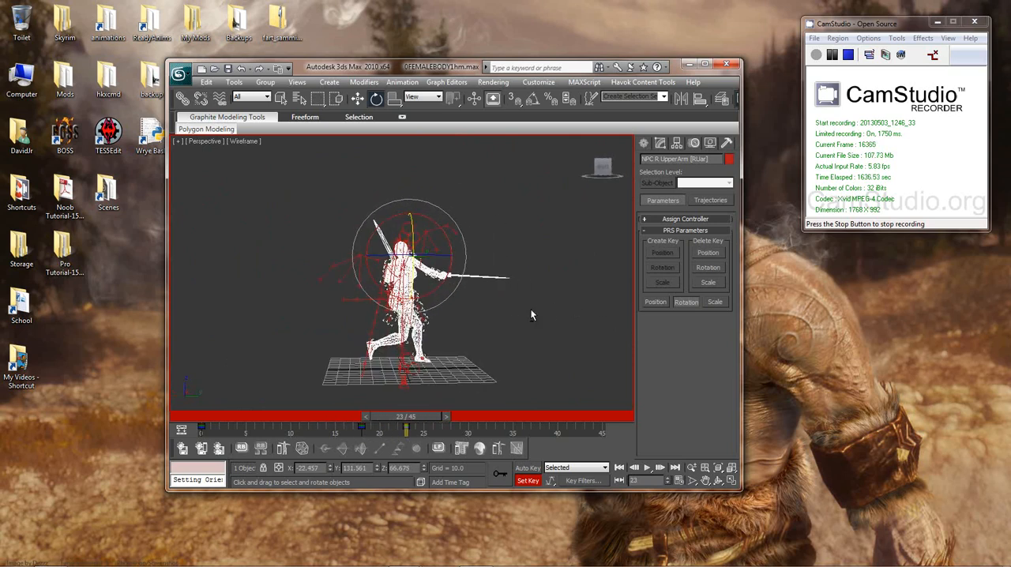
{"action": "middle_click_drag", "start_coordinate": [531, 309], "coordinate": [371, 309], "text": "alt"}
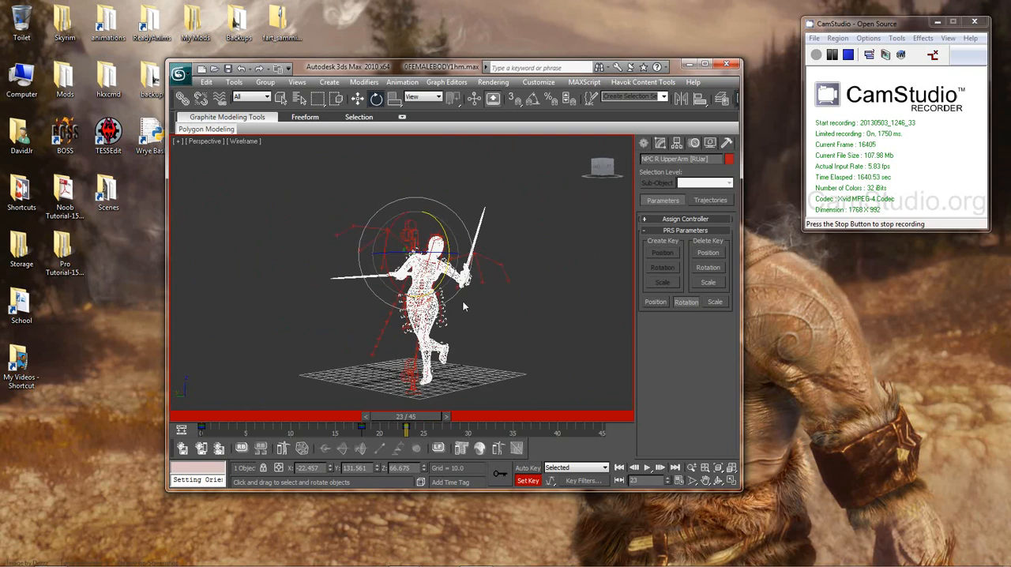
Step: Go back to frame 18 to compare the right arm's pose from behind, and return to frame 23
{"action": "key", "text": "comma"}
{"action": "key", "text": "comma"}
{"action": "key", "text": "comma"}
{"action": "key", "text": "comma"}
{"action": "key", "text": "comma"}
{"action": "middle_click_drag", "start_coordinate": [459, 303], "coordinate": [472, 237], "text": "alt"}
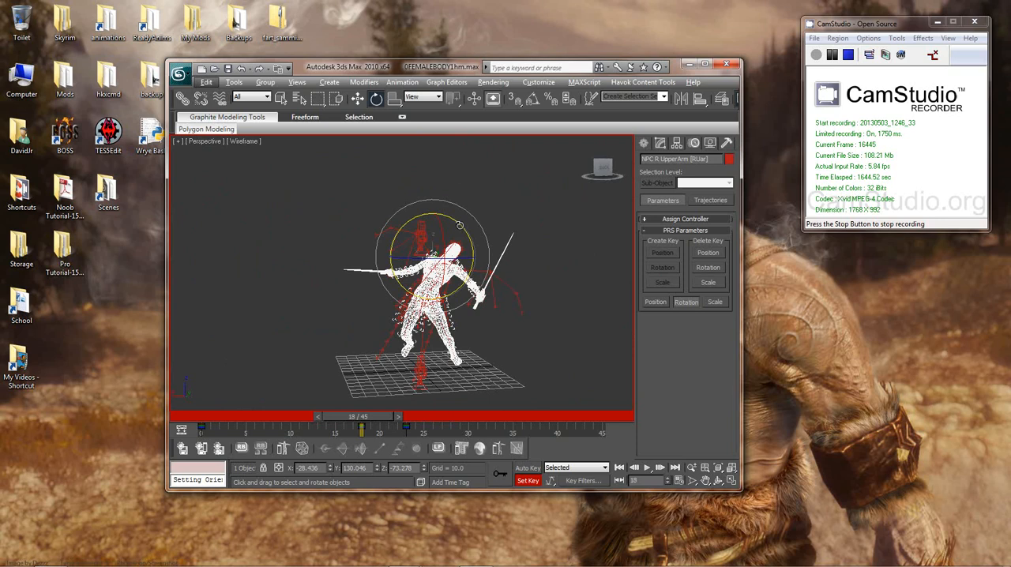
{"action": "left_click_drag", "start_coordinate": [460, 226], "coordinate": [408, 204]}
{"action": "mouse_move", "coordinate": [465, 242]}
{"action": "middle_mouse_down", "text": "alt"}
{"action": "mouse_move", "coordinate": [512, 246]}
{"action": "mouse_move", "coordinate": [449, 234]}
{"action": "middle_mouse_up", "text": "alt"}
{"action": "key", "text": "period"}
{"action": "key", "text": "period"}
{"action": "key", "text": "period"}
{"action": "key", "text": "period"}
{"action": "key", "text": "period"}
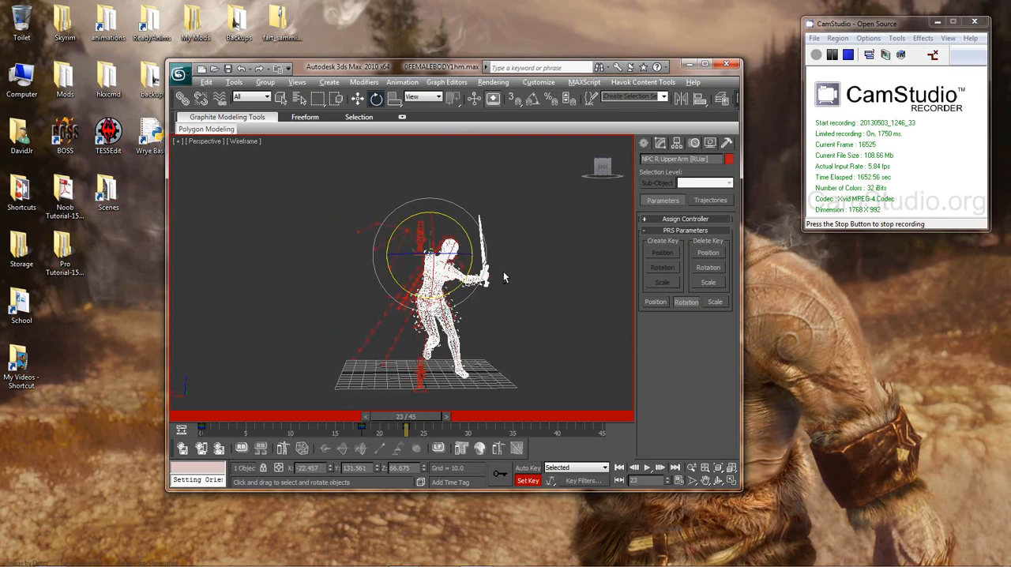
Step: Refine the NPC R UpperArm bone's rotation at frame 23 and key the revised pose
{"action": "middle_click_drag", "start_coordinate": [505, 273], "coordinate": [478, 262], "text": "alt"}
{"action": "left_click_drag", "start_coordinate": [465, 241], "coordinate": [424, 212]}
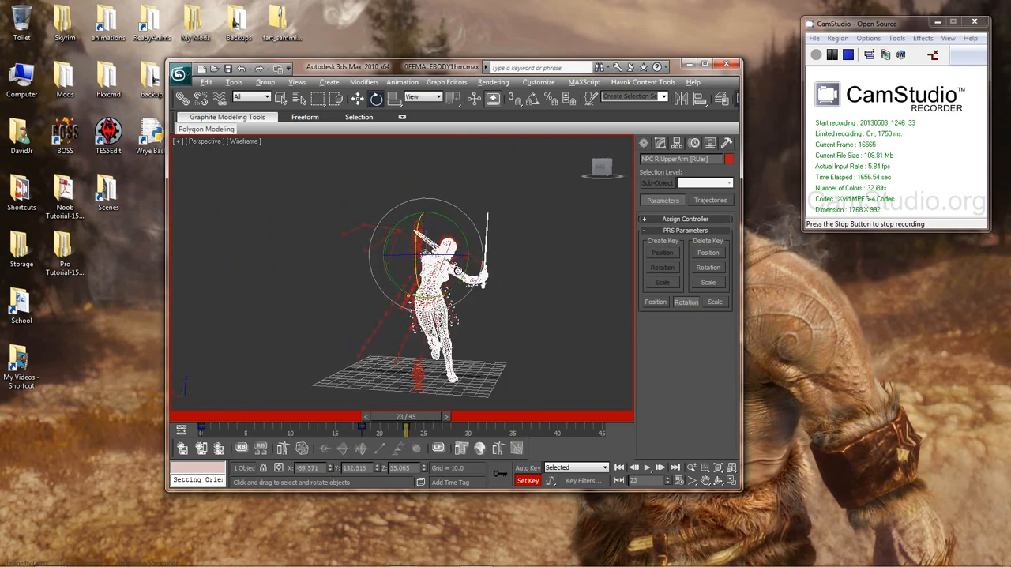
{"action": "middle_click_drag", "start_coordinate": [442, 245], "coordinate": [467, 242], "text": "alt"}
{"action": "left_click_drag", "start_coordinate": [467, 241], "coordinate": [444, 255]}
Step: Step back to frame 18 and forward through frame 27 to examine the revised right arm swing
{"action": "key", "text": "comma"}
{"action": "key", "text": "comma"}
{"action": "key", "text": "comma"}
{"action": "key", "text": "comma"}
{"action": "key", "text": "comma"}
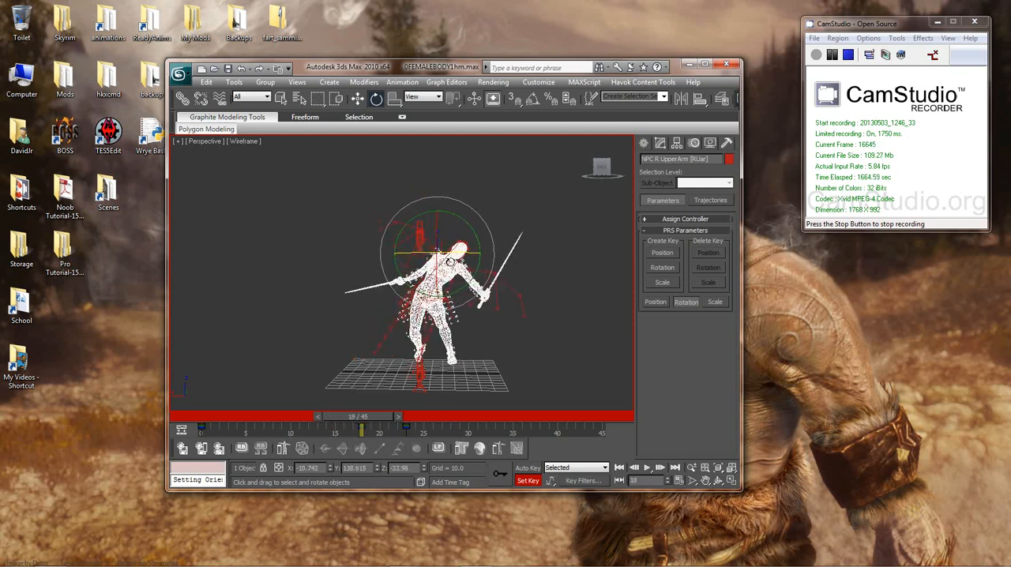
{"action": "key", "text": "period"}
{"action": "key", "text": "period"}
{"action": "key", "text": "period"}
{"action": "key", "text": "period"}
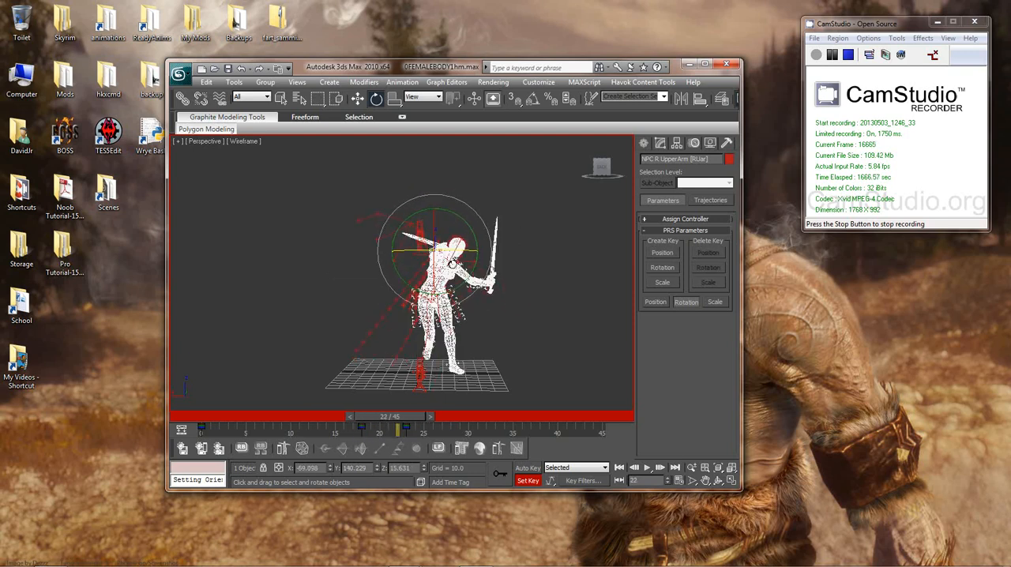
{"action": "key", "text": "period"}
{"action": "key", "text": "period"}
{"action": "key", "text": "period"}
{"action": "key", "text": "period"}
{"action": "key", "text": "period"}
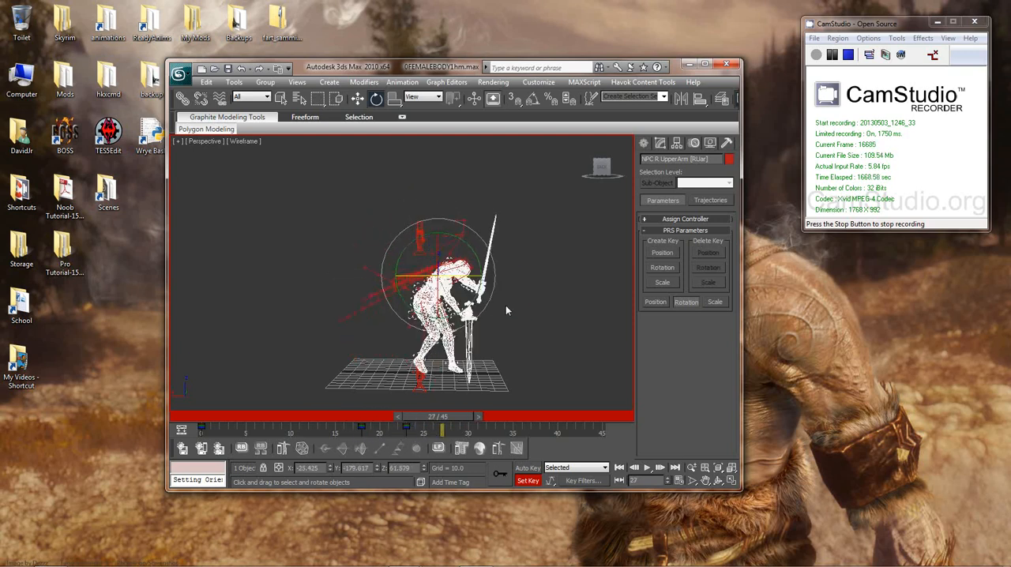
Step: Re-pose the NPC R UpperArm bone at frame 28 by rotating it, and key the new pose
{"action": "key", "text": "period"}
{"action": "middle_click_drag", "start_coordinate": [507, 330], "coordinate": [407, 298], "text": "alt"}
{"action": "left_click_drag", "start_coordinate": [392, 286], "coordinate": [428, 293]}
{"action": "middle_click_drag", "start_coordinate": [428, 292], "coordinate": [506, 298], "text": "alt"}
{"action": "left_click_drag", "start_coordinate": [479, 254], "coordinate": [500, 213]}
{"action": "mouse_move", "coordinate": [519, 314]}
{"action": "middle_mouse_down", "text": "alt"}
{"action": "mouse_move", "coordinate": [461, 321]}
{"action": "mouse_move", "coordinate": [507, 329]}
{"action": "middle_mouse_up", "text": "alt"}
{"action": "key", "text": "k"}
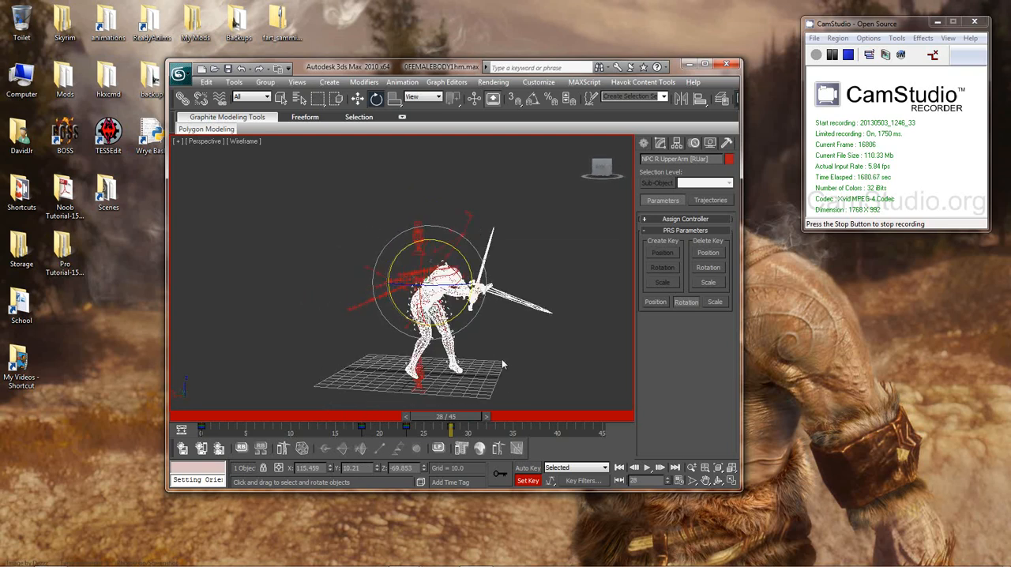
Step: Step back past frame 20 and forward to frame 45 to examine how the right arm moves with the new key
{"action": "key", "text": "comma"}
{"action": "key", "text": "comma"}
{"action": "key", "text": "comma"}
{"action": "key", "text": "comma"}
{"action": "key", "text": "comma"}
{"action": "key", "text": "comma"}
{"action": "key", "text": "period"}
{"action": "key", "text": "period"}
{"action": "key", "text": "period"}
{"action": "key", "text": "period"}
{"action": "key", "text": "period"}
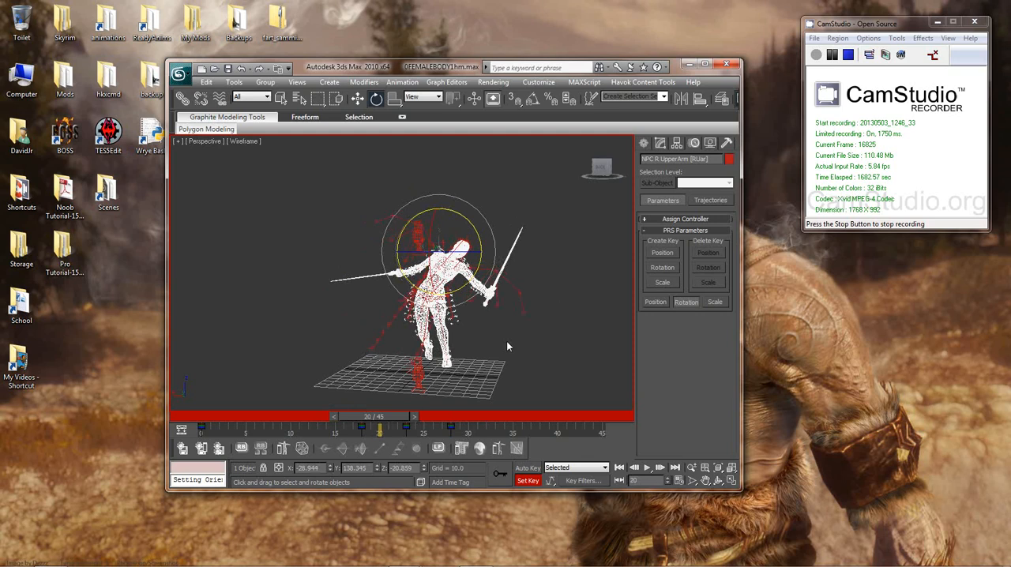
{"action": "key", "text": "period"}
{"action": "key", "text": "period"}
{"action": "key", "text": "period"}
{"action": "key", "text": "period"}
{"action": "key", "text": "period"}
{"action": "key", "text": "period"}
{"action": "key", "text": "period"}
{"action": "key", "text": "period"}
{"action": "key", "text": "period"}
{"action": "key", "text": "period"}
{"action": "key", "text": "period"}
{"action": "key", "text": "period"}
{"action": "key", "text": "period"}
{"action": "key", "text": "period"}
{"action": "key", "text": "period"}
{"action": "key", "text": "period"}
{"action": "key", "text": "period"}
{"action": "key", "text": "period"}
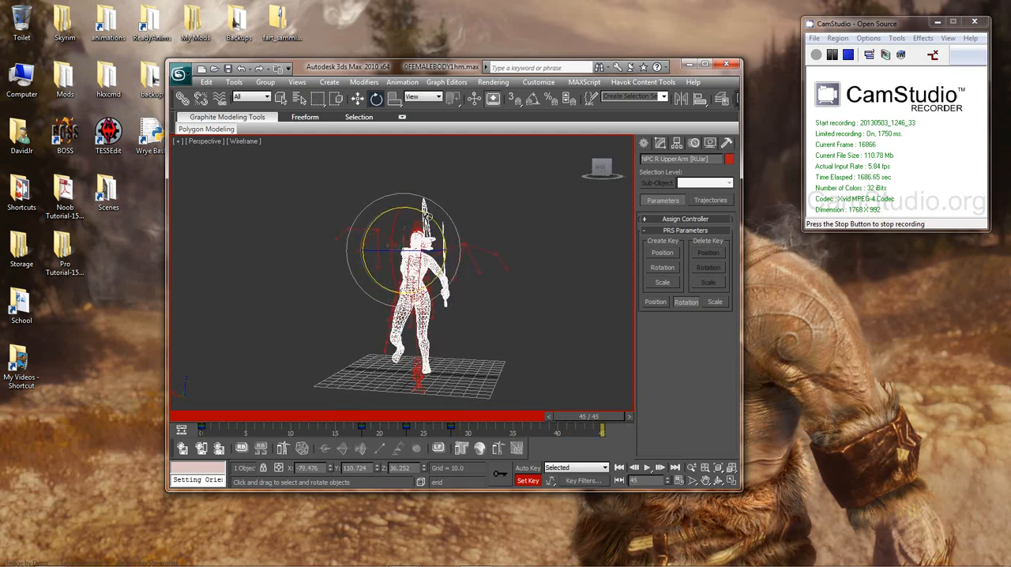
Step: Copy the NPC R UpperArm key from frame 0 to frame 45 so the animation ends in its starting pose
{"action": "mouse_move", "coordinate": [430, 218]}
{"action": "left_mouse_down"}
{"action": "mouse_move", "coordinate": [439, 237]}
{"action": "mouse_move", "coordinate": [440, 218]}
{"action": "left_mouse_up"}
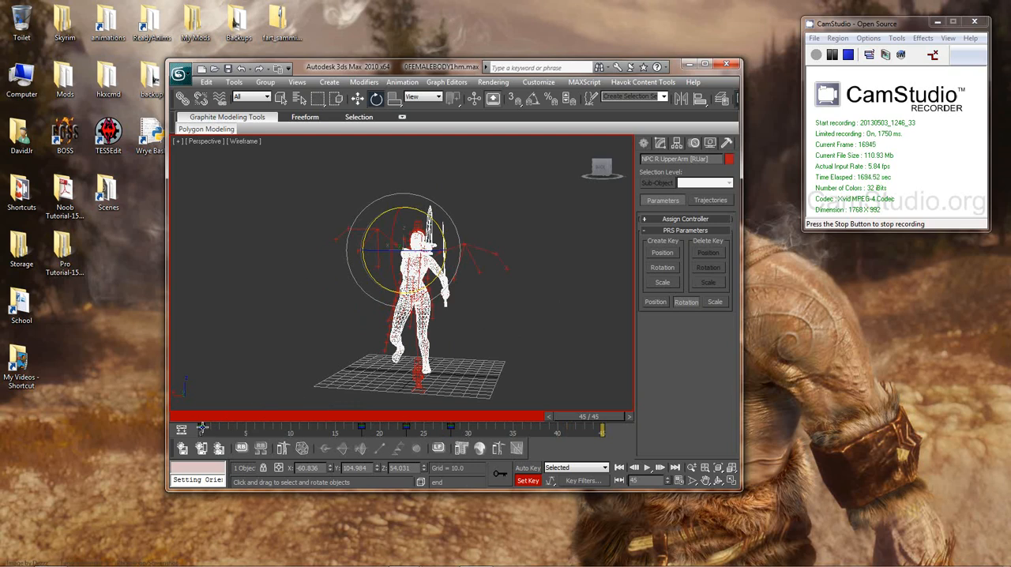
{"action": "left_click_drag", "start_coordinate": [201, 427], "coordinate": [600, 431], "text": "shift"}
{"action": "middle_click_drag", "start_coordinate": [511, 337], "coordinate": [568, 352], "text": "alt"}
{"action": "left_click_drag", "start_coordinate": [420, 228], "coordinate": [413, 202]}
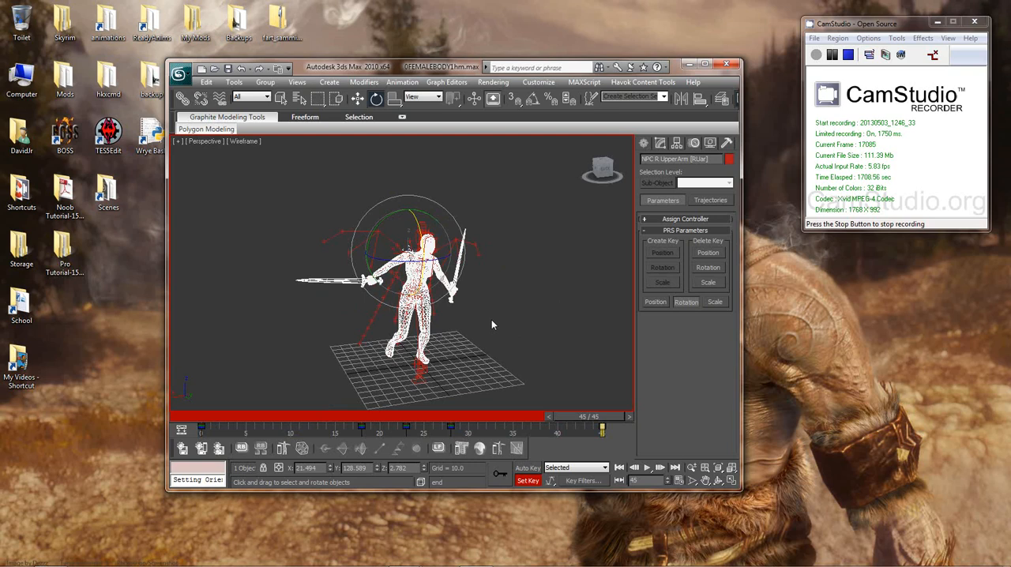
Step: Play back the animation and examine the right arm's motion from several angles
{"action": "key", "text": "comma"}
{"action": "key", "text": "comma"}
{"action": "key", "text": "comma"}
{"action": "key", "text": "comma"}
{"action": "key", "text": "comma"}
{"action": "key", "text": "slash"}
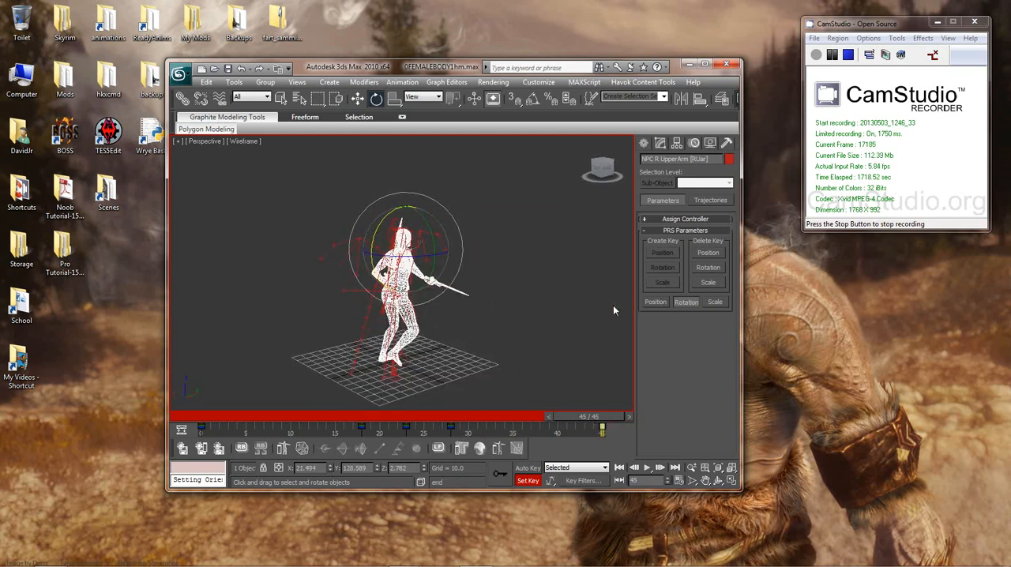
{"action": "middle_click_drag", "start_coordinate": [614, 309], "coordinate": [544, 279], "text": "alt"}
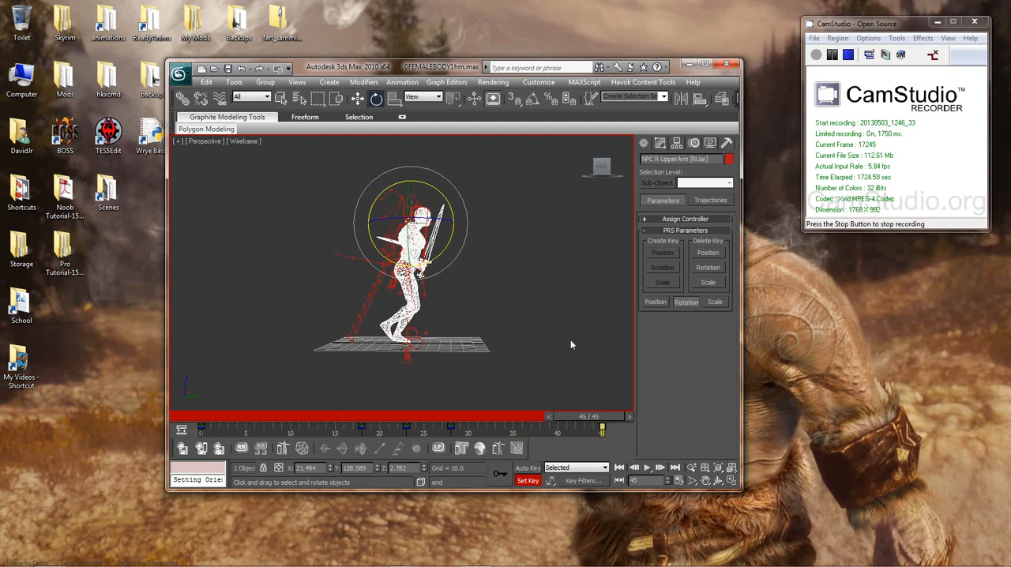
{"action": "middle_click_drag", "start_coordinate": [570, 340], "coordinate": [493, 282], "text": "alt"}
Step: Select the NPC R Thigh bone at the right hip to show where it is
{"action": "scroll", "coordinate": [531, 355], "scroll_direction": "up", "scroll_amount": 6}
{"action": "scroll", "coordinate": [505, 333], "scroll_direction": "up", "scroll_amount": 5}
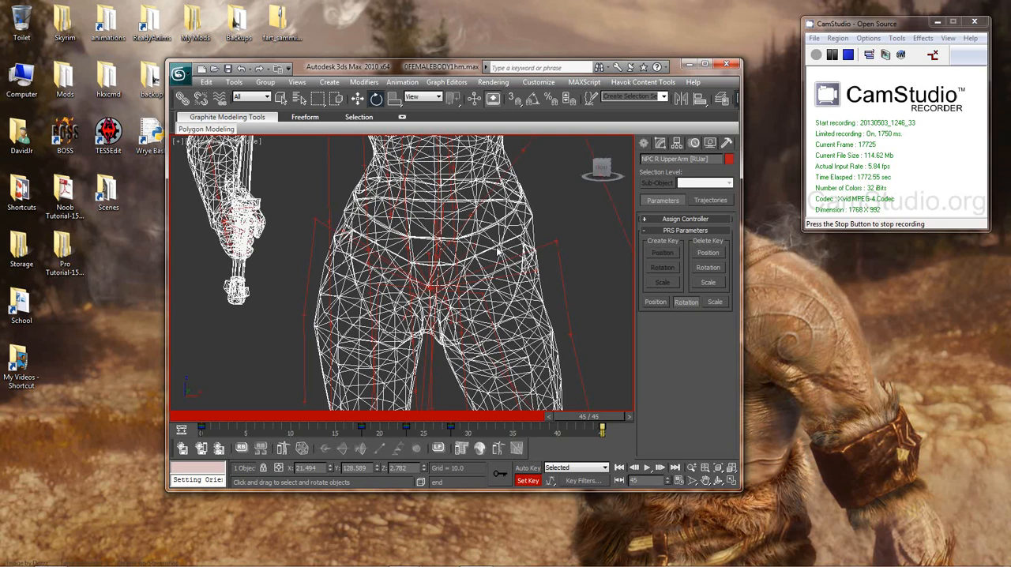
{"action": "mouse_move", "coordinate": [480, 265]}
{"action": "middle_mouse_down"}
{"action": "mouse_move", "coordinate": [495, 237]}
{"action": "mouse_move", "coordinate": [487, 250]}
{"action": "middle_mouse_up"}
{"action": "left_click", "coordinate": [482, 274]}
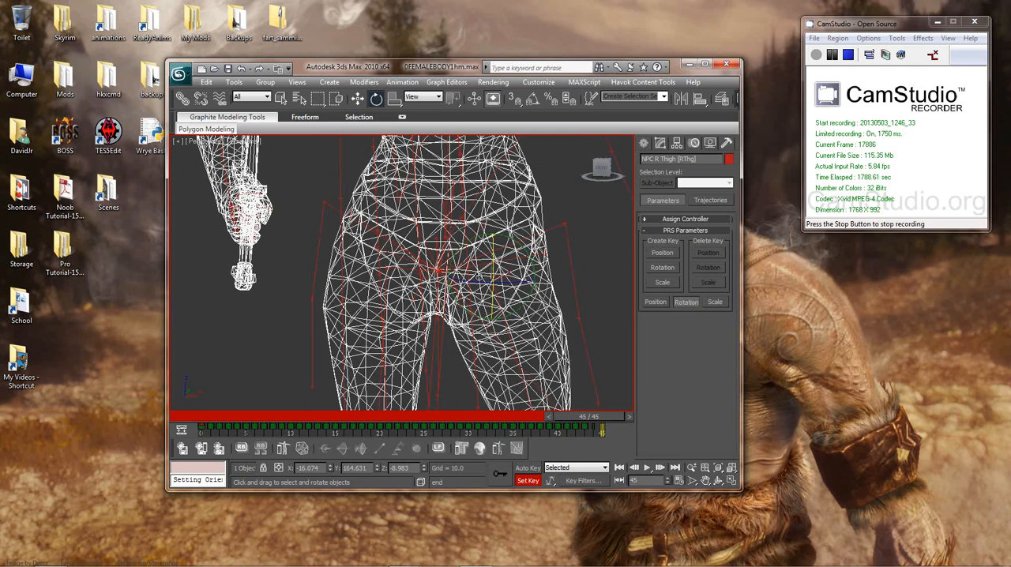
{"action": "scroll", "coordinate": [538, 312], "scroll_direction": "down", "scroll_amount": 6}
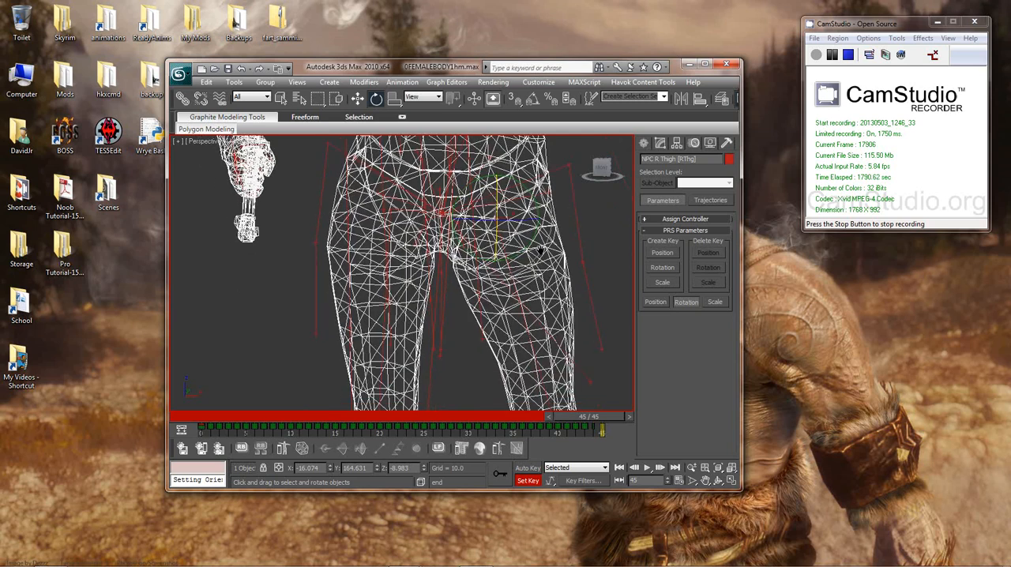
{"action": "left_click_drag", "start_coordinate": [478, 219], "coordinate": [502, 172]}
Step: Select the NPC L Thigh bone at the left hip to show where it is
{"action": "scroll", "coordinate": [538, 277], "scroll_direction": "up", "scroll_amount": 3}
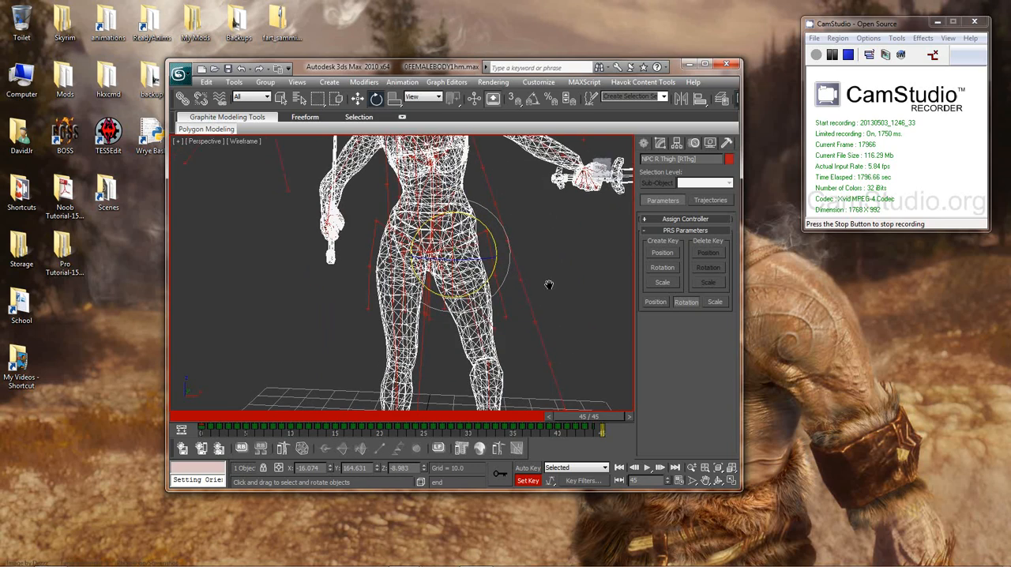
{"action": "scroll", "coordinate": [543, 301], "scroll_direction": "up", "scroll_amount": 4}
{"action": "scroll", "coordinate": [543, 301], "scroll_direction": "up", "scroll_amount": 3}
{"action": "scroll", "coordinate": [507, 301], "scroll_direction": "up", "scroll_amount": 2}
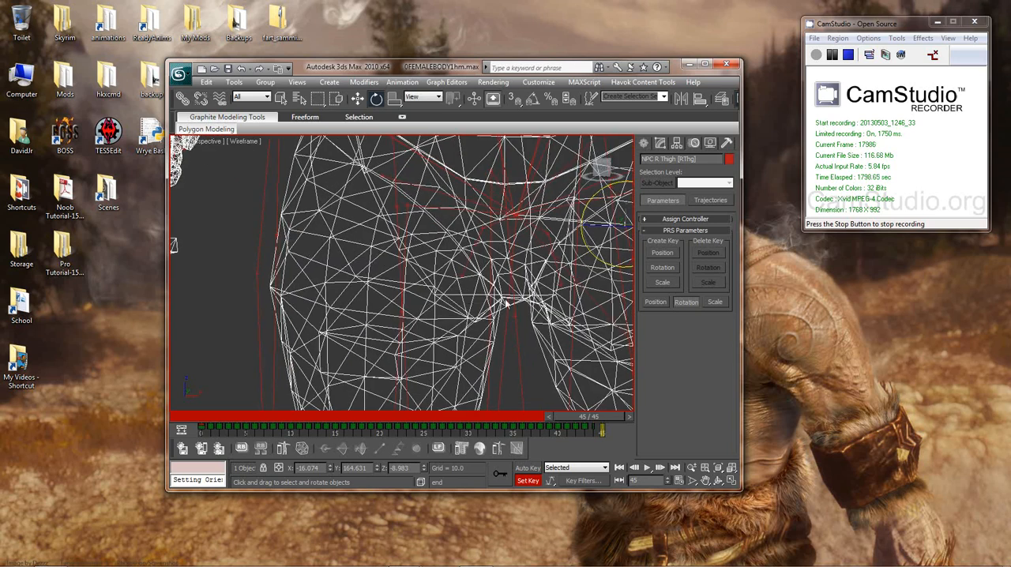
{"action": "left_click", "coordinate": [427, 206]}
{"action": "scroll", "coordinate": [440, 261], "scroll_direction": "down", "scroll_amount": 3}
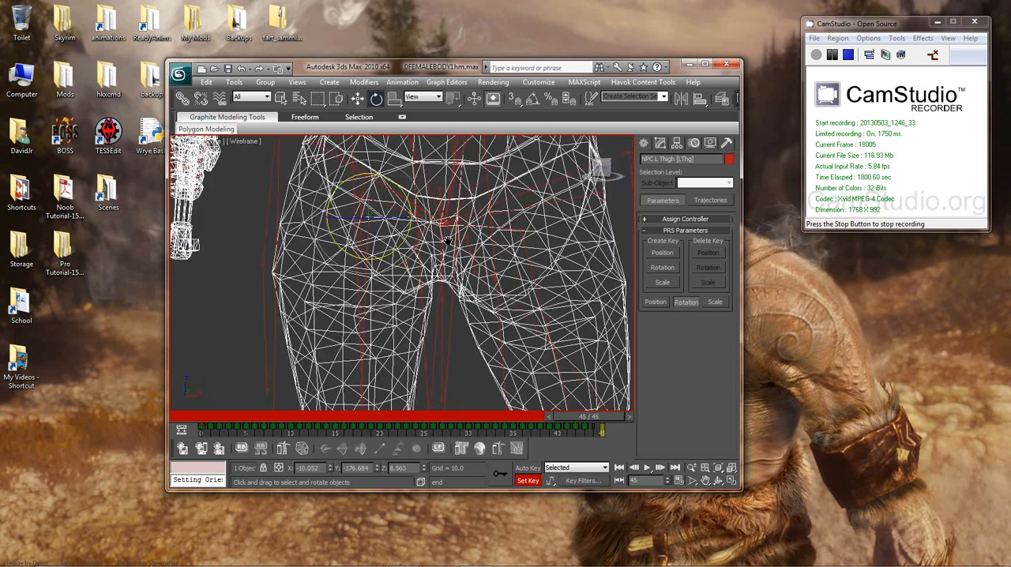
Step: Select the NPC L Calf bone and the NPC R Calf bone in turn to show where they are
{"action": "middle_click_drag", "start_coordinate": [439, 276], "coordinate": [432, 175]}
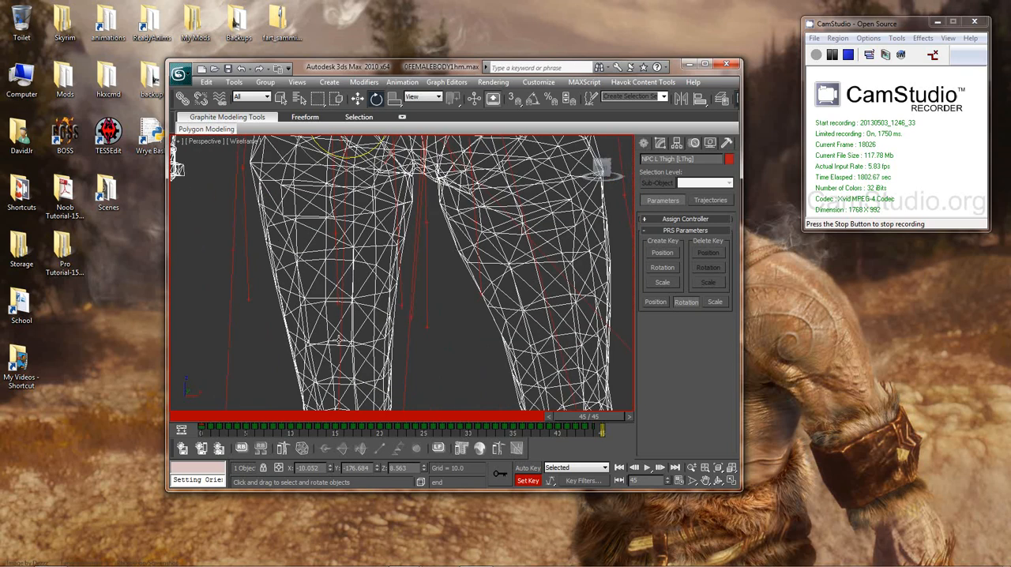
{"action": "left_click", "coordinate": [339, 339]}
{"action": "middle_click_drag", "start_coordinate": [472, 345], "coordinate": [468, 312]}
{"action": "scroll", "coordinate": [467, 311], "scroll_direction": "down", "scroll_amount": 3}
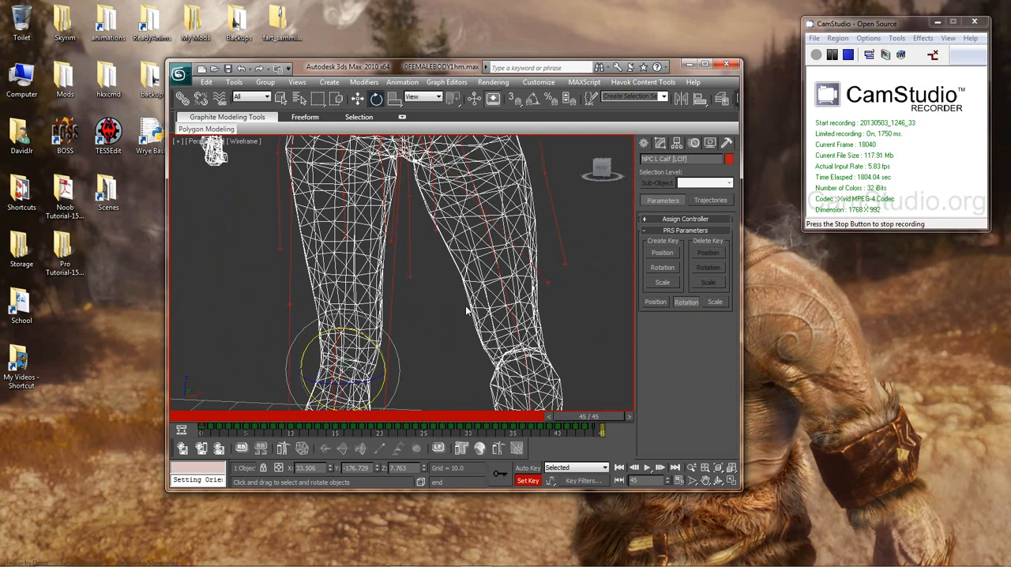
{"action": "left_click", "coordinate": [505, 288]}
{"action": "scroll", "coordinate": [505, 287], "scroll_direction": "down", "scroll_amount": 4}
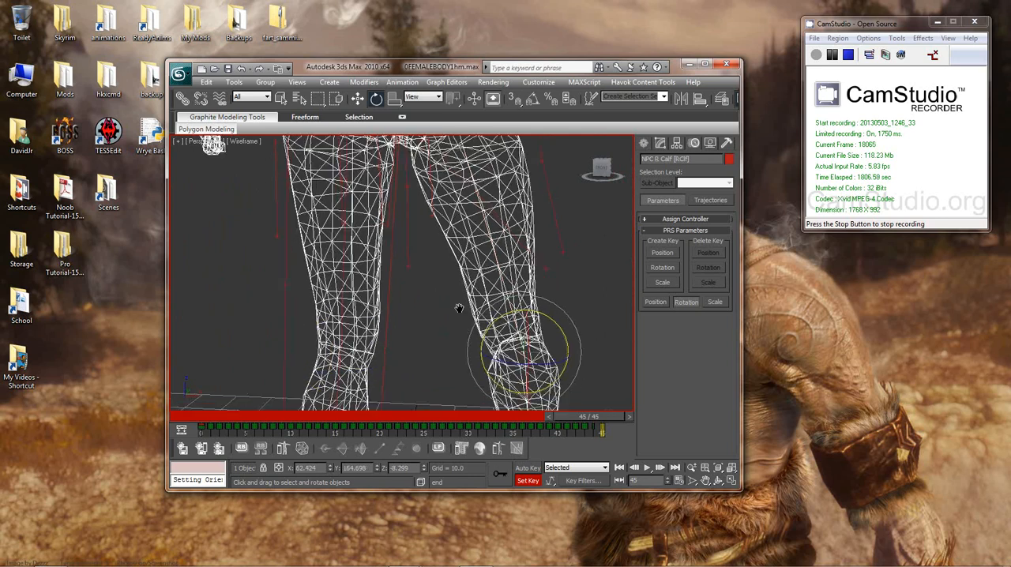
{"action": "mouse_move", "coordinate": [519, 267]}
{"action": "left_mouse_down"}
{"action": "mouse_move", "coordinate": [553, 337]}
{"action": "mouse_move", "coordinate": [535, 275]}
{"action": "left_mouse_up"}
{"action": "middle_click_drag", "start_coordinate": [534, 321], "coordinate": [496, 313]}
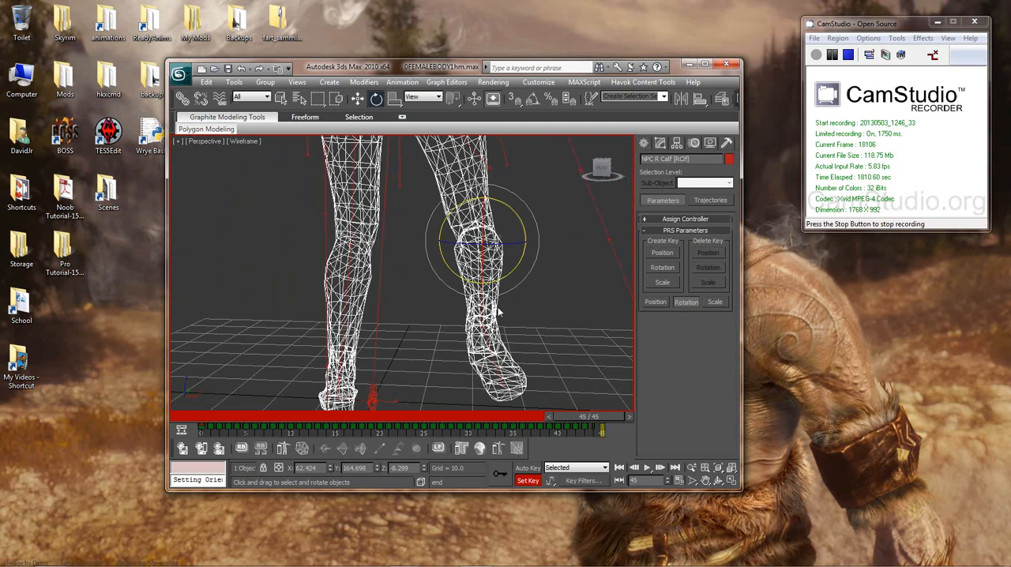
Step: Select the NPC R Foot bone and the NPC R Toe0 bone in turn and try rotating each one
{"action": "left_click", "coordinate": [488, 313]}
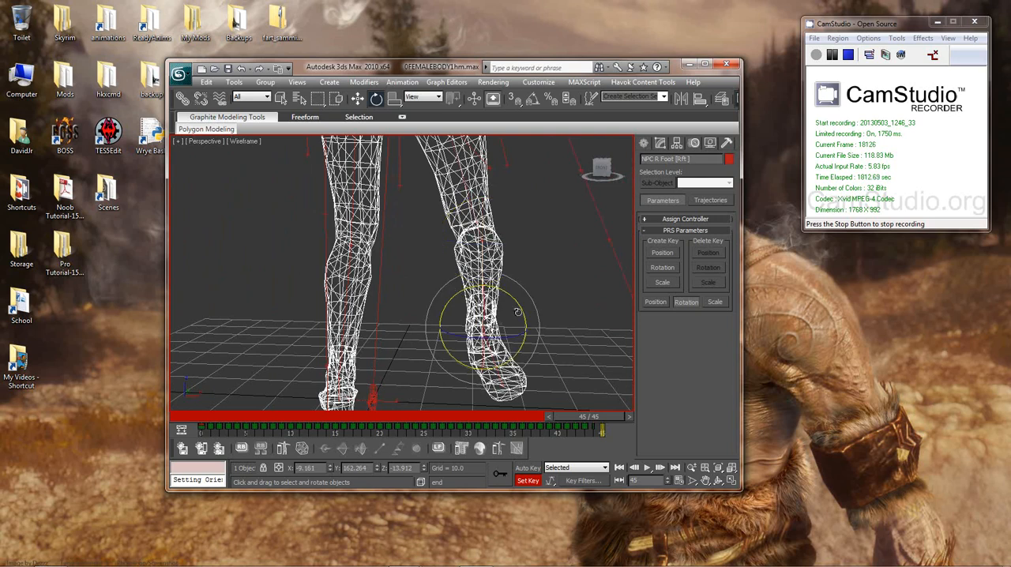
{"action": "left_click_drag", "start_coordinate": [517, 311], "coordinate": [544, 358]}
{"action": "key", "text": "ctrl+z"}
{"action": "middle_click_drag", "start_coordinate": [540, 346], "coordinate": [397, 311]}
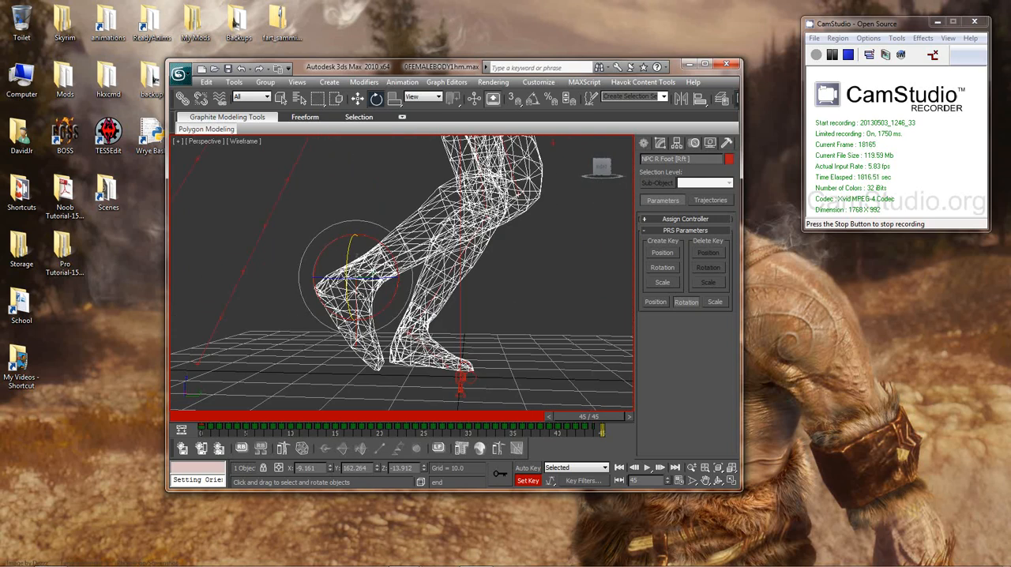
{"action": "left_click", "coordinate": [360, 297]}
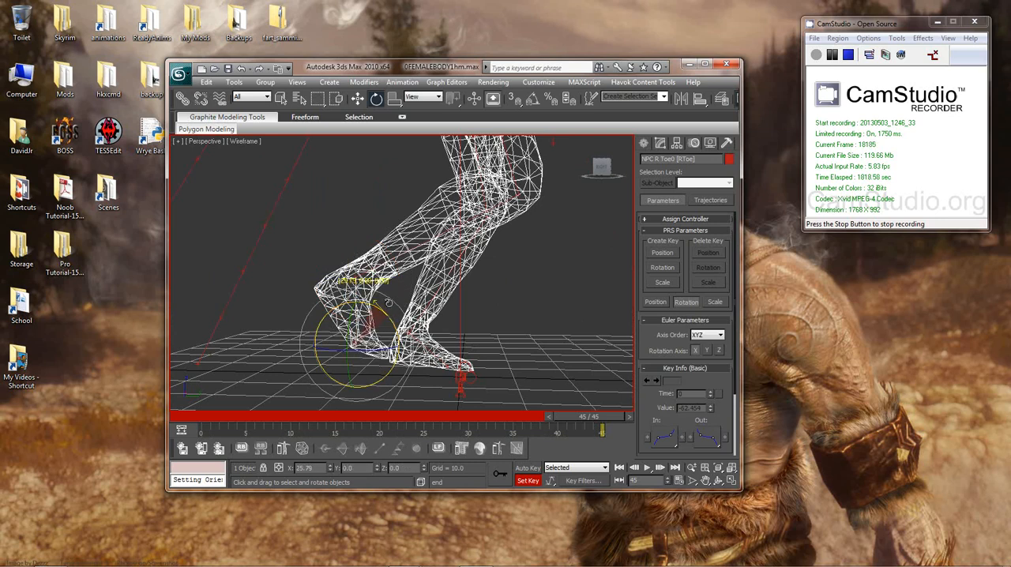
{"action": "left_click_drag", "start_coordinate": [389, 303], "coordinate": [399, 318]}
{"action": "middle_click_drag", "start_coordinate": [403, 317], "coordinate": [572, 409], "text": "alt"}
{"action": "middle_click_drag", "start_coordinate": [454, 281], "coordinate": [510, 372], "text": "alt"}
{"action": "middle_click_drag", "start_coordinate": [493, 298], "coordinate": [504, 335]}
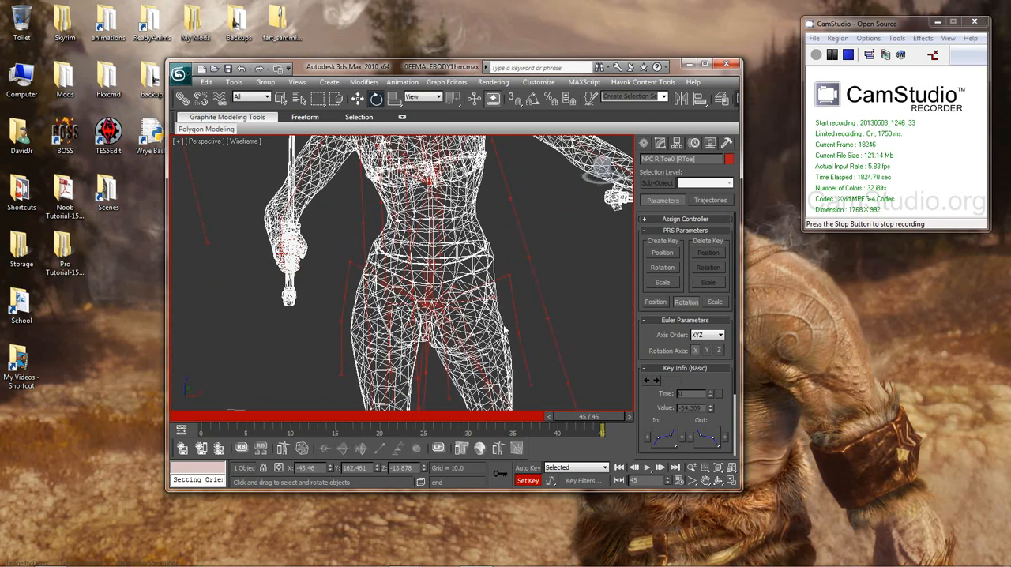
Step: Select the NPC Spine bone just above the pelvis
{"action": "scroll", "coordinate": [504, 331], "scroll_direction": "up", "scroll_amount": 5}
{"action": "middle_click_drag", "start_coordinate": [458, 283], "coordinate": [390, 221]}
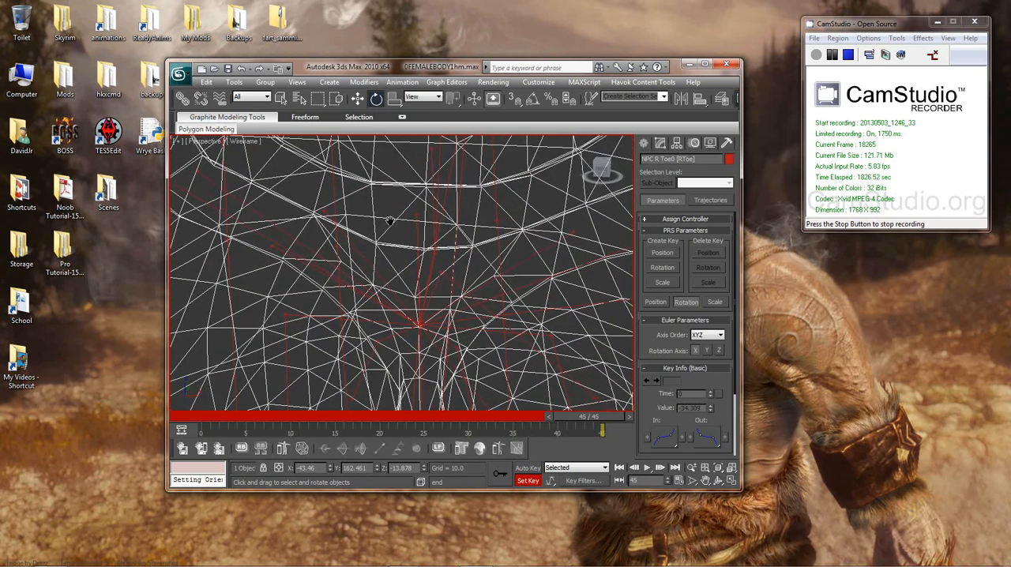
{"action": "left_click", "coordinate": [433, 263]}
{"action": "middle_click_drag", "start_coordinate": [450, 280], "coordinate": [500, 268], "text": "alt"}
{"action": "scroll", "coordinate": [499, 268], "scroll_direction": "up", "scroll_amount": 3}
{"action": "scroll", "coordinate": [500, 268], "scroll_direction": "down", "scroll_amount": 4}
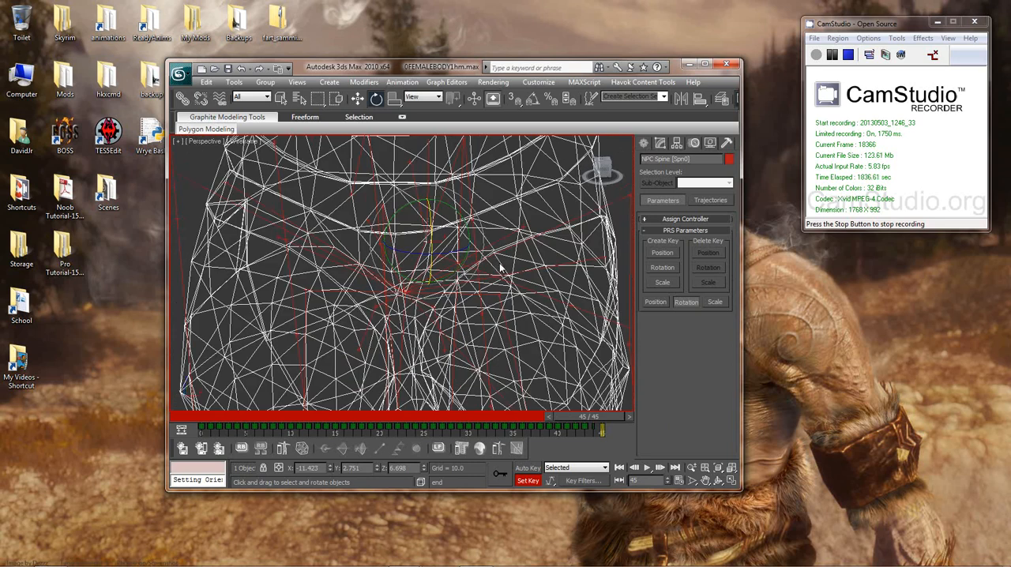
Step: Examine the cluster of bones around the pelvis near the selected spine bone, both close up and from afar
{"action": "scroll", "coordinate": [499, 268], "scroll_direction": "down", "scroll_amount": 8}
{"action": "scroll", "coordinate": [496, 268], "scroll_direction": "up", "scroll_amount": 10}
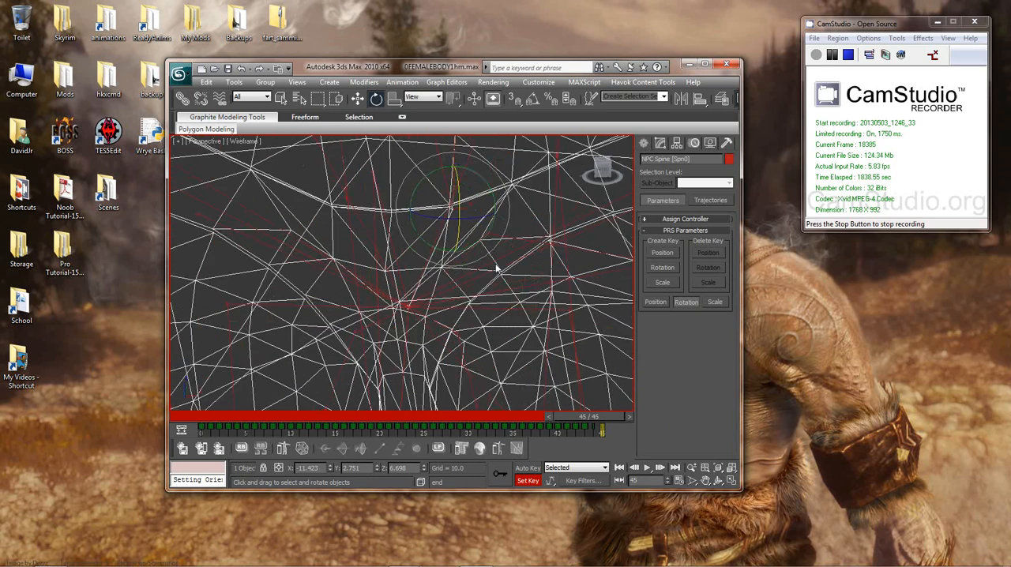
{"action": "scroll", "coordinate": [496, 269], "scroll_direction": "up", "scroll_amount": 2}
{"action": "middle_click_drag", "start_coordinate": [497, 268], "coordinate": [474, 231]}
{"action": "scroll", "coordinate": [469, 308], "scroll_direction": "down", "scroll_amount": 2}
{"action": "scroll", "coordinate": [474, 231], "scroll_direction": "up", "scroll_amount": 4}
{"action": "scroll", "coordinate": [474, 231], "scroll_direction": "down", "scroll_amount": 2}
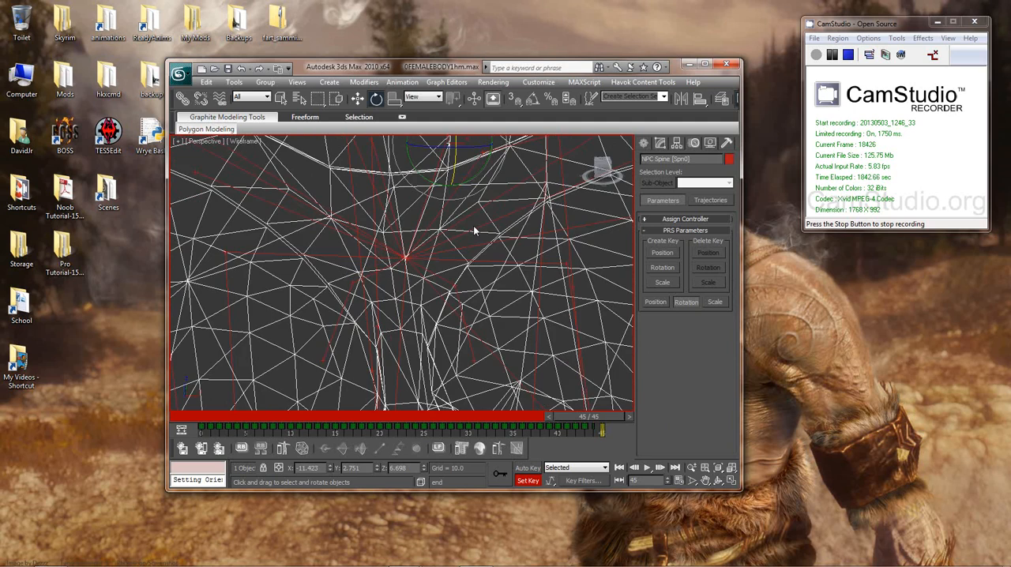
{"action": "scroll", "coordinate": [475, 230], "scroll_direction": "up", "scroll_amount": 2}
{"action": "scroll", "coordinate": [475, 231], "scroll_direction": "down", "scroll_amount": 3}
{"action": "scroll", "coordinate": [474, 235], "scroll_direction": "up", "scroll_amount": 2}
{"action": "scroll", "coordinate": [474, 239], "scroll_direction": "down", "scroll_amount": 5}
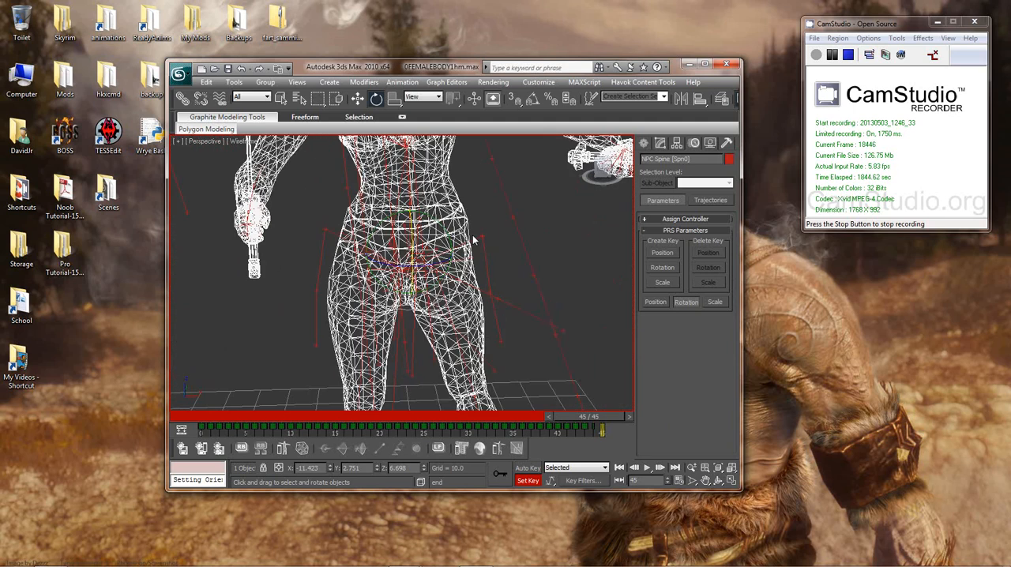
{"action": "scroll", "coordinate": [474, 240], "scroll_direction": "down", "scroll_amount": 3}
Step: Open the scene's selection list and highlight NPC Spine, NPC Spine1 and NPC Spine2 together
{"action": "key", "text": "h"}
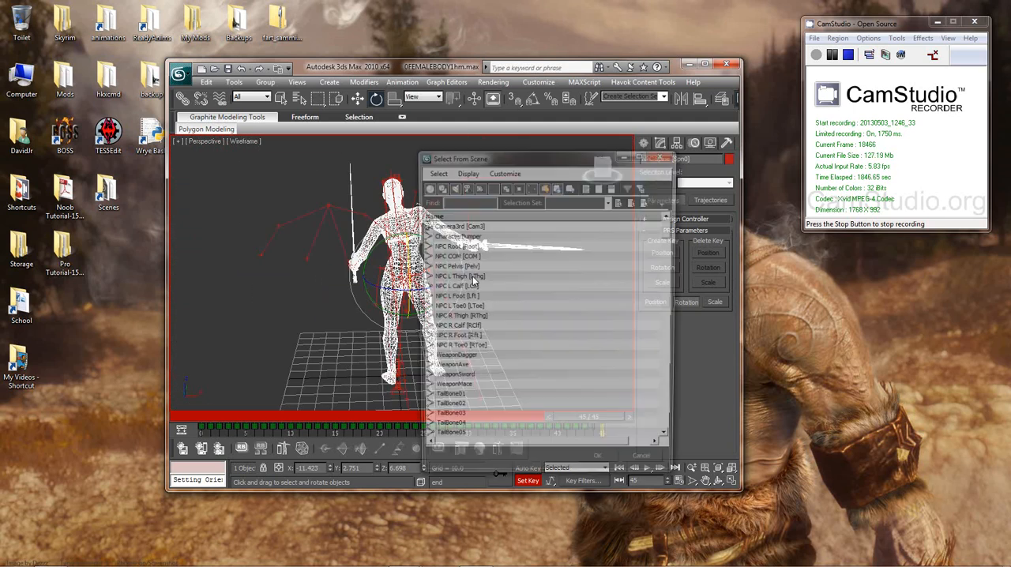
{"action": "left_click_drag", "start_coordinate": [671, 232], "coordinate": [678, 263]}
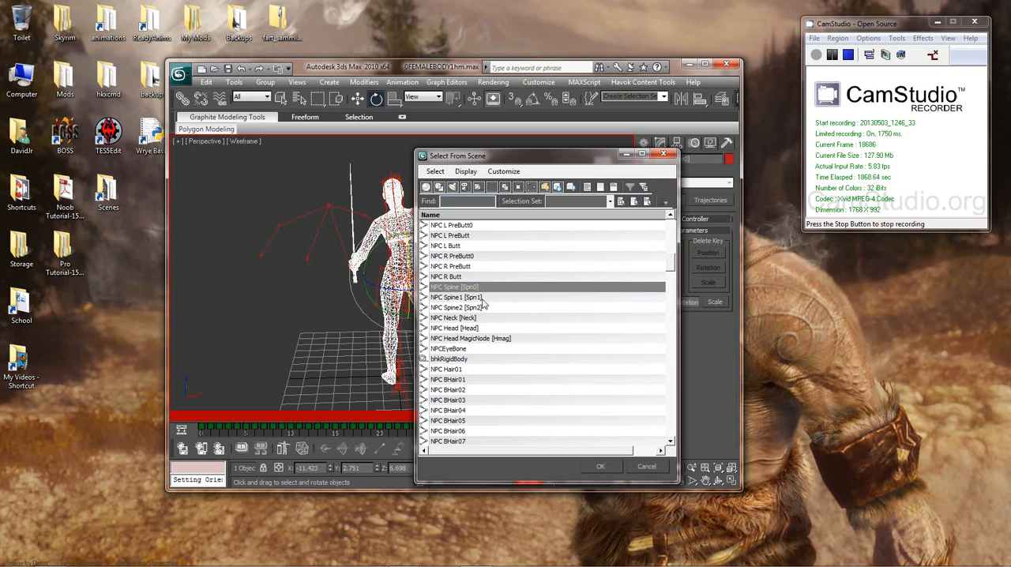
{"action": "left_click_drag", "start_coordinate": [477, 293], "coordinate": [497, 312]}
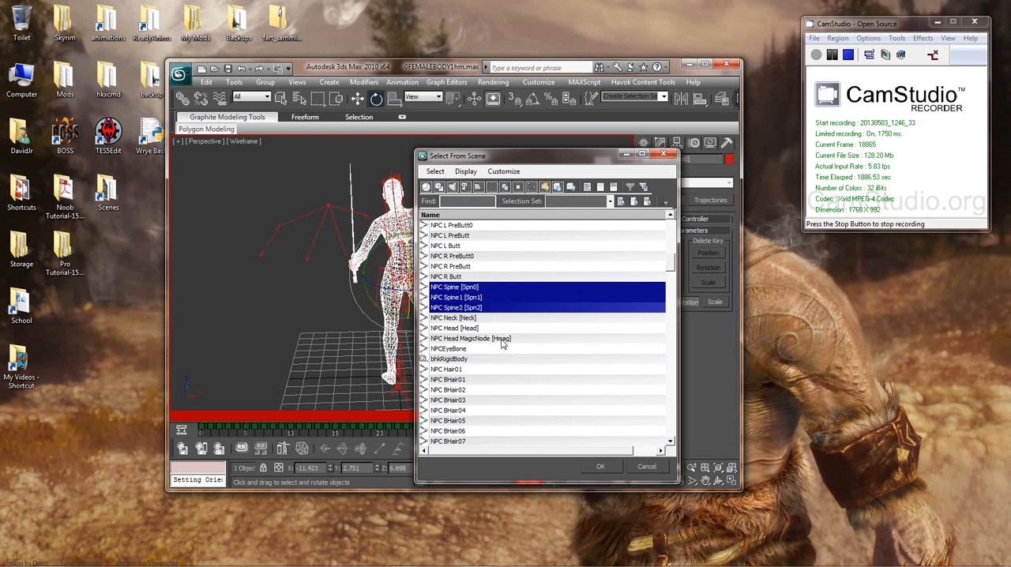
Step: Look through the pelvic, PreButt and Butt bone entries above NPC Spine in the selection list and dismiss it without changing the selection
{"action": "left_click", "coordinate": [458, 277]}
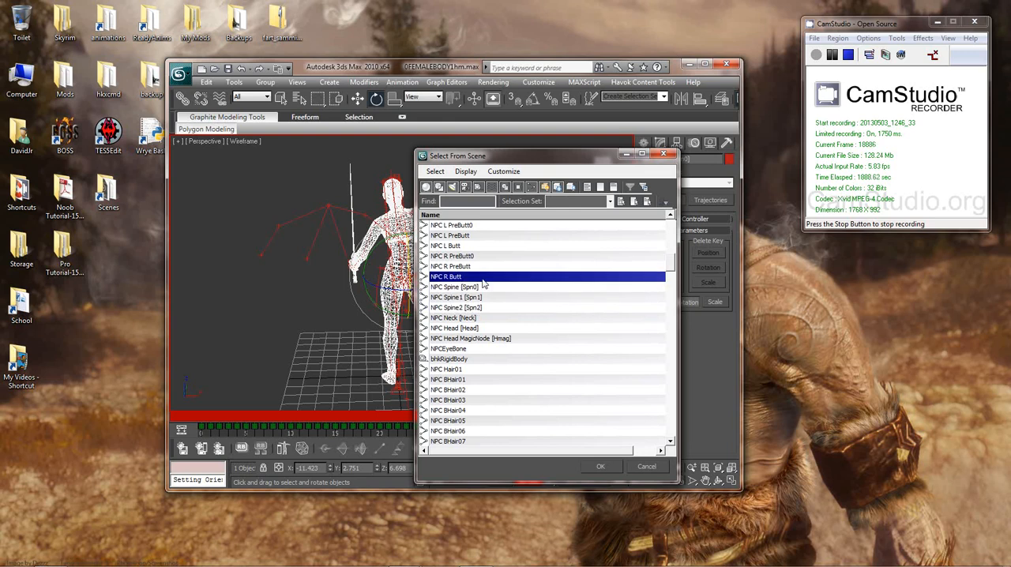
{"action": "scroll", "coordinate": [459, 273], "scroll_direction": "up", "scroll_amount": 2}
{"action": "left_click", "coordinate": [462, 248]}
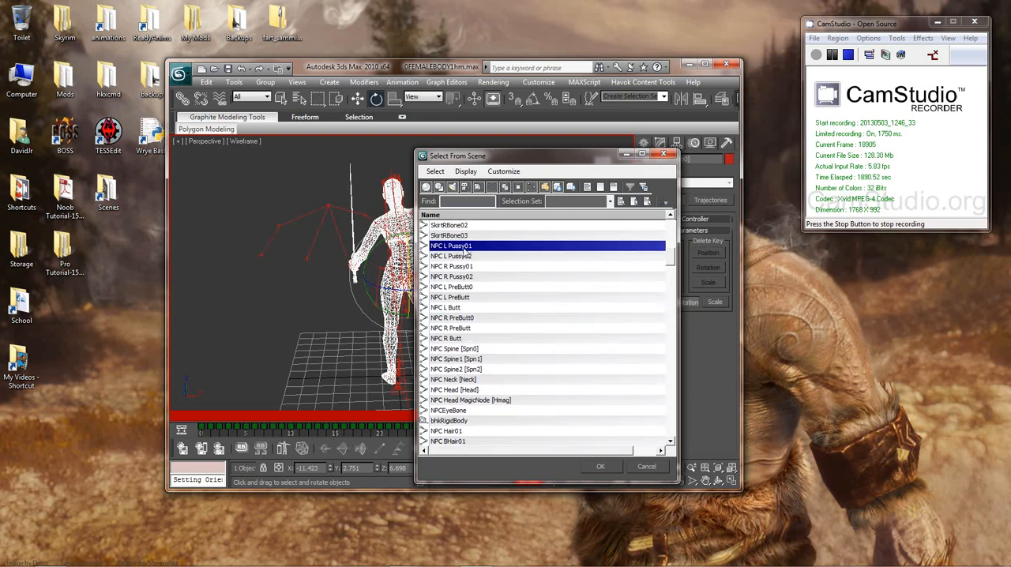
{"action": "left_click", "coordinate": [464, 257]}
{"action": "left_click", "coordinate": [466, 267]}
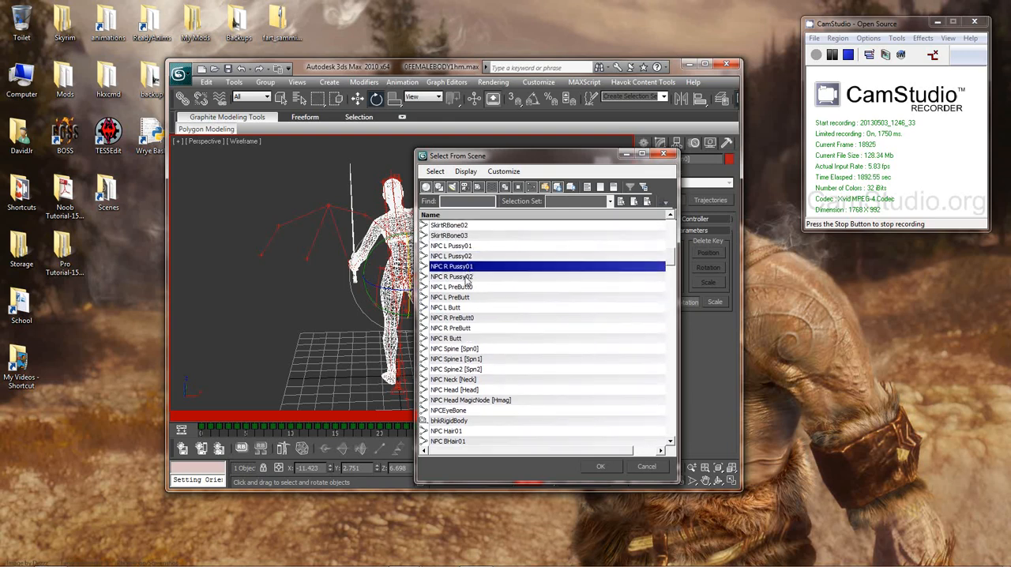
{"action": "left_click", "coordinate": [467, 277]}
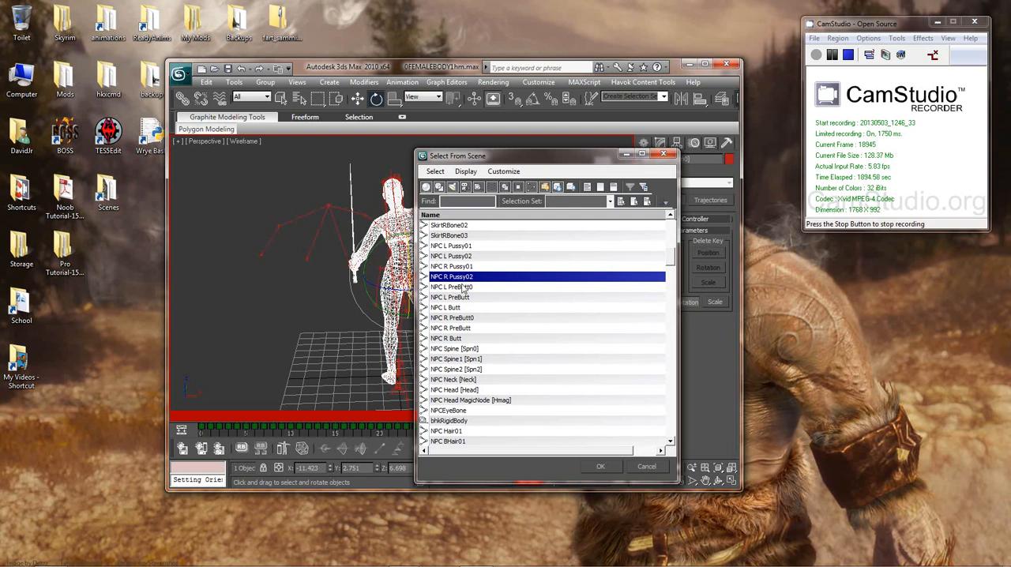
{"action": "left_click", "coordinate": [464, 288]}
{"action": "left_click", "coordinate": [460, 298]}
{"action": "scroll", "coordinate": [498, 314], "scroll_direction": "down", "scroll_amount": 2}
{"action": "scroll", "coordinate": [496, 313], "scroll_direction": "up", "scroll_amount": 4}
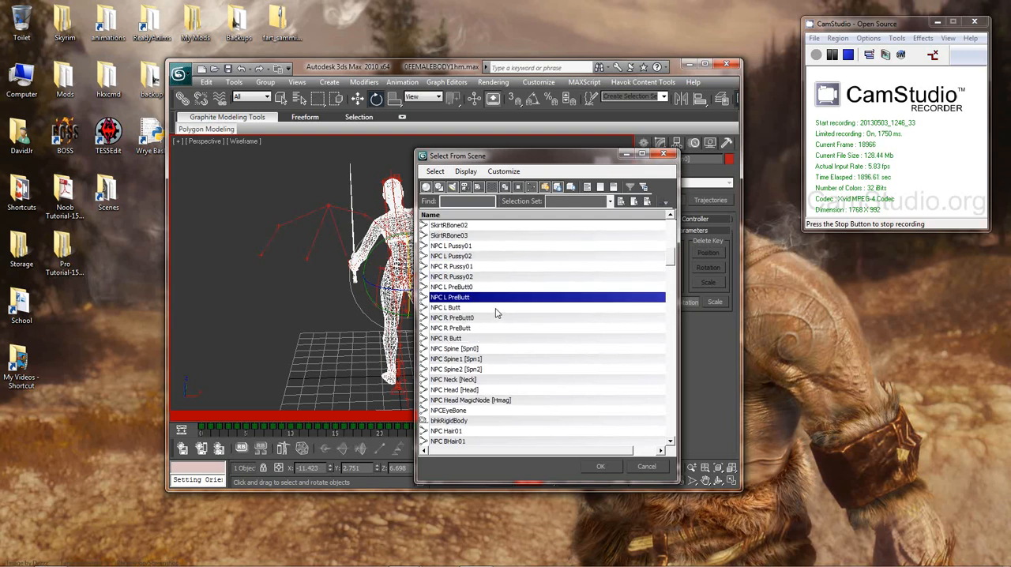
{"action": "left_click", "coordinate": [455, 307]}
{"action": "left_click", "coordinate": [460, 317]}
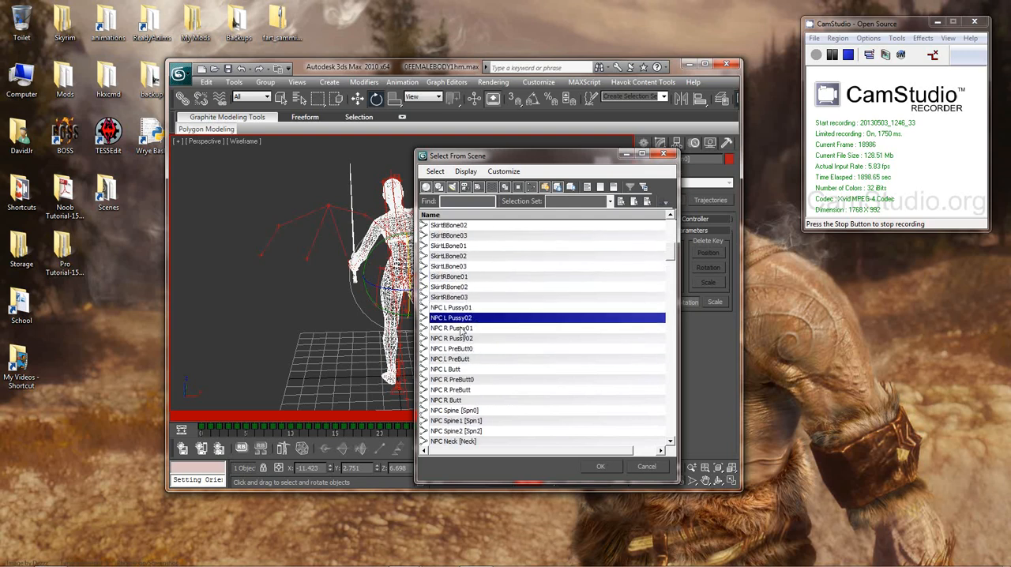
{"action": "left_click", "coordinate": [463, 328]}
{"action": "scroll", "coordinate": [494, 336], "scroll_direction": "down", "scroll_amount": 4}
{"action": "scroll", "coordinate": [490, 335], "scroll_direction": "up", "scroll_amount": 3}
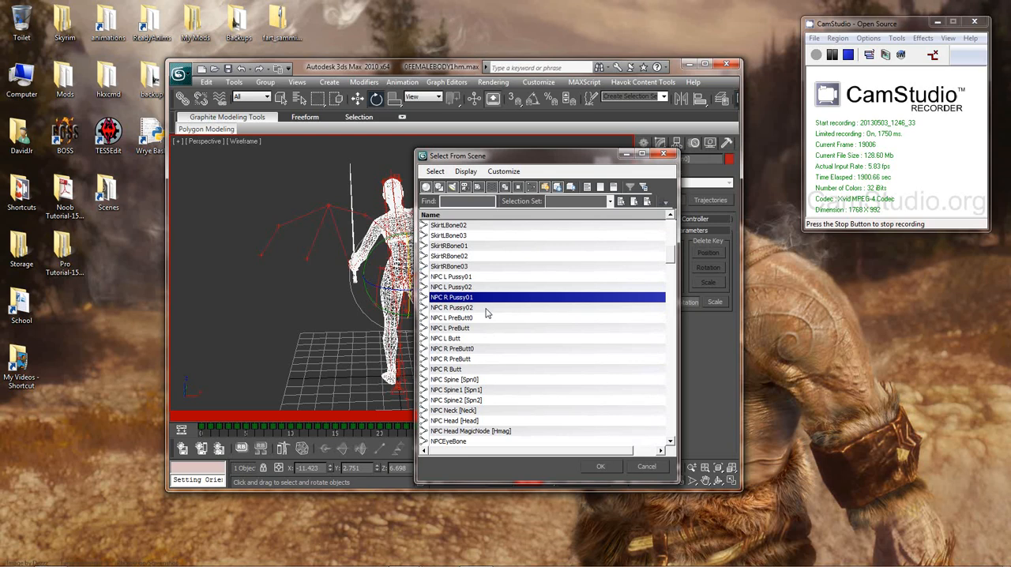
{"action": "scroll", "coordinate": [486, 311], "scroll_direction": "down", "scroll_amount": 1}
{"action": "scroll", "coordinate": [483, 314], "scroll_direction": "up", "scroll_amount": 1}
{"action": "left_click", "coordinate": [472, 288]}
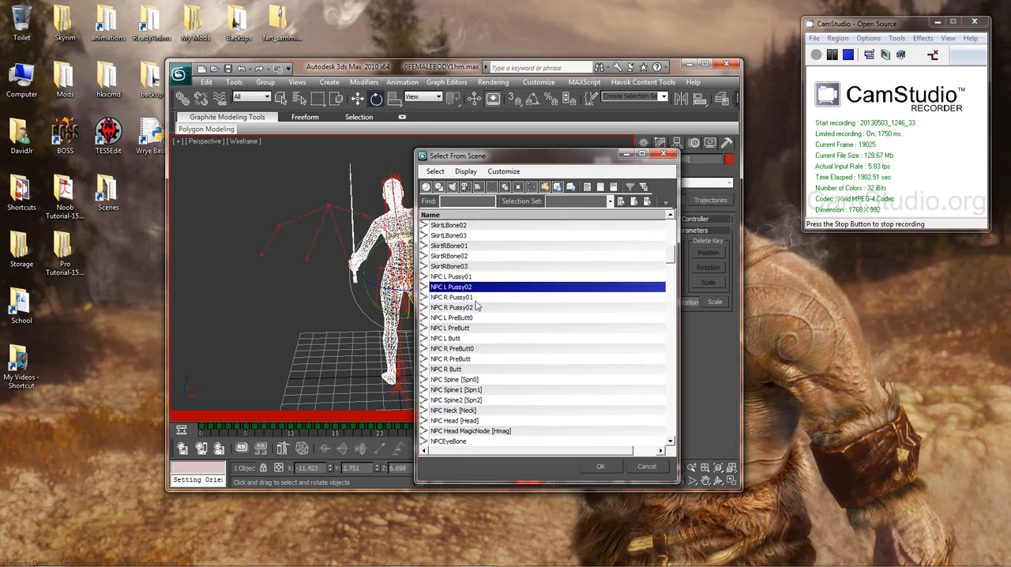
{"action": "left_click", "coordinate": [474, 299]}
{"action": "left_click", "coordinate": [467, 308]}
{"action": "left_click", "coordinate": [468, 318]}
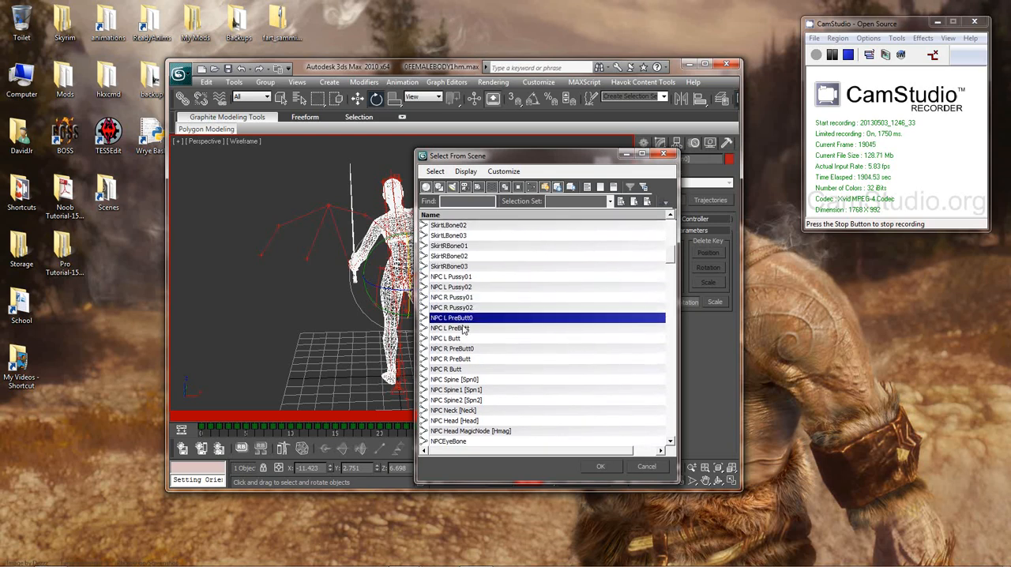
{"action": "left_click", "coordinate": [465, 327]}
{"action": "scroll", "coordinate": [500, 348], "scroll_direction": "down", "scroll_amount": 2}
{"action": "scroll", "coordinate": [497, 348], "scroll_direction": "up", "scroll_amount": 2}
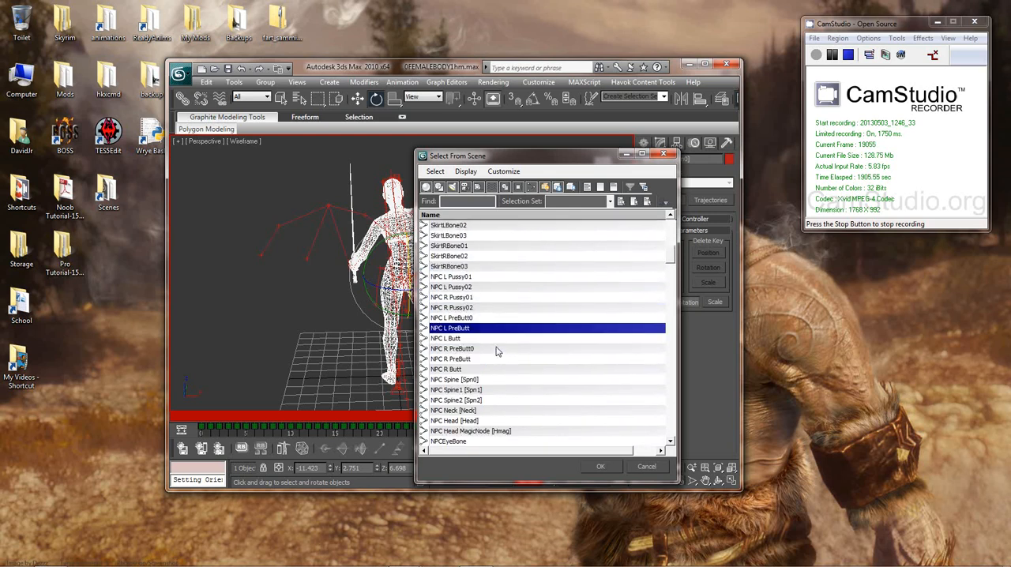
{"action": "left_click", "coordinate": [469, 277]}
{"action": "left_click", "coordinate": [457, 319]}
{"action": "left_click", "coordinate": [465, 330]}
{"action": "scroll", "coordinate": [495, 357], "scroll_direction": "down", "scroll_amount": 2}
{"action": "left_click", "coordinate": [457, 279]}
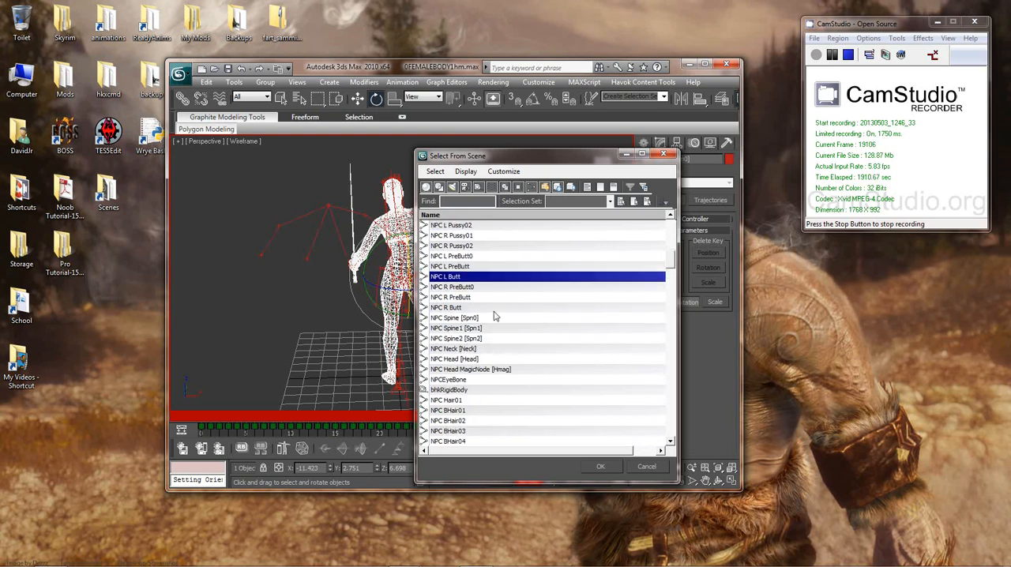
{"action": "scroll", "coordinate": [482, 293], "scroll_direction": "up", "scroll_amount": 2}
{"action": "left_click", "coordinate": [472, 278]}
{"action": "left_click", "coordinate": [478, 287]}
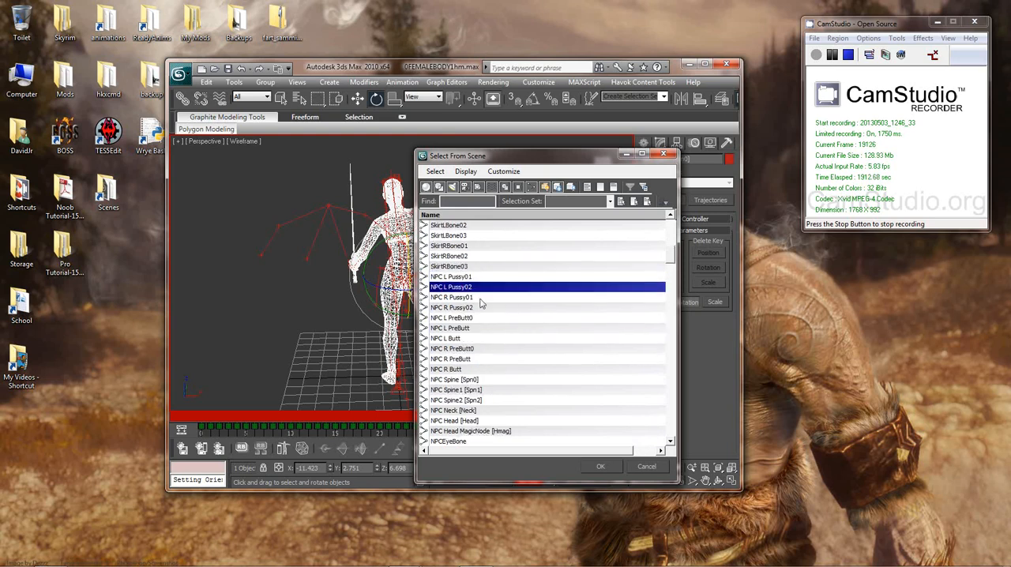
{"action": "left_click", "coordinate": [480, 298]}
{"action": "left_click", "coordinate": [474, 308]}
{"action": "scroll", "coordinate": [506, 339], "scroll_direction": "down", "scroll_amount": 4}
{"action": "scroll", "coordinate": [498, 329], "scroll_direction": "up", "scroll_amount": 2}
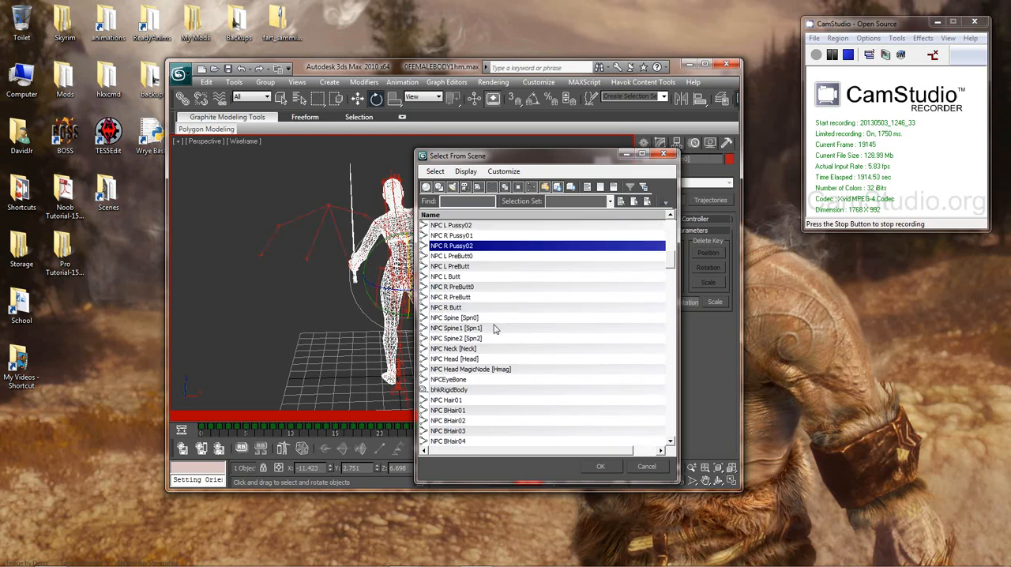
{"action": "left_click", "coordinate": [466, 276]}
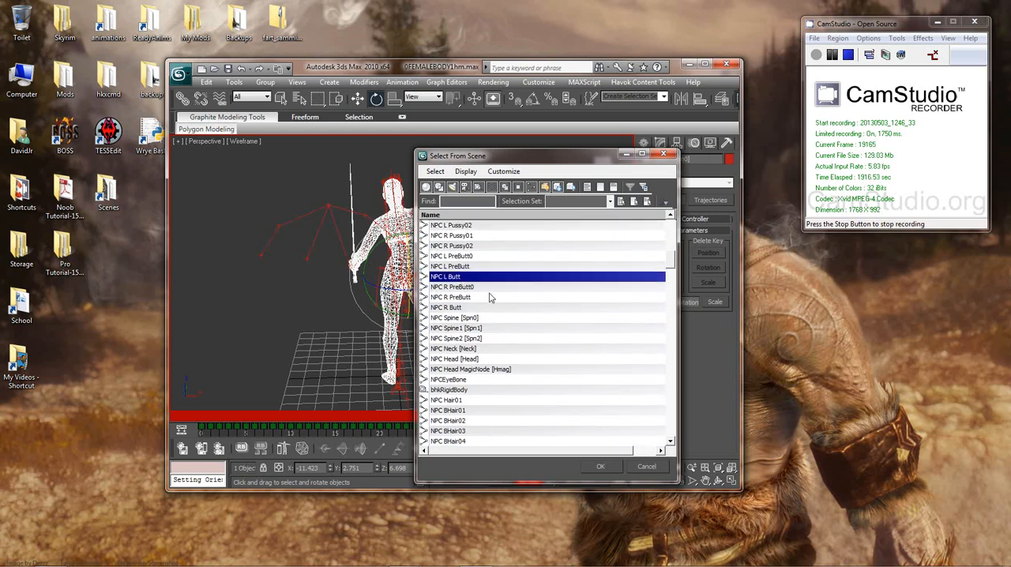
{"action": "left_click", "coordinate": [468, 288]}
{"action": "left_click", "coordinate": [465, 298]}
{"action": "scroll", "coordinate": [465, 298], "scroll_direction": "up", "scroll_amount": 2}
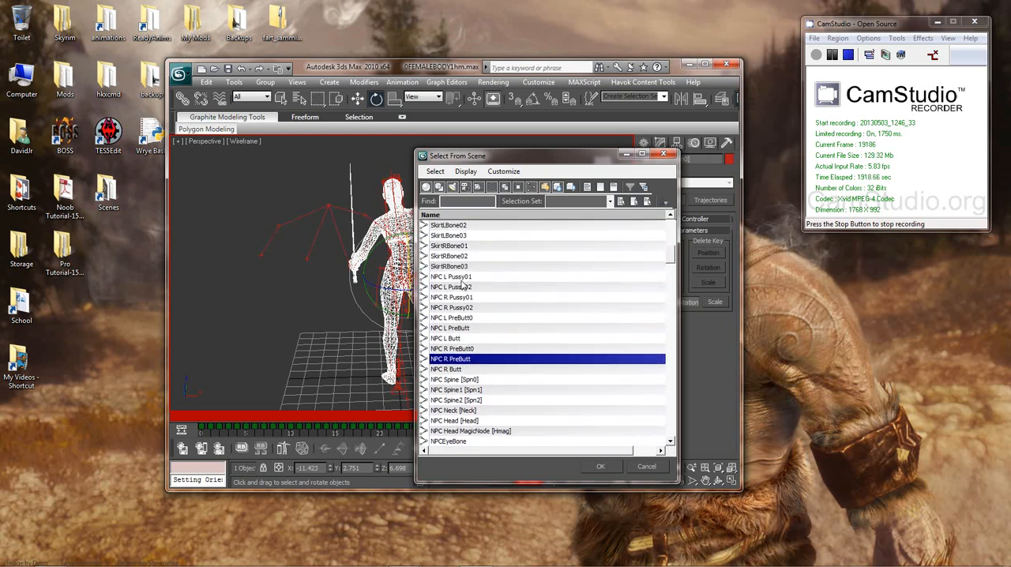
{"action": "left_click", "coordinate": [464, 277]}
{"action": "left_click", "coordinate": [465, 287]}
{"action": "left_click", "coordinate": [470, 299]}
{"action": "left_click", "coordinate": [478, 308]}
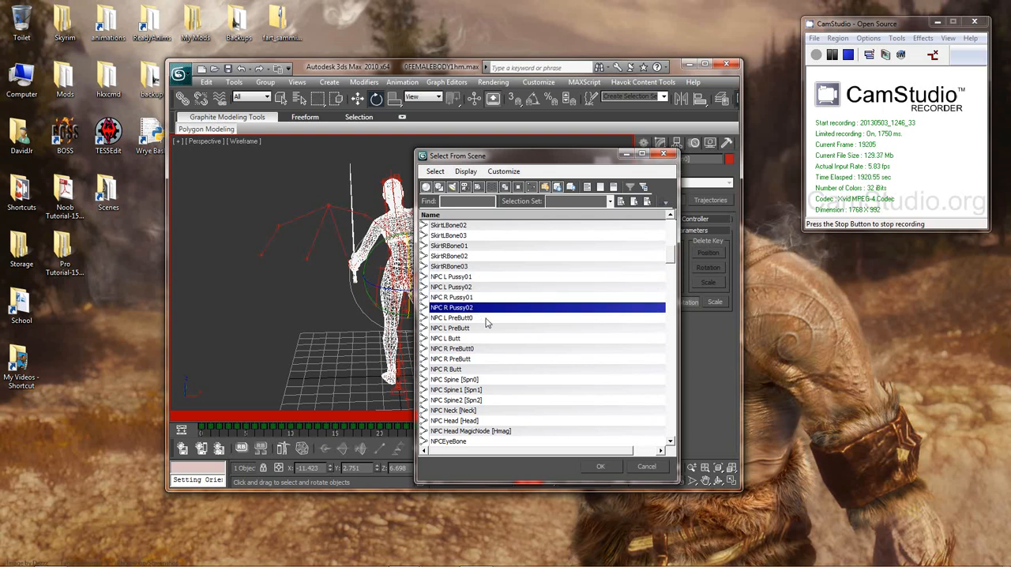
{"action": "scroll", "coordinate": [498, 340], "scroll_direction": "down", "scroll_amount": 3}
{"action": "scroll", "coordinate": [581, 345], "scroll_direction": "up", "scroll_amount": 7}
{"action": "scroll", "coordinate": [574, 343], "scroll_direction": "down", "scroll_amount": 7}
{"action": "scroll", "coordinate": [561, 339], "scroll_direction": "up", "scroll_amount": 6}
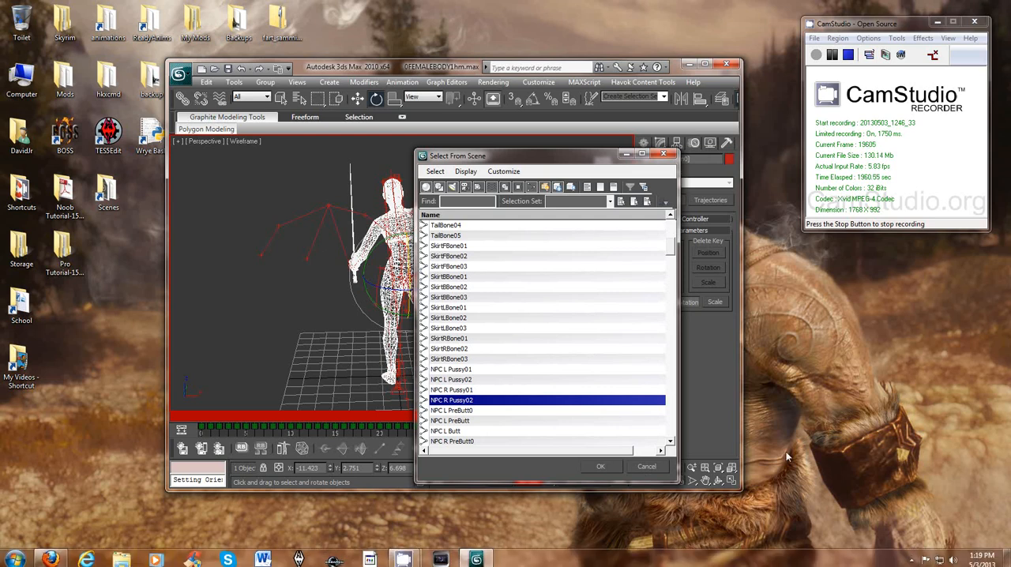
{"action": "left_click", "coordinate": [644, 465]}
Step: Start a new empty scene, discarding the changes made to the current one
{"action": "middle_click_drag", "start_coordinate": [524, 330], "coordinate": [524, 296]}
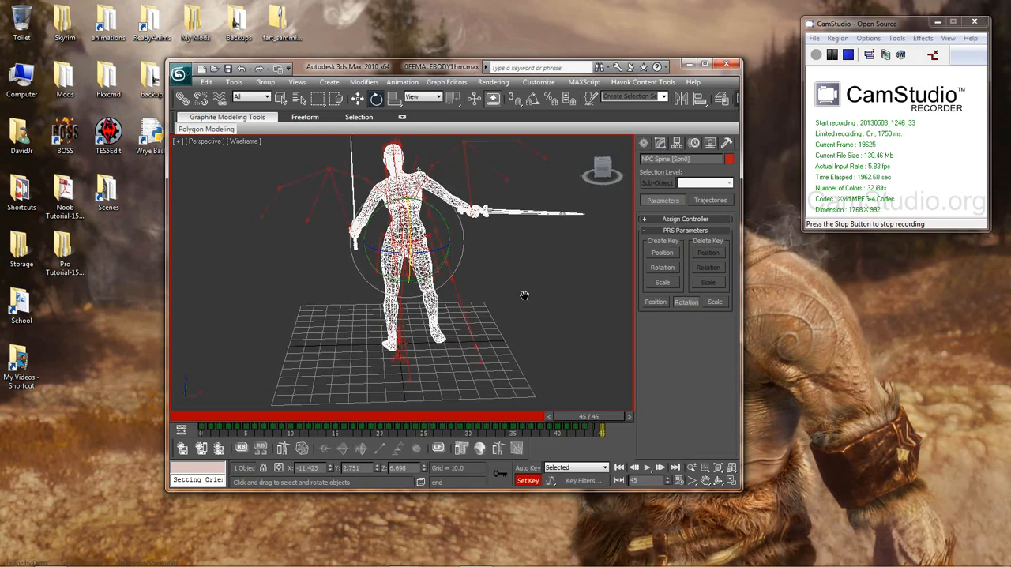
{"action": "scroll", "coordinate": [524, 295], "scroll_direction": "down", "scroll_amount": 3}
{"action": "middle_click_drag", "start_coordinate": [520, 330], "coordinate": [289, 315], "text": "alt"}
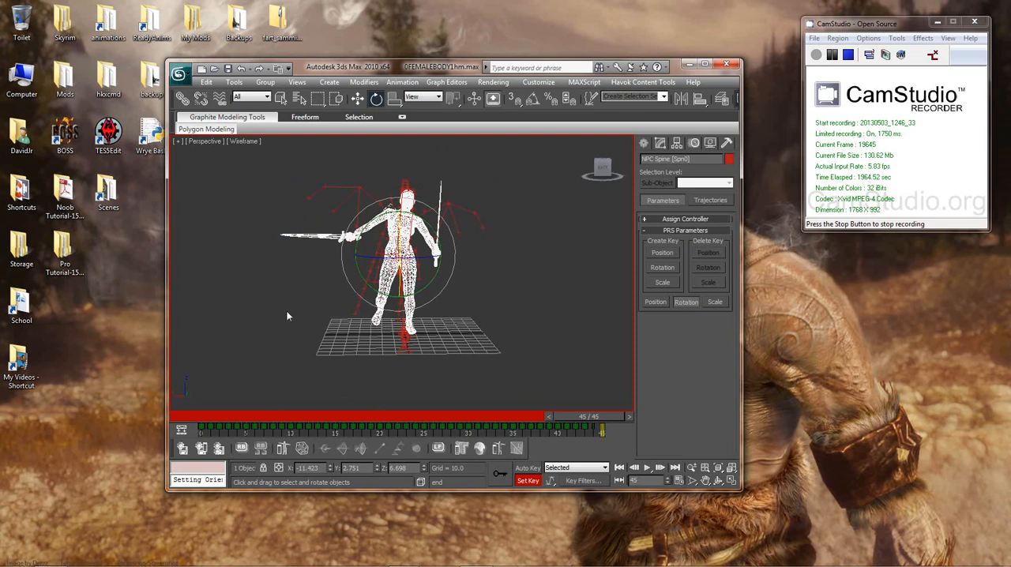
{"action": "left_click", "coordinate": [179, 73]}
{"action": "left_click", "coordinate": [271, 165]}
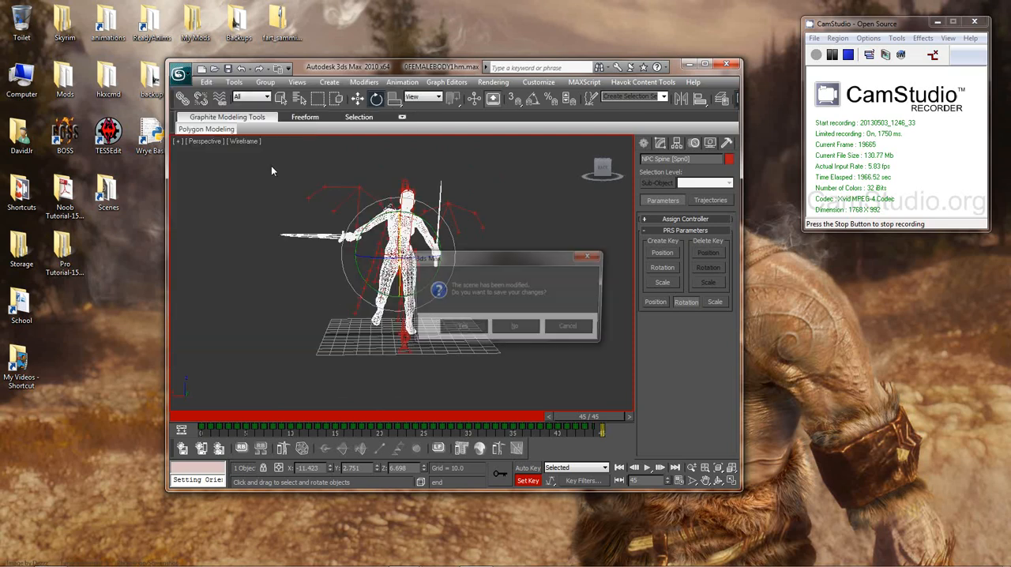
{"action": "left_click", "coordinate": [515, 328]}
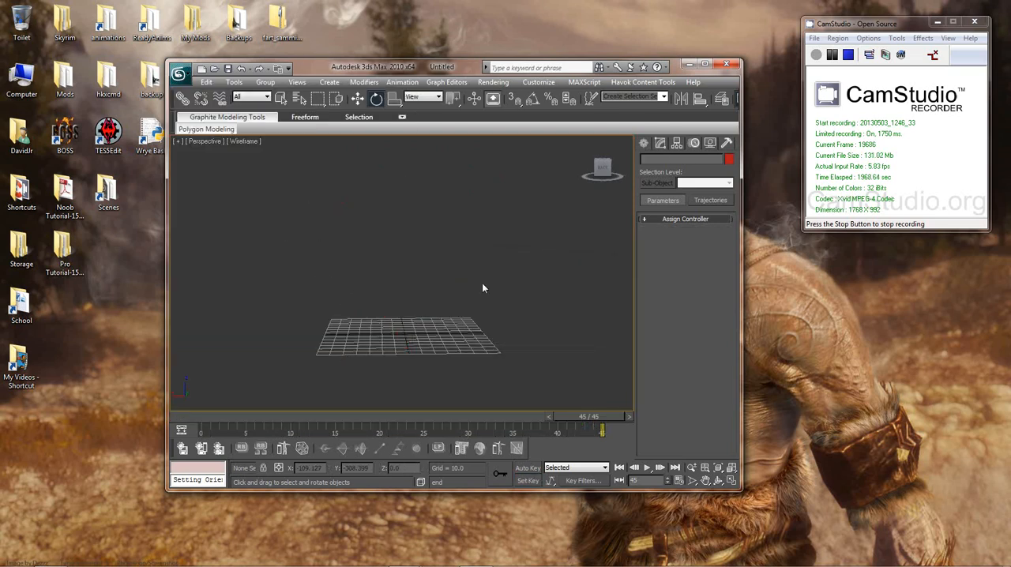
Step: Open the 0FEMALEBODY scene from the scenes folder, continuing without the missing external texture files
{"action": "left_click", "coordinate": [179, 73]}
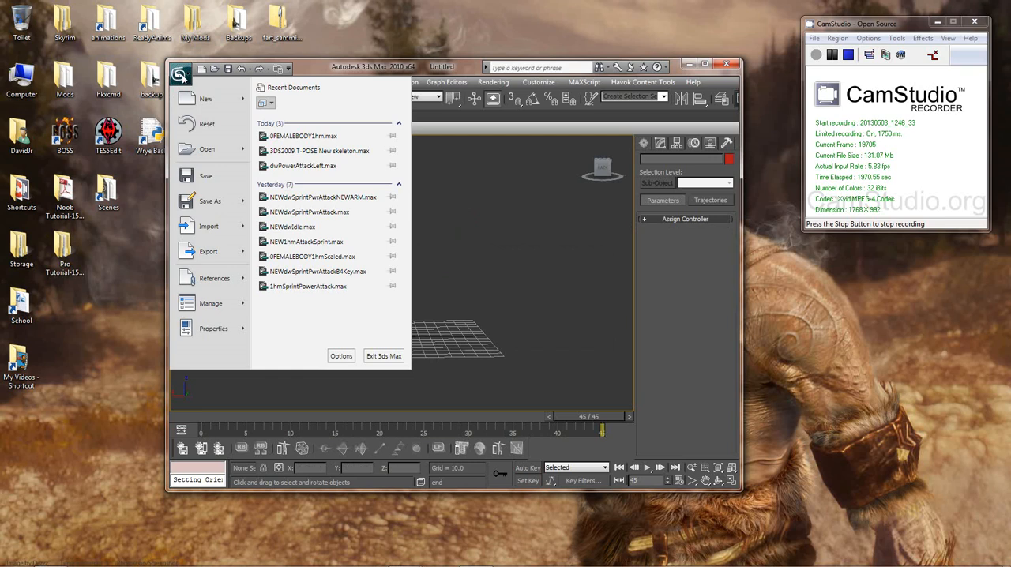
{"action": "left_click", "coordinate": [207, 151]}
{"action": "left_click", "coordinate": [561, 170]}
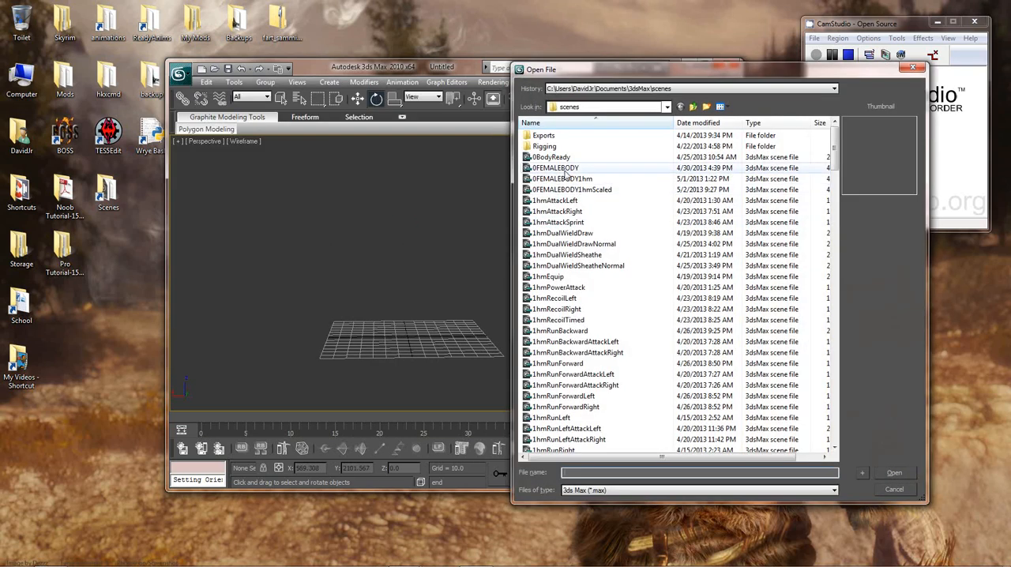
{"action": "double_click", "coordinate": [563, 172]}
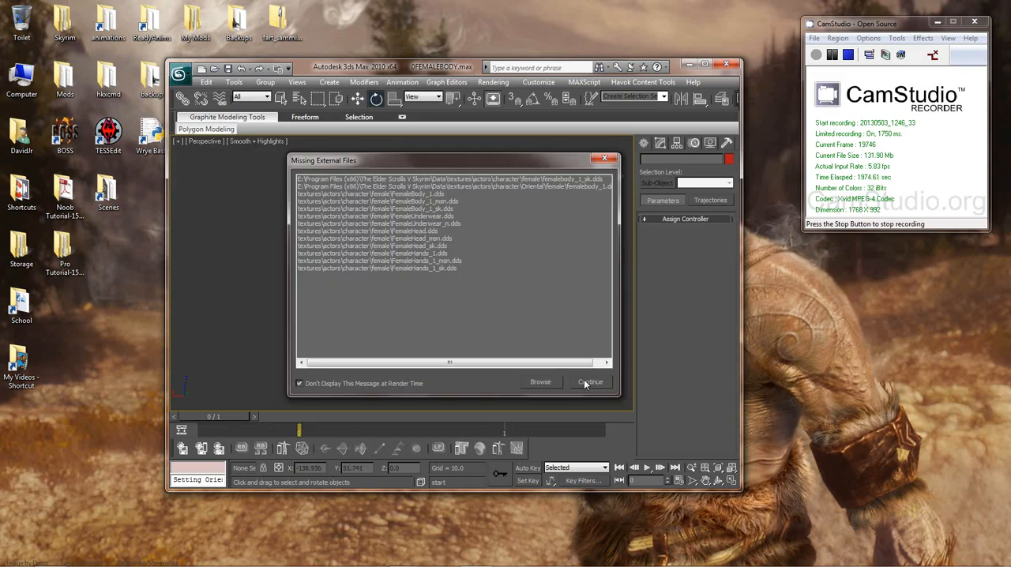
{"action": "left_click", "coordinate": [592, 384]}
{"action": "middle_click_drag", "start_coordinate": [478, 275], "coordinate": [498, 260]}
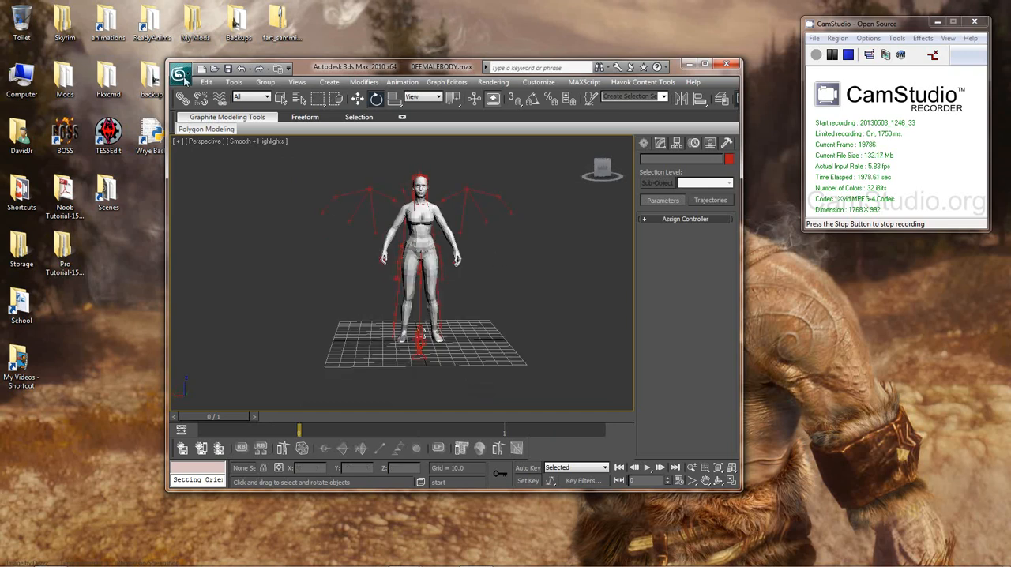
Step: Import the mt_walkforward KF animation from the ReadyAnims folder with Clear Animation, Add Key Notes and Add Time Tags enabled
{"action": "left_click", "coordinate": [180, 74]}
{"action": "left_click", "coordinate": [208, 290]}
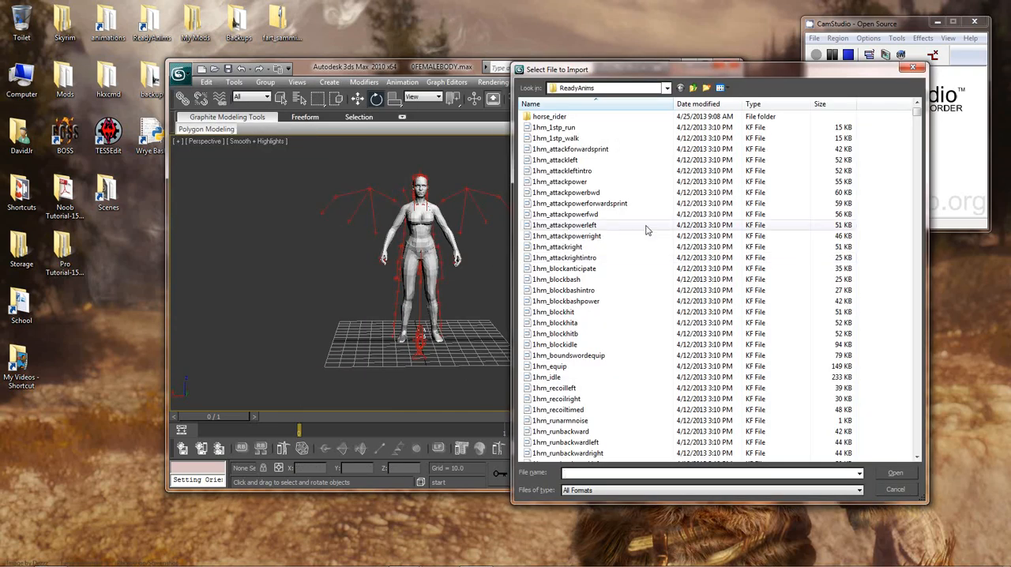
{"action": "left_click_drag", "start_coordinate": [777, 67], "coordinate": [486, 79]}
{"action": "left_click", "coordinate": [375, 291]}
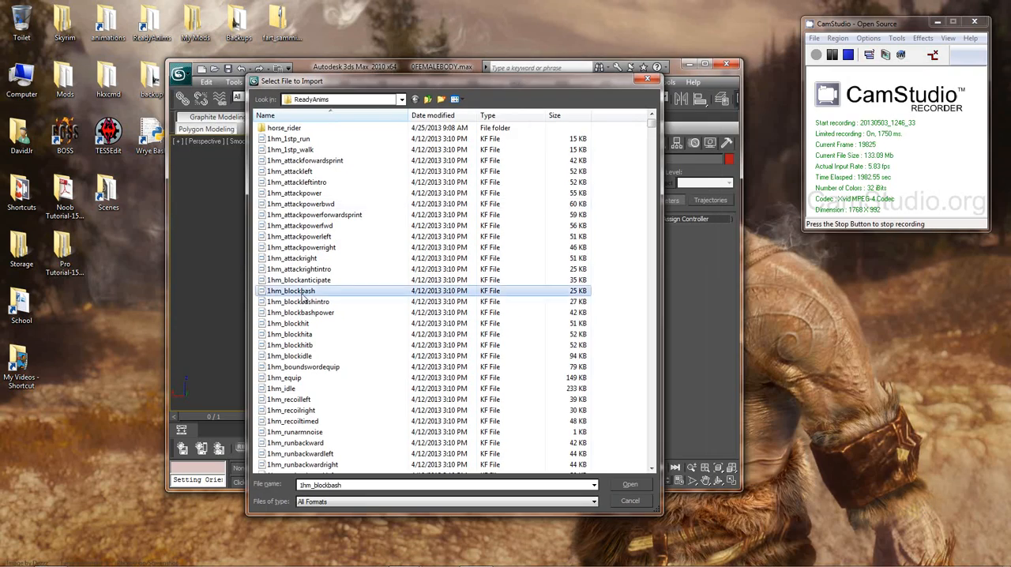
{"action": "key", "text": "m"}
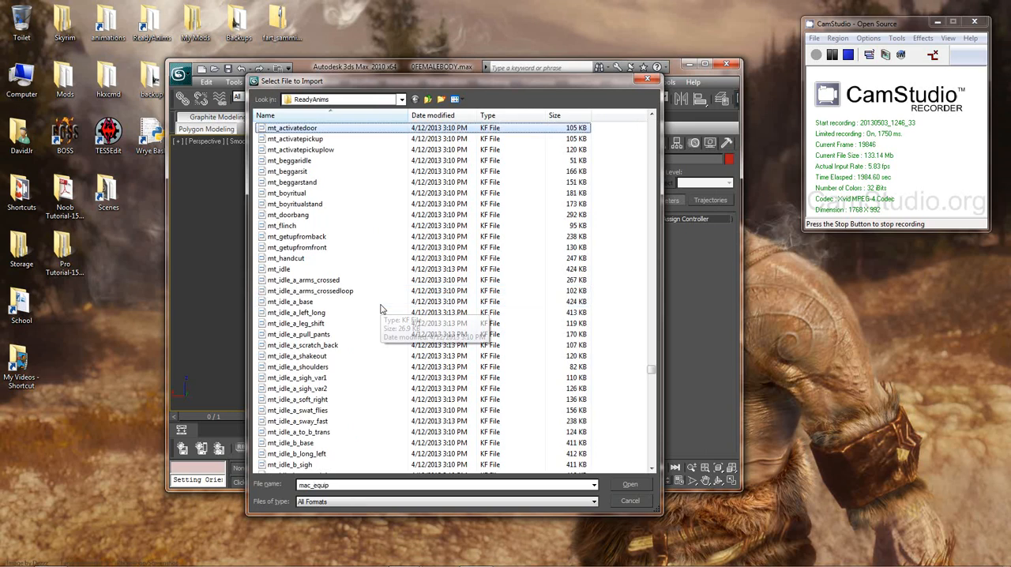
{"action": "left_click", "coordinate": [320, 290]}
{"action": "scroll", "coordinate": [341, 304], "scroll_direction": "down", "scroll_amount": 8}
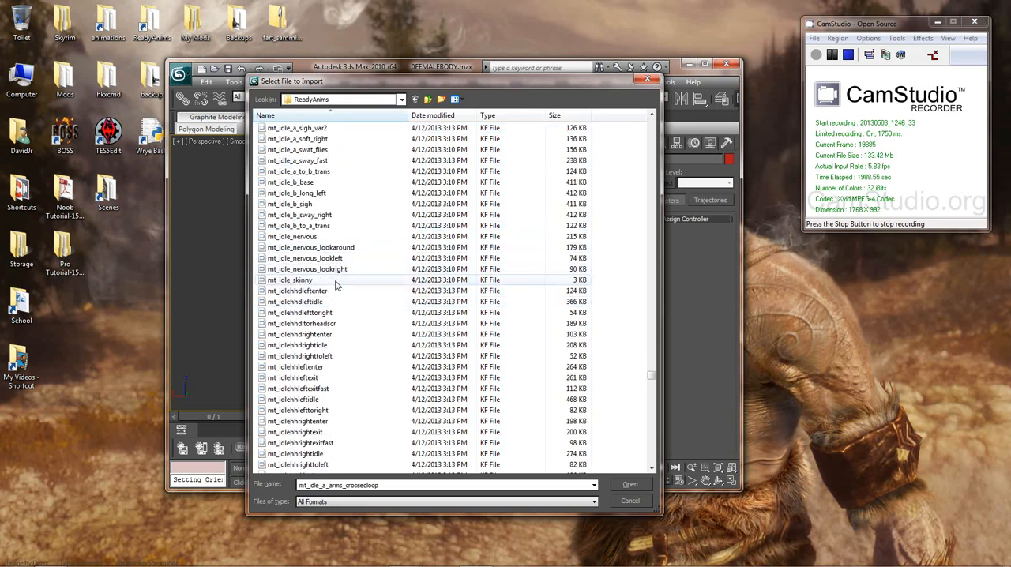
{"action": "scroll", "coordinate": [336, 286], "scroll_direction": "down", "scroll_amount": 20}
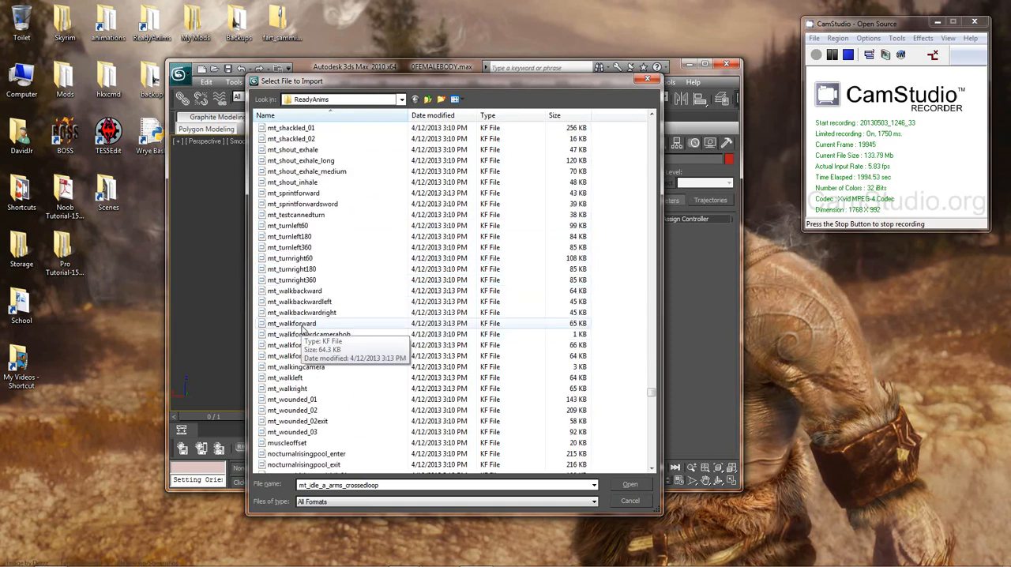
{"action": "double_click", "coordinate": [292, 324]}
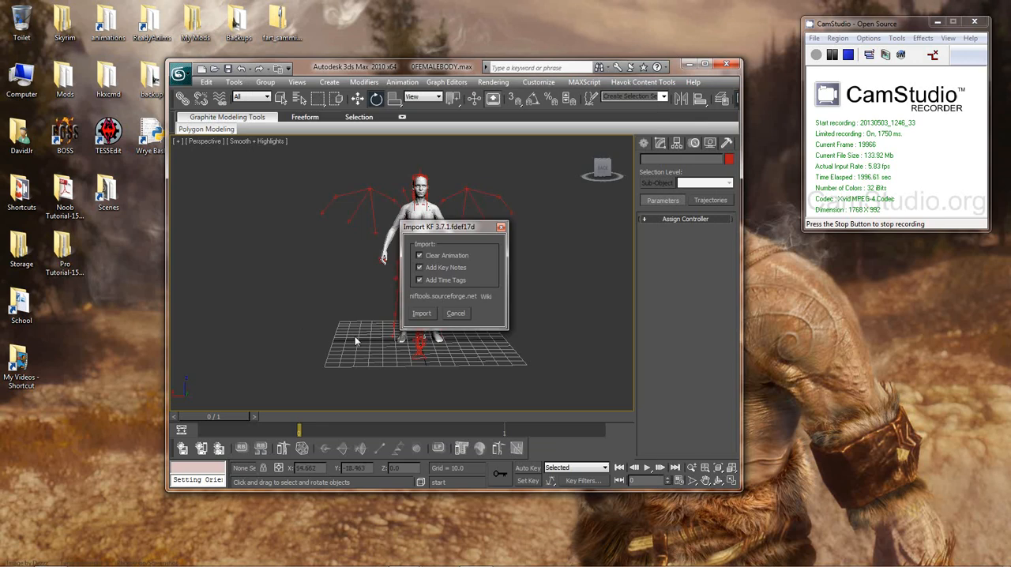
{"action": "left_click", "coordinate": [421, 338]}
{"action": "middle_click_drag", "start_coordinate": [460, 323], "coordinate": [469, 303]}
{"action": "scroll", "coordinate": [464, 301], "scroll_direction": "up", "scroll_amount": 3}
{"action": "scroll", "coordinate": [464, 300], "scroll_direction": "down", "scroll_amount": 3}
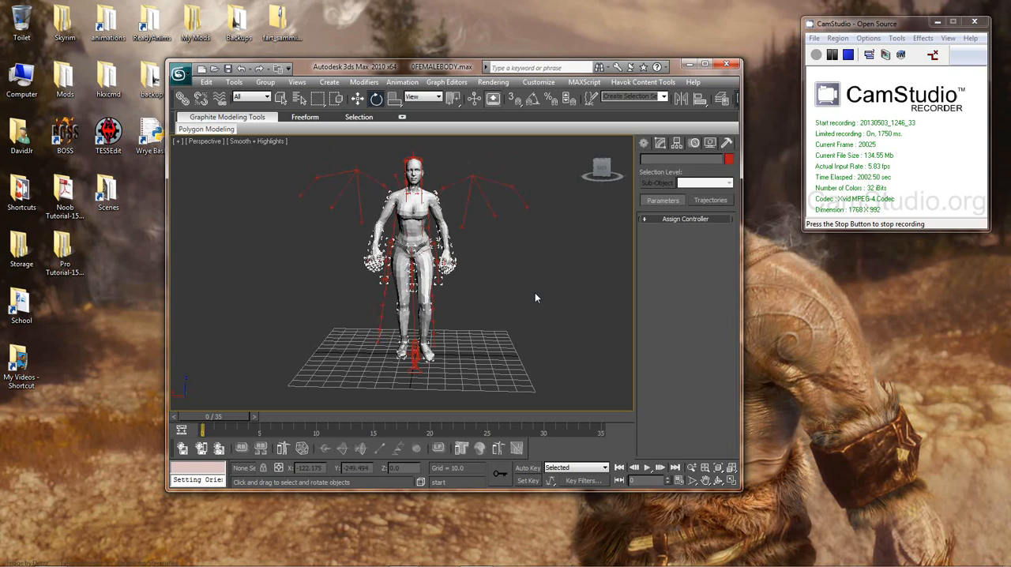